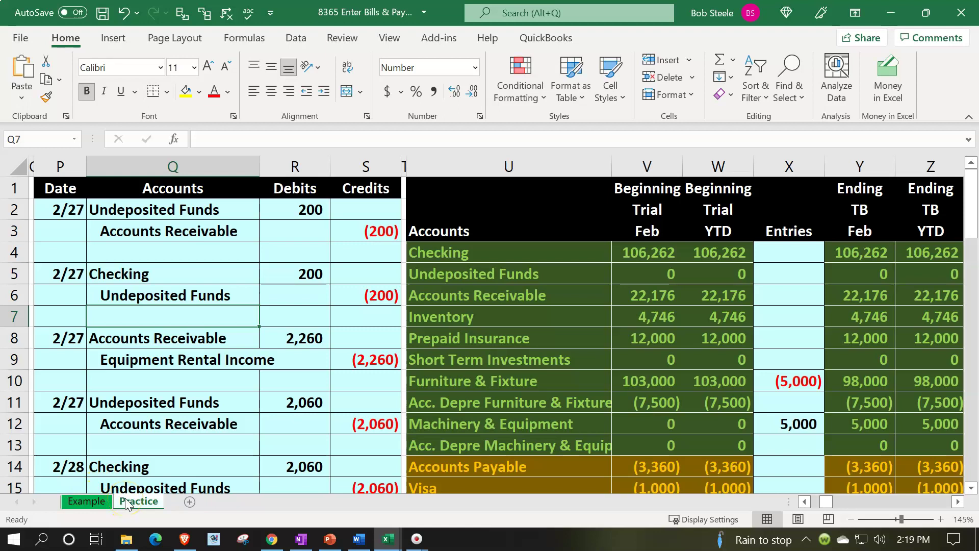
# Review the 2/28 Telephone, Internet Expense and Utilities bill entries in the Example sheet's journal.
pyautogui.click(90, 500)
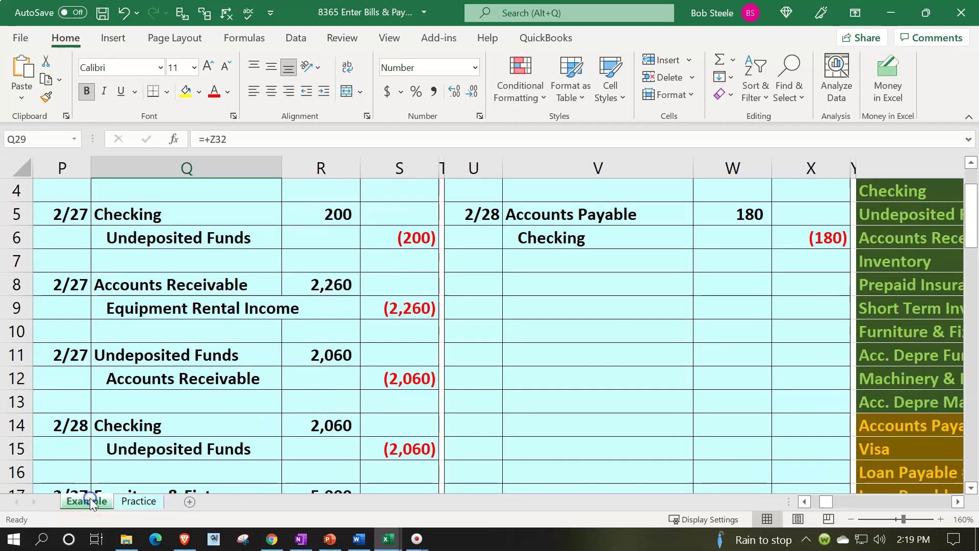
pyautogui.click(225, 404)
pyautogui.scroll(1, 224, 408)
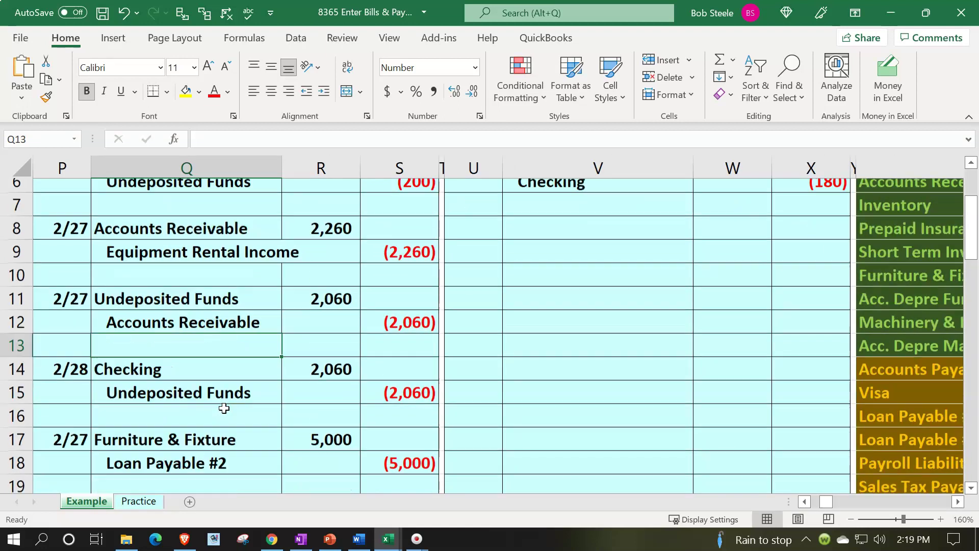
pyautogui.scroll(-4, 225, 408)
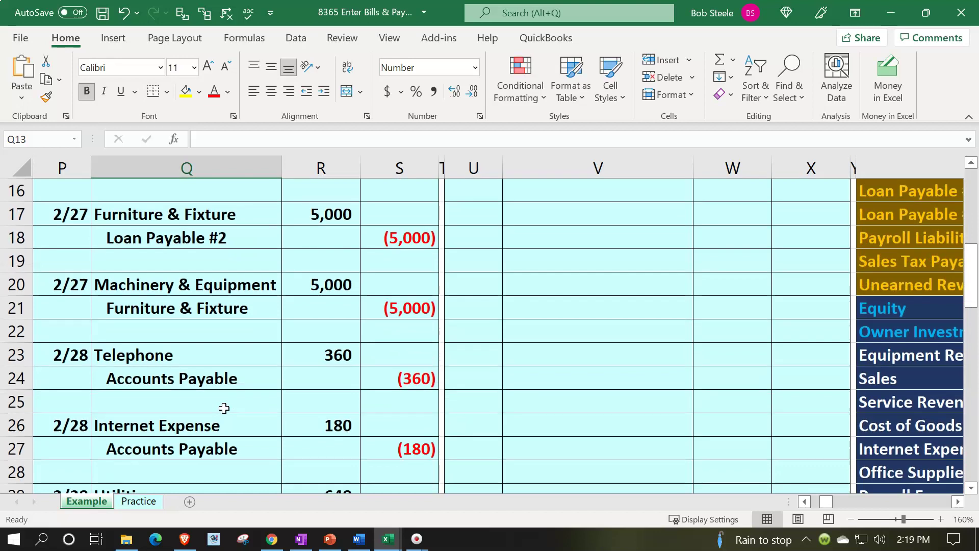
pyautogui.scroll(-1, 225, 408)
pyautogui.click(220, 278)
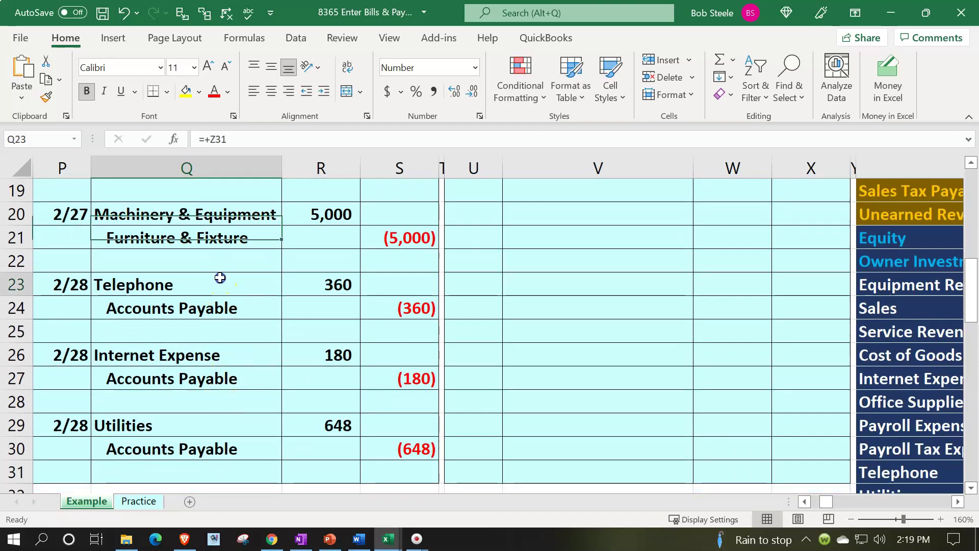
pyautogui.click(229, 361)
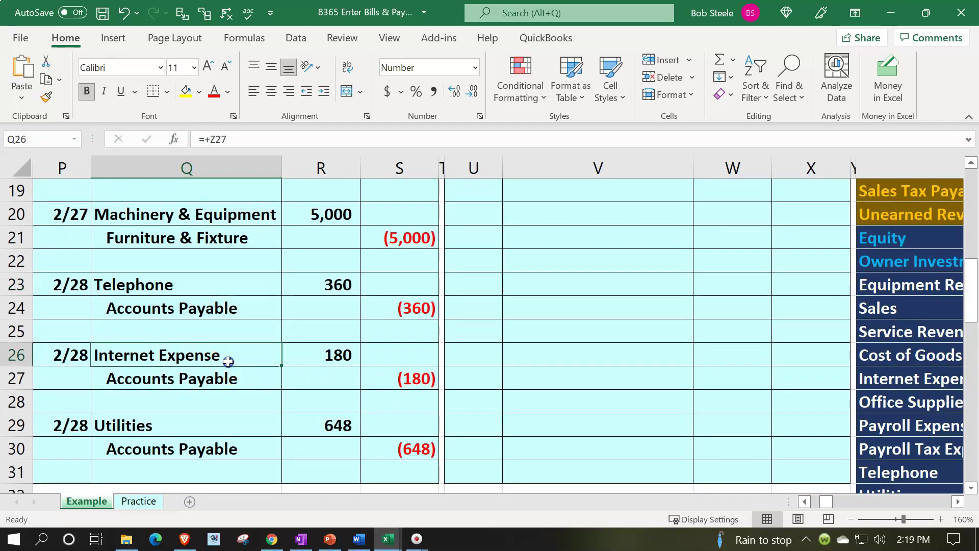
pyautogui.click(231, 434)
pyautogui.click(230, 383)
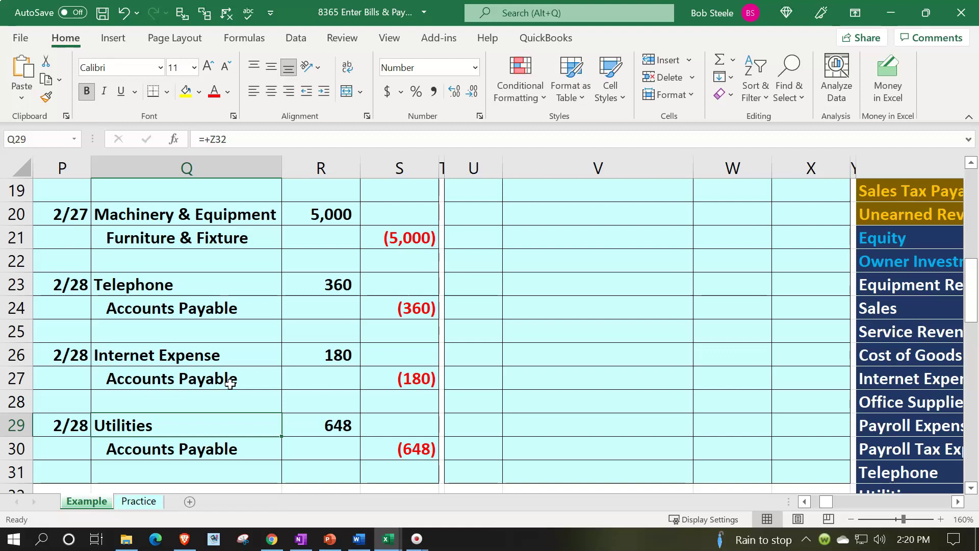
pyautogui.click(157, 426)
# Hide columns A through O on the Practice sheet.
pyautogui.click(142, 500)
pyautogui.click(263, 349)
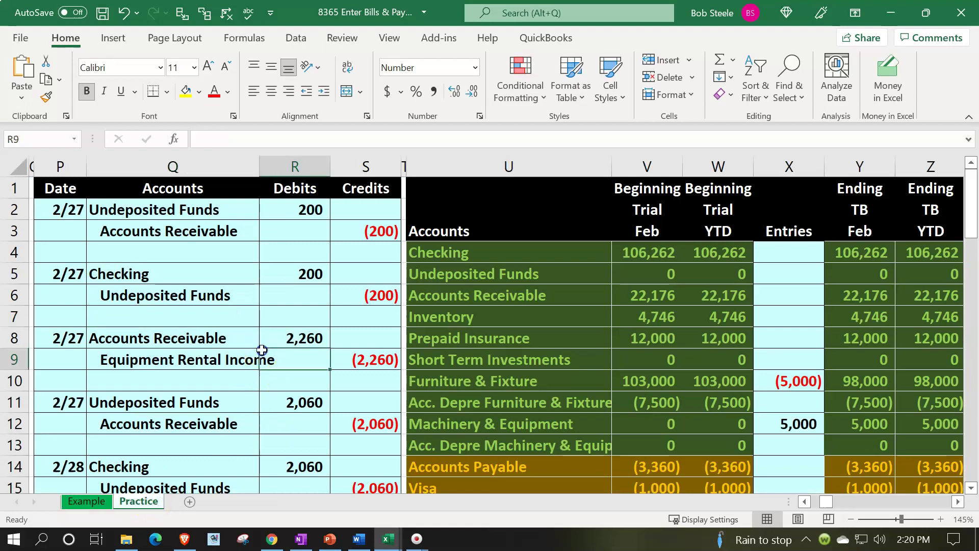
pyautogui.scroll(-3, 263, 350)
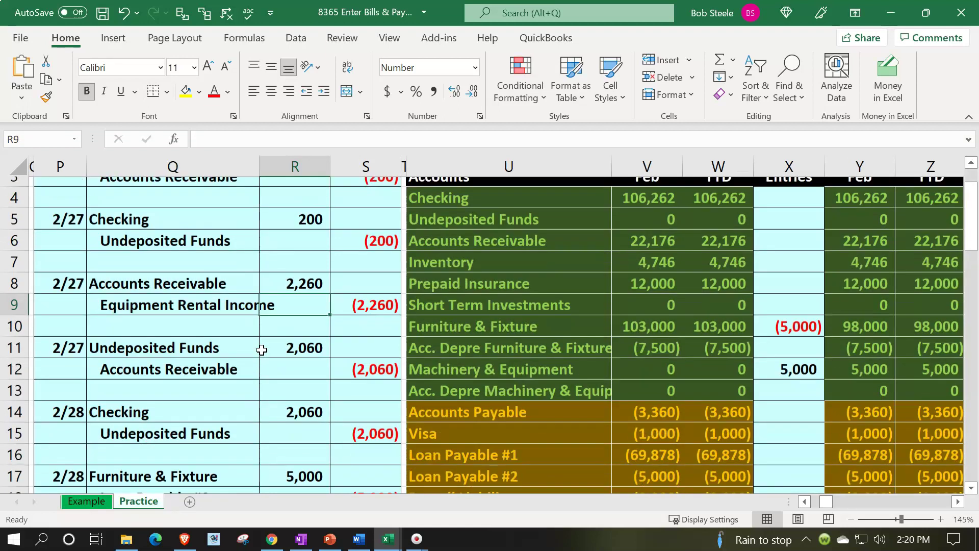
pyautogui.scroll(3, 262, 350)
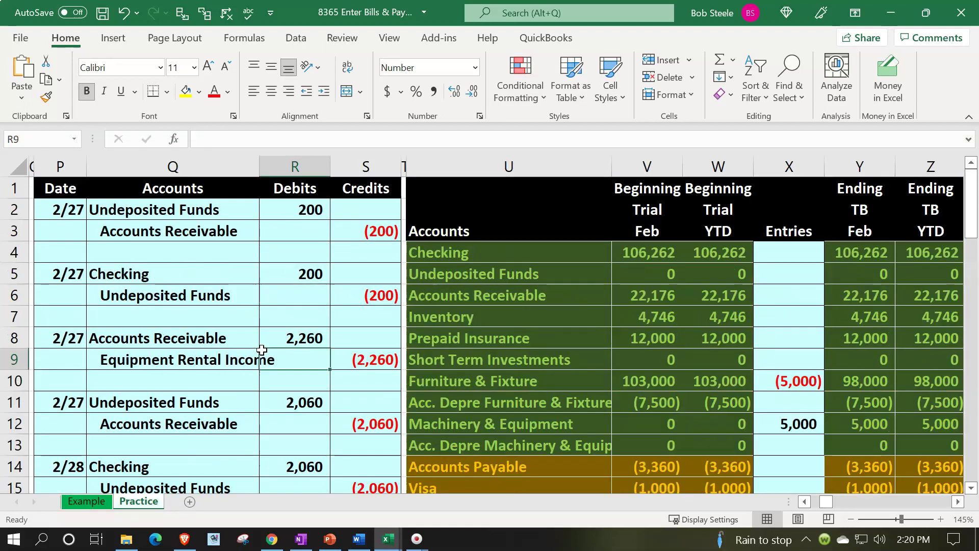
pyautogui.click(218, 253)
pyautogui.press('Left')
pyautogui.press('Left')
pyautogui.press('Left')
pyautogui.press('Left')
pyautogui.press('Left')
pyautogui.press('Left')
pyautogui.press('Left')
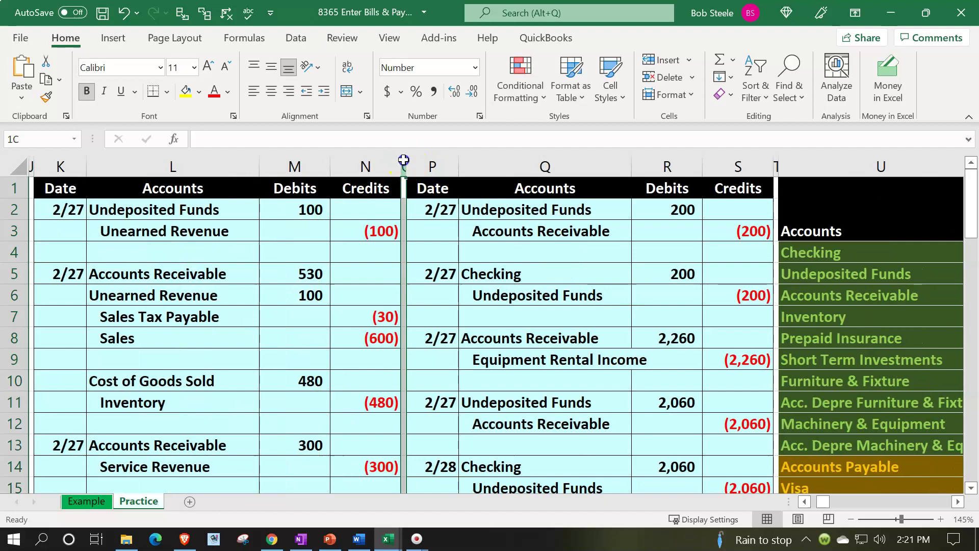
pyautogui.moveTo(376, 166); pyautogui.dragTo(55, 169)
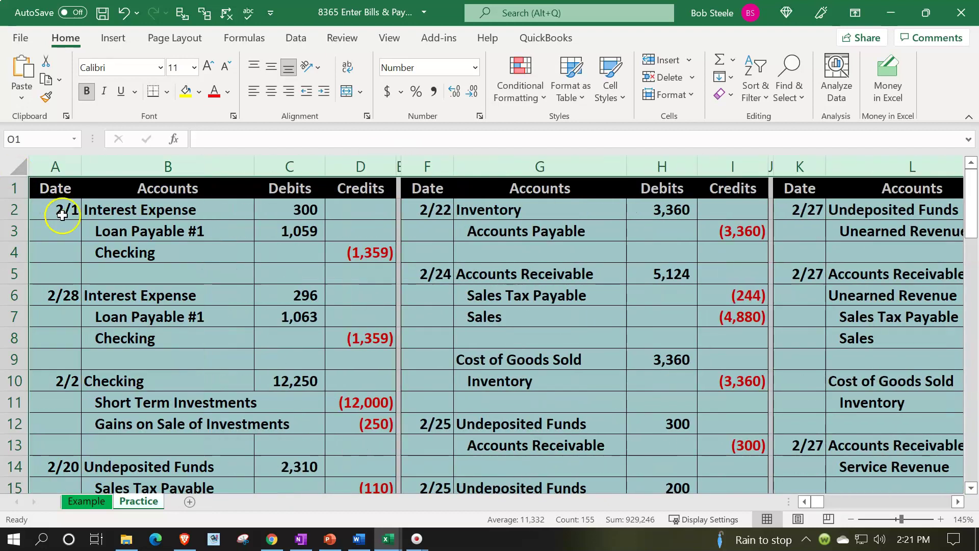
pyautogui.rightClick(62, 215)
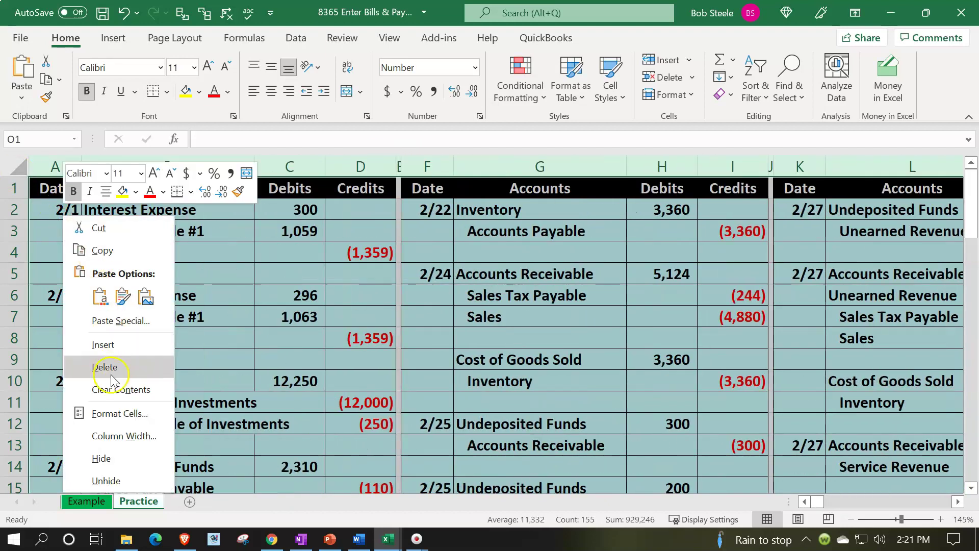
pyautogui.click(108, 456)
# Copy the ending trial balances in Y4:Z33 and paste them as values over the beginning balances starting at V4.
pyautogui.click(368, 316)
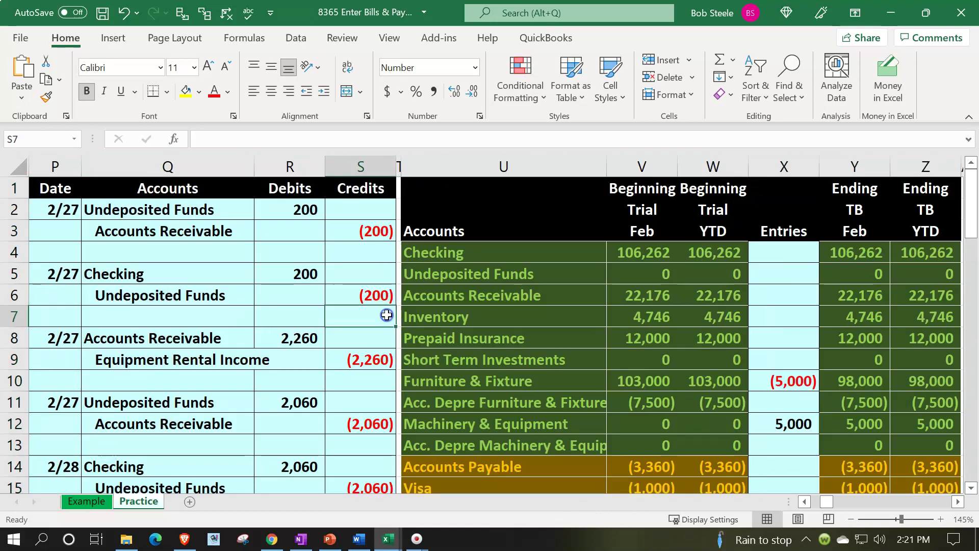
pyautogui.press('Right')
pyautogui.press('Right')
pyautogui.press('Right')
pyautogui.press('Right')
pyautogui.press('Right')
pyautogui.press('Right')
pyautogui.press('Right')
pyautogui.press('Right')
pyautogui.press('Right')
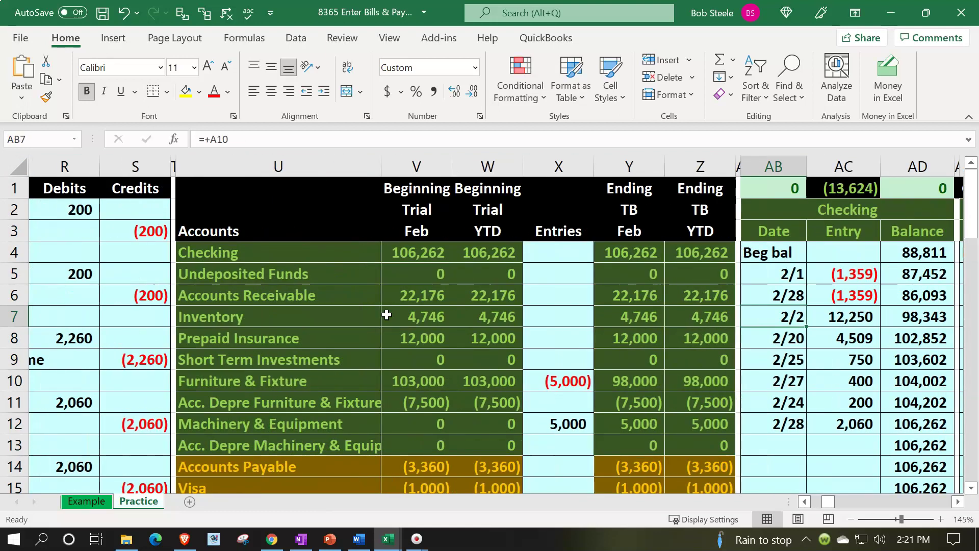
pyautogui.moveTo(628, 254); pyautogui.dragTo(690, 442)
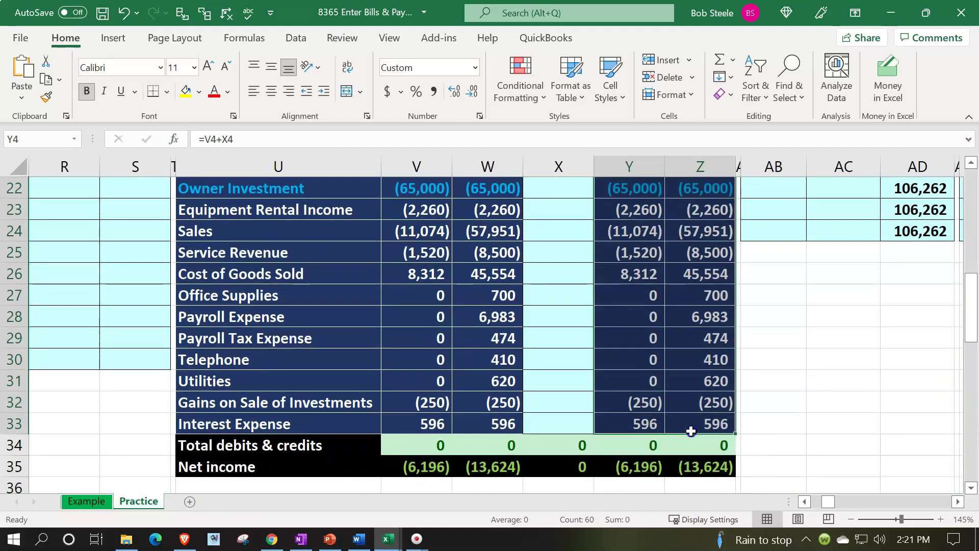
pyautogui.hotkey('ctrl', 'c')
pyautogui.scroll(7, 510, 242)
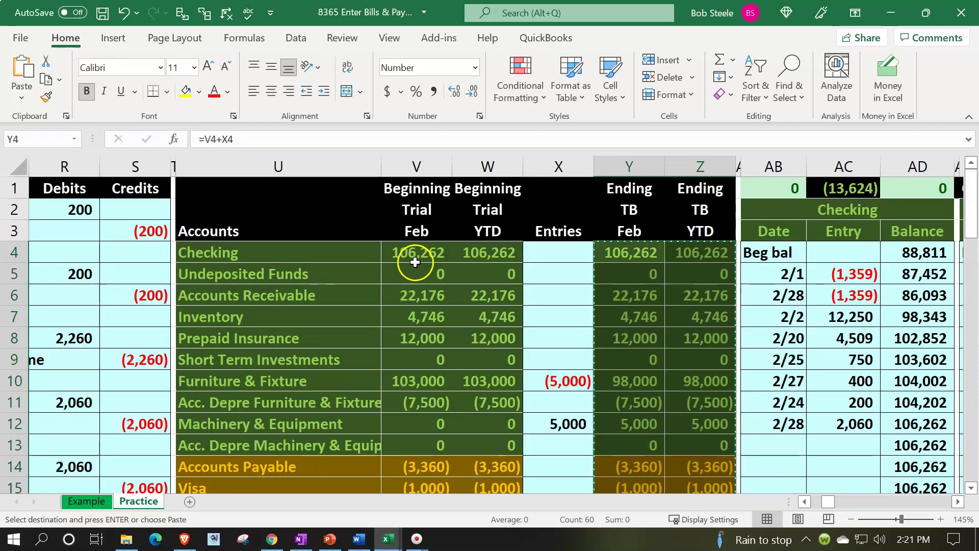
pyautogui.click(415, 256)
pyautogui.rightClick(415, 255)
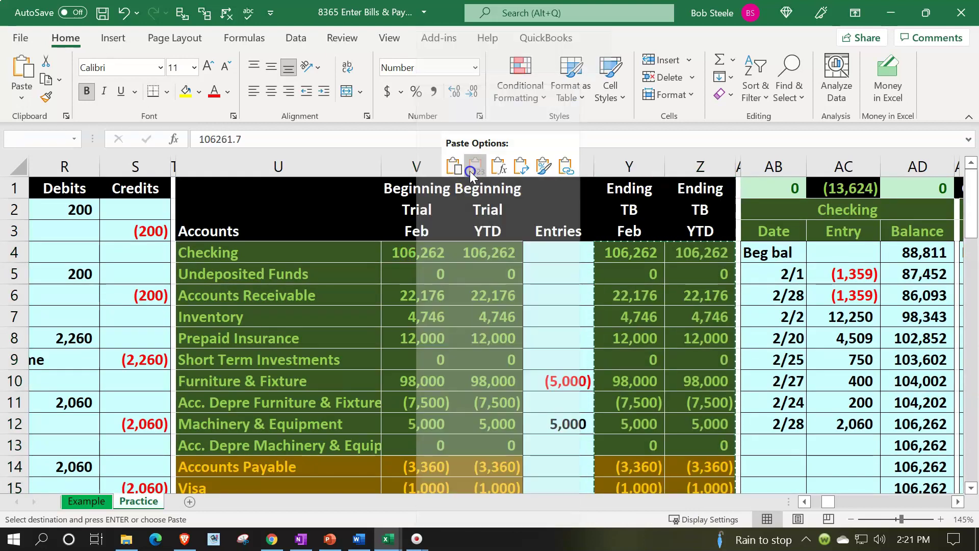
pyautogui.click(470, 169)
# Clear the posted amounts in the Entries column, cells X4:X24.
pyautogui.moveTo(557, 255); pyautogui.dragTo(553, 446)
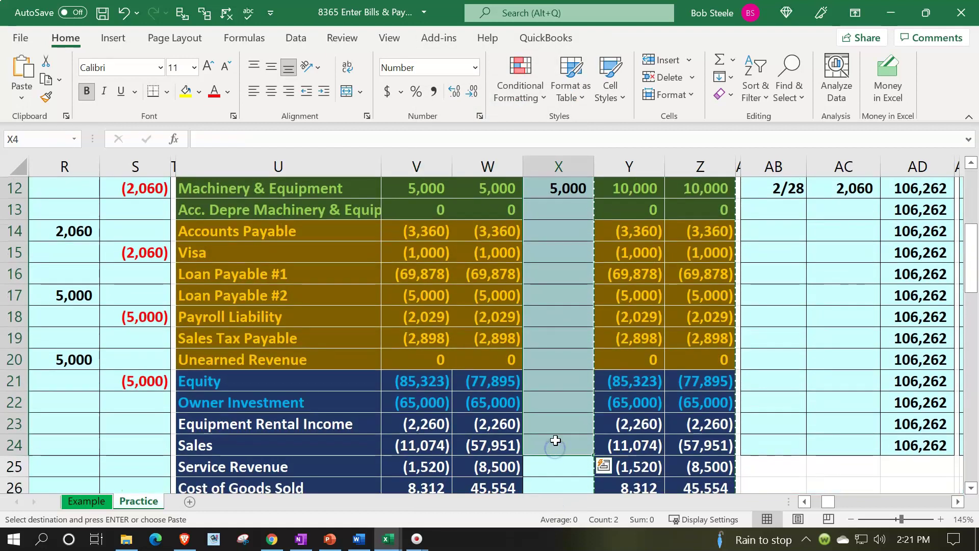
pyautogui.press('Delete')
pyautogui.scroll(-7, 556, 440)
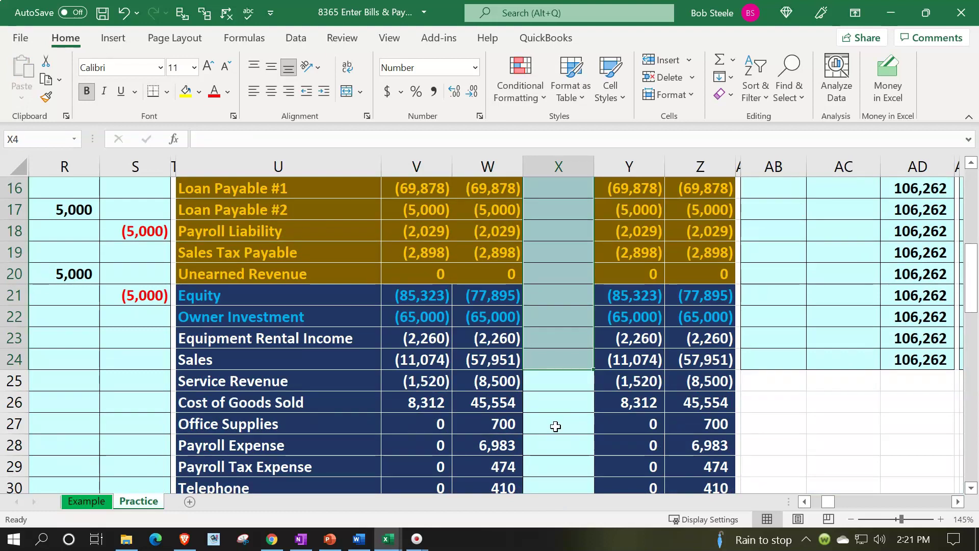
pyautogui.scroll(5, 555, 426)
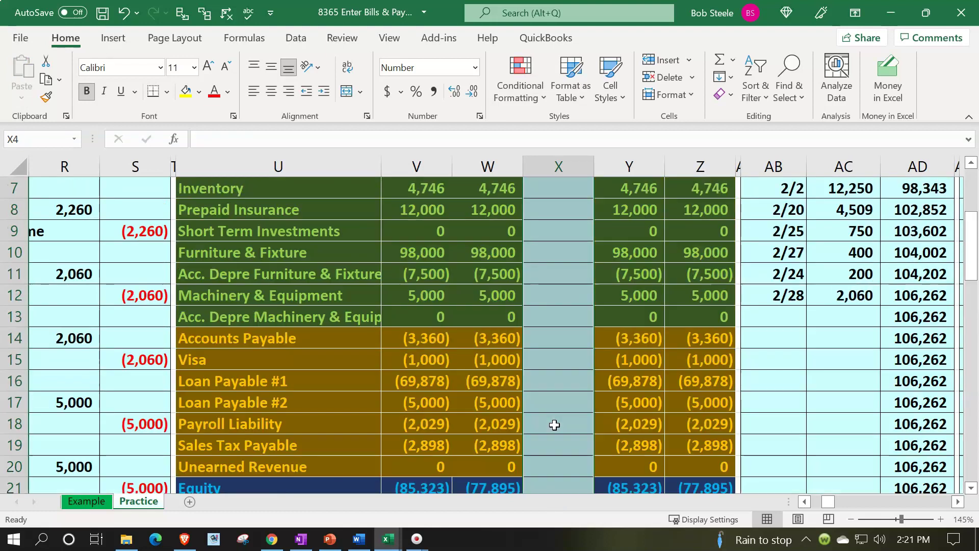
# Enter the date 2/28 in cell P23 for a new journal entry below the Machinery & Equipment entry.
pyautogui.click(397, 352)
pyautogui.press('Left')
pyautogui.press('Left')
pyautogui.press('Left')
pyautogui.press('Left')
pyautogui.press('Left')
pyautogui.press('Left')
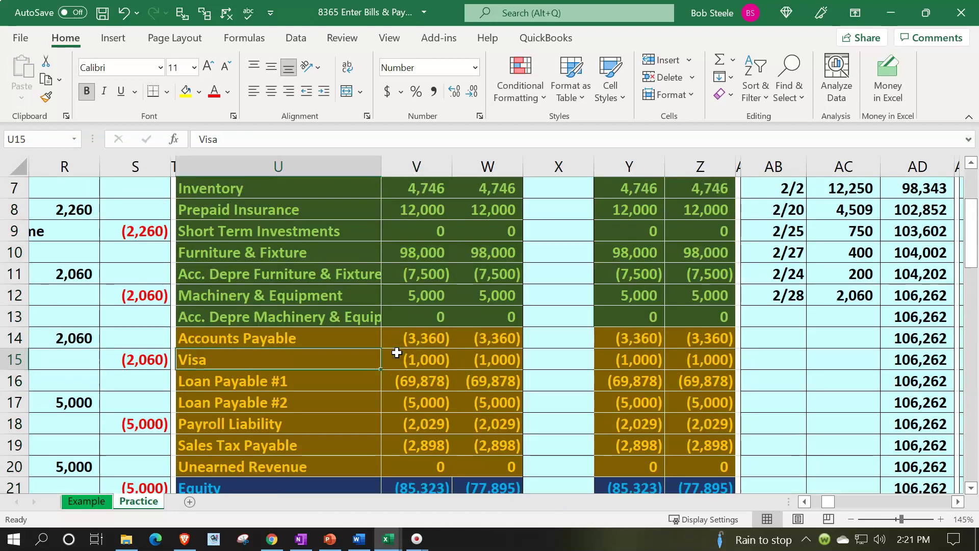
pyautogui.press('Down')
pyautogui.press('Down')
pyautogui.press('Down')
pyautogui.press('Down')
pyautogui.press('Down')
pyautogui.press('Down')
pyautogui.press('Down')
pyautogui.press('Down')
pyautogui.press('Down')
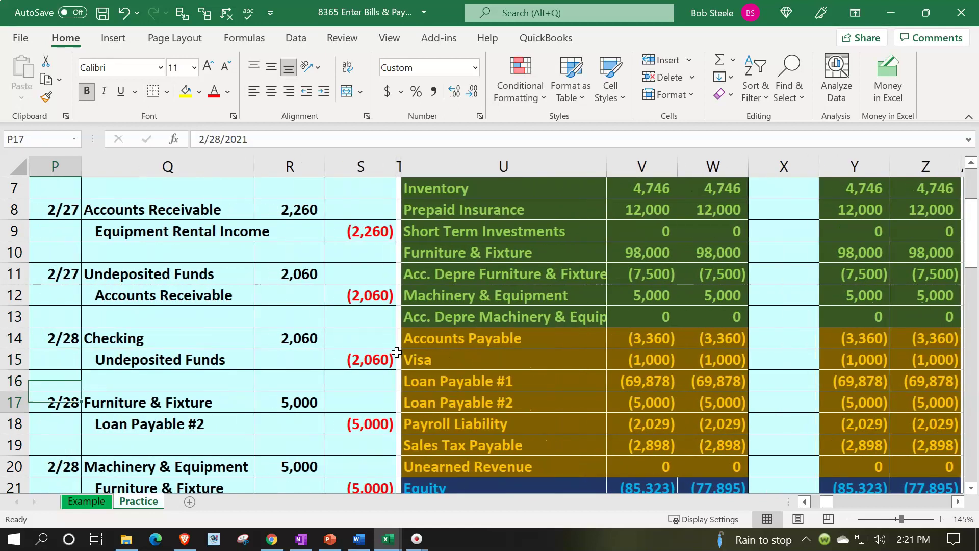
pyautogui.press('Up')
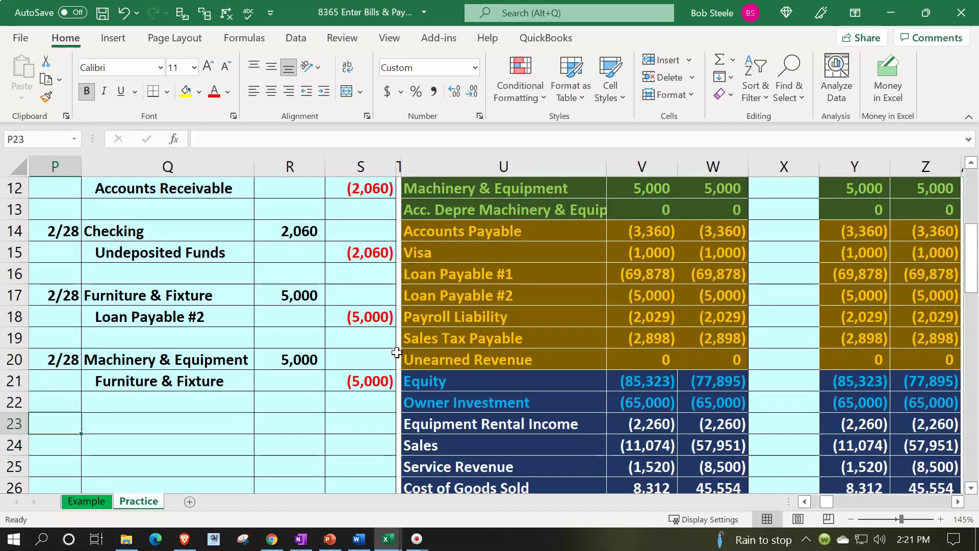
pyautogui.write('2')
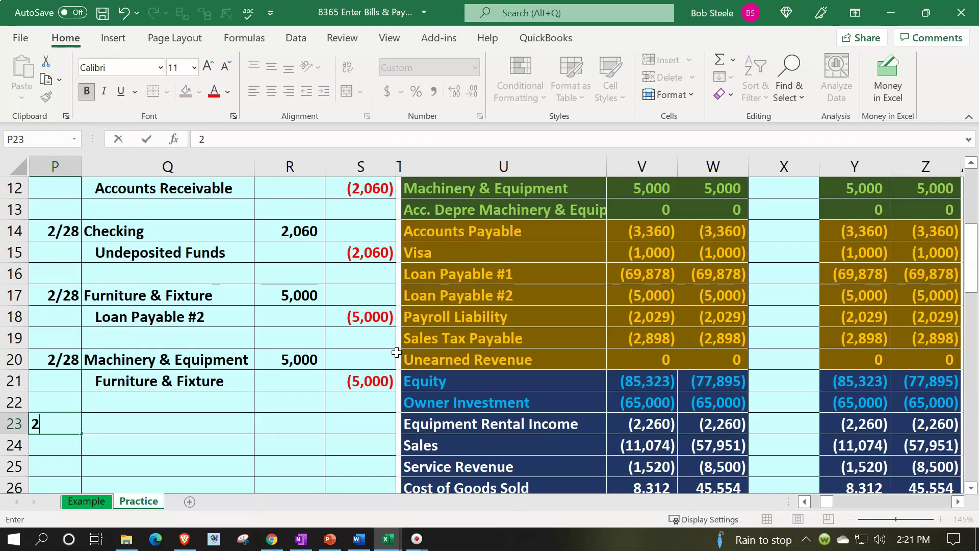
pyautogui.write('/28')
pyautogui.press('Return')
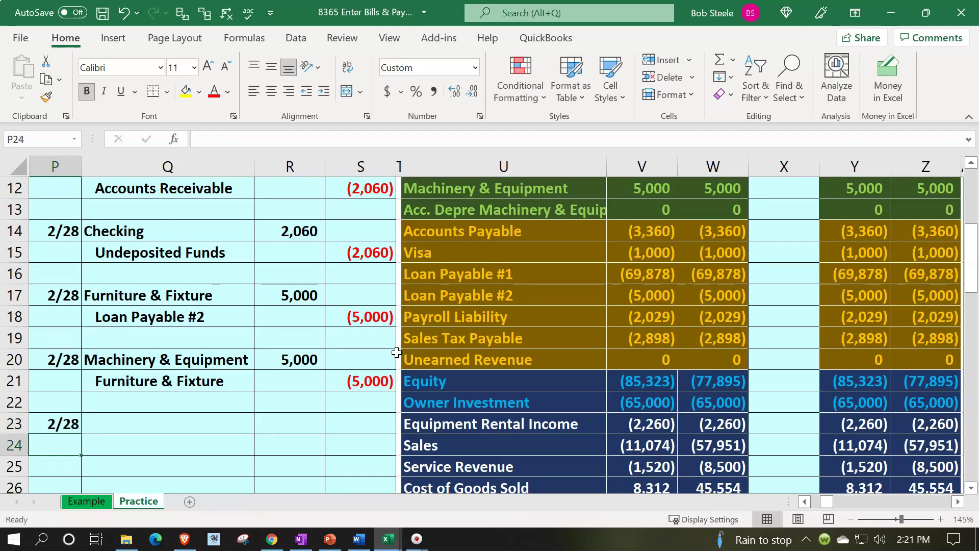
# Set the debit account in Q23 with a formula referencing Telephone in U30 of the trial balance.
pyautogui.press('Right')
pyautogui.press('Up')
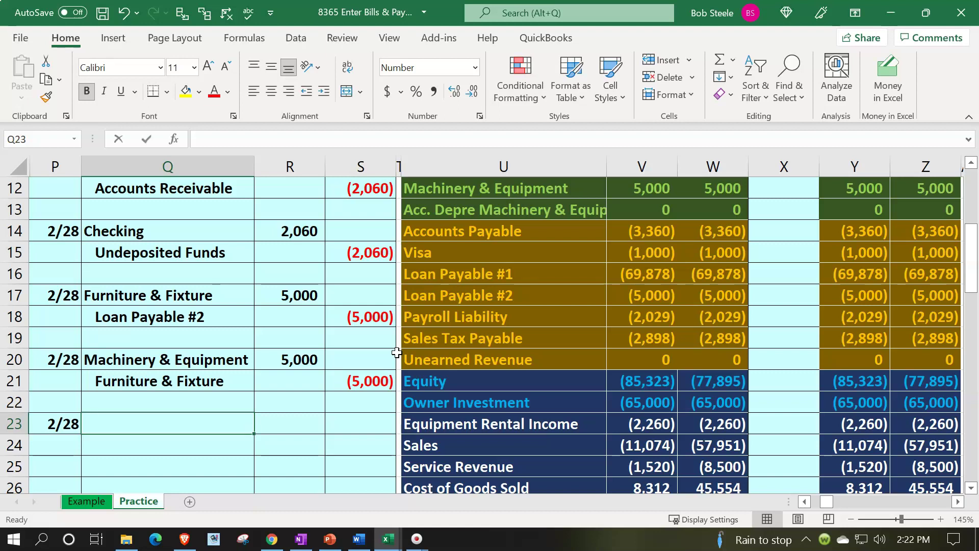
pyautogui.write('=')
pyautogui.press('Right')
pyautogui.press('Right')
pyautogui.press('Right')
pyautogui.press('Up')
pyautogui.press('Up')
pyautogui.press('Up')
pyautogui.press('Up')
pyautogui.press('Up')
pyautogui.press('Up')
pyautogui.press('Up')
pyautogui.press('Up')
pyautogui.press('Up')
pyautogui.press('Up')
pyautogui.press('Up')
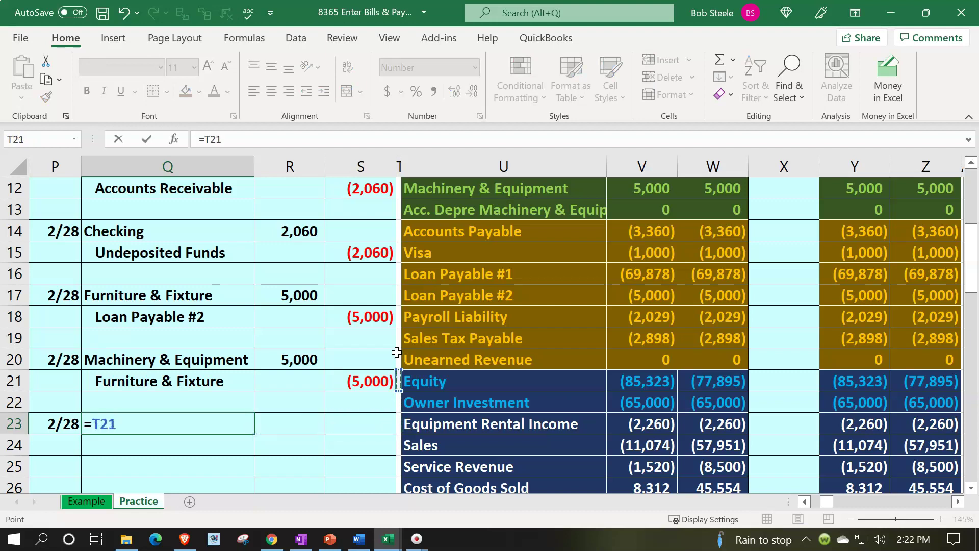
pyautogui.press('Up')
pyautogui.press('Up')
pyautogui.press('Up')
pyautogui.press('Up')
pyautogui.press('Up')
pyautogui.press('Up')
pyautogui.press('Up')
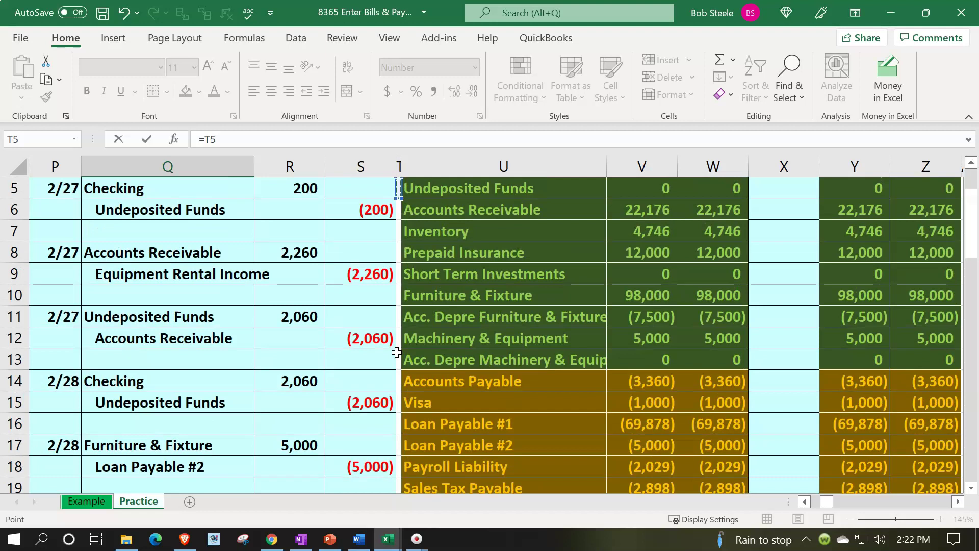
pyautogui.press('Down')
pyautogui.press('Down')
pyautogui.press('Down')
pyautogui.press('Down')
pyautogui.press('Down')
pyautogui.press('Down')
pyautogui.press('Down')
pyautogui.press('Down')
pyautogui.press('Down')
pyautogui.press('Down')
pyautogui.press('Down')
pyautogui.press('Down')
pyautogui.press('Down')
pyautogui.press('Down')
pyautogui.press('Down')
pyautogui.press('Down')
pyautogui.press('Down')
pyautogui.press('Down')
pyautogui.press('Down')
pyautogui.press('Down')
pyautogui.press('Down')
pyautogui.press('Down')
pyautogui.press('Down')
pyautogui.press('Down')
pyautogui.press('Down')
pyautogui.press('Down')
pyautogui.press('Down')
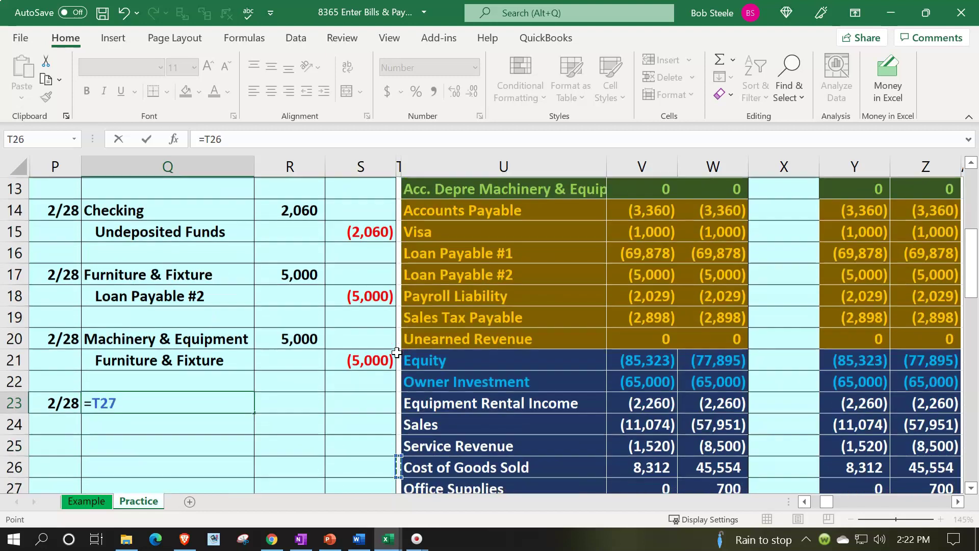
pyautogui.press('Right')
pyautogui.press('Up')
pyautogui.press('Up')
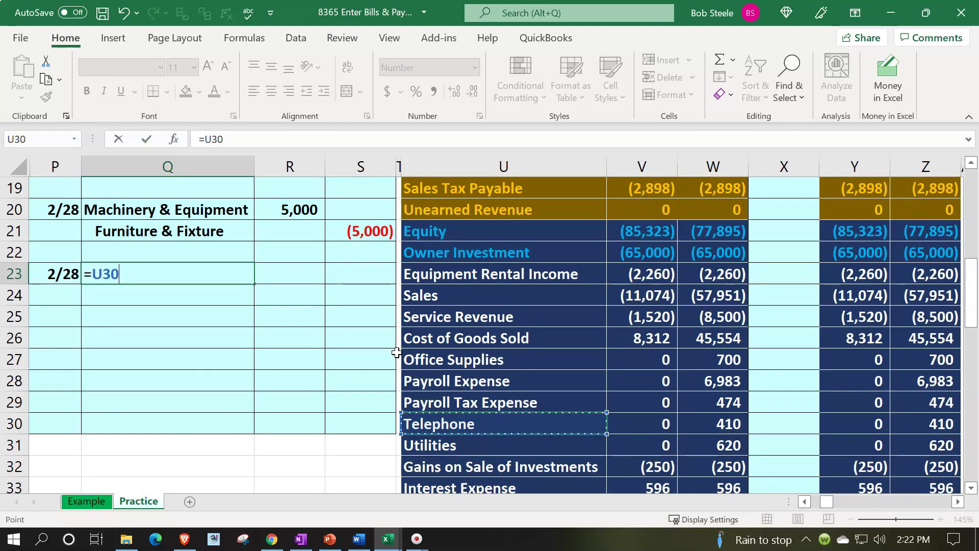
pyautogui.press('Return')
# Set the credit account in Q24 with a formula referencing Accounts Payable in U14.
pyautogui.write('=')
pyautogui.press('Right')
pyautogui.press('Right')
pyautogui.press('Right')
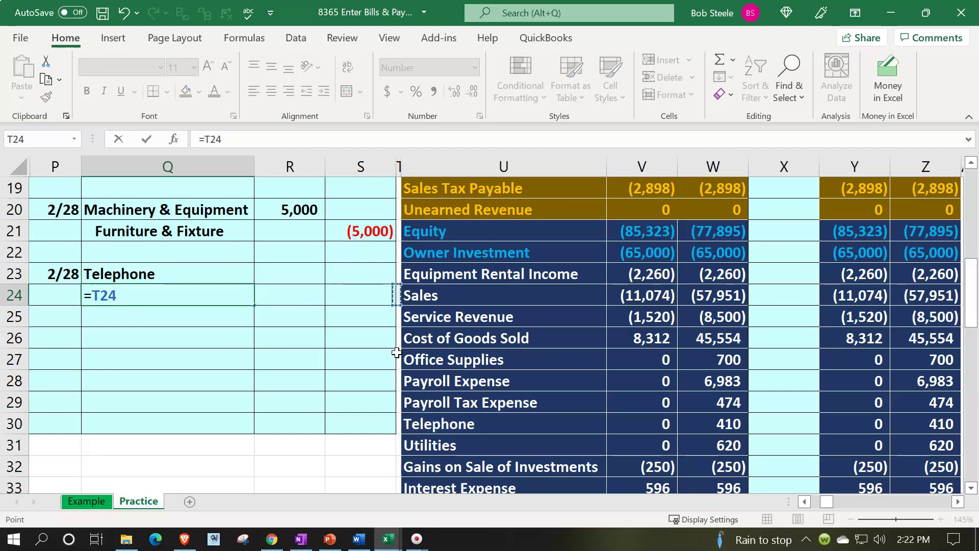
pyautogui.press('Up')
pyautogui.press('Up')
pyautogui.press('Up')
pyautogui.press('Up')
pyautogui.press('Up')
pyautogui.press('Up')
pyautogui.press('Up')
pyautogui.press('Up')
pyautogui.press('Up')
pyautogui.press('Up')
pyautogui.press('Up')
pyautogui.press('Up')
pyautogui.press('Up')
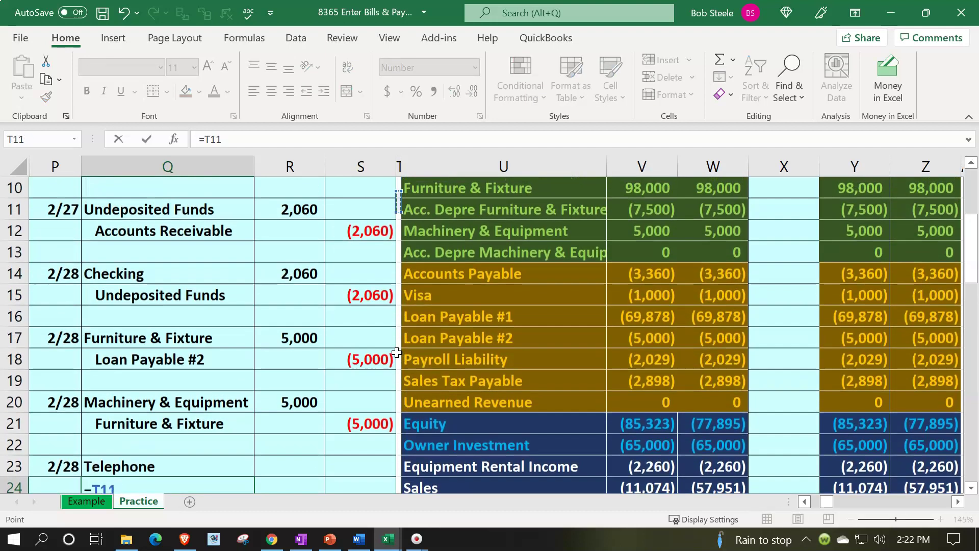
pyautogui.press('Down')
pyautogui.press('Down')
pyautogui.press('Down')
pyautogui.press('Right')
pyautogui.press('Right')
pyautogui.press('Left')
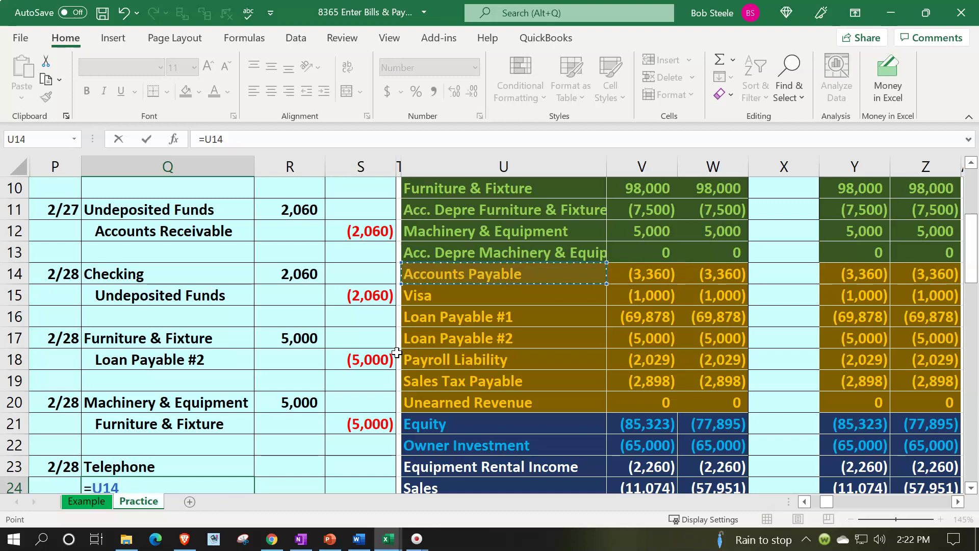
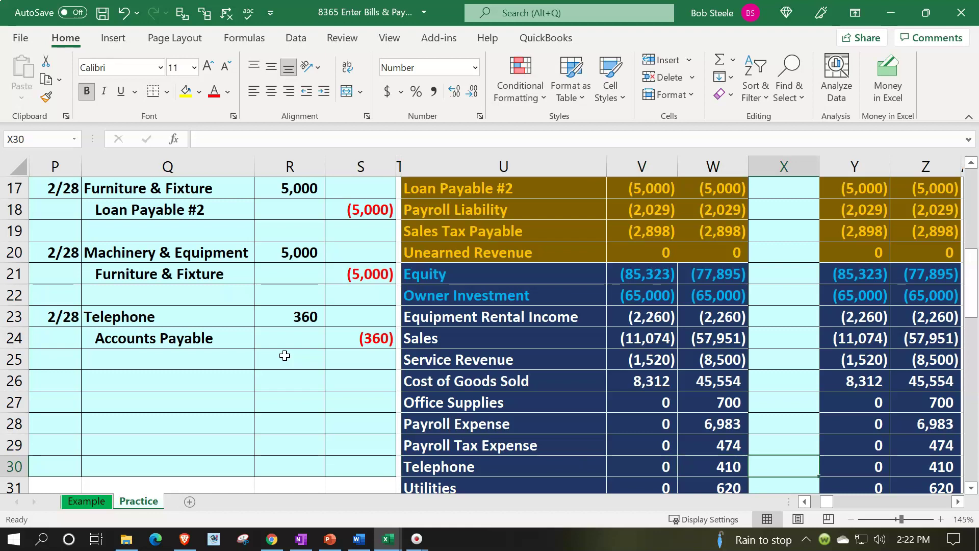
# Post the telephone debit in the Entries column at X30 with a formula referencing R23.
pyautogui.write('=')
pyautogui.press('Left')
pyautogui.press('Left')
pyautogui.press('Left')
pyautogui.press('Left')
pyautogui.press('Left')
pyautogui.press('Up')
pyautogui.press('Up')
pyautogui.press('Up')
pyautogui.press('Up')
pyautogui.press('Up')
pyautogui.press('Up')
pyautogui.press('Up')
pyautogui.press('Left')
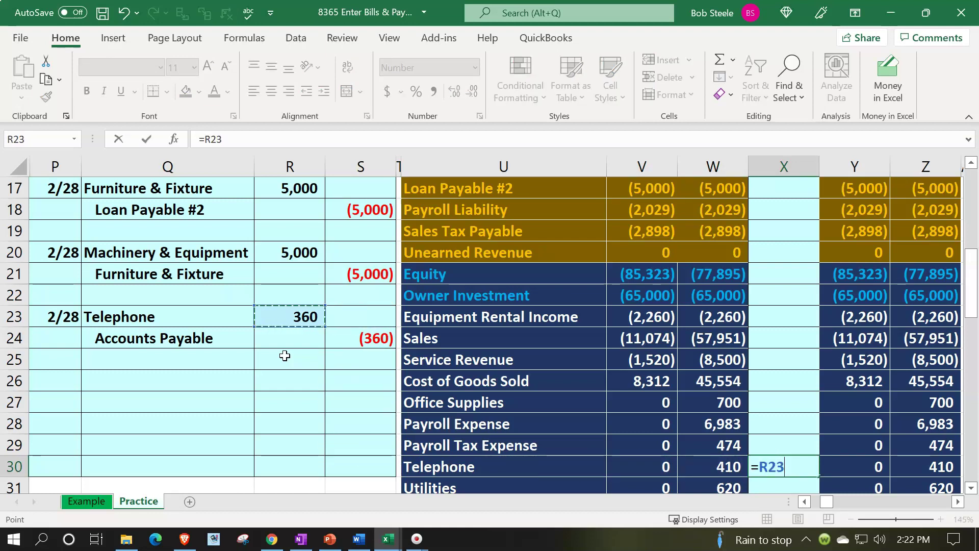
pyautogui.press('Return')
pyautogui.press('Up')
pyautogui.press('Right')
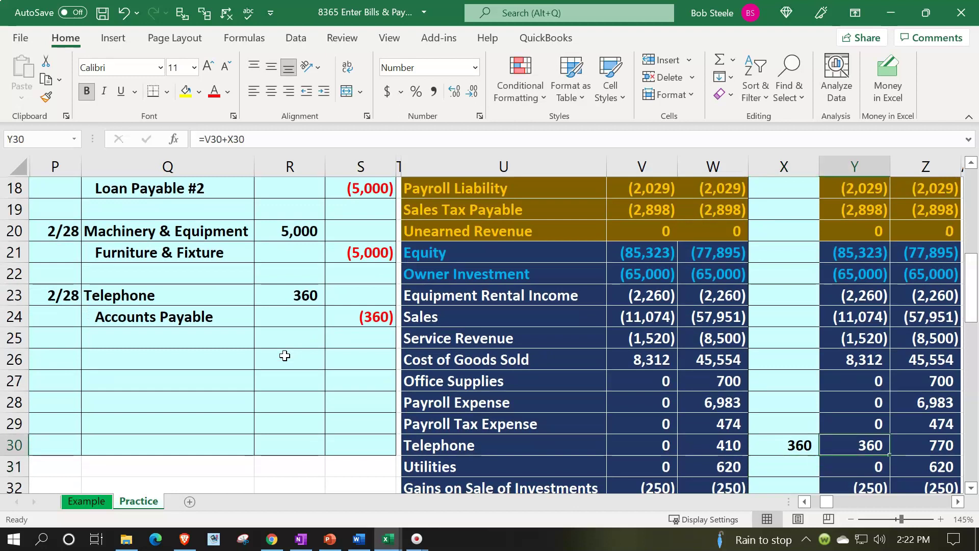
pyautogui.press('Right')
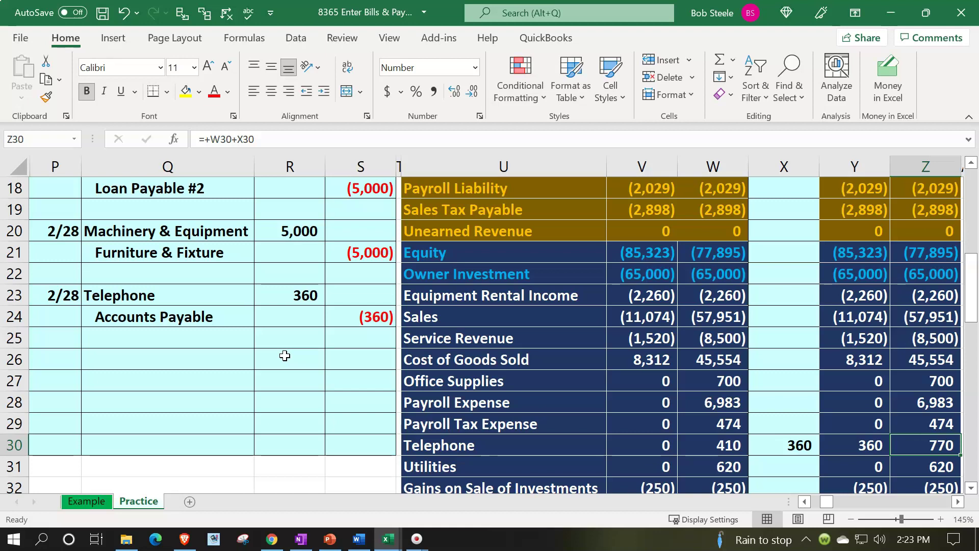
# Post the Accounts Payable credit in the Entries column at X14 with a formula referencing S24.
pyautogui.moveTo(240, 319); pyautogui.dragTo(328, 308)
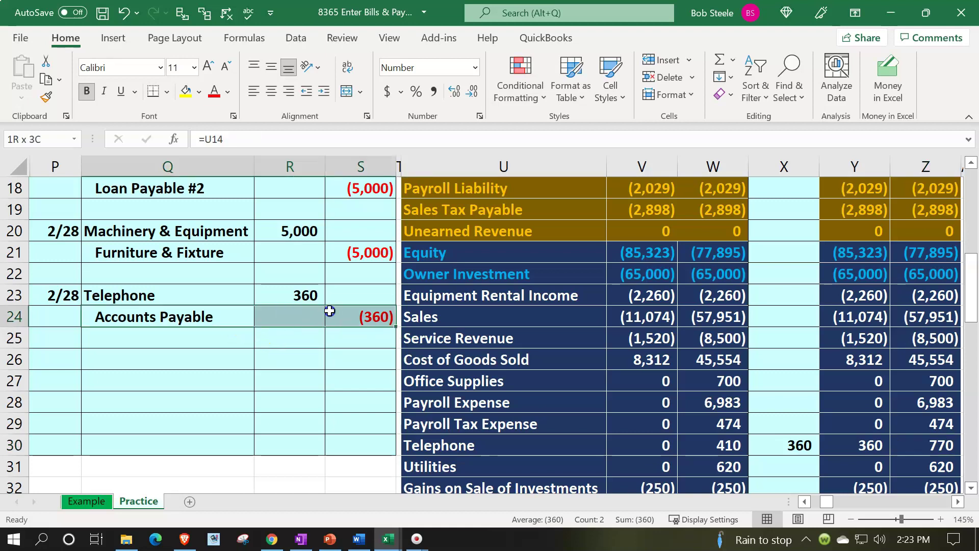
pyautogui.click(488, 189)
pyautogui.press('Up')
pyautogui.press('Up')
pyautogui.press('Up')
pyautogui.press('Up')
pyautogui.press('Up')
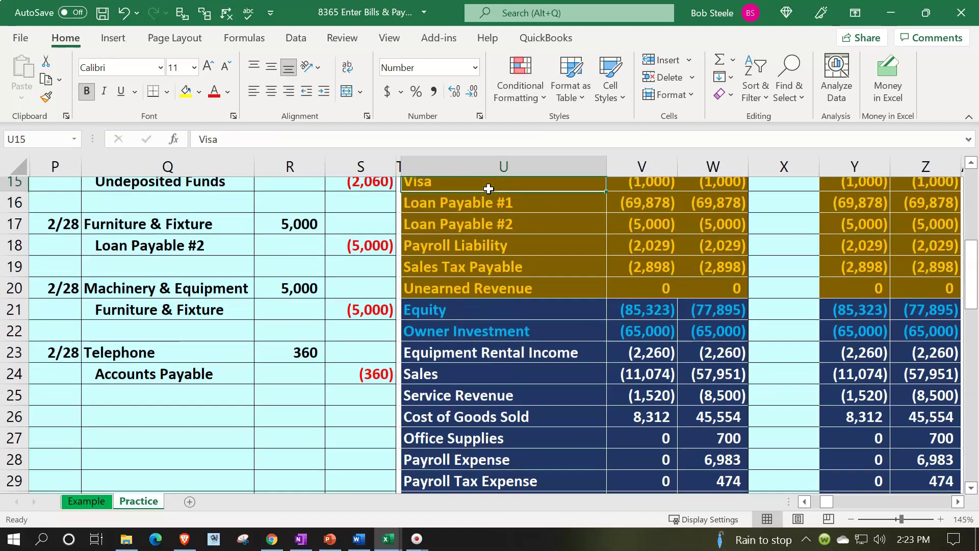
pyautogui.press('Down')
pyautogui.press('Right')
pyautogui.press('Right')
pyautogui.press('Right')
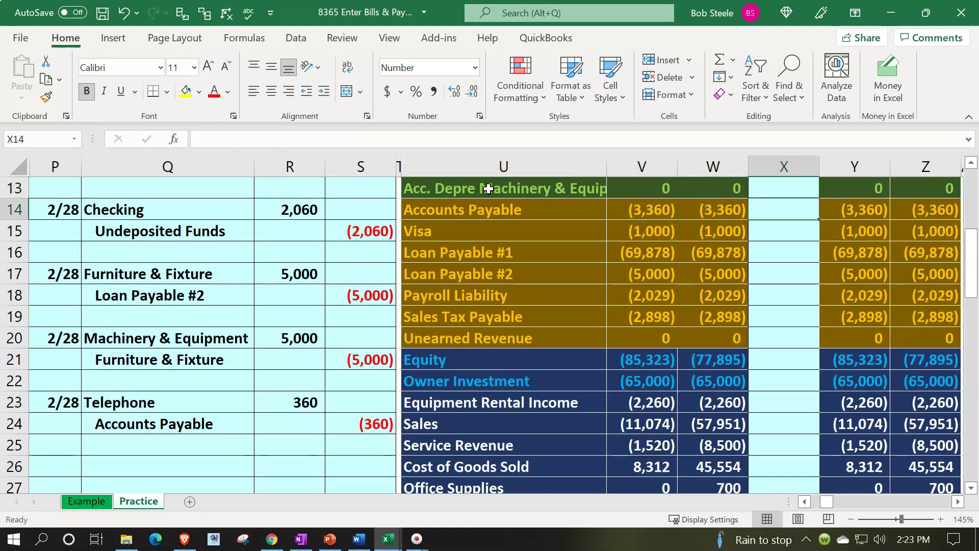
pyautogui.write('=')
pyautogui.press('Down')
pyautogui.press('Down')
pyautogui.press('Down')
pyautogui.press('Down')
pyautogui.press('Down')
pyautogui.press('Down')
pyautogui.press('Down')
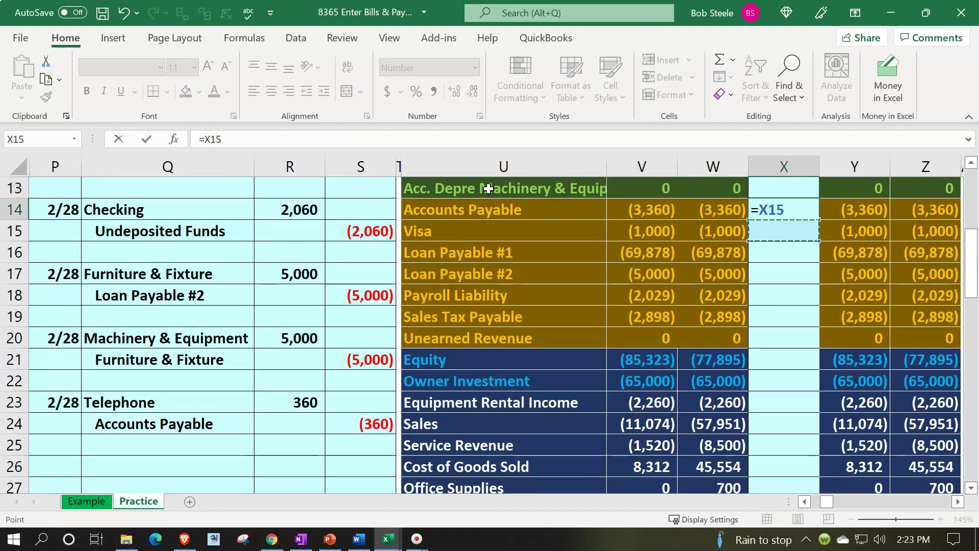
pyautogui.press('Down')
pyautogui.press('Left')
pyautogui.press('Left')
pyautogui.press('Left')
pyautogui.press('Left')
pyautogui.press('Left')
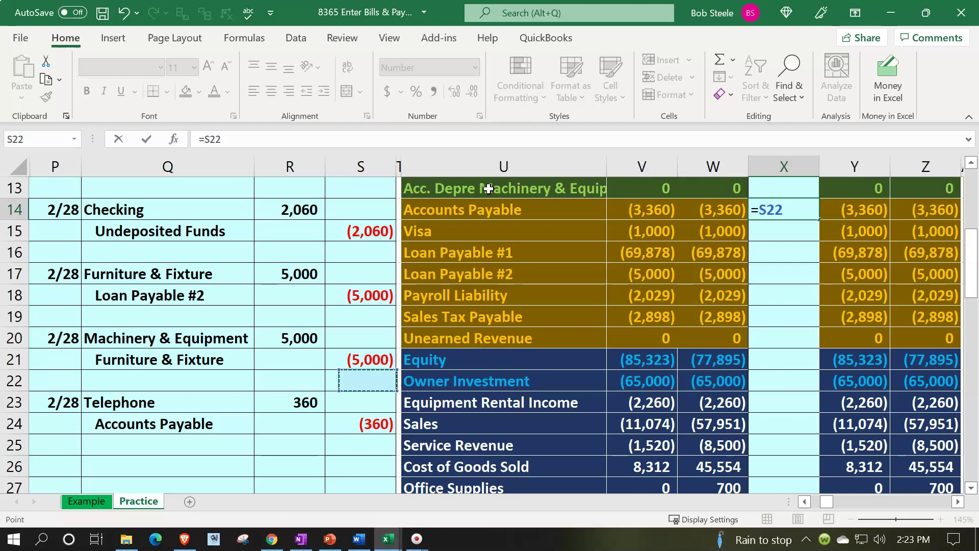
pyautogui.press('Down')
pyautogui.press('Down')
pyautogui.press('Return')
pyautogui.press('Right')
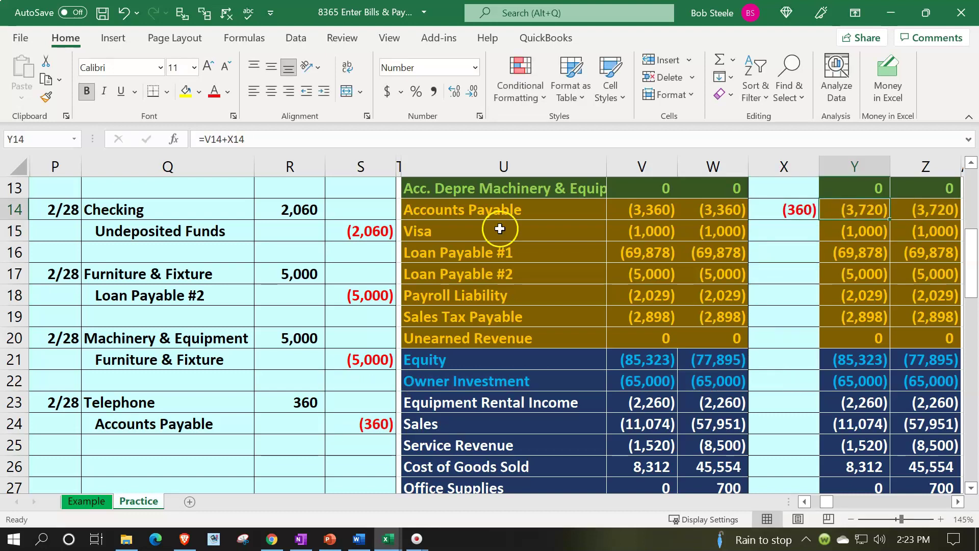
# Check the effect of the telephone entry on total debits and credits and on the net income row of the trial balance.
pyautogui.scroll(-3, 762, 386)
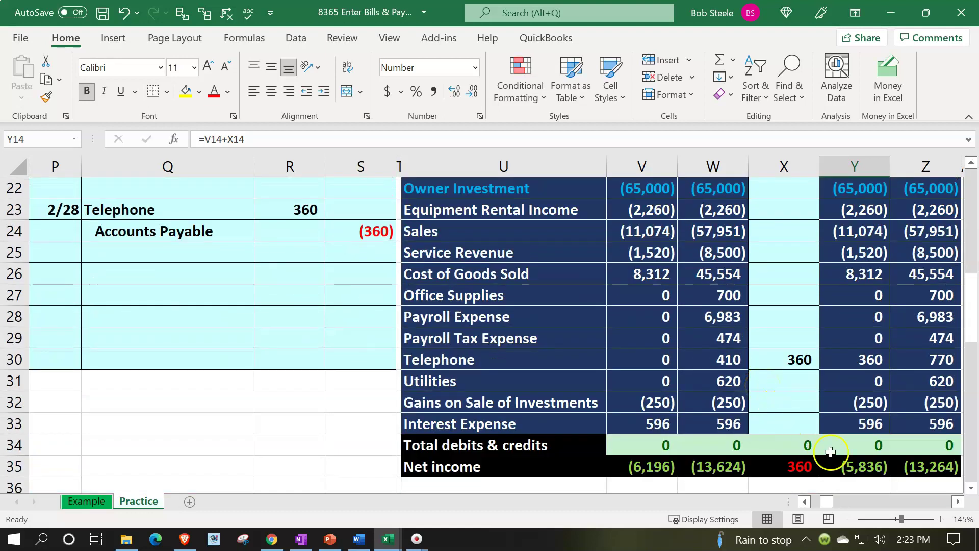
pyautogui.click(809, 466)
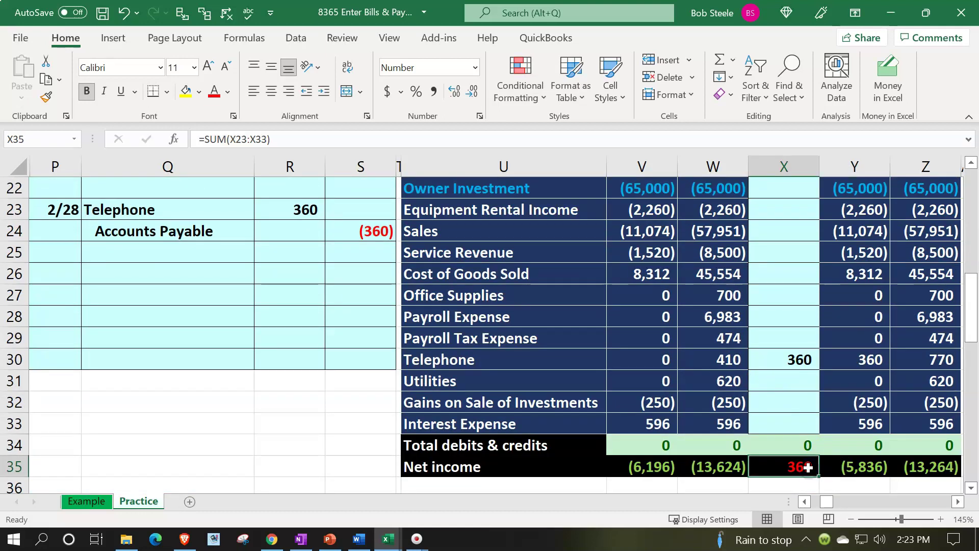
pyautogui.click(857, 467)
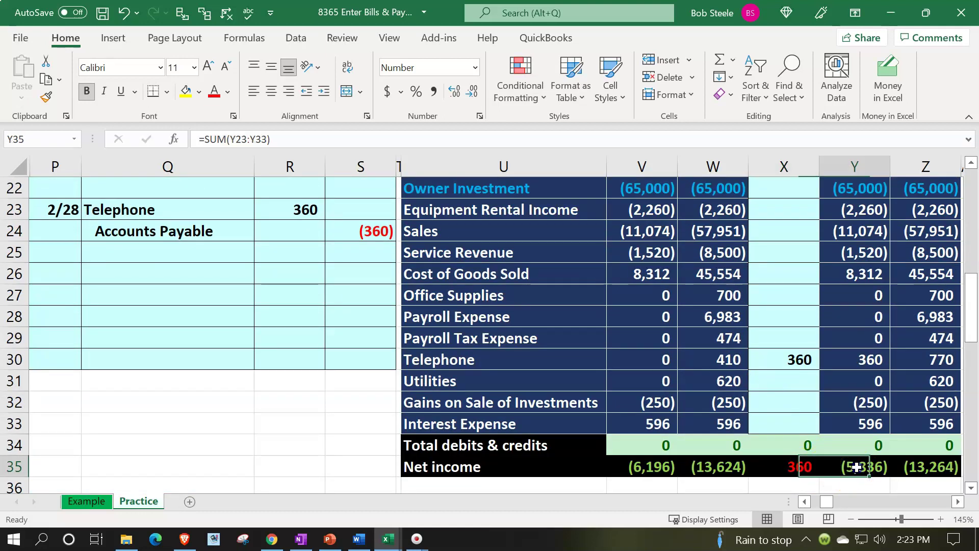
pyautogui.click(912, 464)
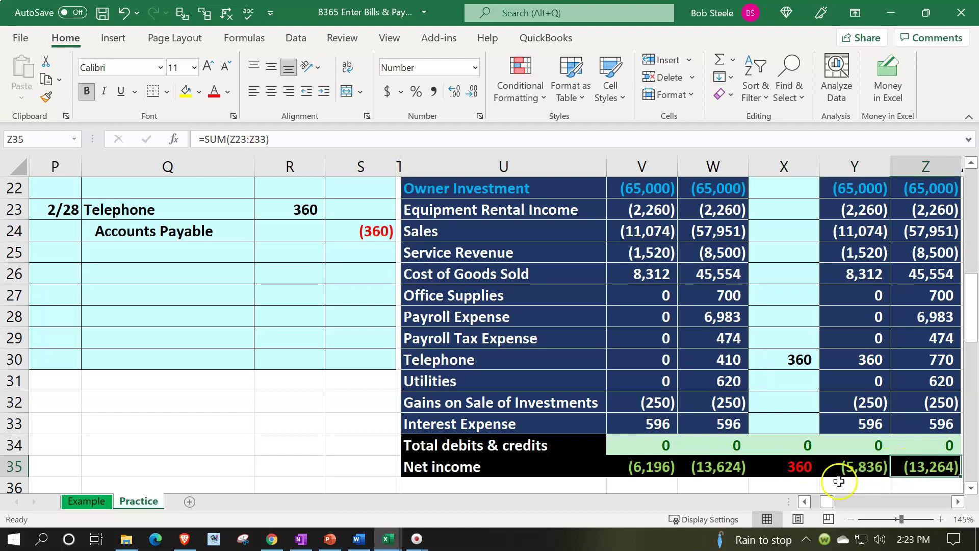
pyautogui.moveTo(658, 466); pyautogui.dragTo(694, 466)
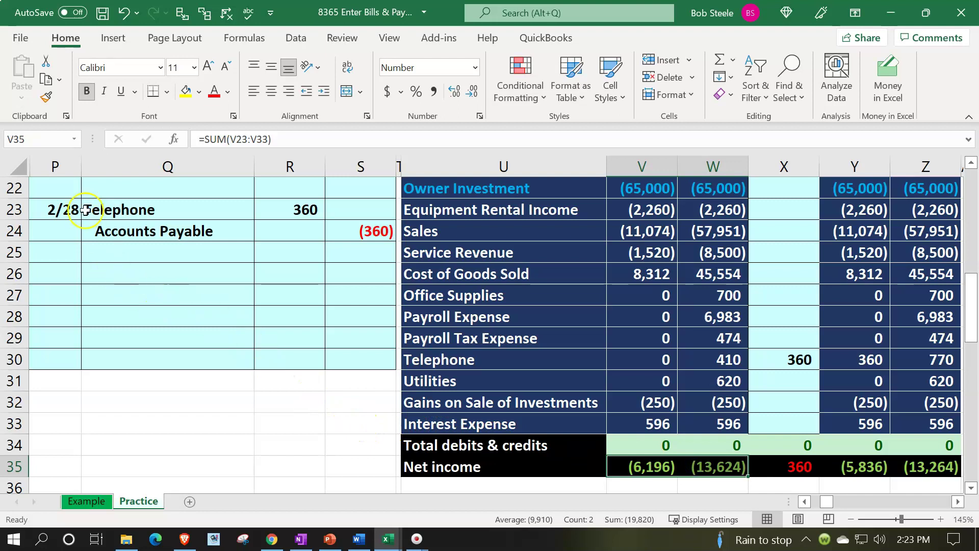
pyautogui.moveTo(76, 210); pyautogui.dragTo(114, 207)
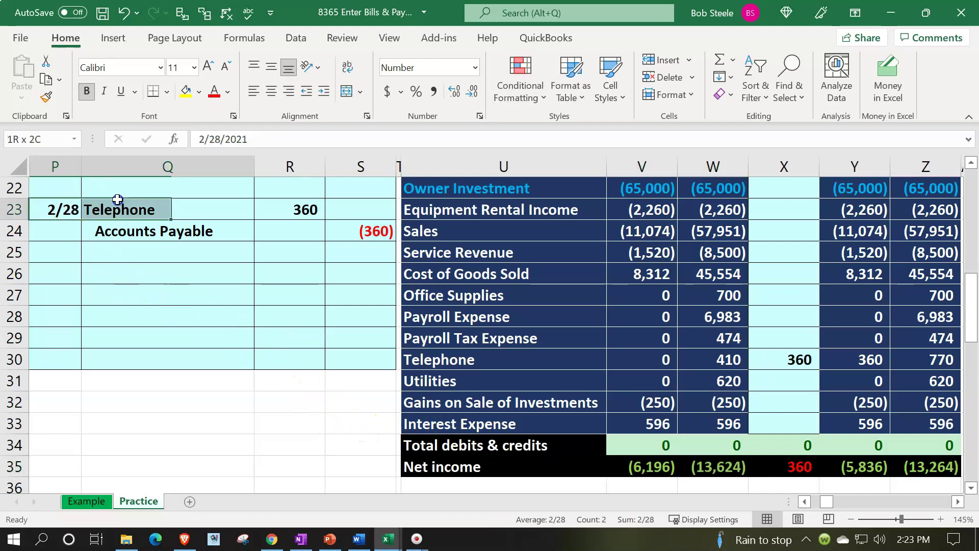
pyautogui.click(482, 368)
# Enter the date 2/28 in cell CF5 of the Telephone general ledger account, below its beginning balance.
pyautogui.scroll(7, 510, 347)
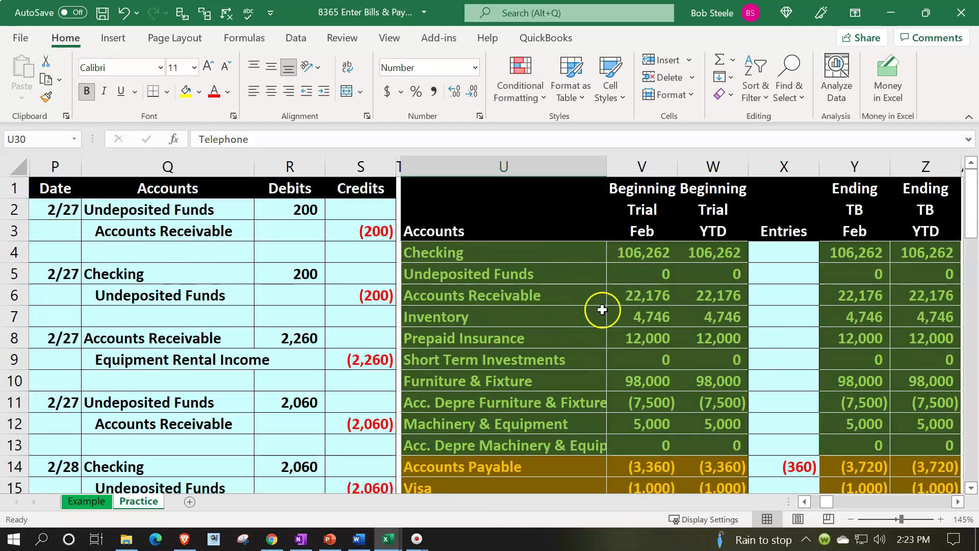
pyautogui.click(603, 308)
pyautogui.press('Right')
pyautogui.press('Right')
pyautogui.press('Right')
pyautogui.press('Right')
pyautogui.press('Right')
pyautogui.press('Right')
pyautogui.press('Right')
pyautogui.press('Right')
pyautogui.press('Right')
pyautogui.press('Right')
pyautogui.press('Right')
pyautogui.press('Right')
pyautogui.press('Right')
pyautogui.press('Right')
pyautogui.press('Right')
pyautogui.press('Right')
pyautogui.press('Right')
pyautogui.press('Right')
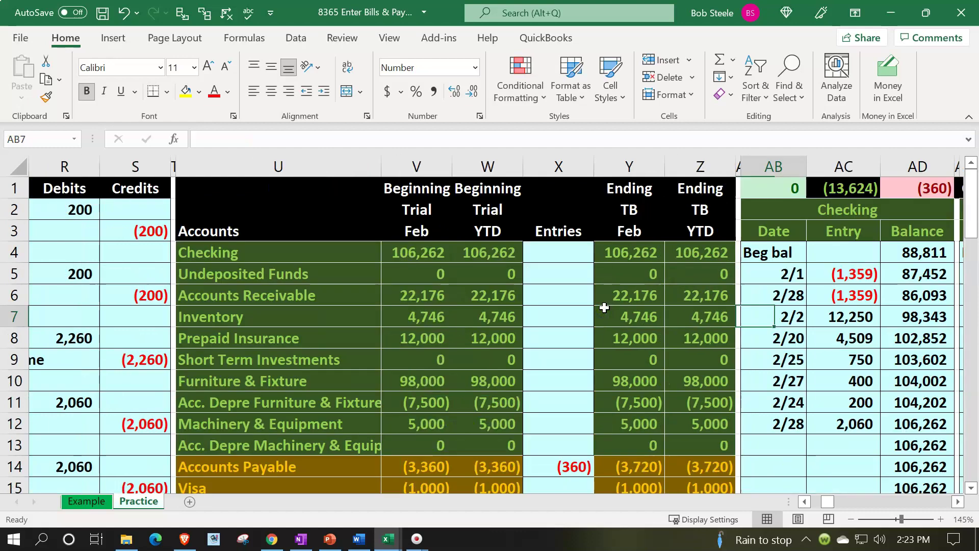
pyautogui.press('Right')
pyautogui.press('Right')
pyautogui.press('Right')
pyautogui.press('Right')
pyautogui.press('Right')
pyautogui.press('Right')
pyautogui.press('Right')
pyautogui.press('Right')
pyautogui.press('Right')
pyautogui.press('Right')
pyautogui.press('Right')
pyautogui.press('Right')
pyautogui.press('Right')
pyautogui.press('Right')
pyautogui.press('Right')
pyautogui.press('Right')
pyautogui.press('Right')
pyautogui.press('Right')
pyautogui.press('Right')
pyautogui.press('Right')
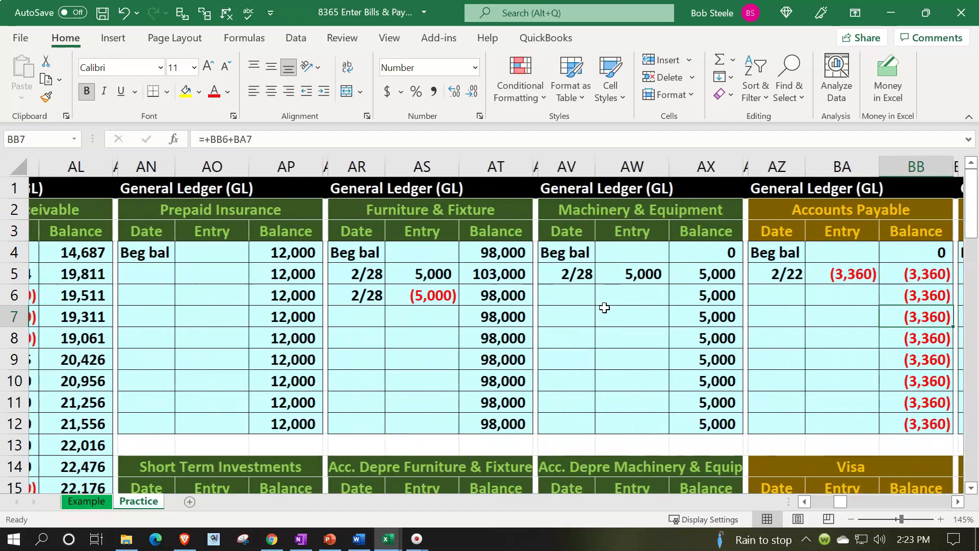
pyautogui.press('Right')
pyautogui.press('Right')
pyautogui.press('Right')
pyautogui.press('Right')
pyautogui.press('Right')
pyautogui.press('Right')
pyautogui.press('Right')
pyautogui.press('Right')
pyautogui.press('Right')
pyautogui.press('Right')
pyautogui.press('Right')
pyautogui.press('Right')
pyautogui.press('Right')
pyautogui.press('Right')
pyautogui.press('Right')
pyautogui.press('Right')
pyautogui.press('Right')
pyautogui.press('Right')
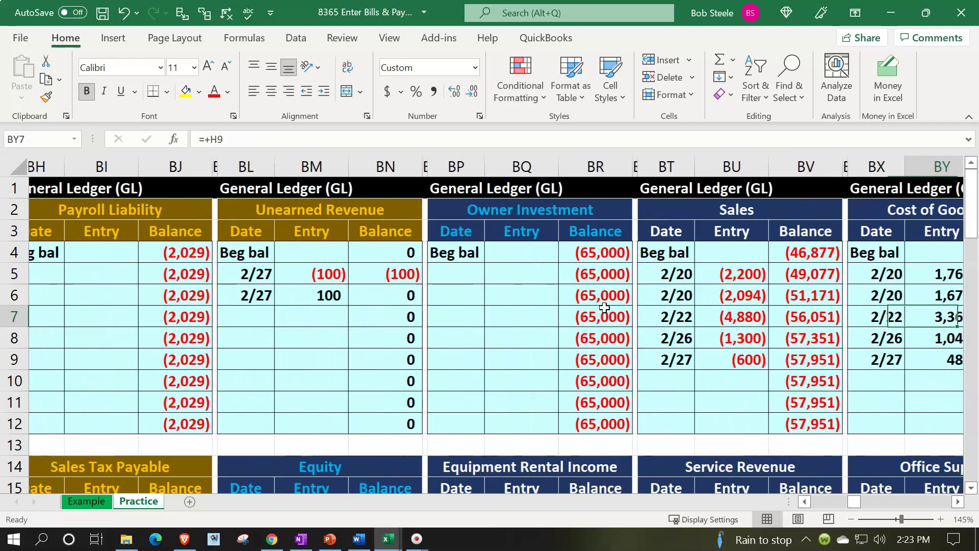
pyautogui.press('Right')
pyautogui.press('Right')
pyautogui.press('Right')
pyautogui.press('Right')
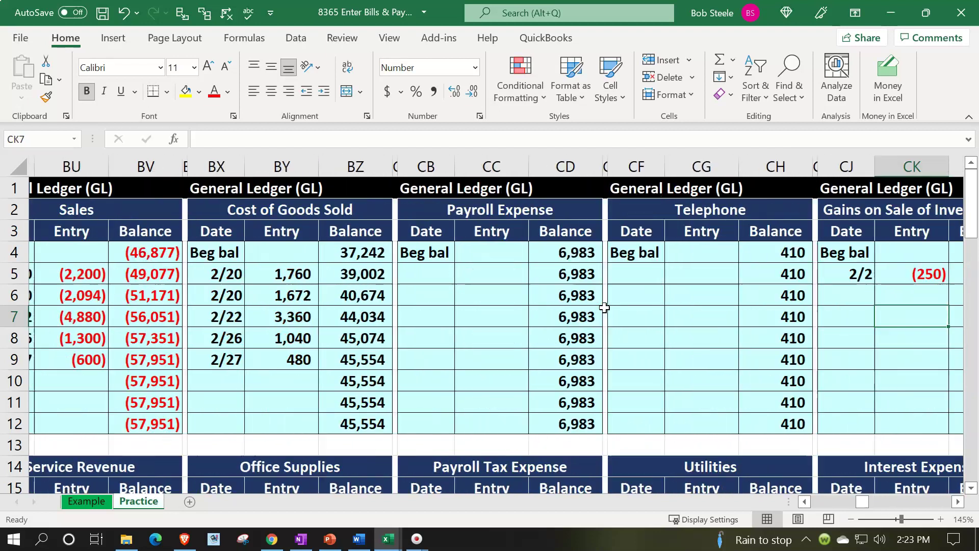
pyautogui.press('Left')
pyautogui.press('Left')
pyautogui.press('Up')
pyautogui.press('Up')
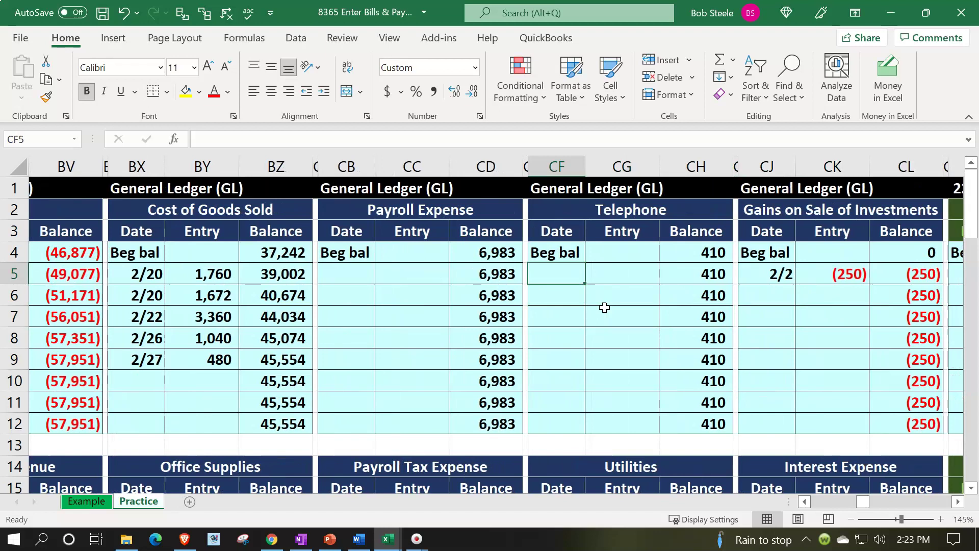
pyautogui.write('2')
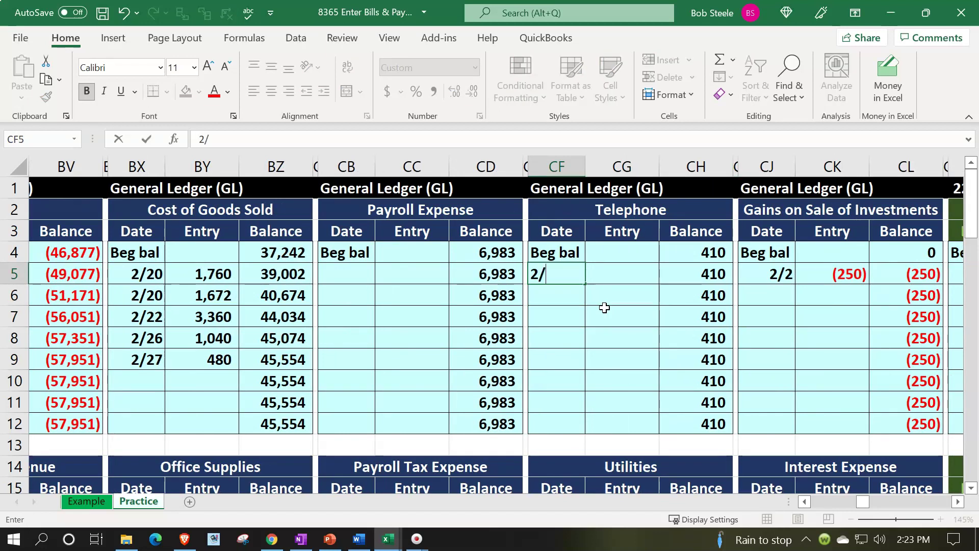
pyautogui.write('/28')
pyautogui.press('Tab')
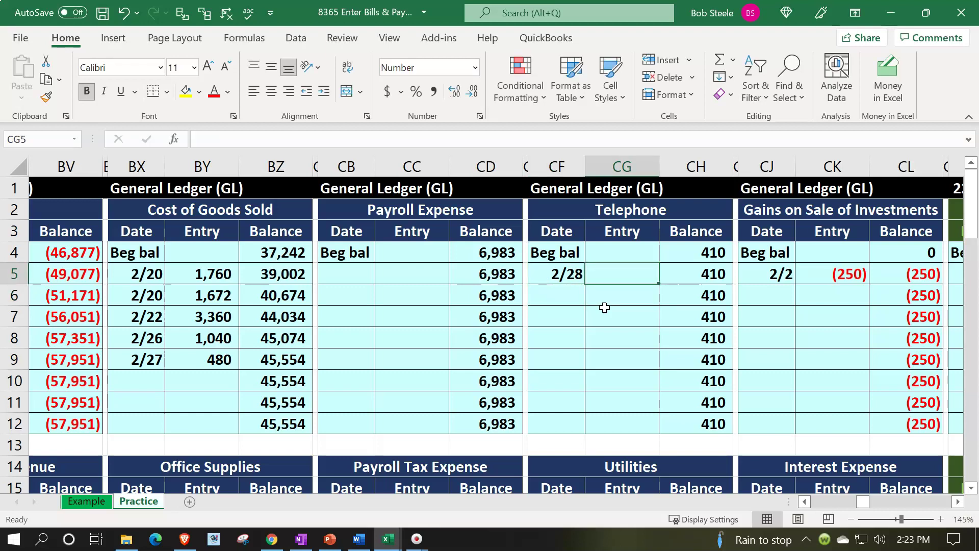
# Post the telephone debit in the Telephone ledger's Entry column at CG5 with a formula referencing R23.
pyautogui.write('=')
pyautogui.press('Left')
pyautogui.press('Left')
pyautogui.press('Left')
pyautogui.press('Left')
pyautogui.press('Left')
pyautogui.press('Left')
pyautogui.press('Left')
pyautogui.press('Left')
pyautogui.press('Left')
pyautogui.press('Left')
pyautogui.press('Left')
pyautogui.press('Left')
pyautogui.press('Left')
pyautogui.press('Left')
pyautogui.press('Left')
pyautogui.press('Left')
pyautogui.press('Left')
pyautogui.press('Left')
pyautogui.press('Left')
pyautogui.press('Left')
pyautogui.press('Left')
pyautogui.press('Left')
pyautogui.press('Left')
pyautogui.press('Left')
pyautogui.press('Left')
pyautogui.press('Left')
pyautogui.press('Left')
pyautogui.press('Left')
pyautogui.press('Left')
pyautogui.press('Left')
pyautogui.press('Left')
pyautogui.press('Left')
pyautogui.press('Left')
pyautogui.press('Left')
pyautogui.press('Left')
pyautogui.press('Left')
pyautogui.press('Left')
pyautogui.press('Left')
pyautogui.press('Left')
pyautogui.press('Left')
pyautogui.press('Down')
pyautogui.press('Down')
pyautogui.press('Down')
pyautogui.press('Down')
pyautogui.press('Down')
pyautogui.press('Down')
pyautogui.press('Down')
pyautogui.press('Down')
pyautogui.press('Down')
pyautogui.press('Down')
pyautogui.press('Down')
pyautogui.press('Down')
pyautogui.press('Down')
pyautogui.press('Down')
pyautogui.press('Down')
pyautogui.press('Down')
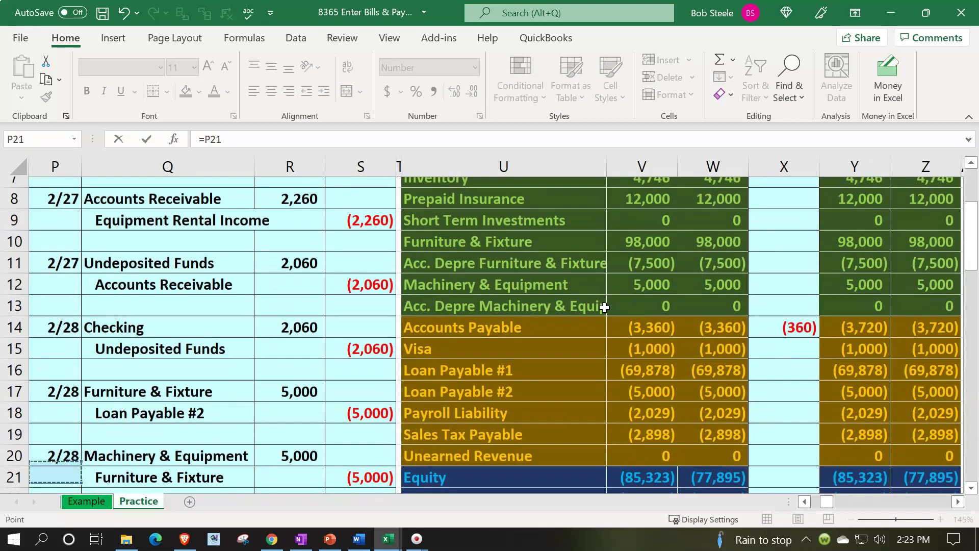
pyautogui.press('Down')
pyautogui.press('Down')
pyautogui.press('Down')
pyautogui.press('Down')
pyautogui.press('Down')
pyautogui.press('Down')
pyautogui.press('Right')
pyautogui.press('Right')
pyautogui.press('Up')
pyautogui.press('Up')
pyautogui.press('Up')
pyautogui.press('Up')
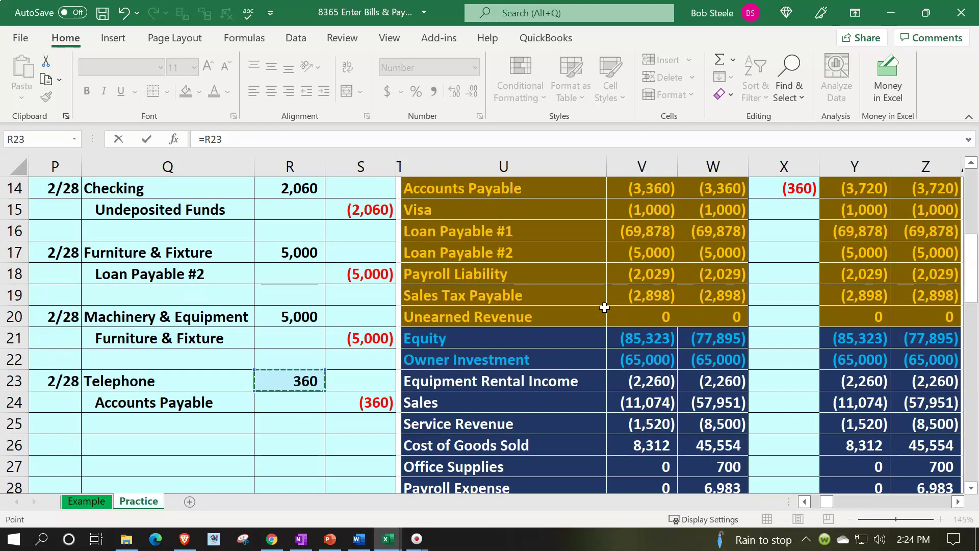
pyautogui.press('Tab')
pyautogui.press('Tab')
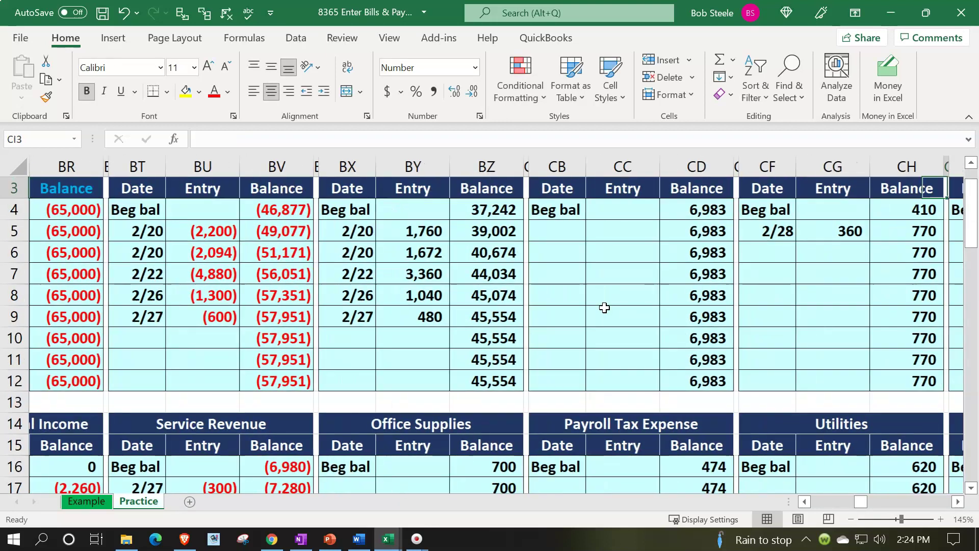
# Compare the Telephone ledger's entry and running balance with the beginning, entry and ending amounts on the trial balance's Telephone row.
pyautogui.press('Left')
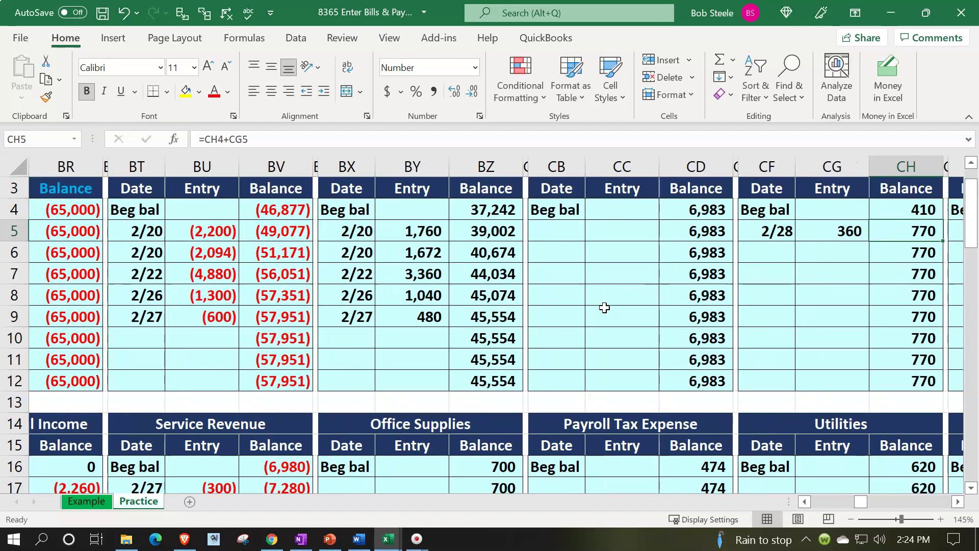
pyautogui.press('Left')
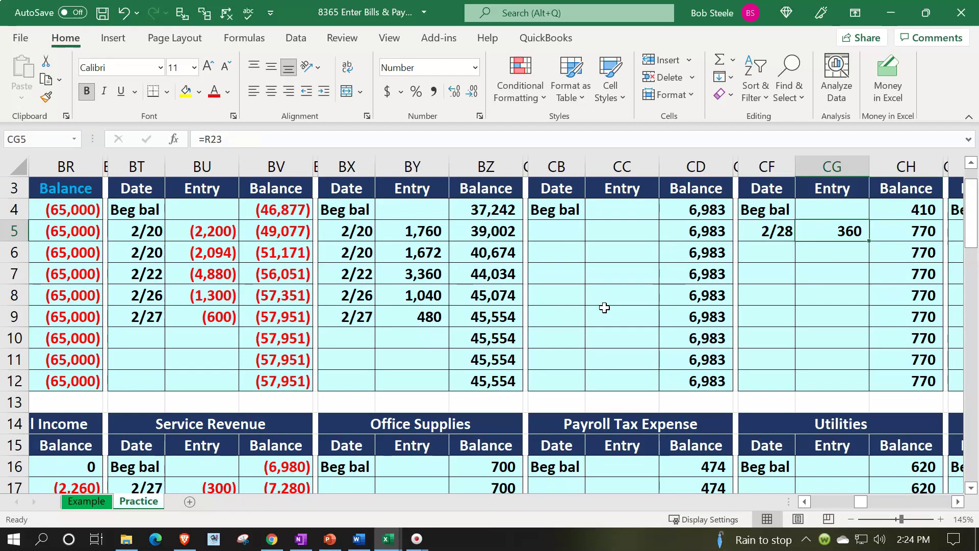
pyautogui.press('Left')
pyautogui.press('Left')
pyautogui.press('Left')
pyautogui.press('Left')
pyautogui.press('Left')
pyautogui.press('Left')
pyautogui.press('Left')
pyautogui.press('Left')
pyautogui.press('Left')
pyautogui.press('Left')
pyautogui.press('Left')
pyautogui.press('Left')
pyautogui.press('Left')
pyautogui.press('Left')
pyautogui.press('Left')
pyautogui.press('Left')
pyautogui.press('Left')
pyautogui.press('Left')
pyautogui.press('Left')
pyautogui.press('Left')
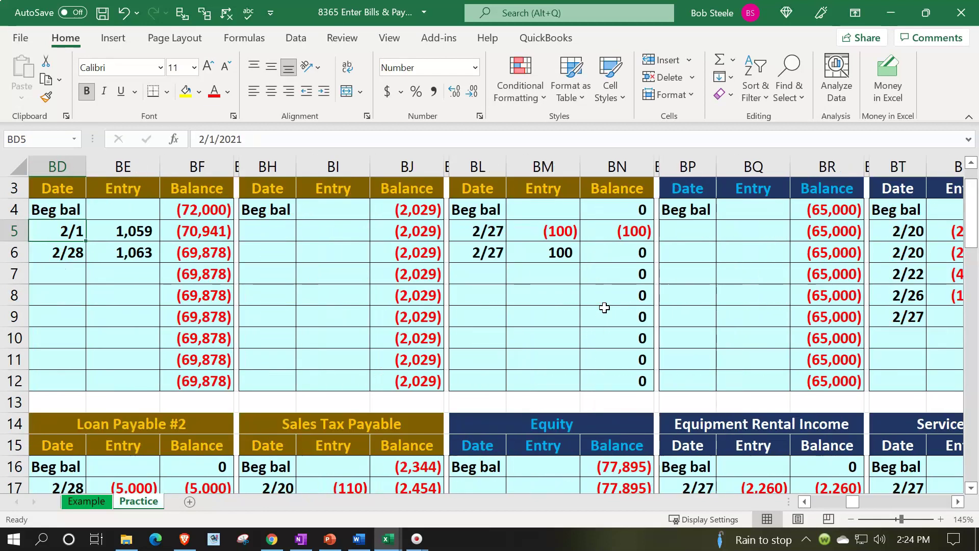
pyautogui.press('Left')
pyautogui.press('Left')
pyautogui.press('Left')
pyautogui.press('Left')
pyautogui.press('Left')
pyautogui.press('Left')
pyautogui.press('Left')
pyautogui.press('Left')
pyautogui.press('Left')
pyautogui.press('Left')
pyautogui.press('Left')
pyautogui.press('Left')
pyautogui.press('Left')
pyautogui.press('Left')
pyautogui.press('Left')
pyautogui.press('Left')
pyautogui.press('Left')
pyautogui.press('Left')
pyautogui.press('Left')
pyautogui.press('Left')
pyautogui.press('Up')
pyautogui.press('Up')
pyautogui.press('Up')
pyautogui.press('Down')
pyautogui.press('Down')
pyautogui.press('Down')
pyautogui.press('Down')
pyautogui.press('Down')
pyautogui.press('Down')
pyautogui.press('Down')
pyautogui.press('Down')
pyautogui.press('Down')
pyautogui.press('Down')
pyautogui.press('Down')
pyautogui.press('Down')
pyautogui.press('Down')
pyautogui.press('Down')
pyautogui.press('Down')
pyautogui.press('Down')
pyautogui.press('Down')
pyautogui.press('Down')
pyautogui.press('Down')
pyautogui.press('Down')
pyautogui.press('Left')
pyautogui.press('Down')
pyautogui.press('Left')
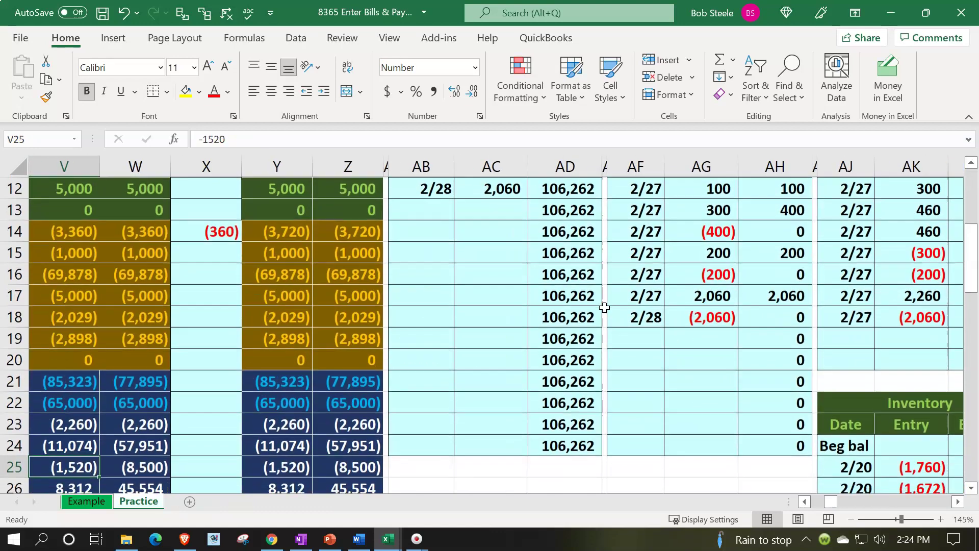
pyautogui.press('Left')
pyautogui.press('Down')
pyautogui.press('Down')
pyautogui.press('Down')
pyautogui.press('Down')
pyautogui.press('Down')
pyautogui.press('Down')
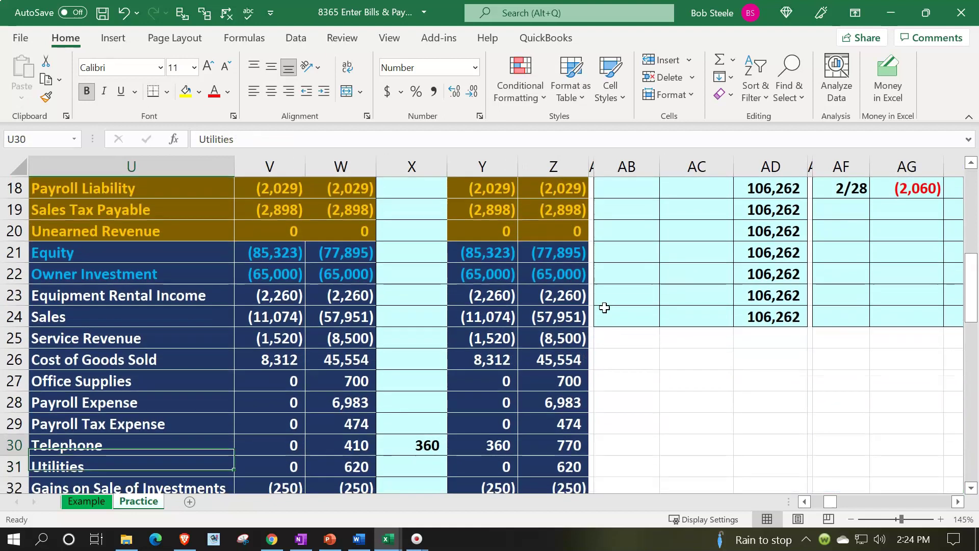
pyautogui.press('Right')
pyautogui.press('Right')
pyautogui.press('Right')
pyautogui.press('Right')
pyautogui.press('Right')
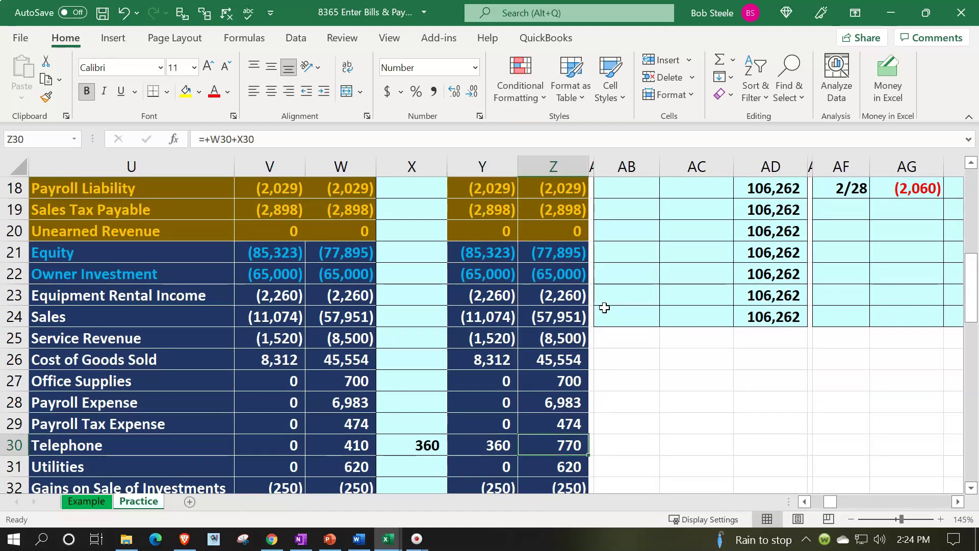
pyautogui.press('Left')
pyautogui.press('Left')
pyautogui.press('Left')
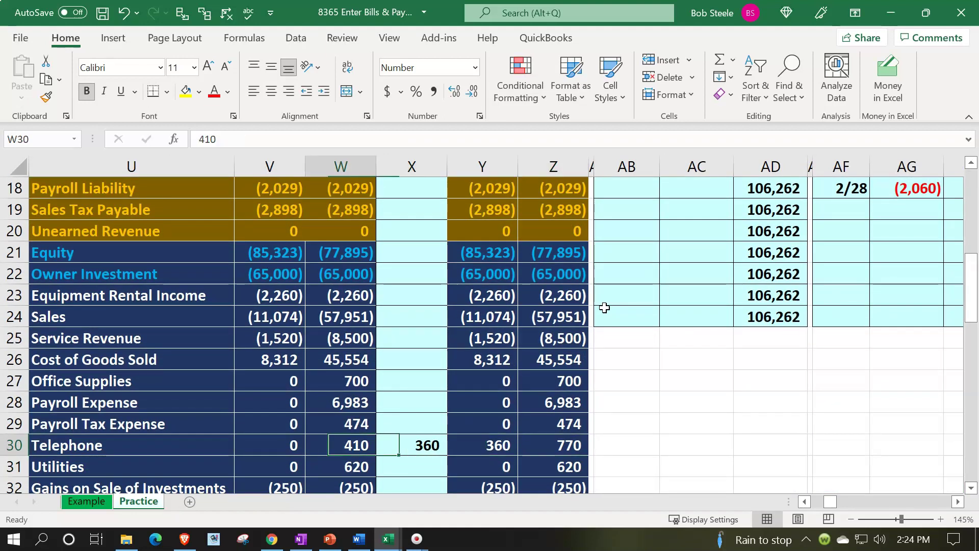
# Review the telephone entry's Accounts Payable credit in the journal against the Accounts Payable row of the trial balance.
pyautogui.press('Left')
pyautogui.press('Left')
pyautogui.press('Left')
pyautogui.press('Left')
pyautogui.press('Left')
pyautogui.press('Left')
pyautogui.press('Left')
pyautogui.press('Up')
pyautogui.press('Up')
pyautogui.press('Up')
pyautogui.press('Up')
pyautogui.press('Up')
pyautogui.press('Up')
pyautogui.press('Up')
pyautogui.press('Right')
pyautogui.press('Right')
pyautogui.press('Right')
pyautogui.press('Down')
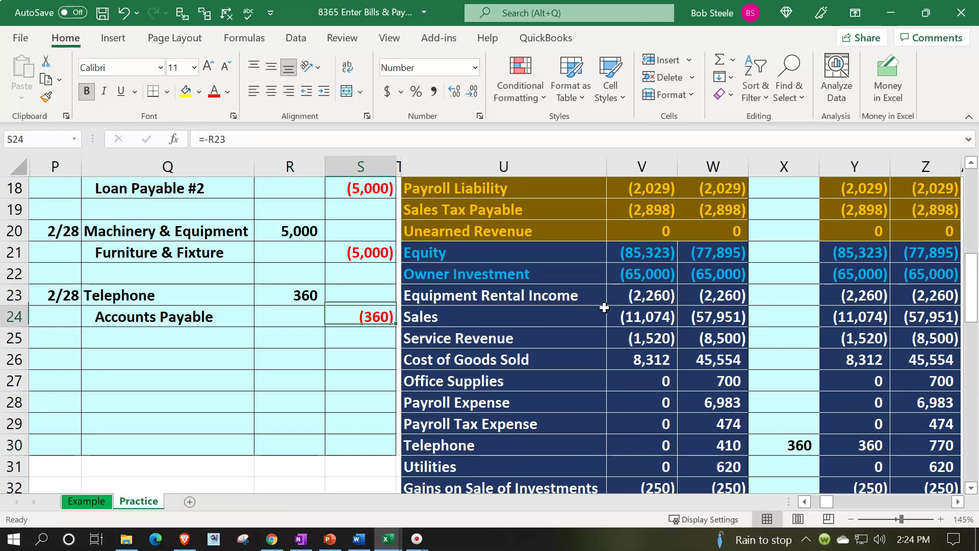
pyautogui.press('Up')
pyautogui.press('Up')
pyautogui.press('Up')
pyautogui.press('Up')
pyautogui.press('Up')
pyautogui.press('Up')
pyautogui.press('Up')
pyautogui.press('Up')
pyautogui.press('Up')
pyautogui.press('Up')
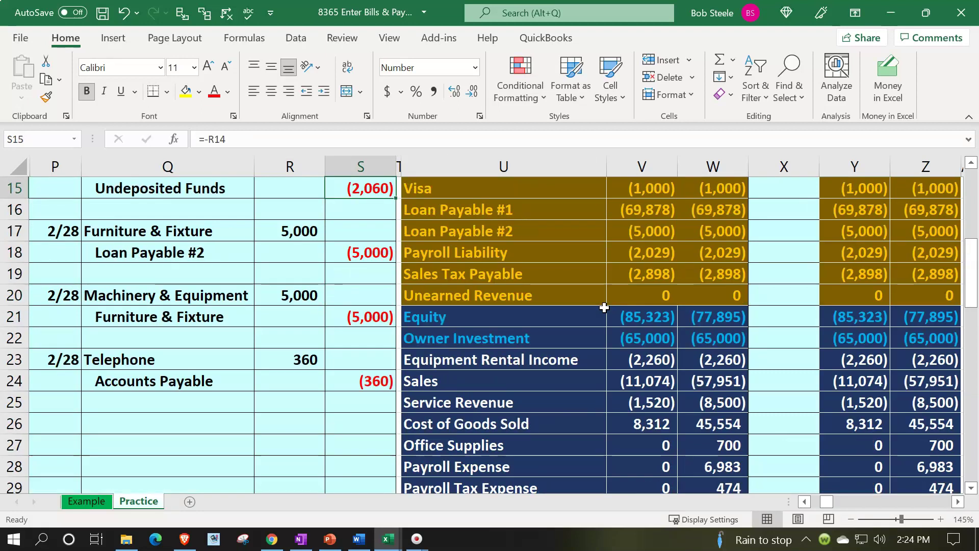
pyautogui.press('Right')
pyautogui.press('Right')
pyautogui.press('Up')
pyautogui.press('Down')
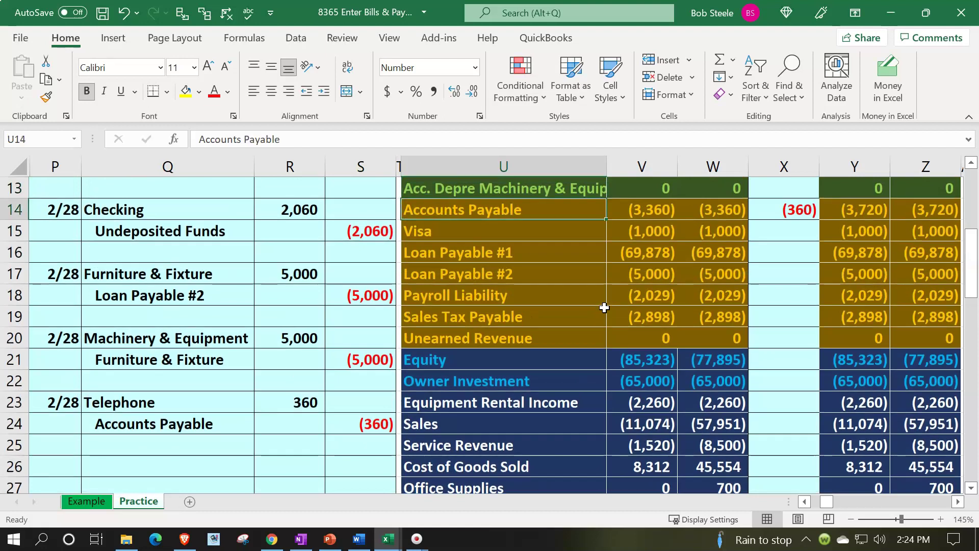
# Enter the date 2/28 in cell AZ6 of the Accounts Payable general ledger account, below the 2/22 entry.
pyautogui.press('Right')
pyautogui.press('Right')
pyautogui.press('Right')
pyautogui.press('Right')
pyautogui.press('Right')
pyautogui.press('Right')
pyautogui.press('Right')
pyautogui.press('Right')
pyautogui.press('Right')
pyautogui.press('Right')
pyautogui.press('Right')
pyautogui.press('Right')
pyautogui.press('Right')
pyautogui.press('Right')
pyautogui.press('Right')
pyautogui.press('Right')
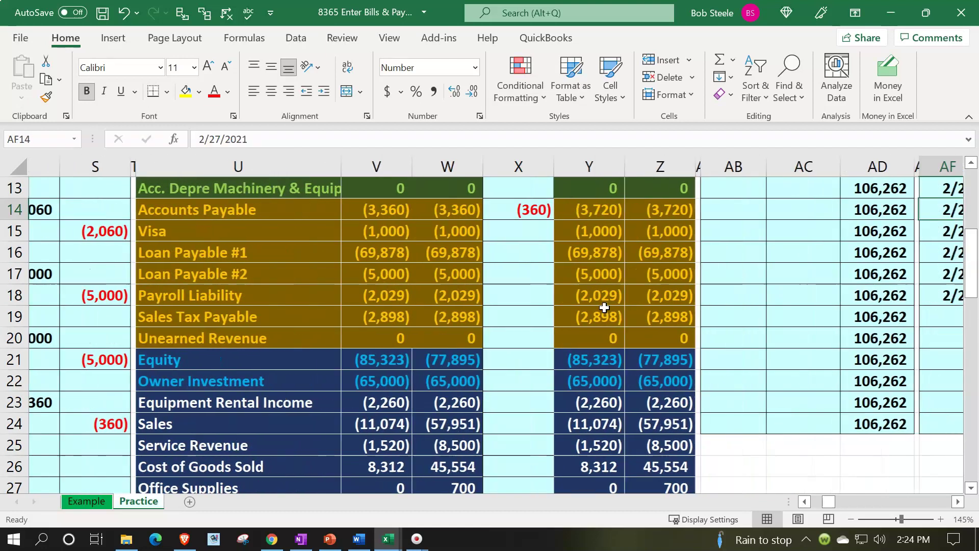
pyautogui.press('Up')
pyautogui.press('Right')
pyautogui.press('Right')
pyautogui.press('Right')
pyautogui.press('Up')
pyautogui.press('Up')
pyautogui.press('Up')
pyautogui.press('Up')
pyautogui.press('Up')
pyautogui.press('Up')
pyautogui.press('Up')
pyautogui.press('Up')
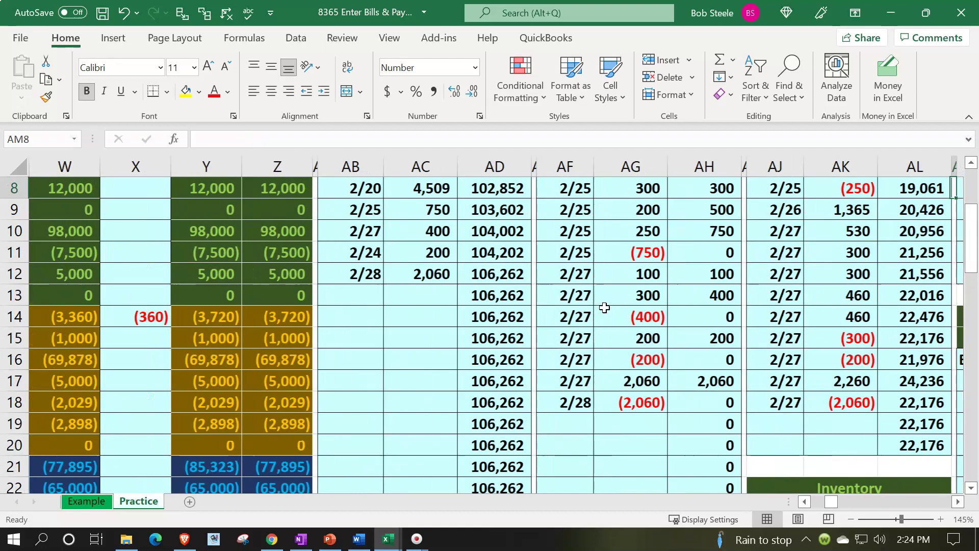
pyautogui.press('Up')
pyautogui.press('Up')
pyautogui.press('Right')
pyautogui.press('Right')
pyautogui.press('Right')
pyautogui.press('Right')
pyautogui.press('Right')
pyautogui.press('Right')
pyautogui.press('Right')
pyautogui.press('Right')
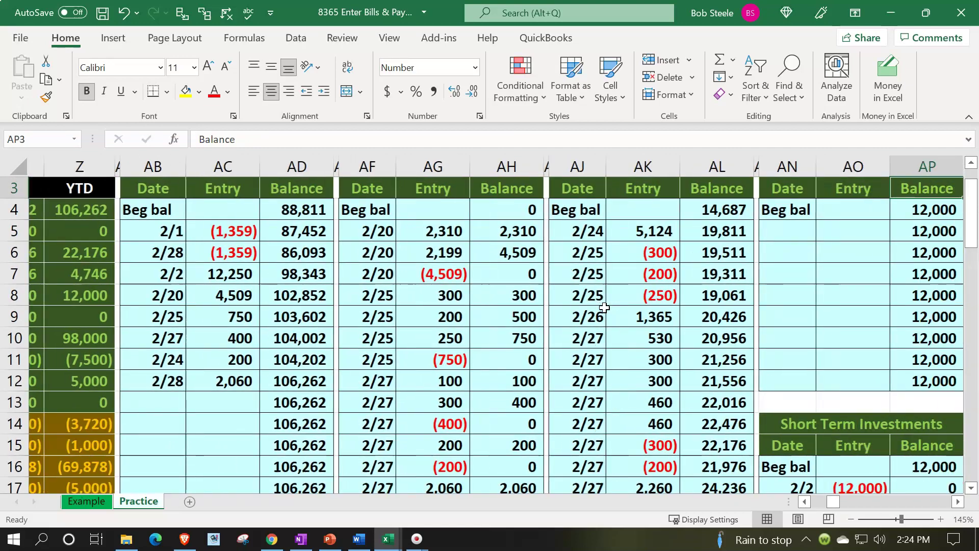
pyautogui.press('Right')
pyautogui.press('Right')
pyautogui.press('Right')
pyautogui.press('Right')
pyautogui.press('Right')
pyautogui.press('Right')
pyautogui.press('Right')
pyautogui.press('Right')
pyautogui.press('Right')
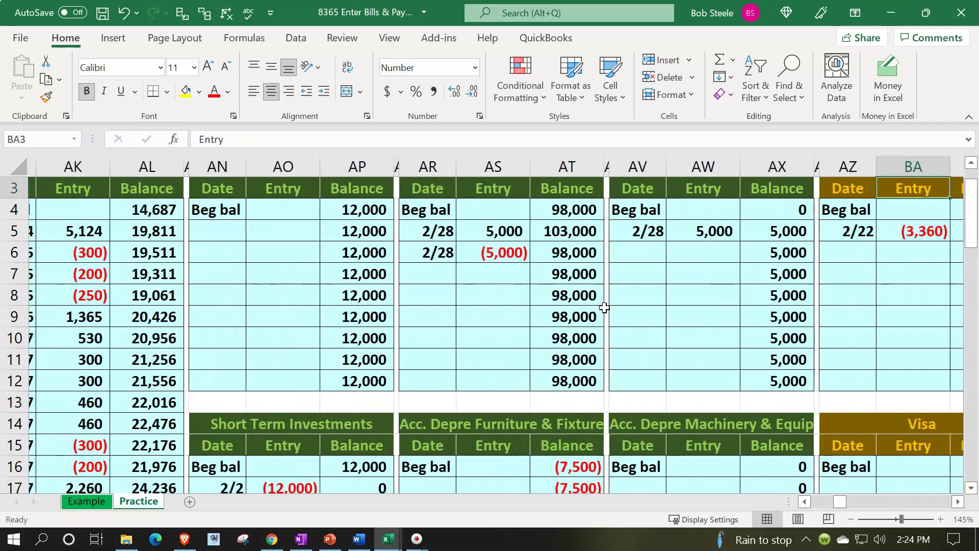
pyautogui.press('Up')
pyautogui.press('Down')
pyautogui.press('Down')
pyautogui.press('Down')
pyautogui.press('Down')
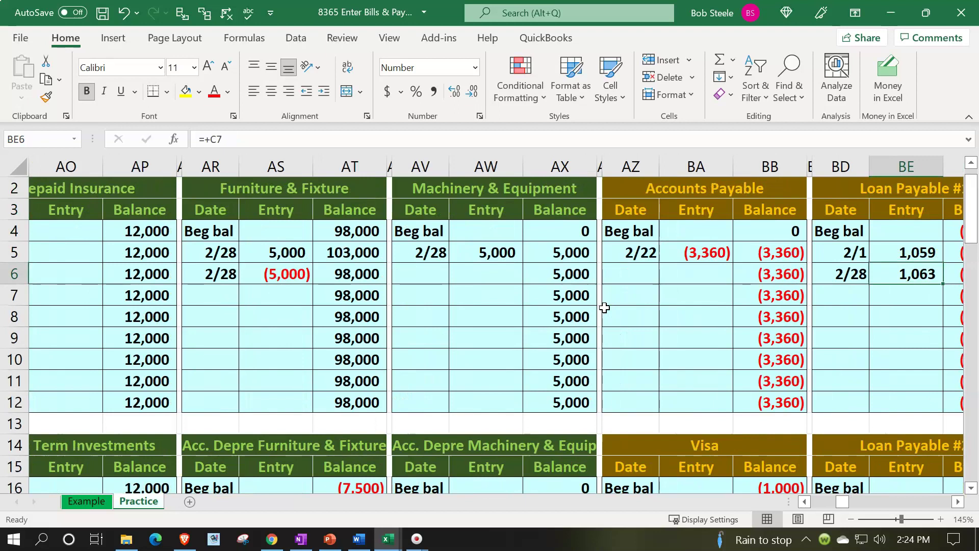
pyautogui.press('Left')
pyautogui.press('Left')
pyautogui.press('Left')
pyautogui.press('Left')
pyautogui.press('Left')
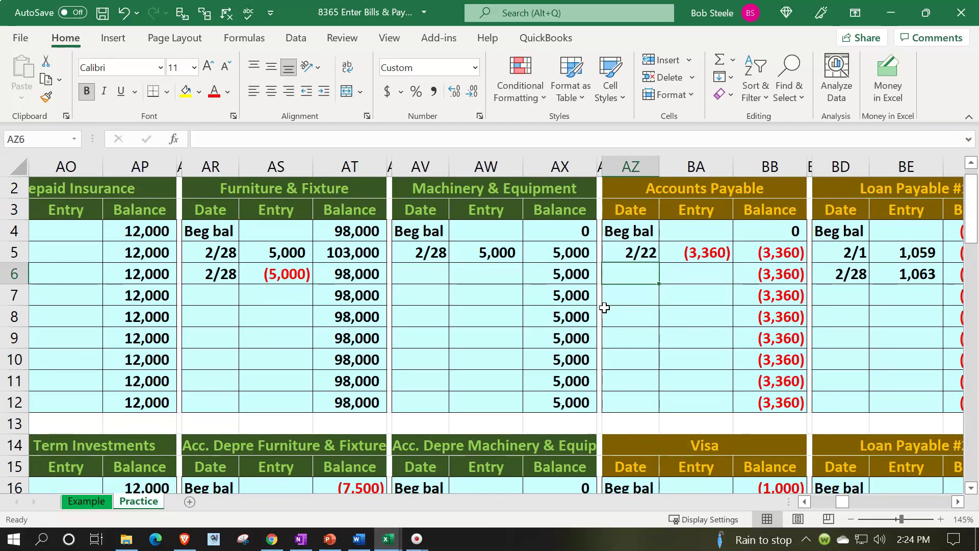
pyautogui.write('2/28')
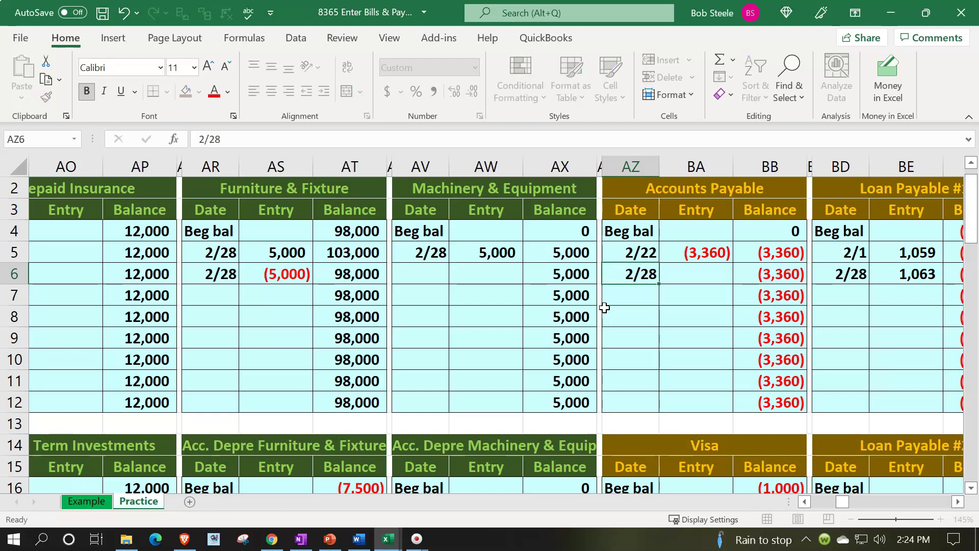
pyautogui.press('Right')
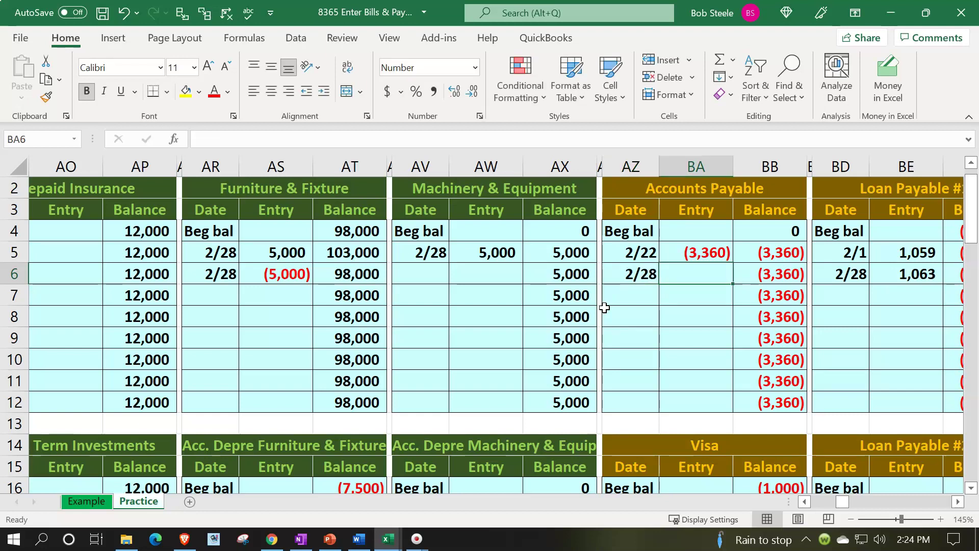
# Post the telephone bill's credit in the Accounts Payable ledger's Entry column at BA6 with a formula referencing S24.
pyautogui.write('=')
pyautogui.press('Left')
pyautogui.press('Left')
pyautogui.press('Left')
pyautogui.press('Left')
pyautogui.press('Left')
pyautogui.press('Left')
pyautogui.press('Left')
pyautogui.press('Left')
pyautogui.press('Left')
pyautogui.press('Left')
pyautogui.press('Left')
pyautogui.press('Left')
pyautogui.press('Left')
pyautogui.press('Left')
pyautogui.press('Left')
pyautogui.press('Left')
pyautogui.press('Left')
pyautogui.press('Left')
pyautogui.press('Left')
pyautogui.press('Left')
pyautogui.press('Left')
pyautogui.press('Left')
pyautogui.press('Left')
pyautogui.press('Left')
pyautogui.press('Left')
pyautogui.press('Down')
pyautogui.press('Down')
pyautogui.press('Down')
pyautogui.press('Down')
pyautogui.press('Down')
pyautogui.press('Down')
pyautogui.press('Down')
pyautogui.press('Down')
pyautogui.press('Down')
pyautogui.press('Down')
pyautogui.press('Down')
pyautogui.press('Down')
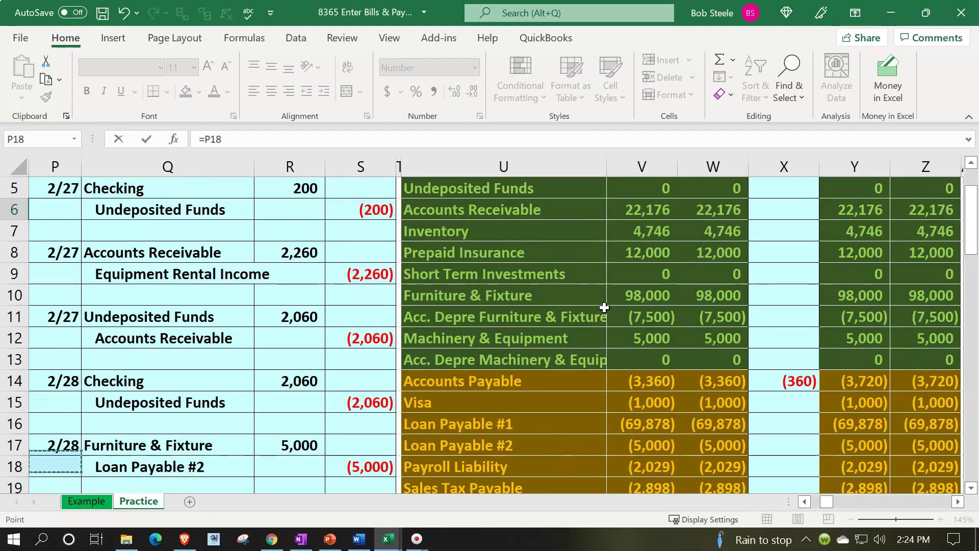
pyautogui.press('Down')
pyautogui.press('Down')
pyautogui.press('Down')
pyautogui.press('Down')
pyautogui.press('Down')
pyautogui.press('Down')
pyautogui.press('Down')
pyautogui.press('Right')
pyautogui.press('Right')
pyautogui.press('Right')
pyautogui.press('Up')
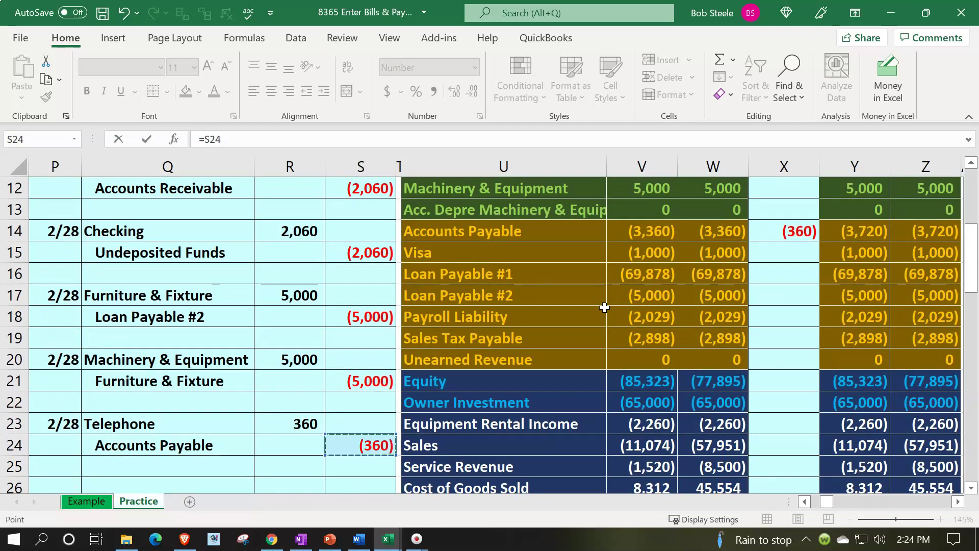
pyautogui.press('Return')
# Check the Accounts Payable ledger's running balance in BB6 on the row of the 2/28 telephone posting.
pyautogui.press('Up')
pyautogui.press('Up')
pyautogui.press('Up')
pyautogui.press('Up')
pyautogui.press('Up')
pyautogui.press('Right')
pyautogui.press('Down')
pyautogui.press('Down')
pyautogui.press('Down')
pyautogui.press('Down')
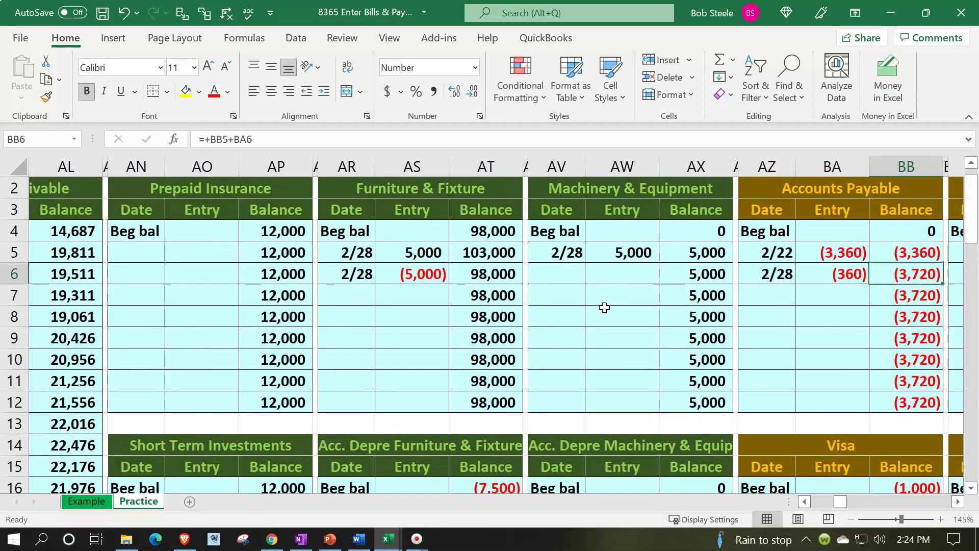
# Check the ledger's balance check in AB1 and the Accounts Payable ending YTD balance in Z14 of the trial balance.
pyautogui.press('Left')
pyautogui.press('Left')
pyautogui.press('Left')
pyautogui.press('Left')
pyautogui.press('Left')
pyautogui.press('Left')
pyautogui.press('Left')
pyautogui.press('Left')
pyautogui.press('Left')
pyautogui.press('Left')
pyautogui.press('Left')
pyautogui.press('Left')
pyautogui.press('Left')
pyautogui.press('Left')
pyautogui.press('Left')
pyautogui.press('Left')
pyautogui.press('Left')
pyautogui.press('Left')
pyautogui.press('Left')
pyautogui.press('Left')
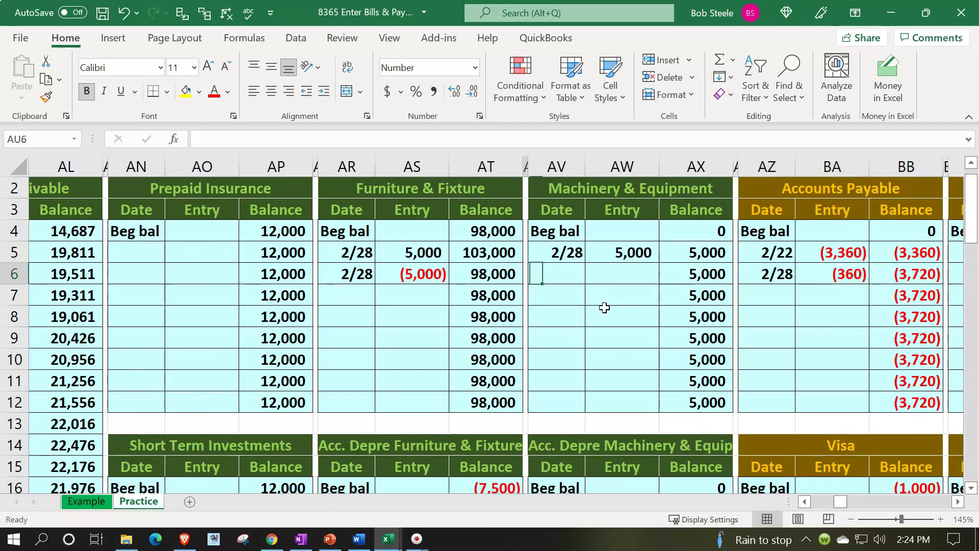
pyautogui.press('Left')
pyautogui.press('Left')
pyautogui.press('Left')
pyautogui.press('Left')
pyautogui.press('Left')
pyautogui.press('Left')
pyautogui.press('Right')
pyautogui.press('Right')
pyautogui.press('Up')
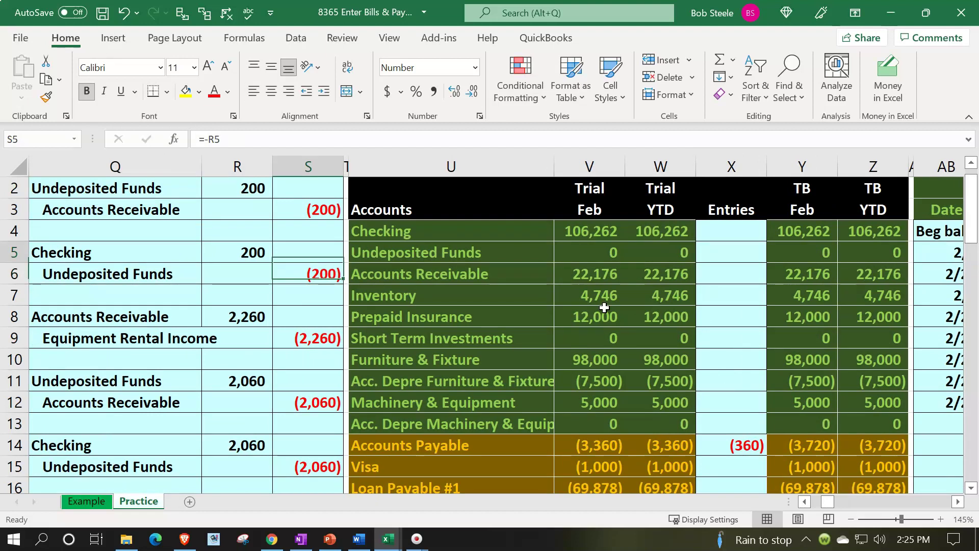
pyautogui.press('Up')
pyautogui.press('Up')
pyautogui.press('Up')
pyautogui.press('Up')
pyautogui.press('Right')
pyautogui.press('Right')
pyautogui.press('Right')
pyautogui.press('Right')
pyautogui.press('Right')
pyautogui.press('Right')
pyautogui.press('Right')
pyautogui.press('Right')
pyautogui.press('Right')
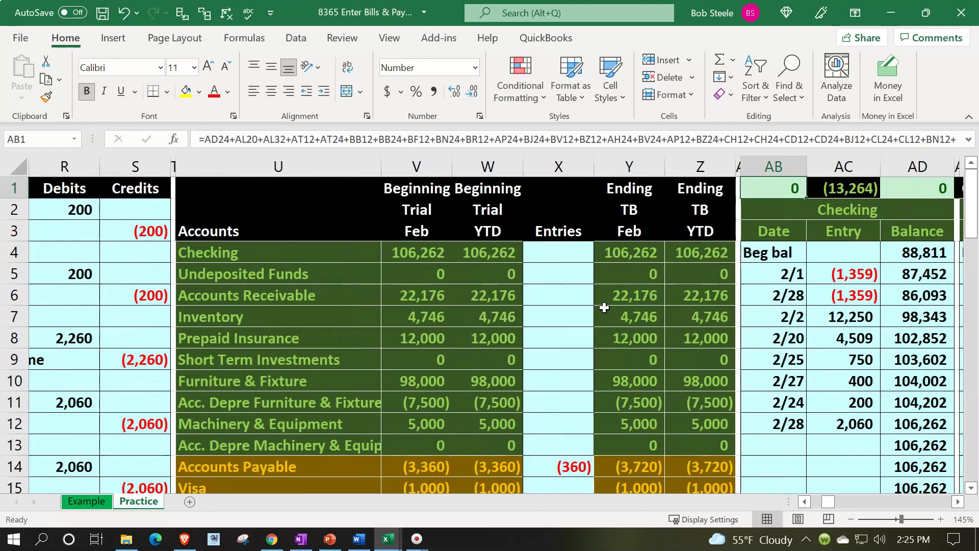
pyautogui.scroll(-1, 607, 357)
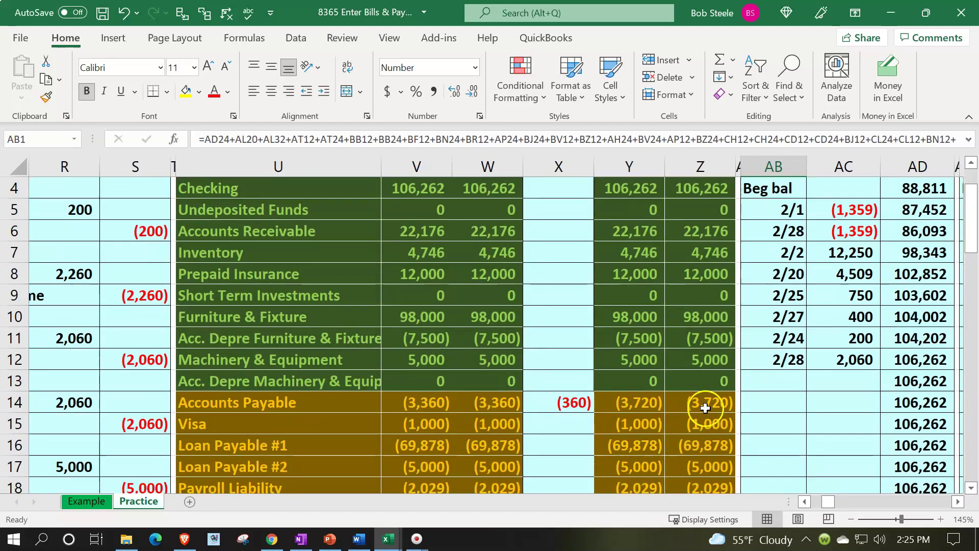
pyautogui.click(707, 403)
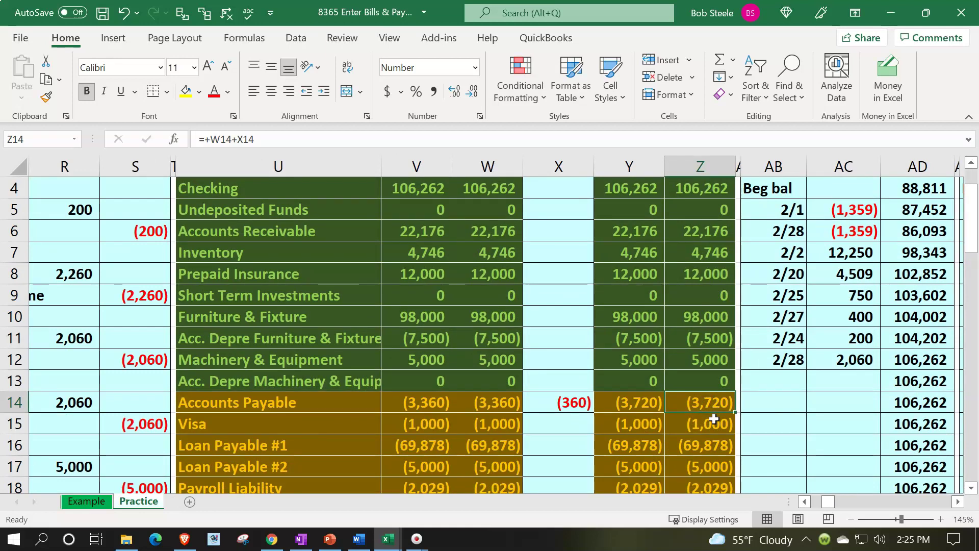
# Name the blank vendor account beside Epiphone in the AP Subsidiary Ledger Verizon, in the heading at DP2.
pyautogui.press('Up')
pyautogui.press('Up')
pyautogui.press('Up')
pyautogui.press('Up')
pyautogui.press('Up')
pyautogui.press('Up')
pyautogui.press('Up')
pyautogui.press('Up')
pyautogui.press('Up')
pyautogui.press('Up')
pyautogui.press('Up')
pyautogui.press('Up')
pyautogui.press('Up')
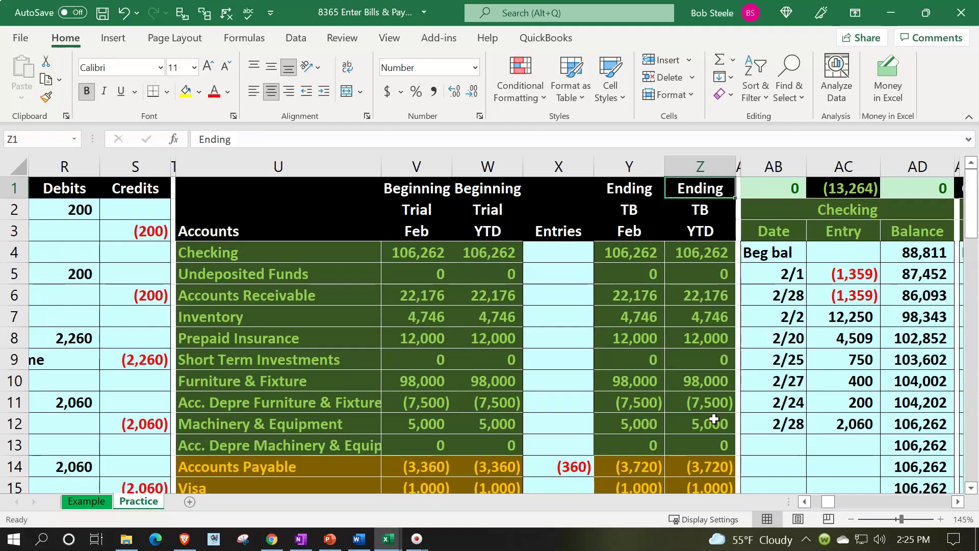
pyautogui.press('Right')
pyautogui.press('Right')
pyautogui.press('Right')
pyautogui.press('Right')
pyautogui.press('Right')
pyautogui.press('Right')
pyautogui.press('Right')
pyautogui.press('Right')
pyautogui.press('Right')
pyautogui.press('Right')
pyautogui.press('Right')
pyautogui.press('Right')
pyautogui.press('Right')
pyautogui.press('Right')
pyautogui.press('Right')
pyautogui.press('Right')
pyautogui.press('Right')
pyautogui.press('Right')
pyautogui.press('Right')
pyautogui.press('Right')
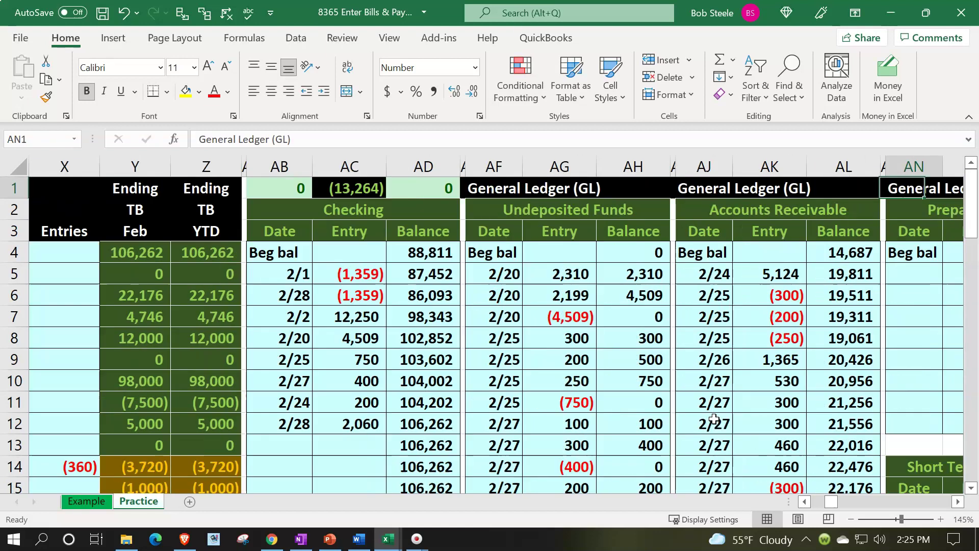
pyautogui.press('Right')
pyautogui.press('Right')
pyautogui.press('Right')
pyautogui.press('Right')
pyautogui.press('Right')
pyautogui.press('Right')
pyautogui.press('Right')
pyautogui.press('Right')
pyautogui.press('Right')
pyautogui.press('Right')
pyautogui.press('Right')
pyautogui.press('Right')
pyautogui.press('Right')
pyautogui.press('Right')
pyautogui.press('Right')
pyautogui.press('Right')
pyautogui.press('Right')
pyautogui.press('Right')
pyautogui.press('Right')
pyautogui.press('Right')
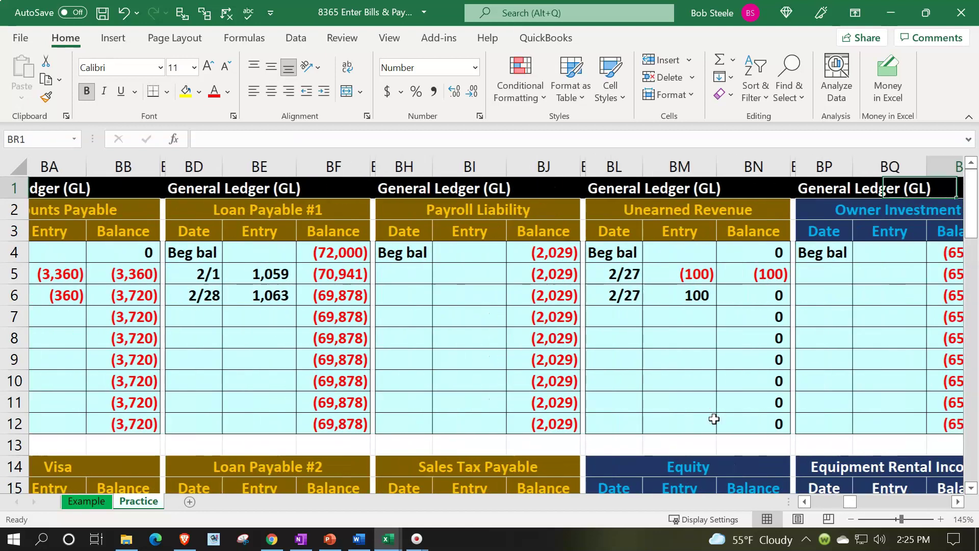
pyautogui.press('Right')
pyautogui.press('Right')
pyautogui.press('Right')
pyautogui.press('Right')
pyautogui.press('Right')
pyautogui.press('Right')
pyautogui.press('Right')
pyautogui.press('Right')
pyautogui.press('Right')
pyautogui.press('Right')
pyautogui.press('Right')
pyautogui.press('Right')
pyautogui.press('Right')
pyautogui.press('Right')
pyautogui.press('Right')
pyautogui.press('Right')
pyautogui.press('Right')
pyautogui.press('Right')
pyautogui.press('Right')
pyautogui.press('Right')
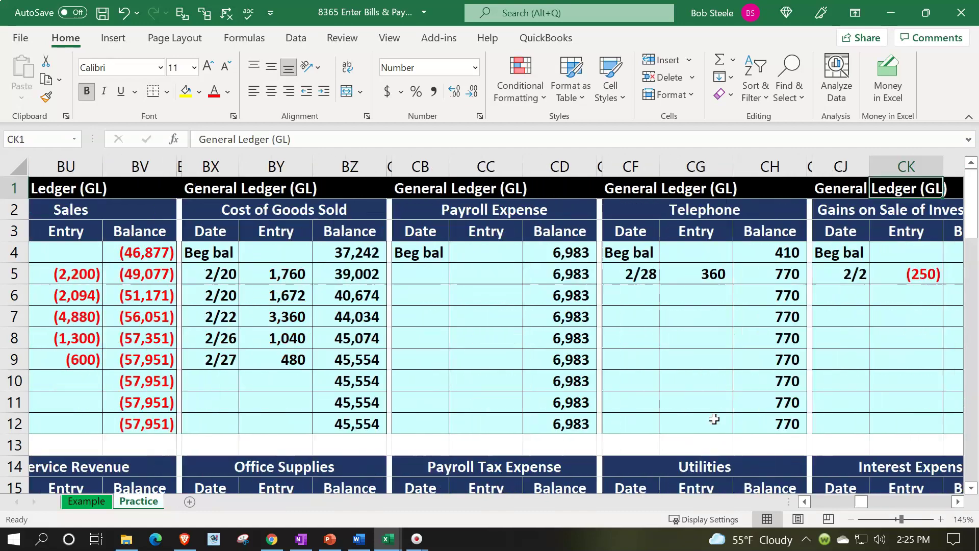
pyautogui.press('Right')
pyautogui.press('Right')
pyautogui.press('Right')
pyautogui.press('Right')
pyautogui.press('Right')
pyautogui.press('Right')
pyautogui.press('Right')
pyautogui.press('Right')
pyautogui.press('Right')
pyautogui.press('Right')
pyautogui.press('Right')
pyautogui.press('Right')
pyautogui.press('Right')
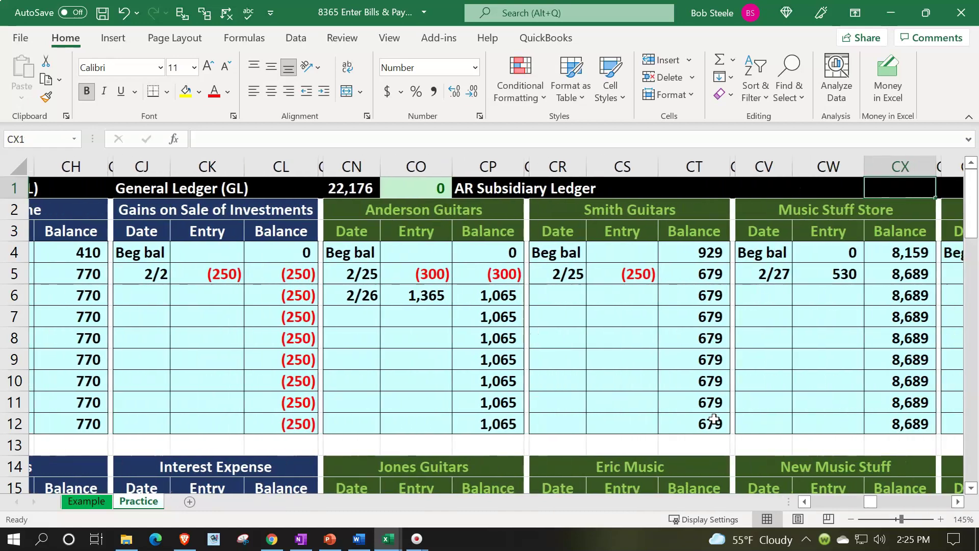
pyautogui.press('Right')
pyautogui.press('Right')
pyautogui.press('Right')
pyautogui.press('Right')
pyautogui.press('Right')
pyautogui.press('Right')
pyautogui.press('Right')
pyautogui.press('Right')
pyautogui.press('Right')
pyautogui.press('Right')
pyautogui.press('Right')
pyautogui.press('Right')
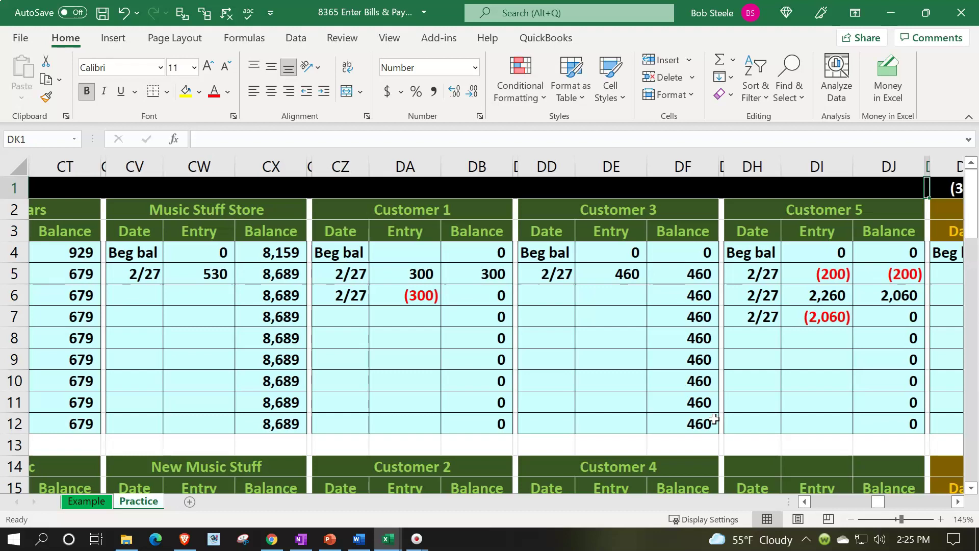
pyautogui.press('Right')
pyautogui.press('Down')
pyautogui.press('Down')
pyautogui.press('Left')
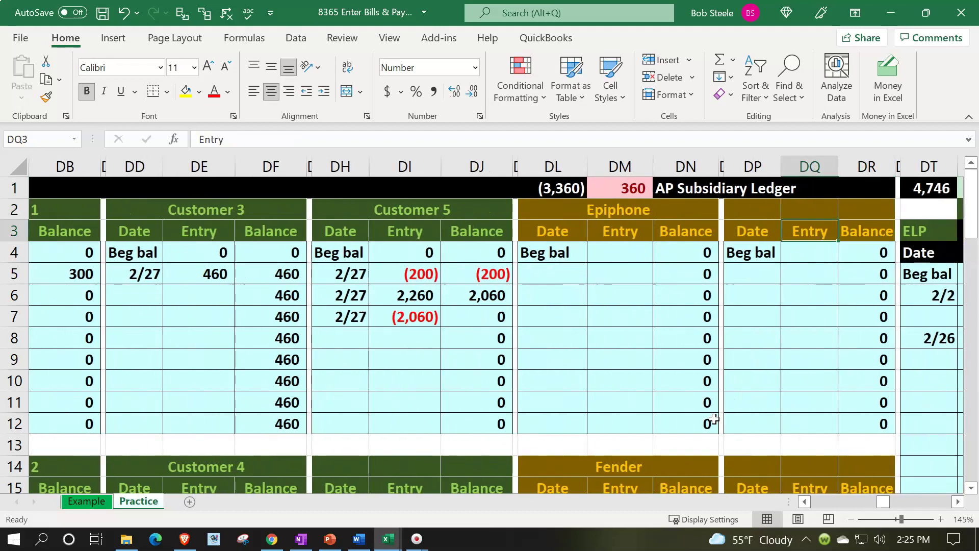
pyautogui.press('Left')
pyautogui.press('Up')
pyautogui.write('Verizon')
pyautogui.press('Return')
pyautogui.press('Return')
pyautogui.press('Return')
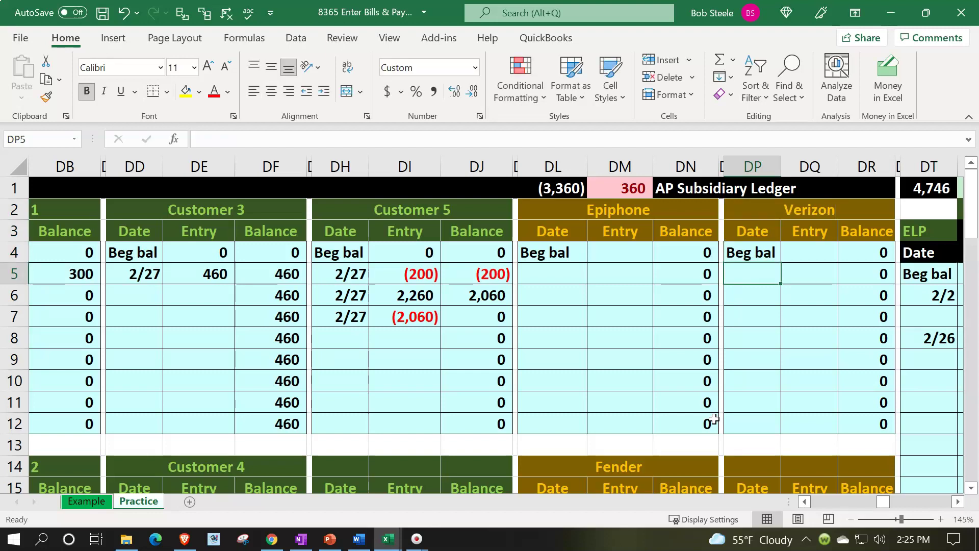
pyautogui.write('2/2')
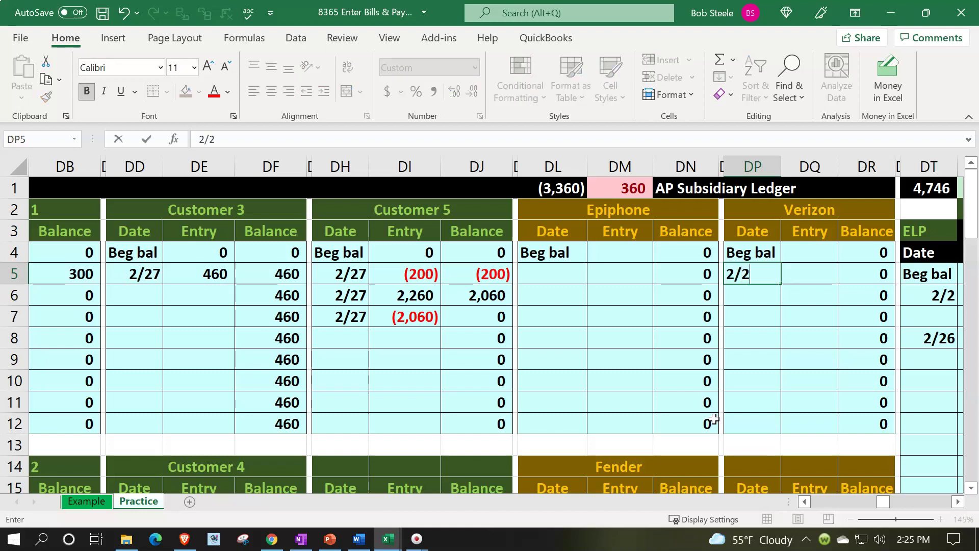
pyautogui.write('98')
pyautogui.hotkey('ctrl', 'Return')
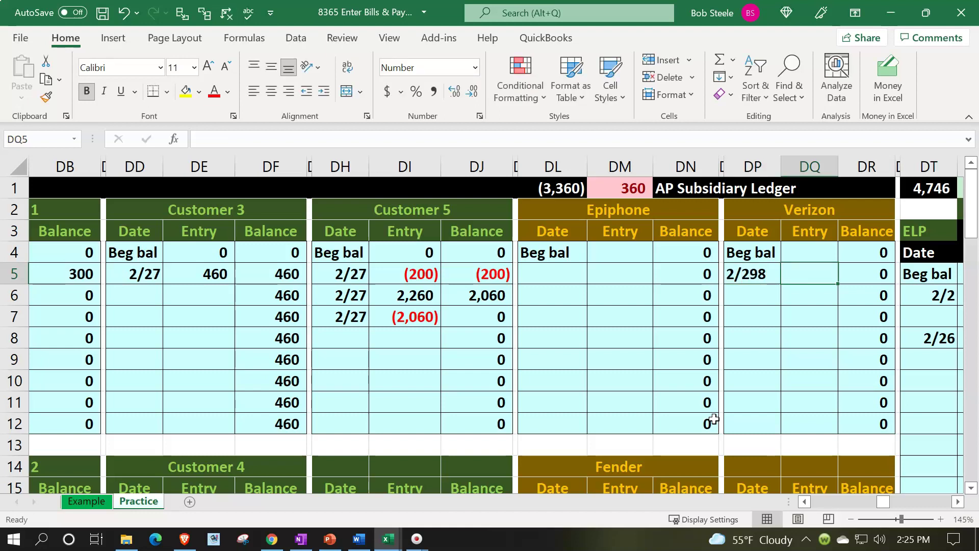
# Enter the date 2/28 in cell DP5 of the Verizon subsidiary account, below the beginning balance row.
pyautogui.write('2/')
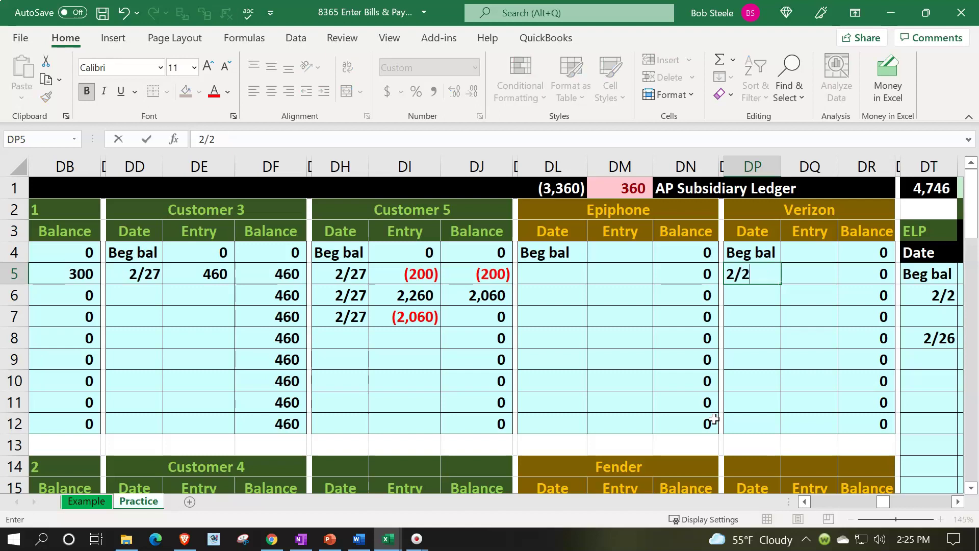
pyautogui.write('28')
pyautogui.press('Tab')
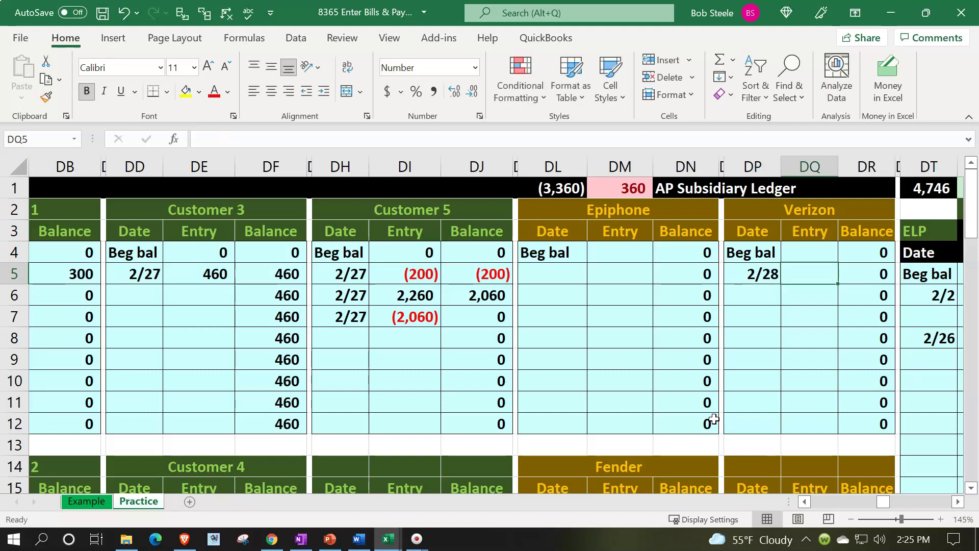
# Post the 2/28 telephone bill to the Verizon account by linking entry cell DQ5 to the journal's Accounts Payable credit in S24.
pyautogui.write('=')
pyautogui.press('Left')
pyautogui.press('Left')
pyautogui.press('Left')
pyautogui.press('Left')
pyautogui.press('Left')
pyautogui.press('Left')
pyautogui.press('Left')
pyautogui.press('Left')
pyautogui.press('Left')
pyautogui.press('Left')
pyautogui.press('Left')
pyautogui.press('Left')
pyautogui.press('Left')
pyautogui.press('Left')
pyautogui.press('Left')
pyautogui.press('Left')
pyautogui.press('Left')
pyautogui.press('Left')
pyautogui.press('Left')
pyautogui.press('Left')
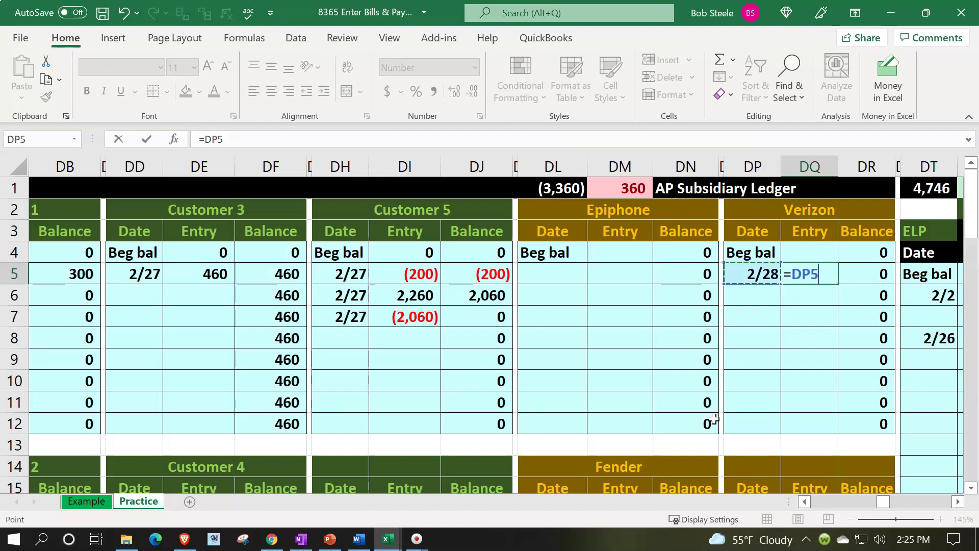
pyautogui.press('Left')
pyautogui.press('Left')
pyautogui.press('Left')
pyautogui.press('Left')
pyautogui.press('Left')
pyautogui.press('Left')
pyautogui.press('Left')
pyautogui.press('Left')
pyautogui.press('Left')
pyautogui.press('Left')
pyautogui.press('Left')
pyautogui.press('Left')
pyautogui.press('Left')
pyautogui.press('Left')
pyautogui.press('Left')
pyautogui.press('Left')
pyautogui.press('Left')
pyautogui.press('Left')
pyautogui.press('Left')
pyautogui.press('Left')
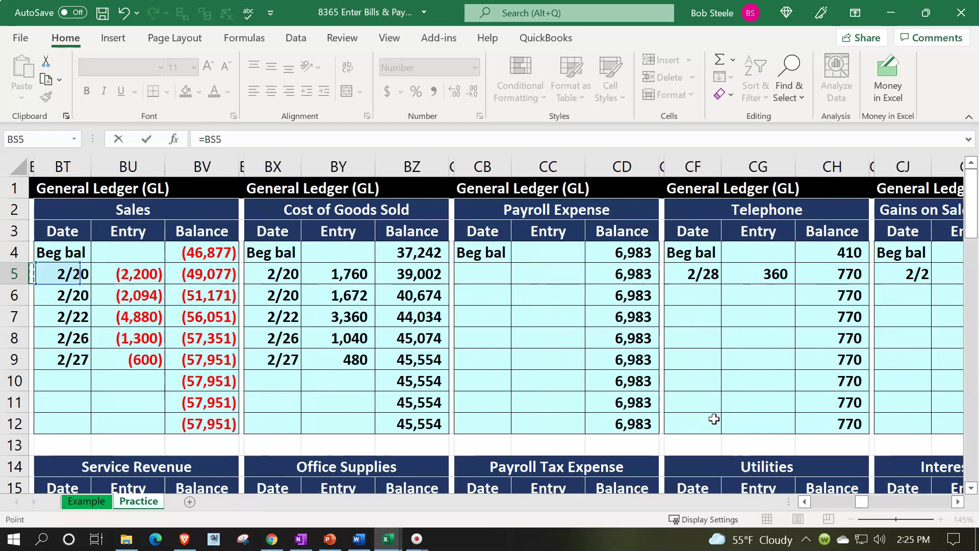
pyautogui.press('Left')
pyautogui.press('Left')
pyautogui.press('Left')
pyautogui.press('Left')
pyautogui.press('Left')
pyautogui.press('Left')
pyautogui.press('Left')
pyautogui.press('Left')
pyautogui.press('Left')
pyautogui.press('Left')
pyautogui.press('Left')
pyautogui.press('Left')
pyautogui.press('Left')
pyautogui.press('Left')
pyautogui.press('Left')
pyautogui.press('Left')
pyautogui.press('Left')
pyautogui.press('Left')
pyautogui.press('Left')
pyautogui.press('Left')
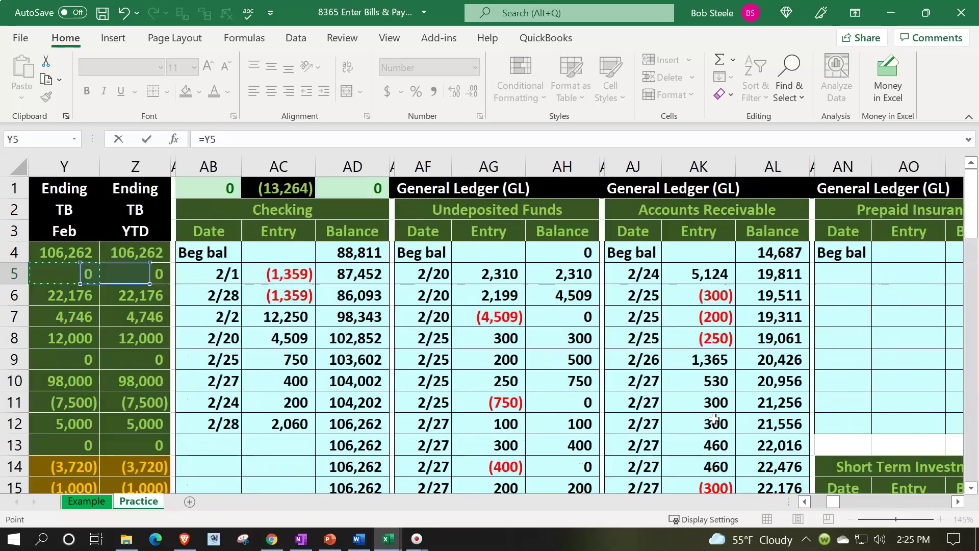
pyautogui.press('Down')
pyautogui.press('Down')
pyautogui.press('Down')
pyautogui.press('Down')
pyautogui.press('Down')
pyautogui.press('Down')
pyautogui.press('Down')
pyautogui.press('Down')
pyautogui.press('Down')
pyautogui.press('Down')
pyautogui.press('Down')
pyautogui.press('Down')
pyautogui.press('Down')
pyautogui.press('Down')
pyautogui.press('Down')
pyautogui.press('Down')
pyautogui.press('Down')
pyautogui.press('Down')
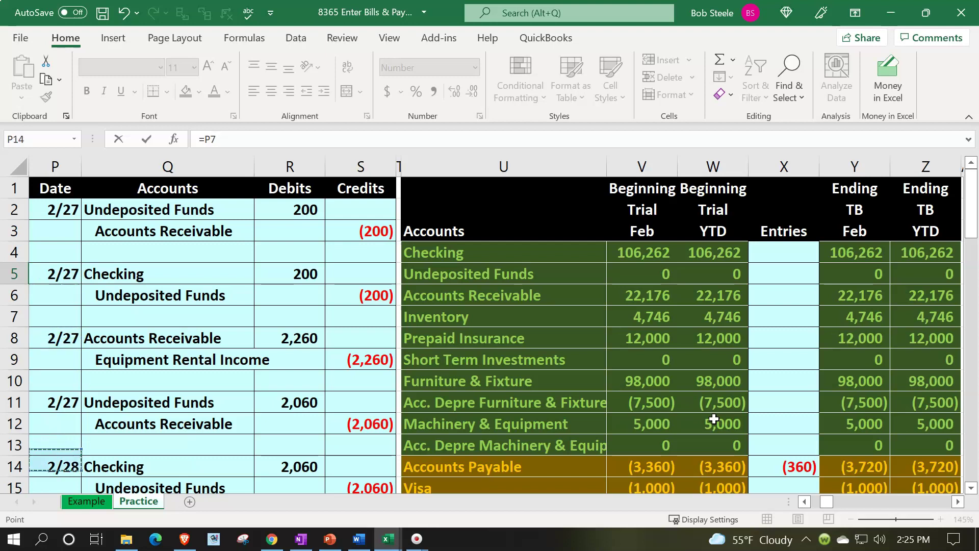
pyautogui.press('Down')
pyautogui.press('Down')
pyautogui.press('Down')
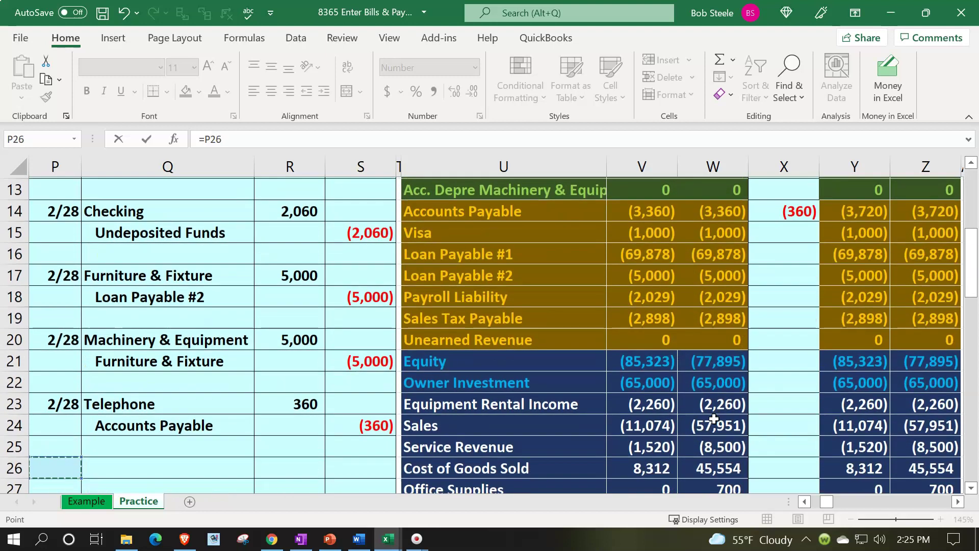
pyautogui.press('Right')
pyautogui.press('Right')
pyautogui.press('Right')
pyautogui.press('Up')
pyautogui.press('Up')
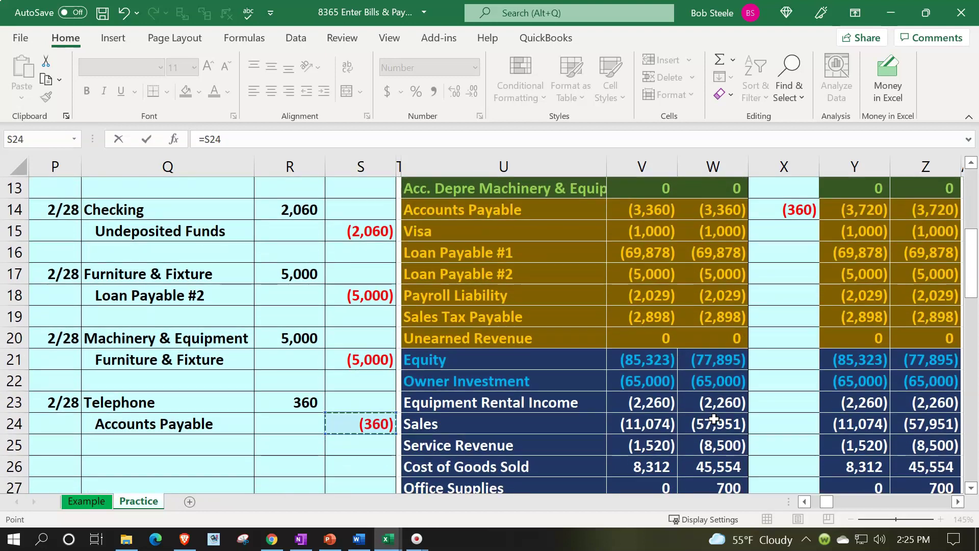
pyautogui.press('Return')
# Inspect the AP Subsidiary Ledger's total formula in DL1.
pyautogui.press('Up')
pyautogui.press('Right')
pyautogui.press('Up')
pyautogui.press('Up')
pyautogui.press('Right')
pyautogui.press('Up')
pyautogui.press('Up')
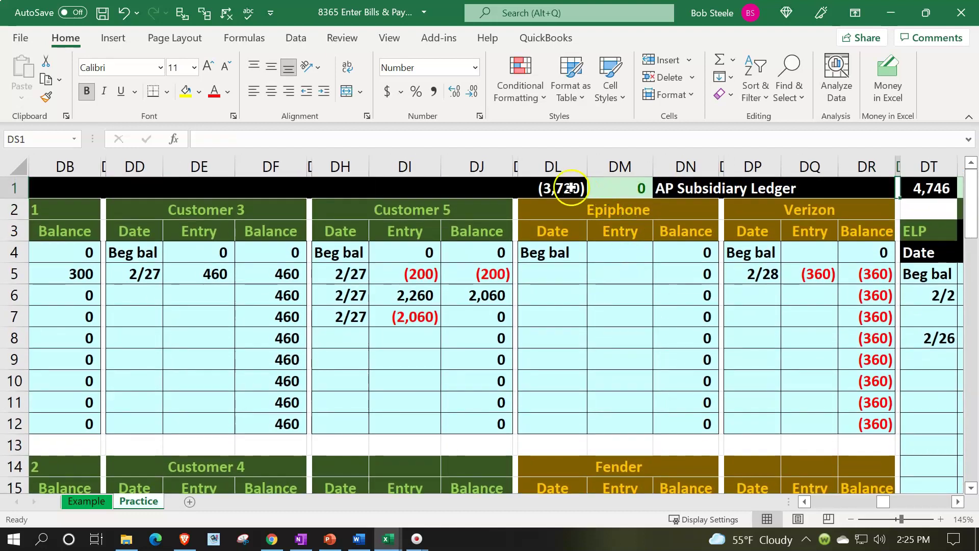
pyautogui.doubleClick(566, 187)
pyautogui.press('Escape')
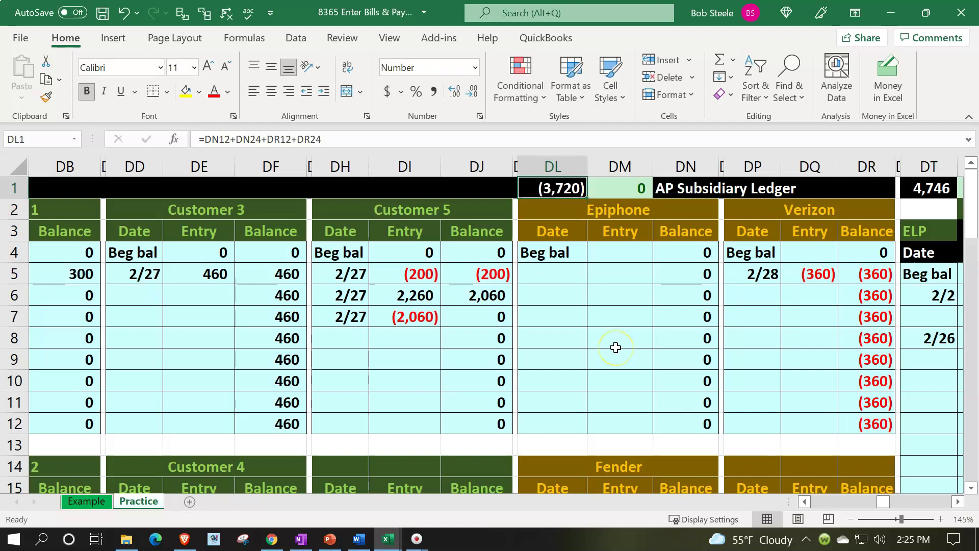
# Return past the general ledger accounts to the trial balance and examine its Accounts Payable row.
pyautogui.press('Down')
pyautogui.press('Down')
pyautogui.press('Down')
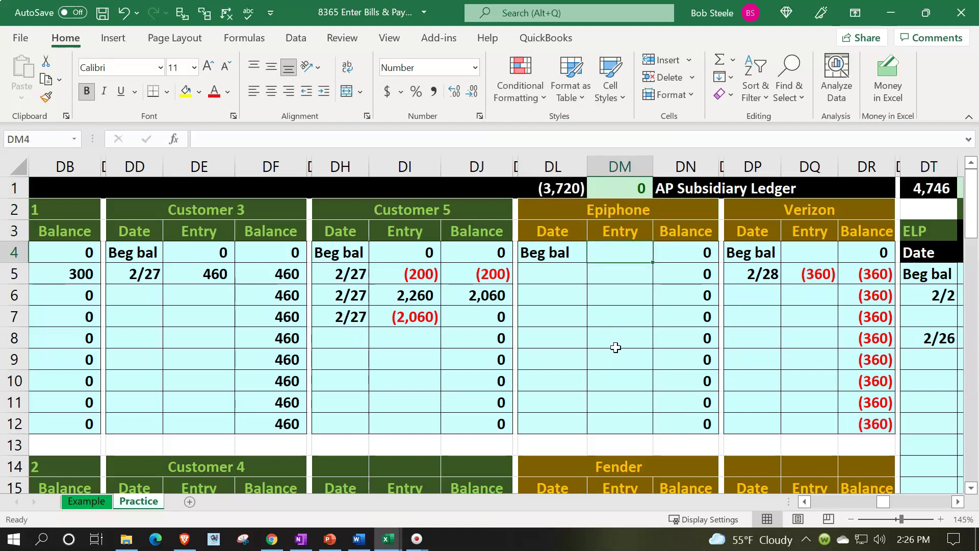
pyautogui.press('Left')
pyautogui.press('Left')
pyautogui.press('Left')
pyautogui.press('Left')
pyautogui.press('Left')
pyautogui.press('Left')
pyautogui.press('Left')
pyautogui.press('Left')
pyautogui.press('Left')
pyautogui.press('Left')
pyautogui.press('Left')
pyautogui.press('Left')
pyautogui.press('Left')
pyautogui.press('Left')
pyautogui.press('Left')
pyautogui.press('Left')
pyautogui.press('Left')
pyautogui.press('Left')
pyautogui.press('Left')
pyautogui.press('Left')
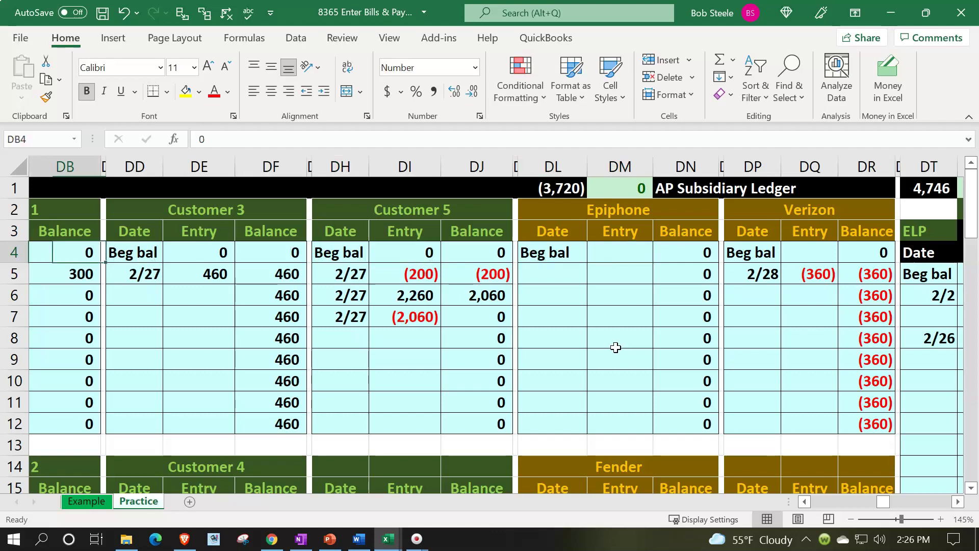
pyautogui.press('Left')
pyautogui.press('Left')
pyautogui.press('Left')
pyautogui.press('Left')
pyautogui.press('Left')
pyautogui.press('Left')
pyautogui.press('Left')
pyautogui.press('Left')
pyautogui.press('Left')
pyautogui.press('Left')
pyautogui.press('Left')
pyautogui.press('Left')
pyautogui.press('Left')
pyautogui.press('Left')
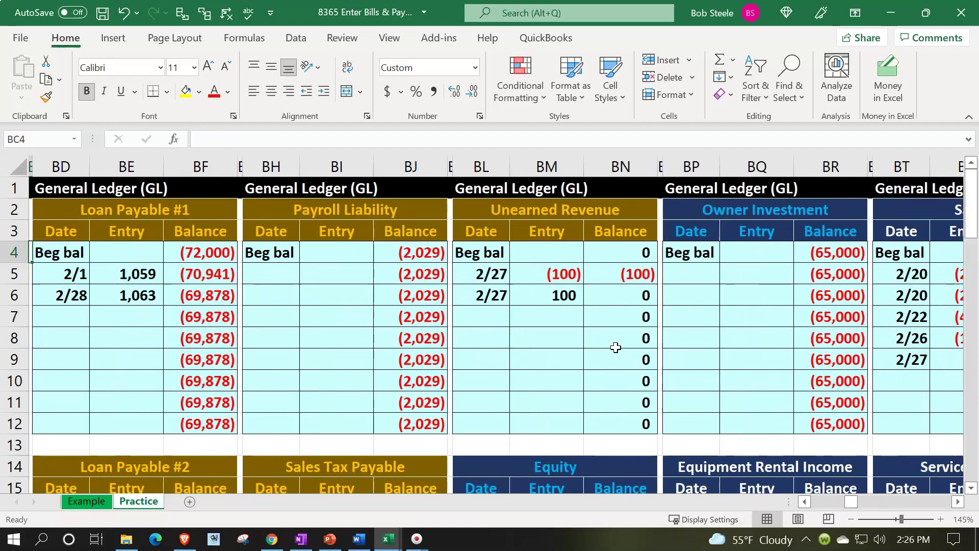
pyautogui.press('Left')
pyautogui.press('Left')
pyautogui.press('Left')
pyautogui.press('Left')
pyautogui.press('Left')
pyautogui.press('Left')
pyautogui.press('Left')
pyautogui.press('Left')
pyautogui.press('Left')
pyautogui.press('Left')
pyautogui.press('Left')
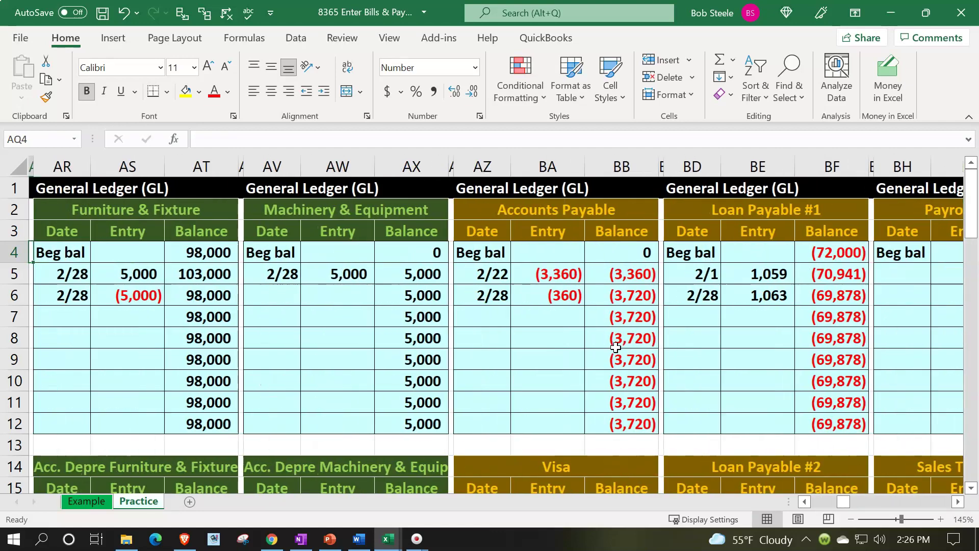
pyautogui.press('Left')
pyautogui.press('Left')
pyautogui.press('Left')
pyautogui.press('Left')
pyautogui.press('Left')
pyautogui.press('Left')
pyautogui.press('Left')
pyautogui.press('Left')
pyautogui.press('Left')
pyautogui.press('Left')
pyautogui.press('Left')
pyautogui.press('Left')
pyautogui.press('Left')
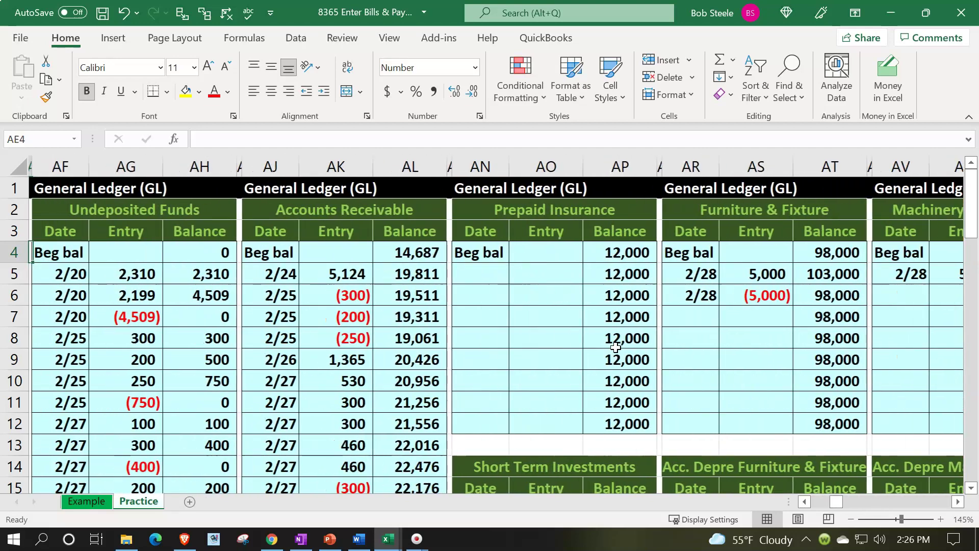
pyautogui.press('Left')
pyautogui.press('Down')
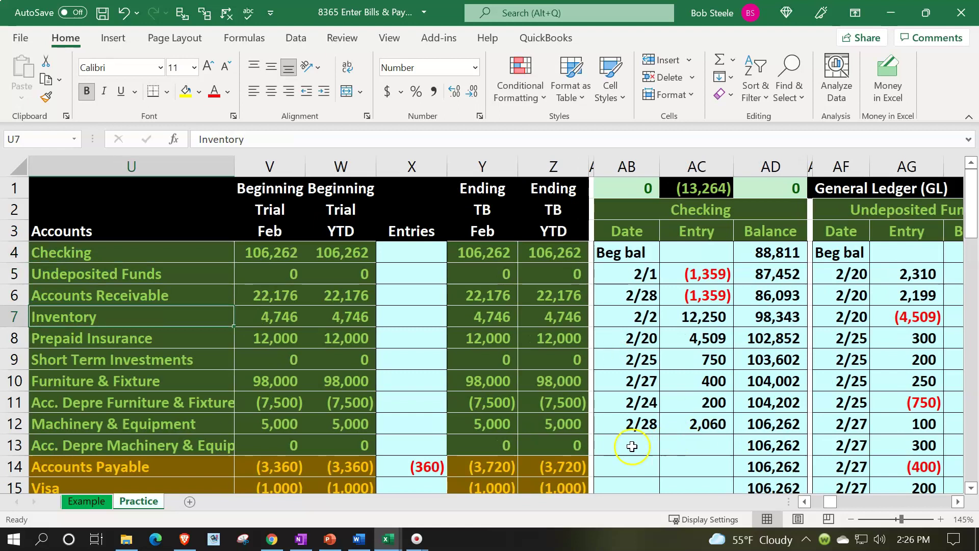
# Enter the date 2/28 in journal cell P26, below the telephone bill entry.
pyautogui.click(497, 467)
pyautogui.press('Left')
pyautogui.press('Left')
pyautogui.press('Left')
pyautogui.press('Left')
pyautogui.press('Left')
pyautogui.press('Left')
pyautogui.press('Left')
pyautogui.press('Left')
pyautogui.press('Left')
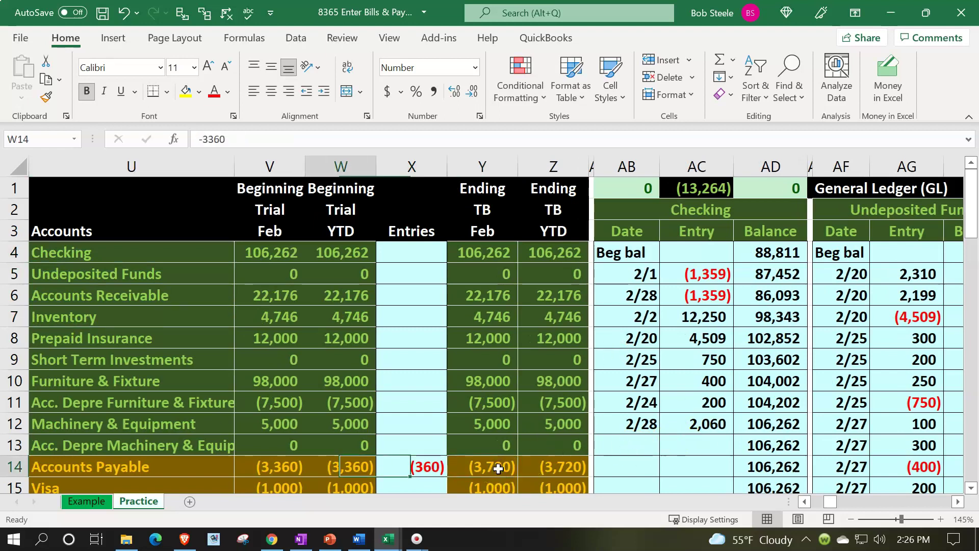
pyautogui.press('Down')
pyautogui.press('Down')
pyautogui.press('Down')
pyautogui.press('Down')
pyautogui.press('Down')
pyautogui.press('Down')
pyautogui.press('Down')
pyautogui.press('Down')
pyautogui.press('Down')
pyautogui.press('Down')
pyautogui.press('Down')
pyautogui.press('Down')
pyautogui.press('Down')
pyautogui.press('Down')
pyautogui.press('Down')
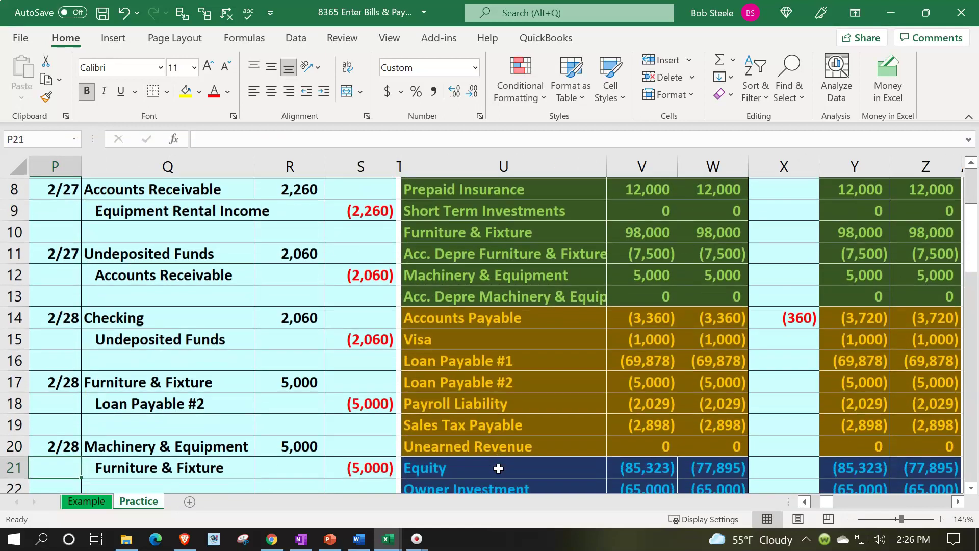
pyautogui.press('Down')
pyautogui.press('Up')
pyautogui.press('Up')
pyautogui.press('Up')
pyautogui.press('Up')
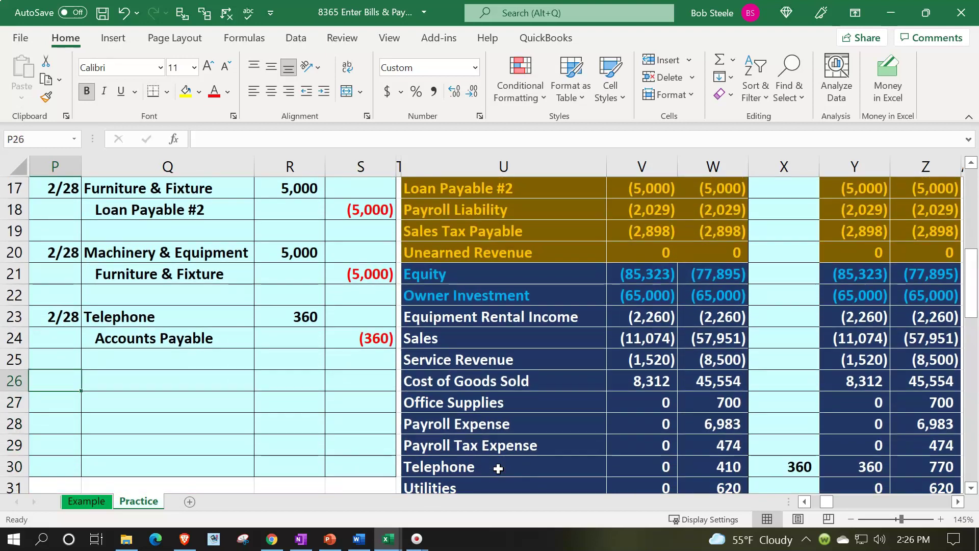
pyautogui.write('2/28')
pyautogui.press('Return')
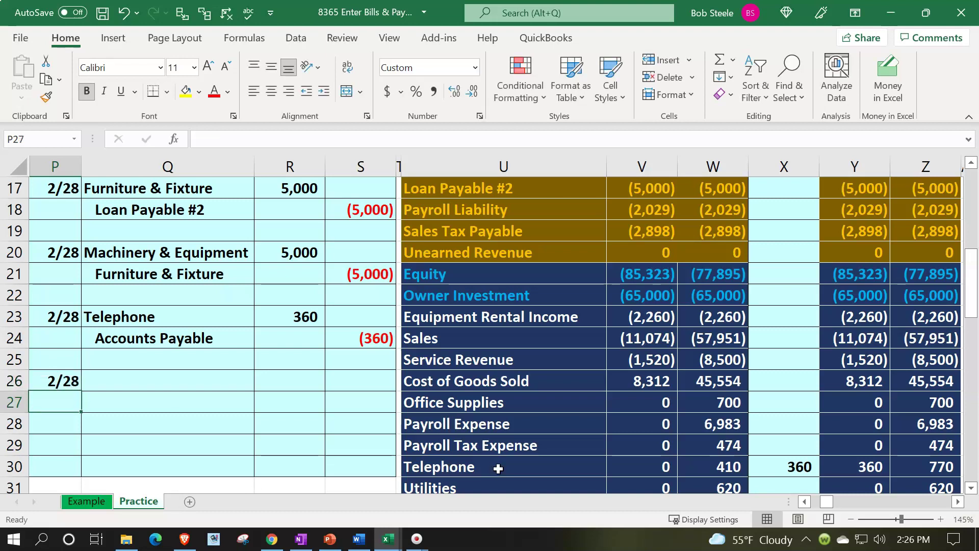
# Insert blank cells at U27:Z27 above Office Supplies in the trial balance, shifting the existing cells down.
pyautogui.press('Right')
pyautogui.press('Up')
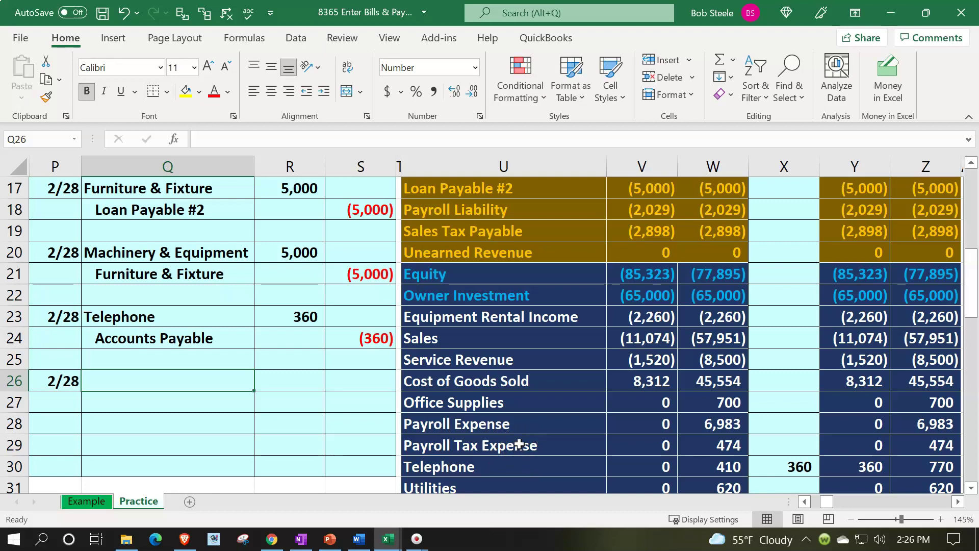
pyautogui.click(476, 406)
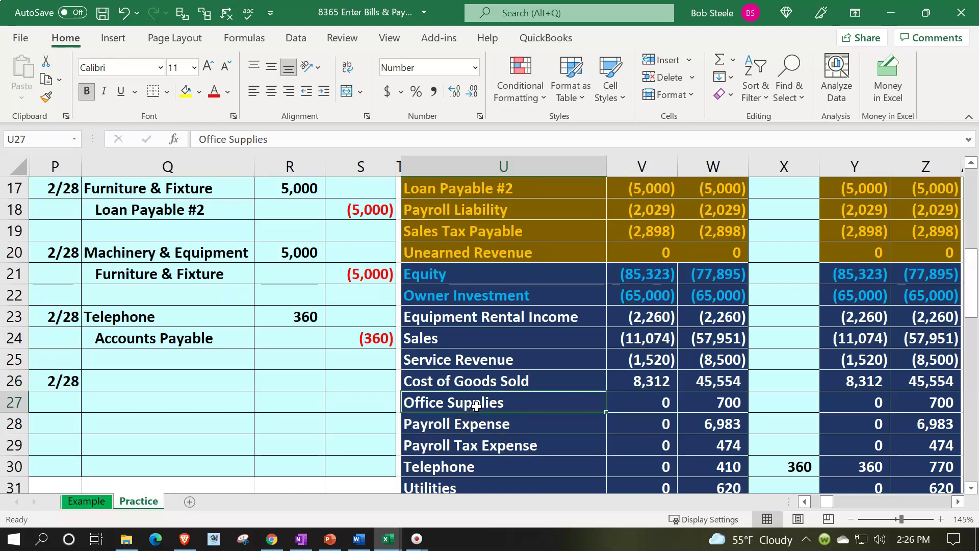
pyautogui.click(483, 403)
pyautogui.scroll(-2, 479, 388)
pyautogui.moveTo(483, 403); pyautogui.dragTo(474, 362)
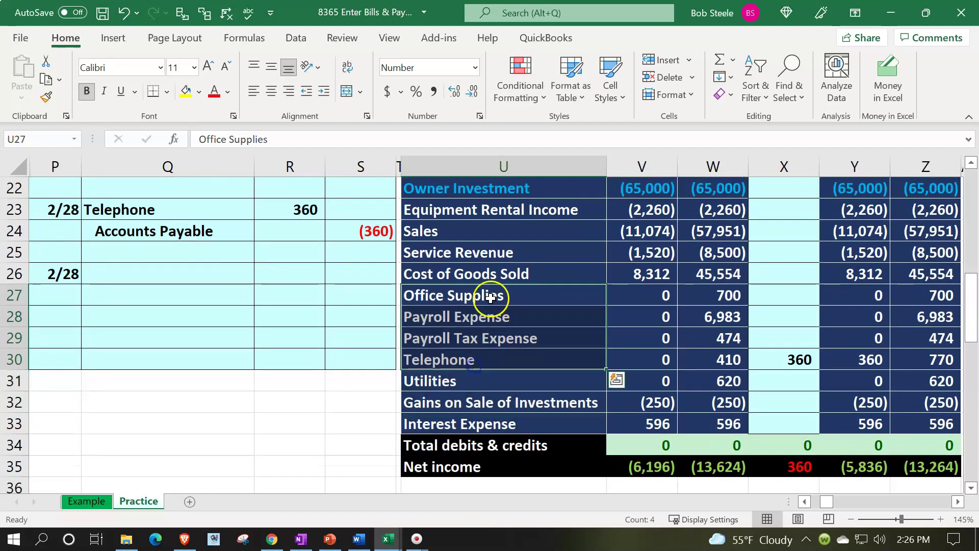
pyautogui.click(491, 300)
pyautogui.moveTo(491, 297); pyautogui.dragTo(901, 298)
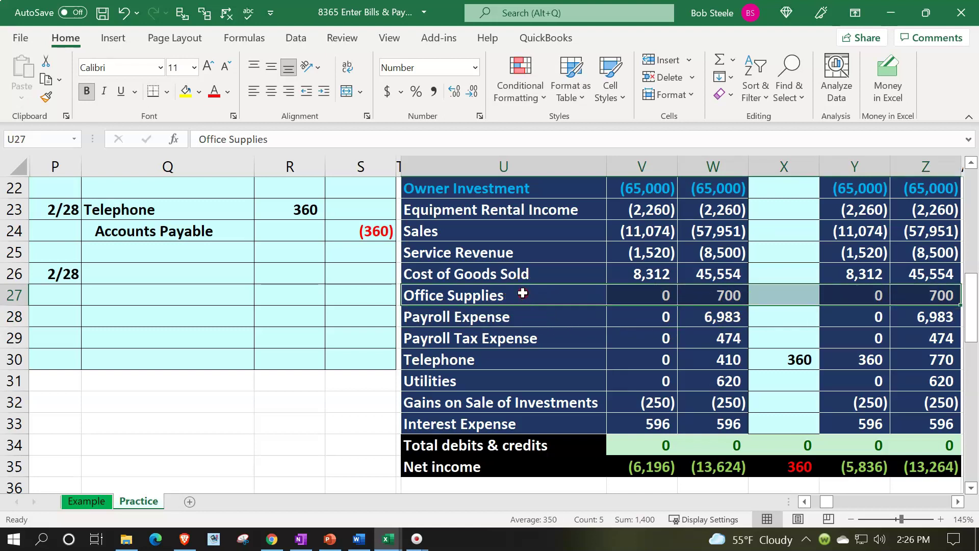
pyautogui.rightClick(522, 294)
pyautogui.click(558, 215)
pyautogui.click(540, 237)
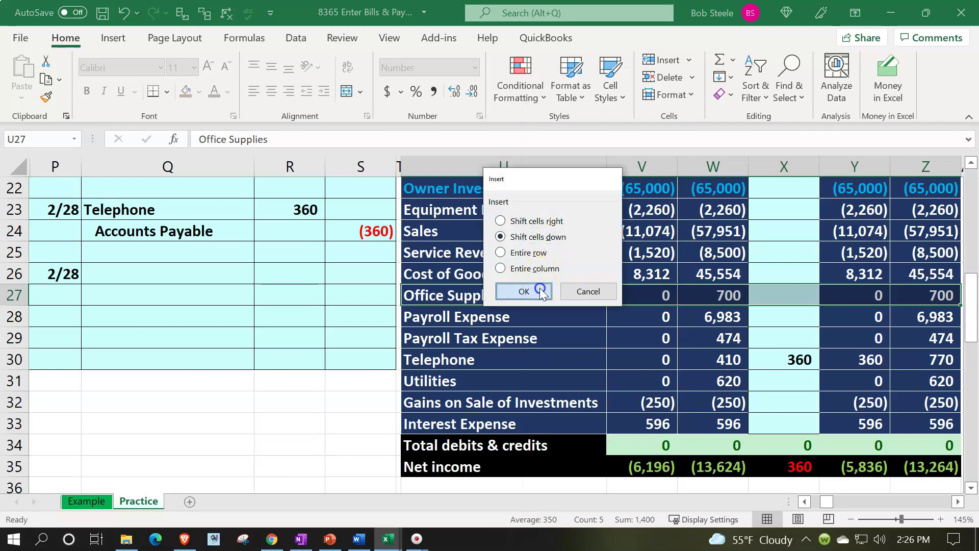
pyautogui.click(524, 291)
# Name the new trial balance account Internet Expense and enter 0 for both of its beginning balances in V27 and W27.
pyautogui.write('Internet Expense')
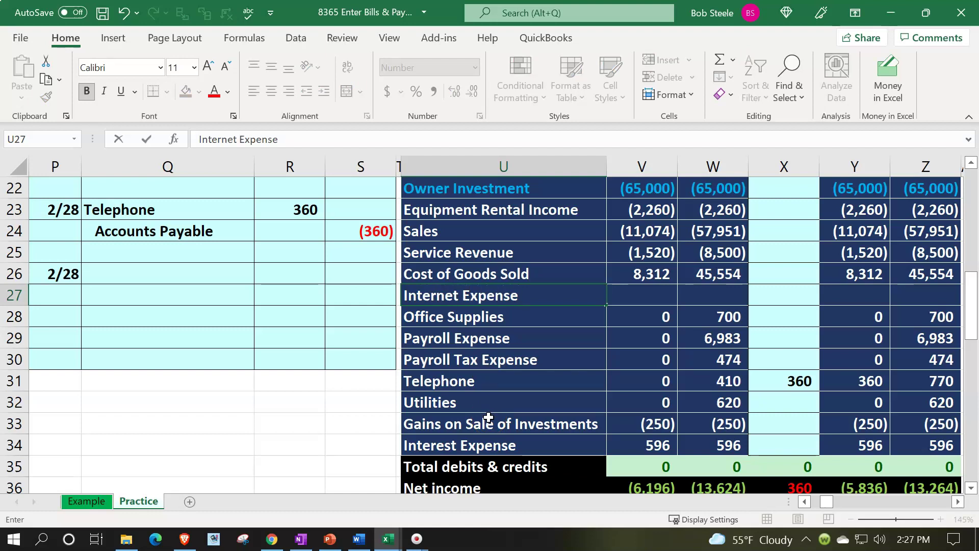
pyautogui.press('Tab')
pyautogui.write('0')
pyautogui.press('Tab')
pyautogui.write('0')
pyautogui.press('Tab')
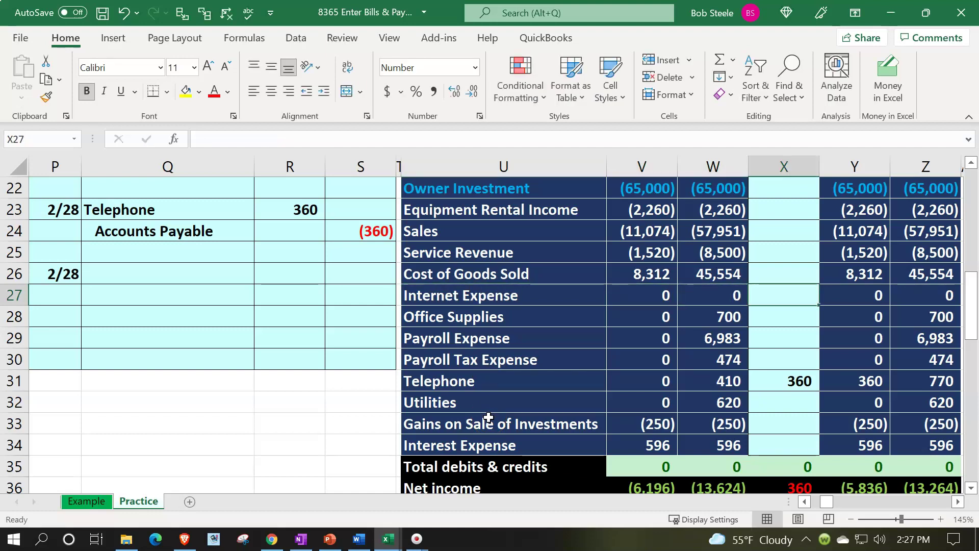
# Link journal cell Q26 to the Internet Expense account name in U27 as the debit account.
pyautogui.press('Left')
pyautogui.press('Left')
pyautogui.press('Left')
pyautogui.press('Left')
pyautogui.press('Left')
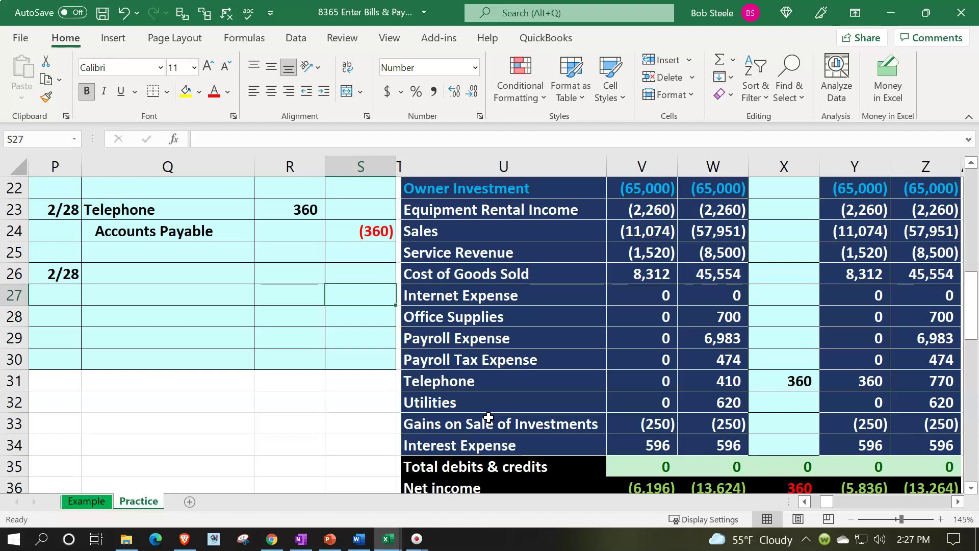
pyautogui.press('Left')
pyautogui.press('Left')
pyautogui.press('Up')
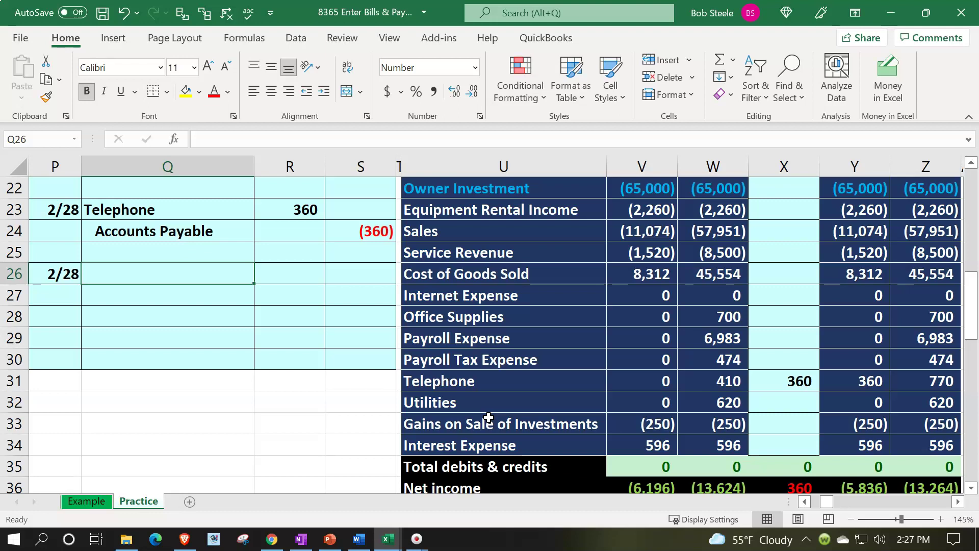
pyautogui.write('=')
pyautogui.press('Right')
pyautogui.press('Right')
pyautogui.press('Right')
pyautogui.press('Right')
pyautogui.press('Down')
pyautogui.press('Return')
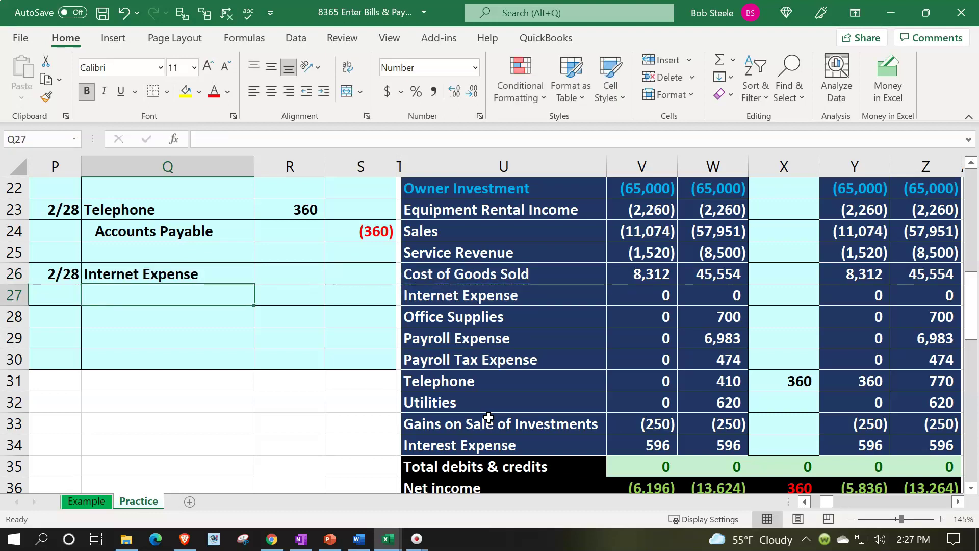
# Link journal cell Q27 to the Accounts Payable account name in U14 and indent it as the credit account.
pyautogui.write('=')
pyautogui.press('Right')
pyautogui.press('Right')
pyautogui.press('Up')
pyautogui.press('Up')
pyautogui.press('Up')
pyautogui.press('Up')
pyautogui.press('Up')
pyautogui.press('Up')
pyautogui.press('Up')
pyautogui.press('Up')
pyautogui.press('Up')
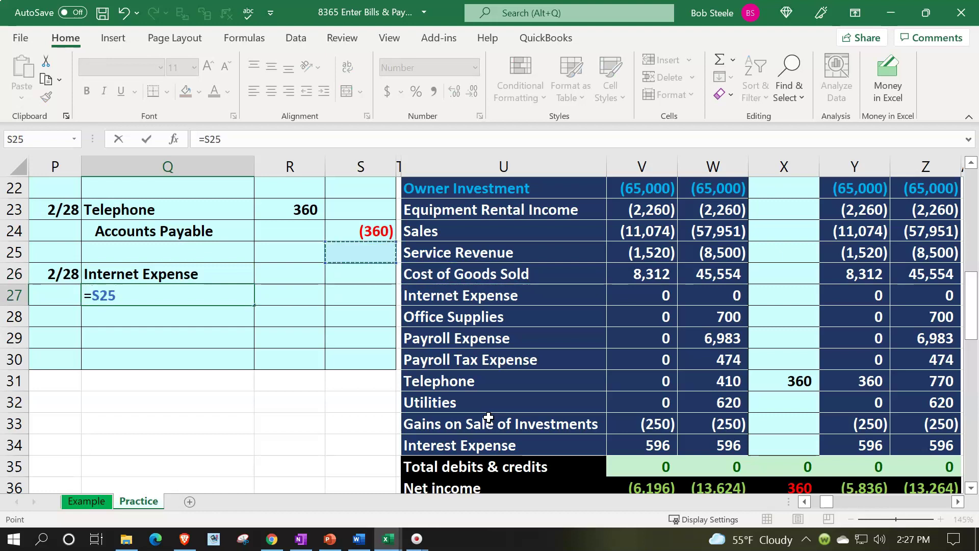
pyautogui.press('Up')
pyautogui.press('Up')
pyautogui.press('Up')
pyautogui.press('Up')
pyautogui.press('Up')
pyautogui.press('Up')
pyautogui.press('Up')
pyautogui.press('Up')
pyautogui.press('Up')
pyautogui.press('Up')
pyautogui.press('Up')
pyautogui.press('Up')
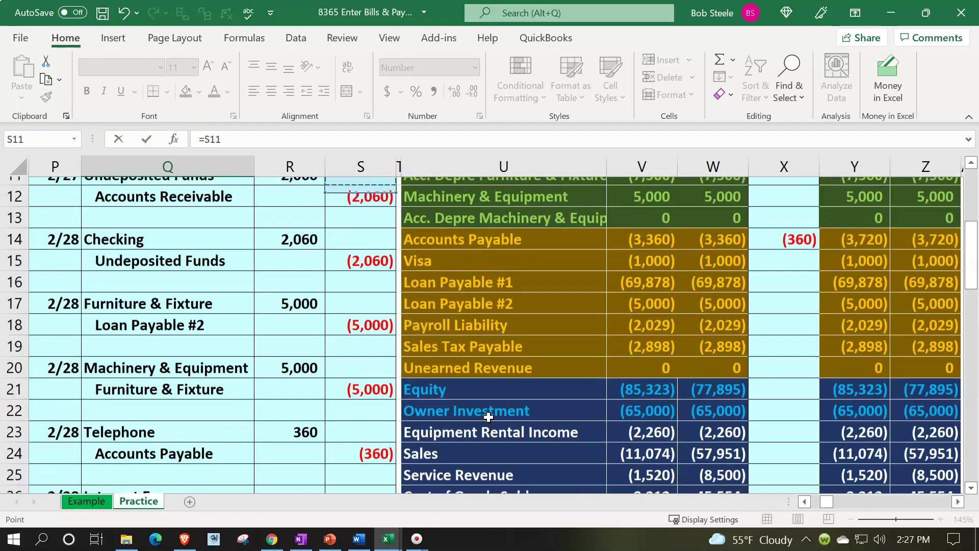
pyautogui.press('Down')
pyautogui.press('Down')
pyautogui.press('Down')
pyautogui.press('Down')
pyautogui.press('Down')
pyautogui.press('Down')
pyautogui.press('Down')
pyautogui.press('Down')
pyautogui.press('Down')
pyautogui.press('Down')
pyautogui.press('Right')
pyautogui.press('Up')
pyautogui.press('Right')
pyautogui.press('Return')
pyautogui.press('Return')
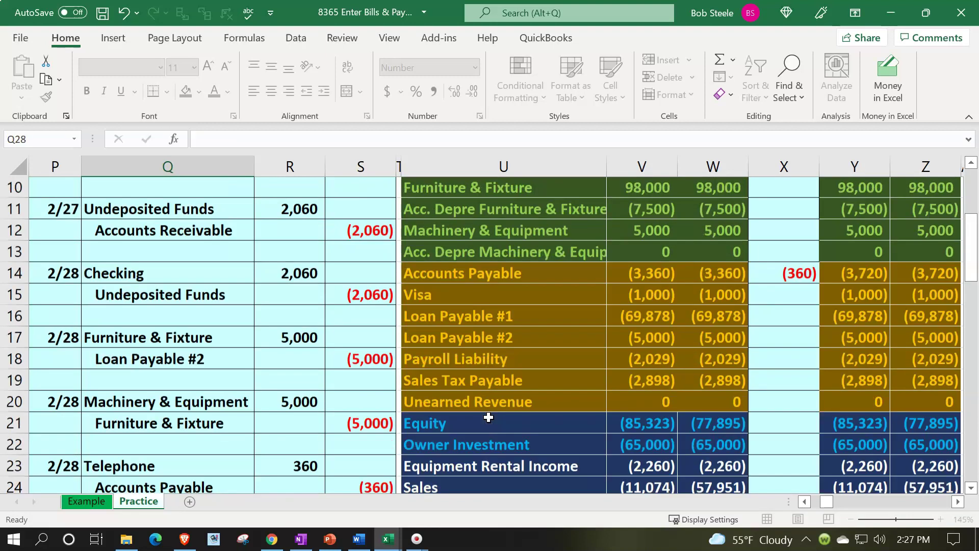
pyautogui.press('Up')
pyautogui.press('Up')
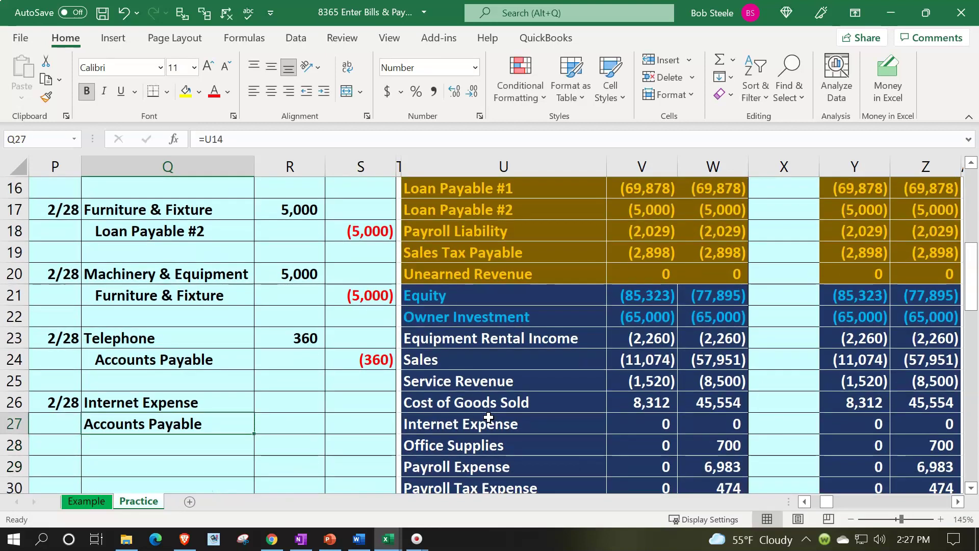
pyautogui.click(323, 92)
# Enter the Internet Expense debit of 180 in R26 and credit Accounts Payable in S27 with the formula -R26.
pyautogui.press('Right')
pyautogui.press('Up')
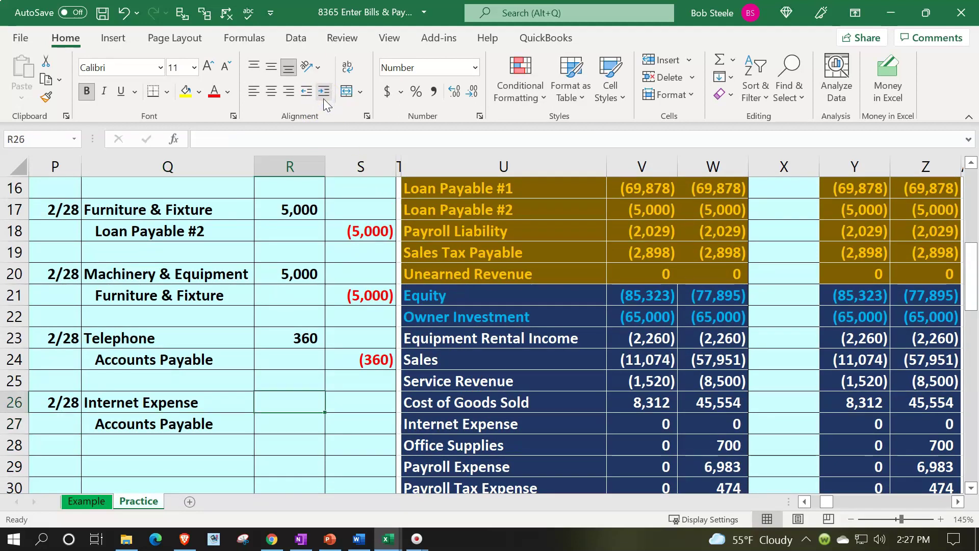
pyautogui.write('180')
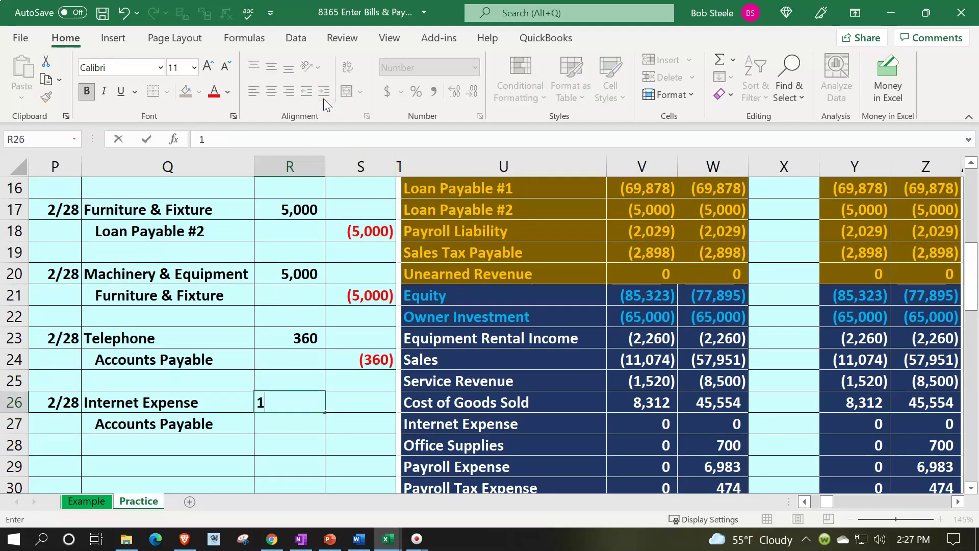
pyautogui.press('Return')
pyautogui.press('Right')
pyautogui.write('-')
pyautogui.press('Left')
pyautogui.press('Up')
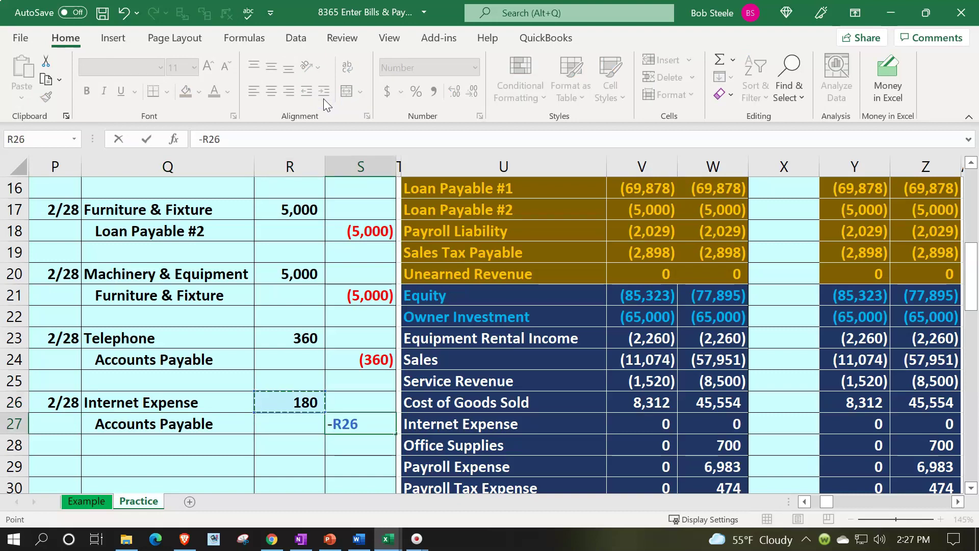
pyautogui.press('Return')
# Post the internet bill's debit to the trial balance by linking Internet Expense entry cell X27 to journal cell R26.
pyautogui.moveTo(201, 396); pyautogui.dragTo(277, 401)
pyautogui.press('Right')
pyautogui.press('Right')
pyautogui.press('Right')
pyautogui.press('Right')
pyautogui.press('Right')
pyautogui.press('Right')
pyautogui.press('Right')
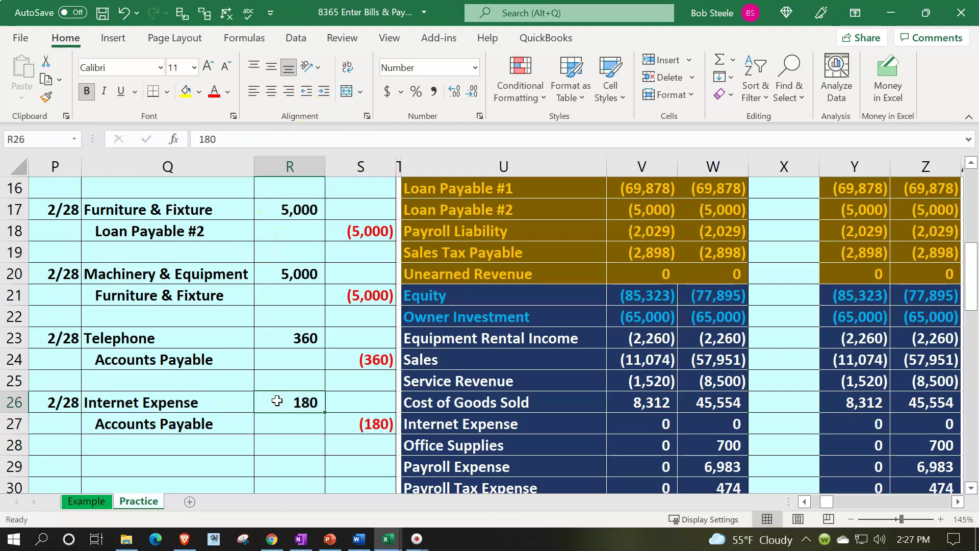
pyautogui.press('Down')
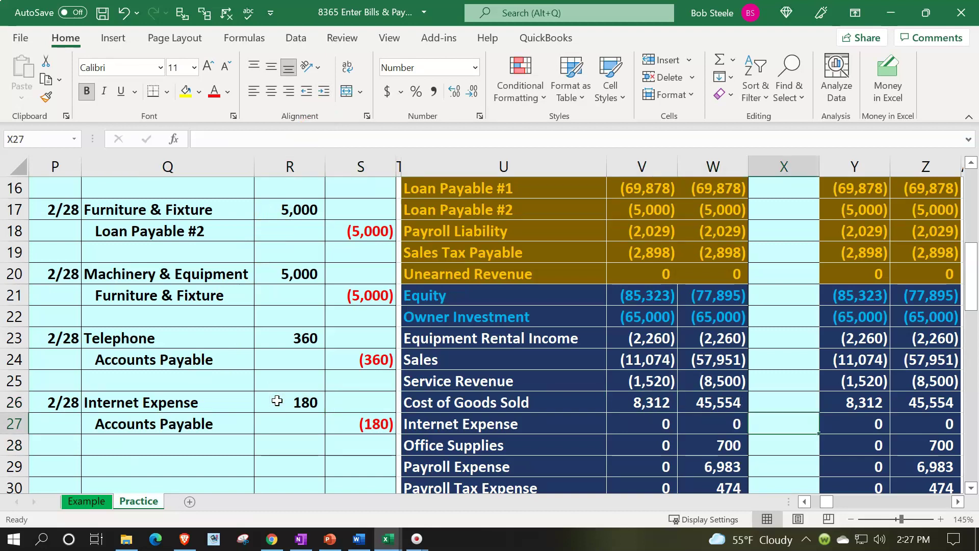
pyautogui.write('=')
pyautogui.press('Left')
pyautogui.press('Left')
pyautogui.press('Left')
pyautogui.press('Left')
pyautogui.press('Left')
pyautogui.press('Left')
pyautogui.press('Up')
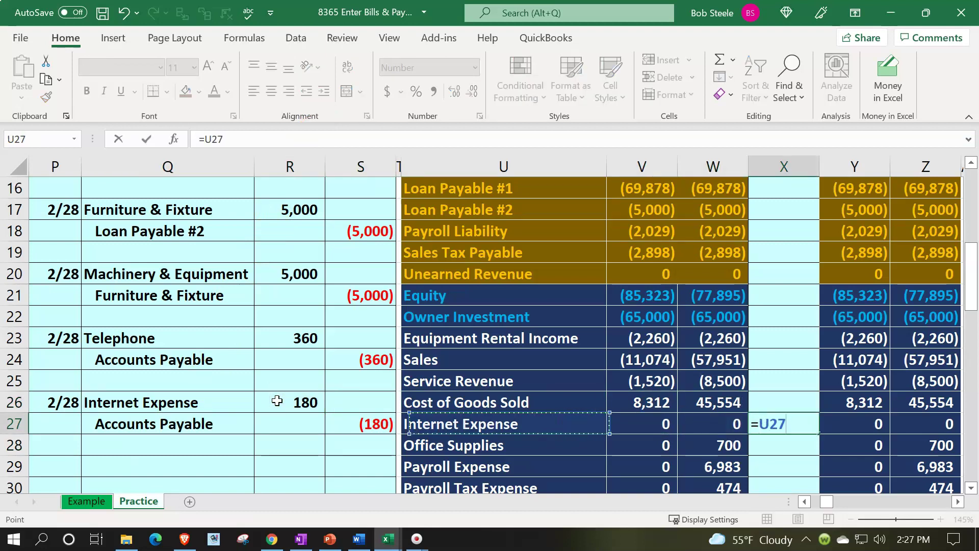
pyautogui.press('Return')
# Examine the ending balances of Internet Expense, the total debits and credits, and the net income row.
pyautogui.press('Up')
pyautogui.press('Right')
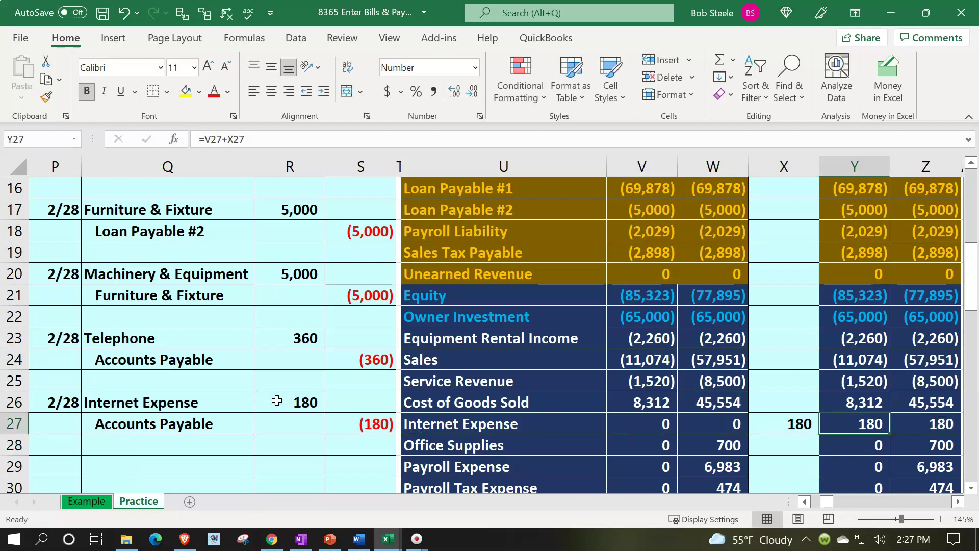
pyautogui.press('Right')
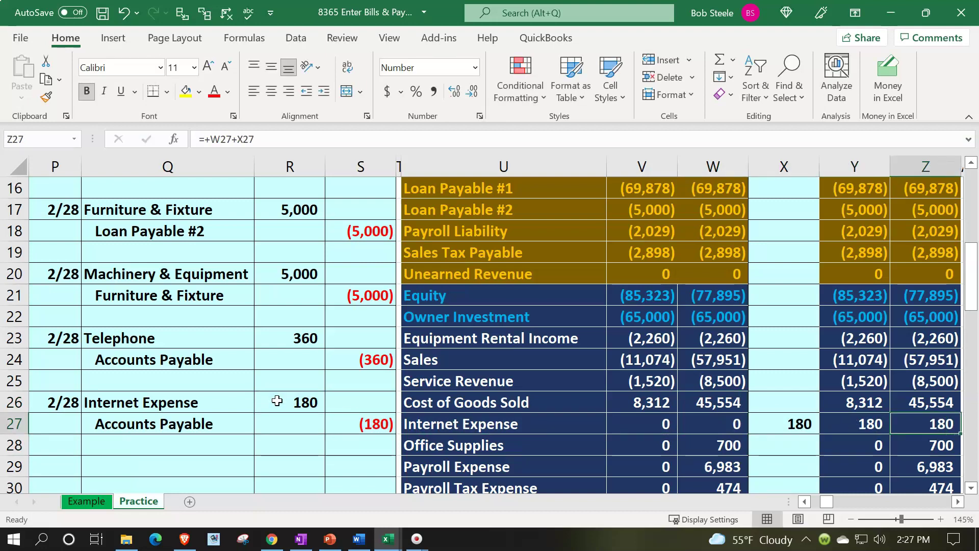
pyautogui.press('Down')
pyautogui.press('Down')
pyautogui.press('Down')
pyautogui.press('Down')
pyautogui.press('Down')
pyautogui.press('Down')
pyautogui.press('Down')
pyautogui.press('Down')
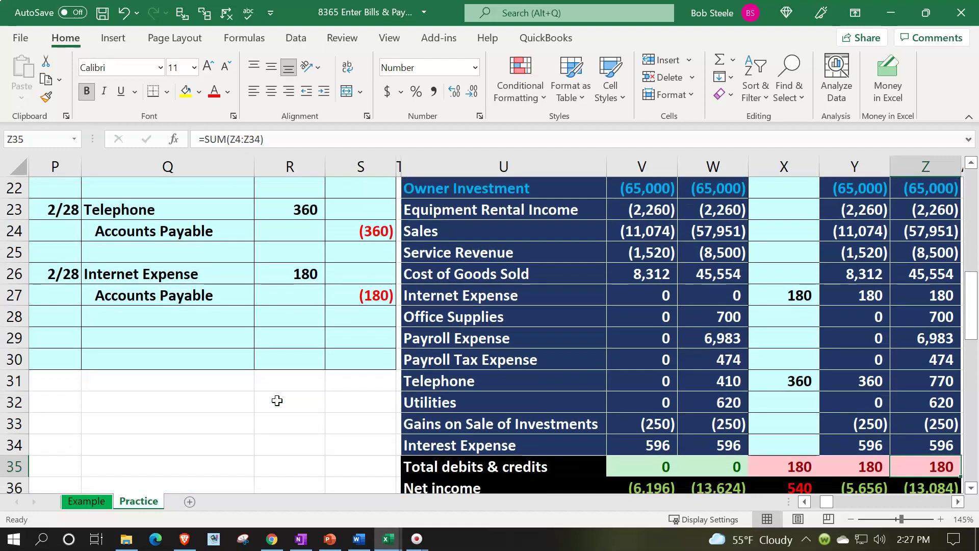
pyautogui.press('Down')
pyautogui.press('Left')
pyautogui.press('Left')
pyautogui.press('Left')
pyautogui.press('Left')
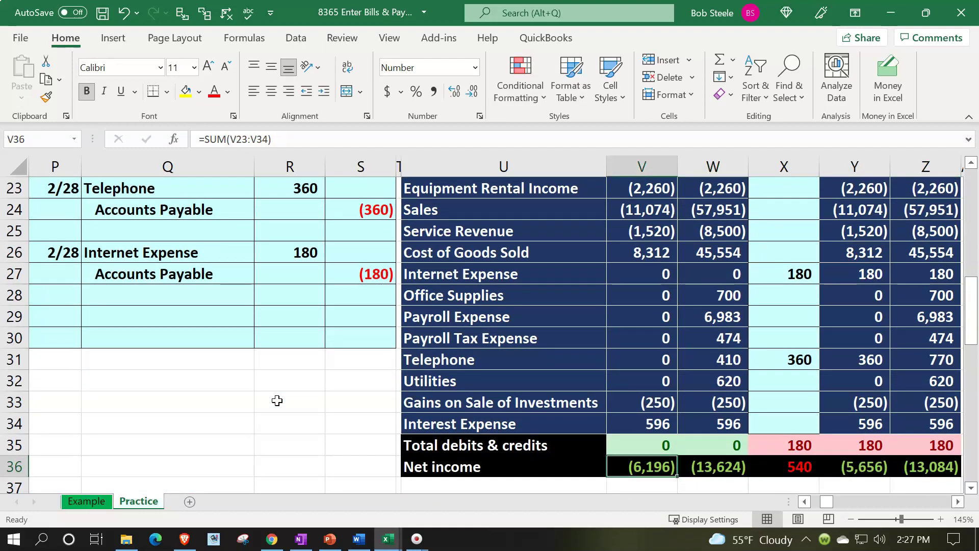
pyautogui.press('Right')
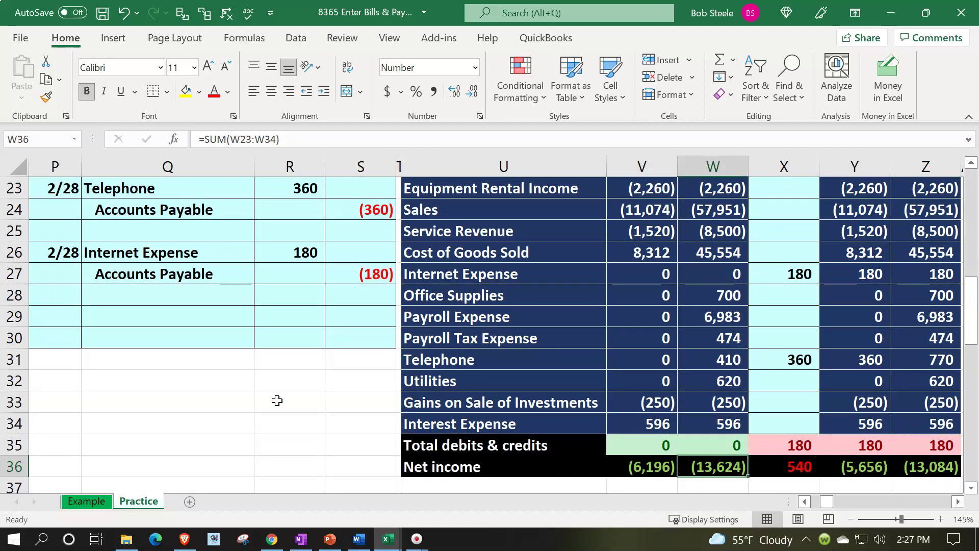
pyautogui.press('Right')
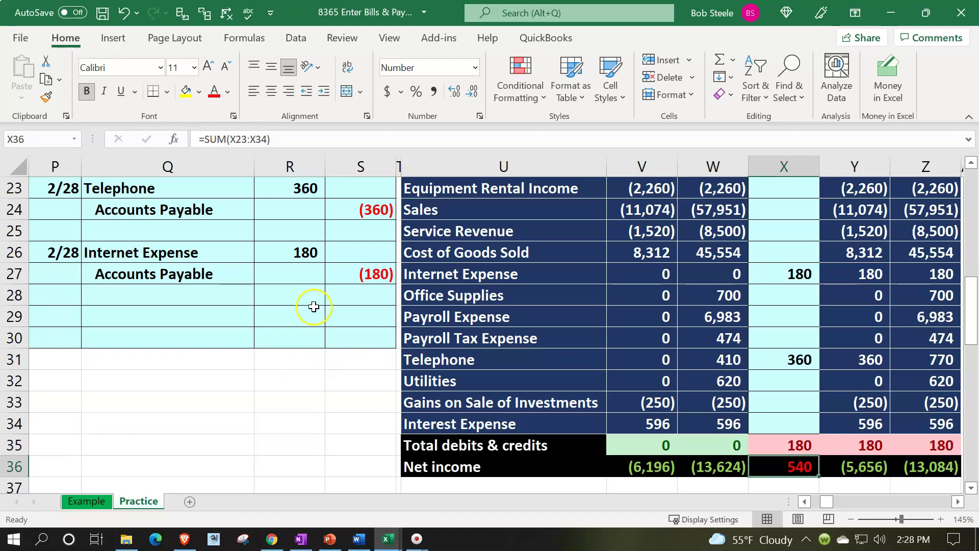
# Post the internet bill's credit to the trial balance by adding S27 to the Accounts Payable entry in X14, giving =S24+S27.
pyautogui.moveTo(251, 279); pyautogui.dragTo(336, 276)
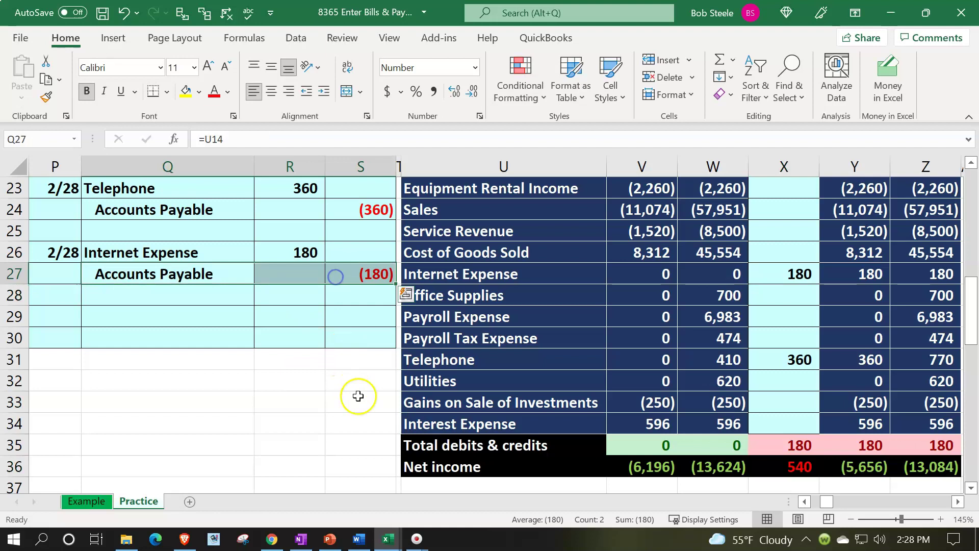
pyautogui.scroll(4, 358, 396)
pyautogui.click(553, 257)
pyautogui.press('Right')
pyautogui.press('Right')
pyautogui.press('Right')
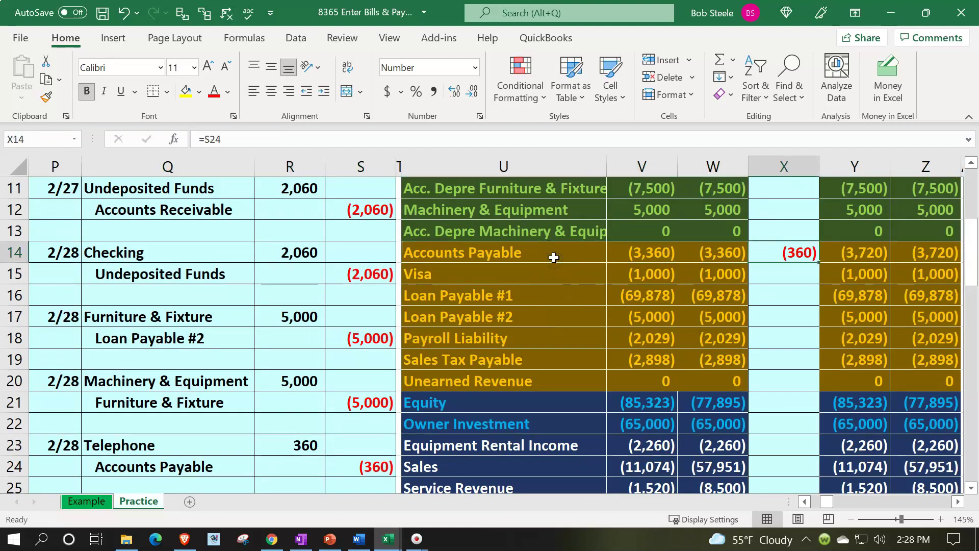
pyautogui.press('F2')
pyautogui.write('+')
pyautogui.press('Down')
pyautogui.press('Down')
pyautogui.press('Down')
pyautogui.press('Down')
pyautogui.press('Down')
pyautogui.press('Down')
pyautogui.press('Down')
pyautogui.press('Down')
pyautogui.press('Down')
pyautogui.press('Down')
pyautogui.press('Down')
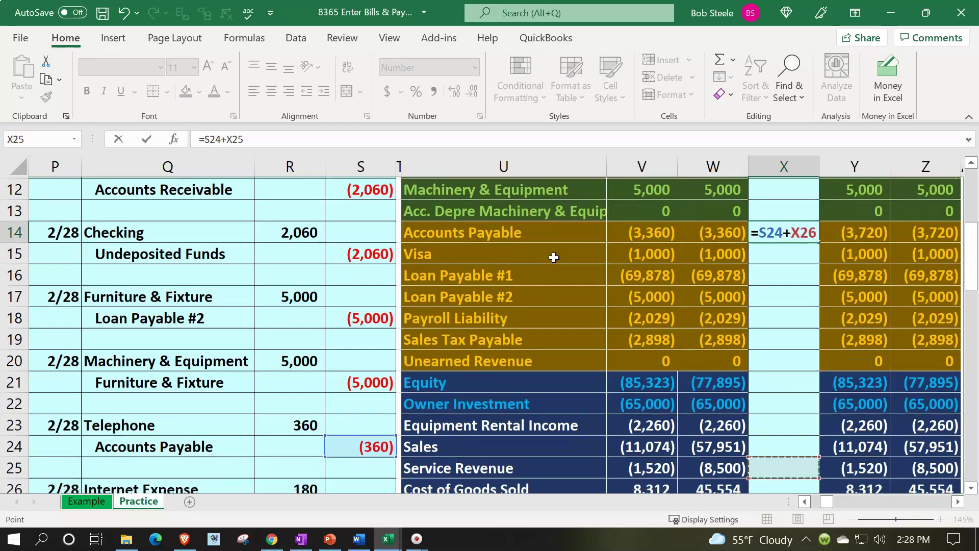
pyautogui.press('Down')
pyautogui.press('Down')
pyautogui.press('Down')
pyautogui.press('Down')
pyautogui.press('Left')
pyautogui.press('Left')
pyautogui.press('Left')
pyautogui.press('Left')
pyautogui.press('Left')
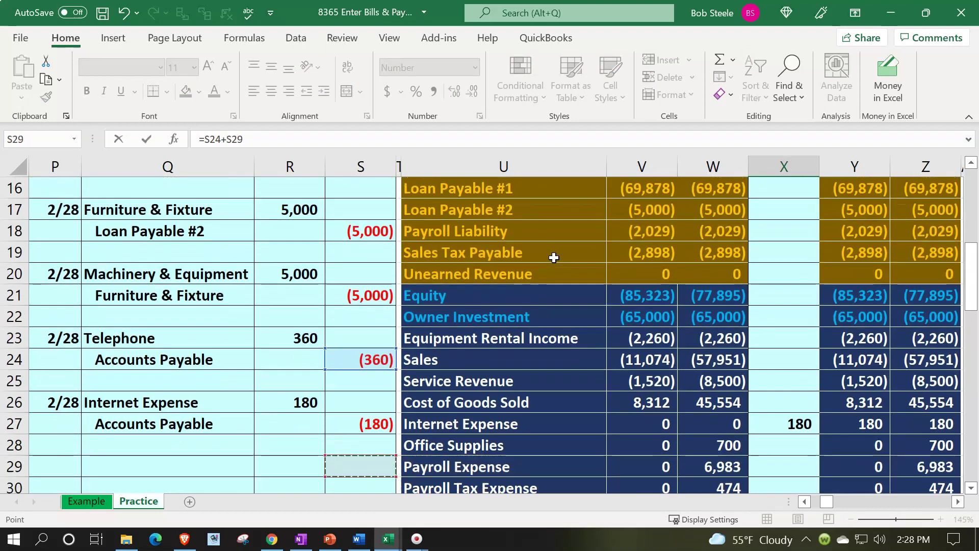
pyautogui.press('Up')
pyautogui.press('Up')
pyautogui.press('Return')
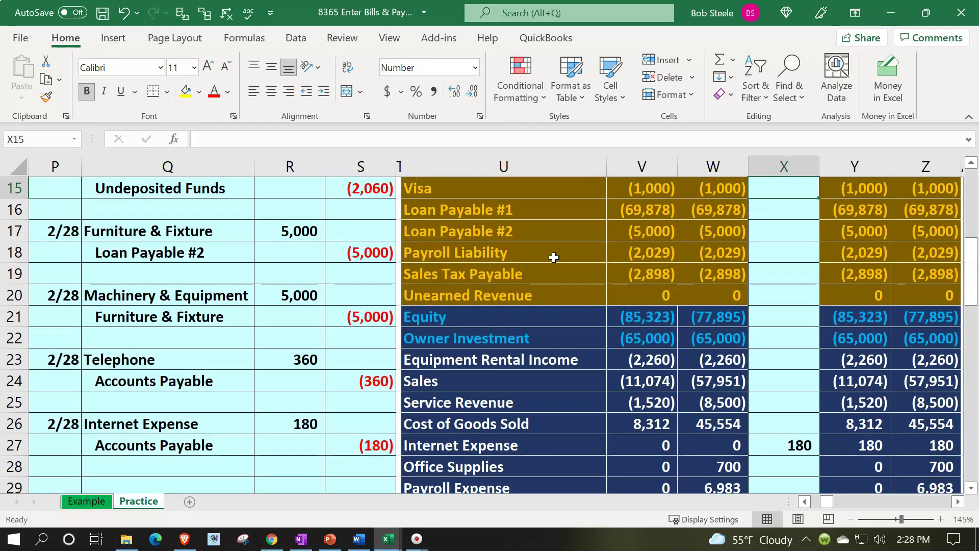
pyautogui.press('Up')
pyautogui.press('Right')
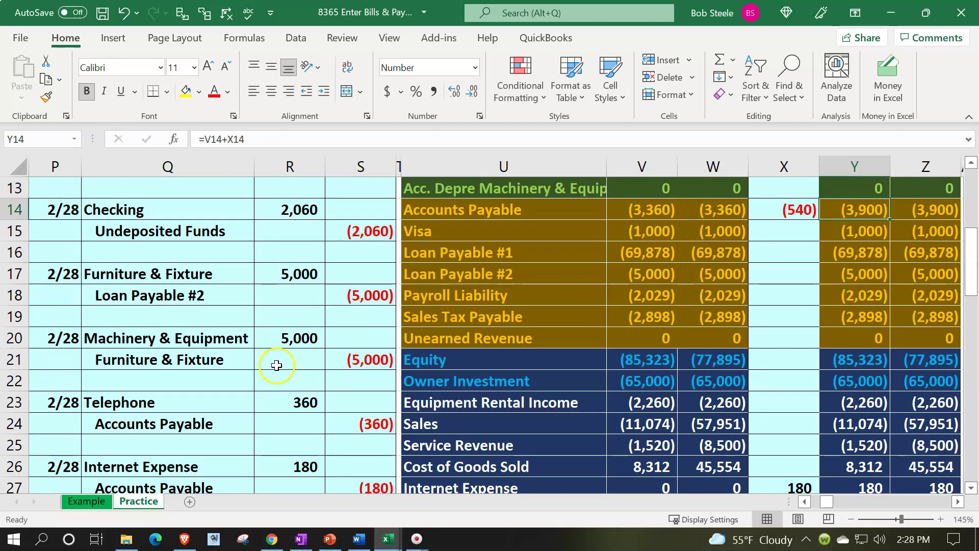
# Check the Internet Expense journal entry against its trial balance row and the total debits and credits.
pyautogui.scroll(-1, 278, 362)
pyautogui.moveTo(218, 397); pyautogui.dragTo(270, 396)
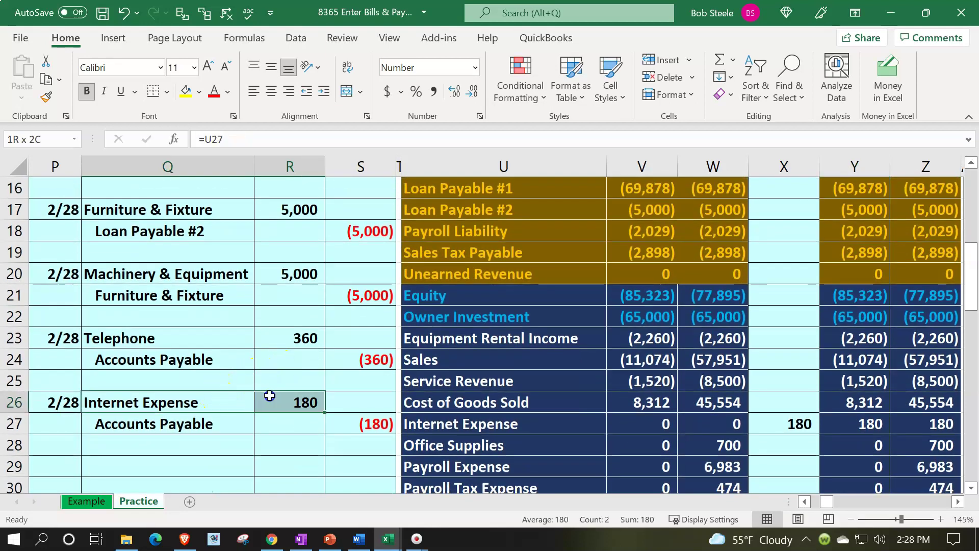
pyautogui.click(512, 426)
pyautogui.scroll(-1, 515, 427)
pyautogui.scroll(-1, 517, 428)
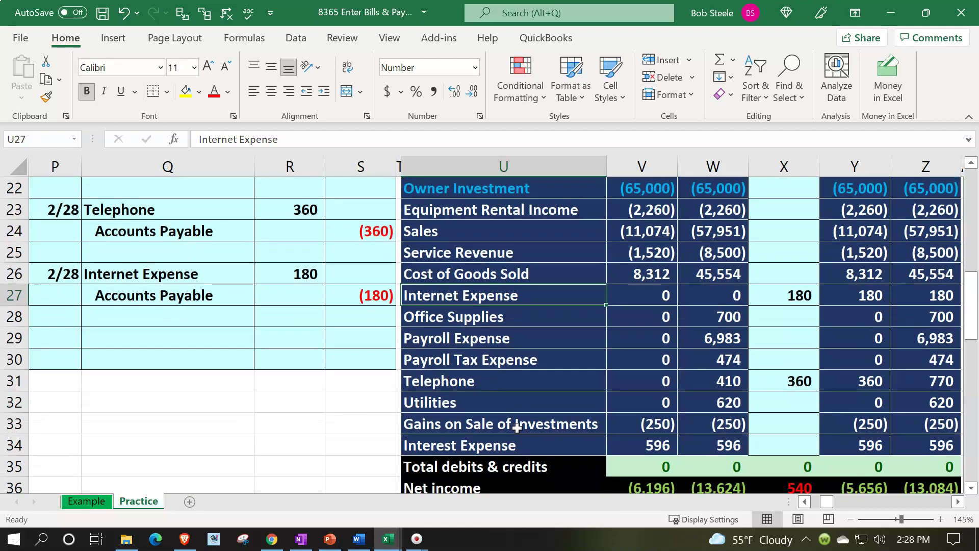
pyautogui.scroll(7, 527, 411)
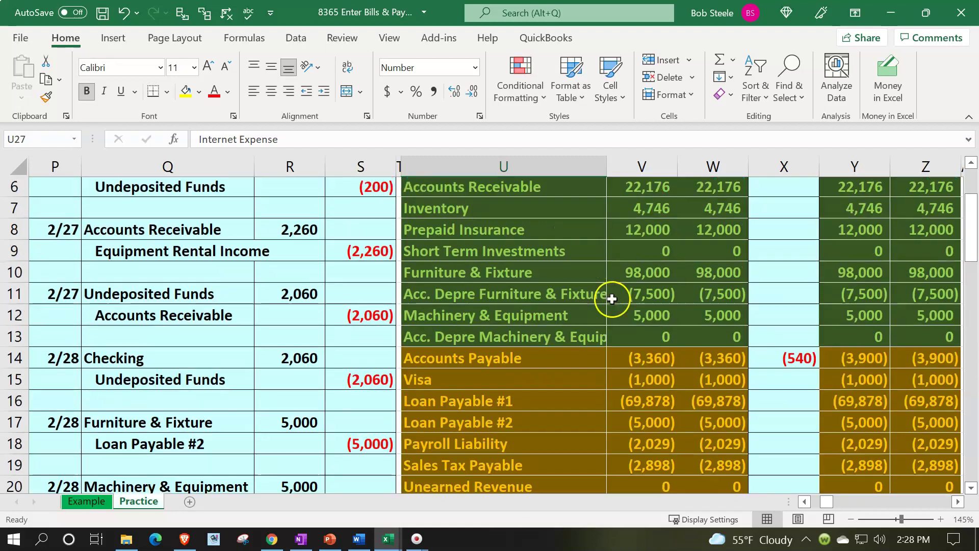
# Look through the general ledger accounts for where an Internet Expense ledger belongs.
pyautogui.click(620, 287)
pyautogui.press('Right')
pyautogui.press('Right')
pyautogui.press('Right')
pyautogui.press('Right')
pyautogui.press('Right')
pyautogui.press('Right')
pyautogui.press('Right')
pyautogui.press('Right')
pyautogui.press('Right')
pyautogui.press('Right')
pyautogui.press('Right')
pyautogui.press('Right')
pyautogui.press('Right')
pyautogui.press('Right')
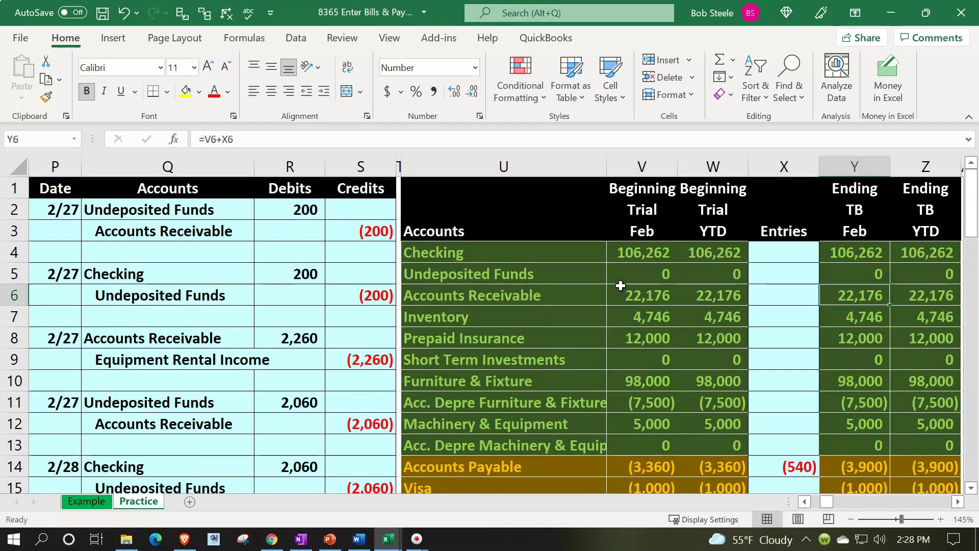
pyautogui.press('Right')
pyautogui.press('Right')
pyautogui.press('Right')
pyautogui.press('Right')
pyautogui.press('Right')
pyautogui.press('Right')
pyautogui.press('Right')
pyautogui.press('Right')
pyautogui.press('Right')
pyautogui.press('Right')
pyautogui.press('Right')
pyautogui.press('Right')
pyautogui.press('Right')
pyautogui.press('Right')
pyautogui.press('Right')
pyautogui.press('Right')
pyautogui.press('Right')
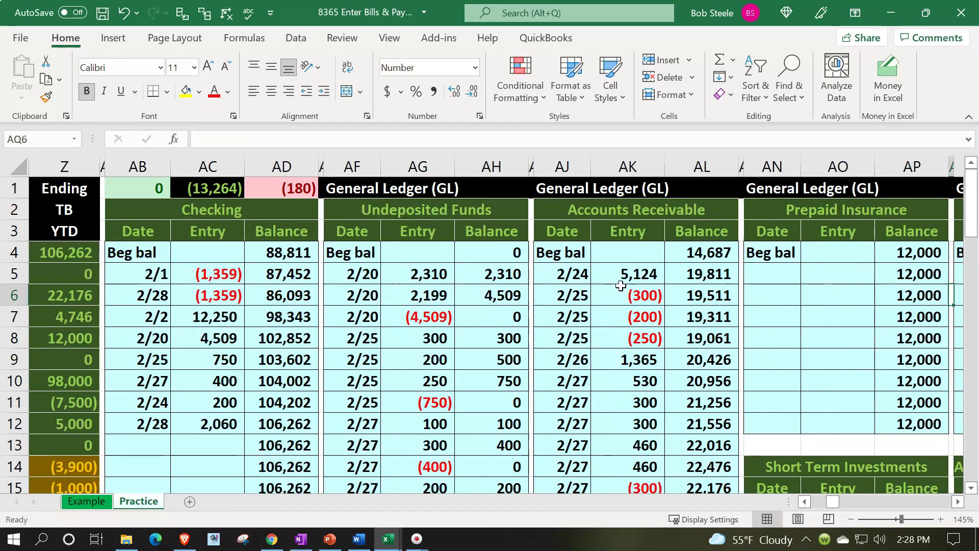
pyautogui.press('Right')
pyautogui.press('Right')
pyautogui.press('Right')
pyautogui.press('Right')
pyautogui.press('Right')
pyautogui.press('Right')
pyautogui.press('Right')
pyautogui.press('Right')
pyautogui.press('Right')
pyautogui.press('Right')
pyautogui.press('Right')
pyautogui.press('Right')
pyautogui.press('Right')
pyautogui.press('Right')
pyautogui.press('Right')
pyautogui.press('Right')
pyautogui.press('Right')
pyautogui.press('Right')
pyautogui.press('Right')
pyautogui.press('Right')
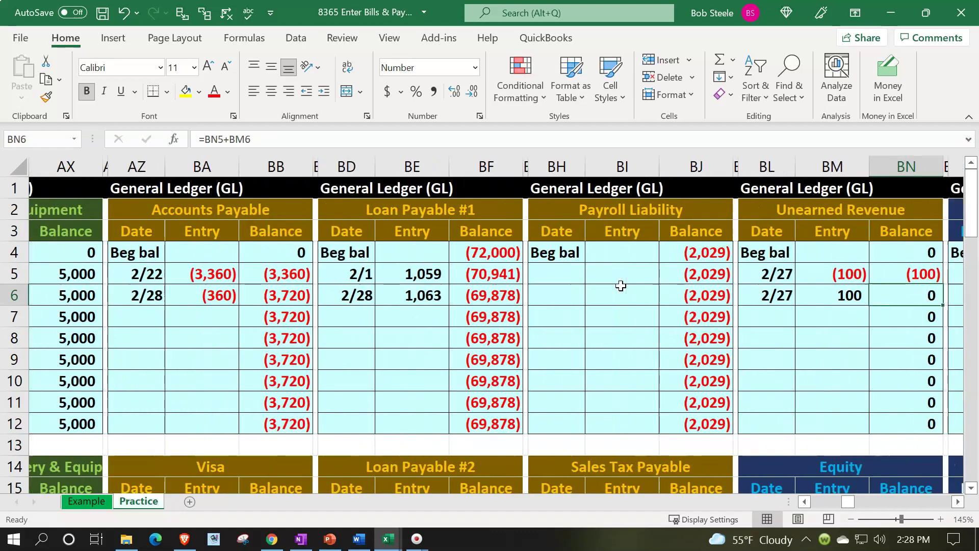
pyautogui.press('Right')
pyautogui.press('Right')
pyautogui.press('Right')
pyautogui.press('Right')
pyautogui.press('Right')
pyautogui.press('Right')
pyautogui.press('Right')
pyautogui.press('Right')
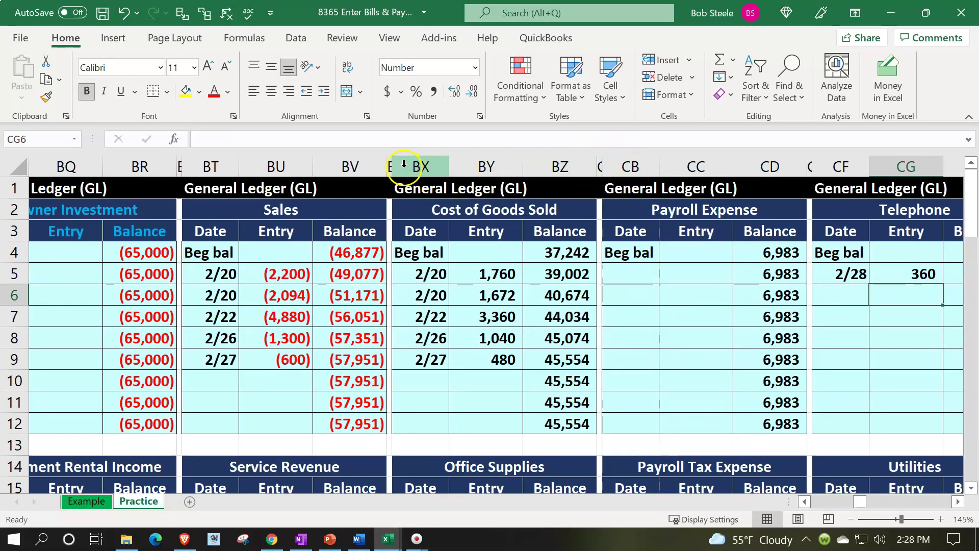
# Insert a copy of the Cost of Goods Sold ledger columns BW:BZ before the Payroll Expense ledger at column CA.
pyautogui.moveTo(390, 164); pyautogui.dragTo(541, 158)
pyautogui.hotkey('ctrl', 'c')
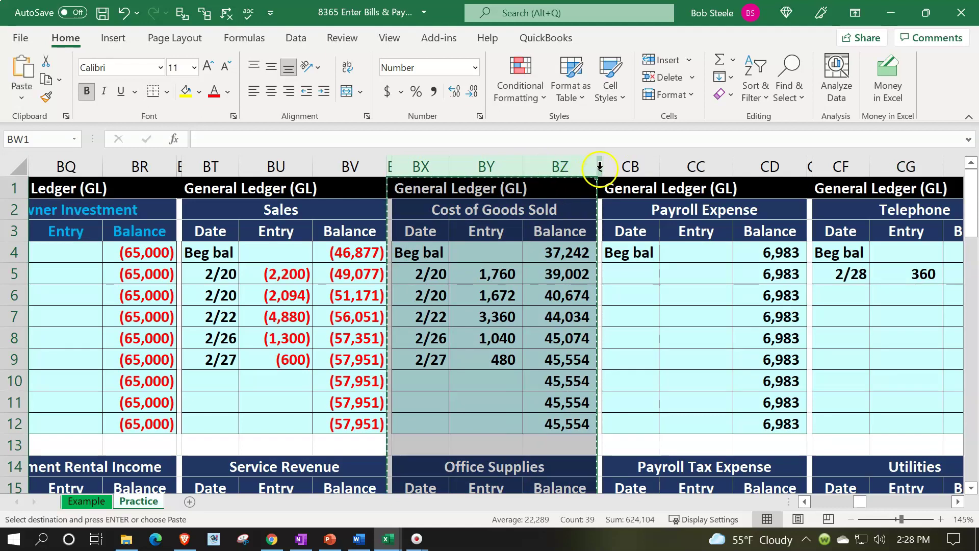
pyautogui.click(600, 166)
pyautogui.rightClick(601, 166)
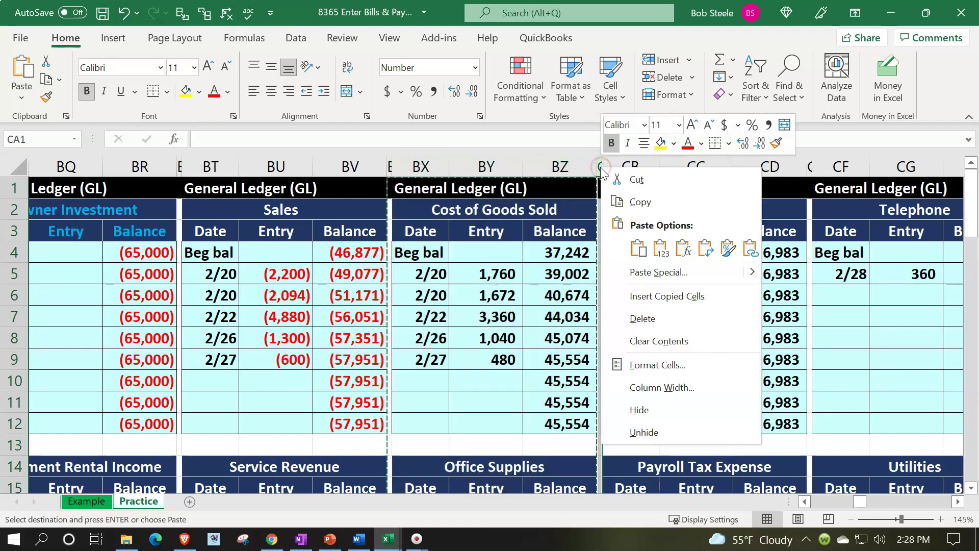
pyautogui.click(633, 297)
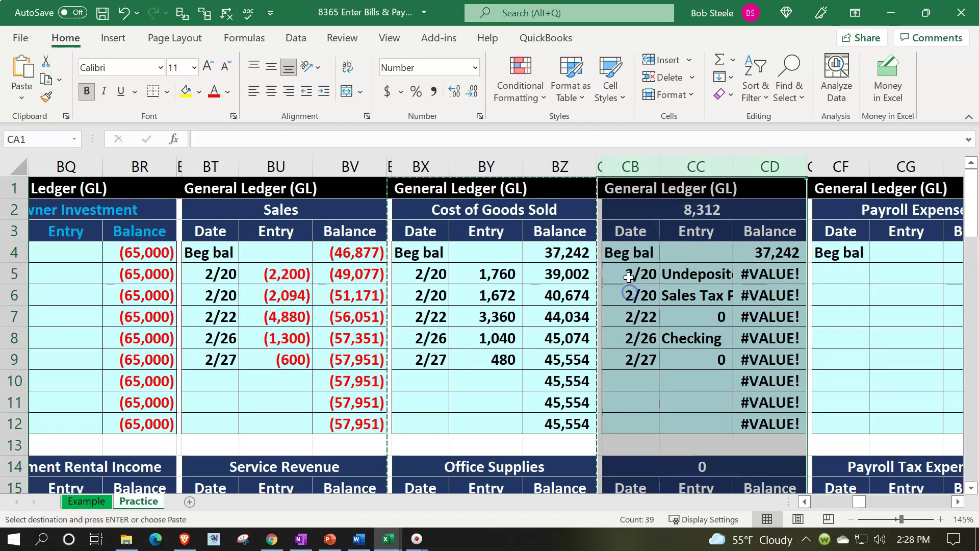
# Clear the copied ledger's account title in CB2 and set its beginning balance in CD4 to 0.
pyautogui.click(626, 211)
pyautogui.press('Delete')
pyautogui.press('Down')
pyautogui.press('Down')
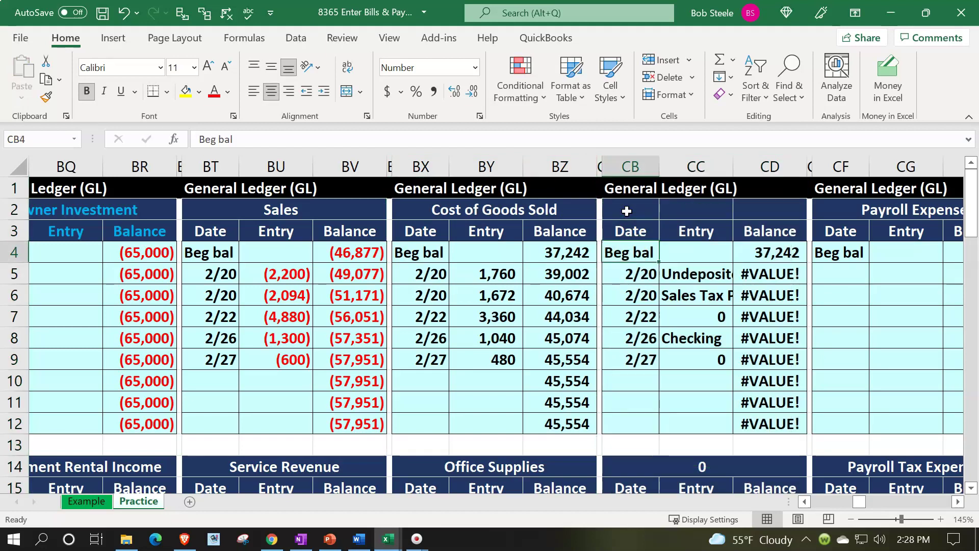
pyautogui.press('Right')
pyautogui.press('Right')
pyautogui.write('0')
pyautogui.press('Return')
# Clear the copied dates and entries in CB5:CC9 of the new ledger.
pyautogui.hotkey('shift', 'Right')
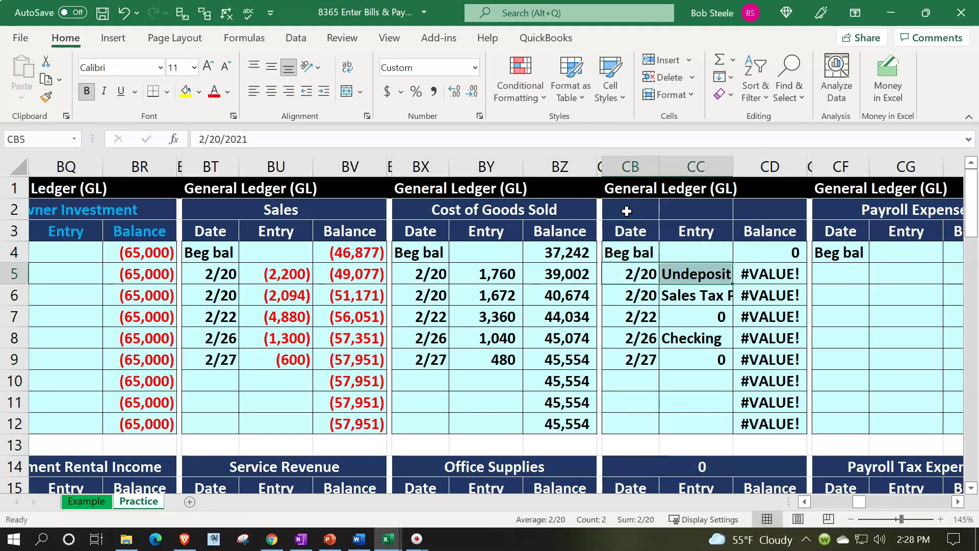
pyautogui.hotkey('shift', 'Down')
pyautogui.hotkey('shift', 'Down')
pyautogui.hotkey('shift', 'Down')
pyautogui.hotkey('shift', 'Down')
pyautogui.hotkey('shift', 'Down')
pyautogui.press('Delete')
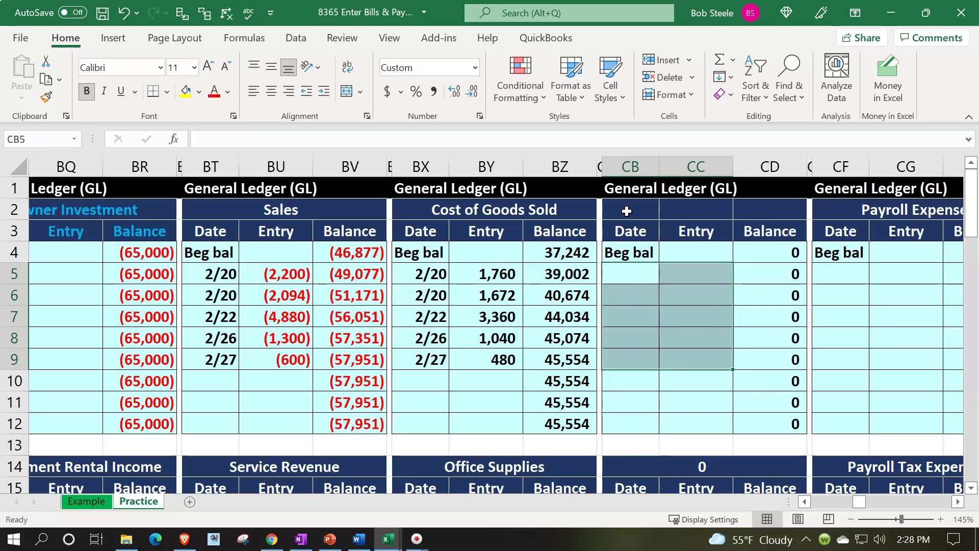
# Apply the plain formatting of blank cells CB26:CD26 to the duplicated lower ledger in CB14:CD24 and clear its contents.
pyautogui.press('Down')
pyautogui.press('Down')
pyautogui.press('Down')
pyautogui.press('Down')
pyautogui.press('Down')
pyautogui.press('Down')
pyautogui.press('Down')
pyautogui.press('Down')
pyautogui.press('Down')
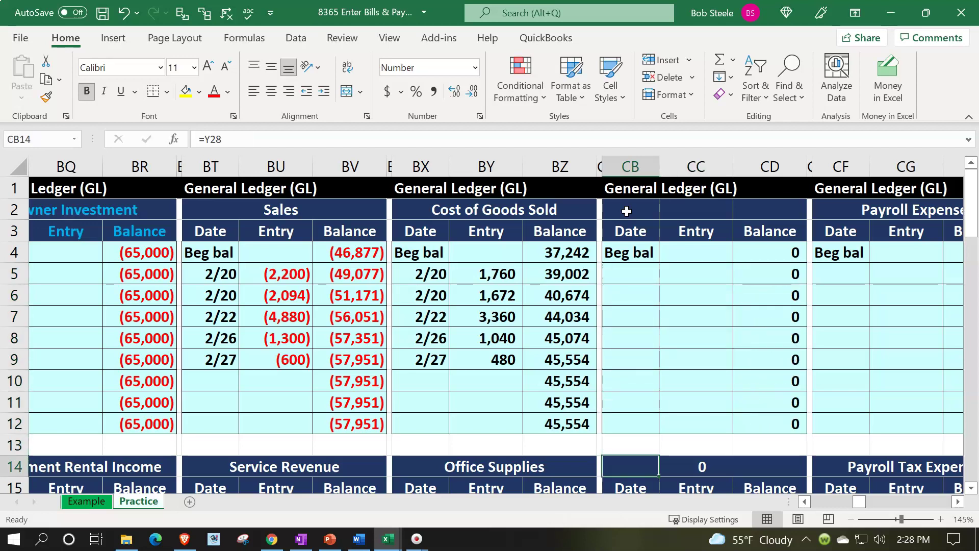
pyautogui.scroll(-5, 627, 277)
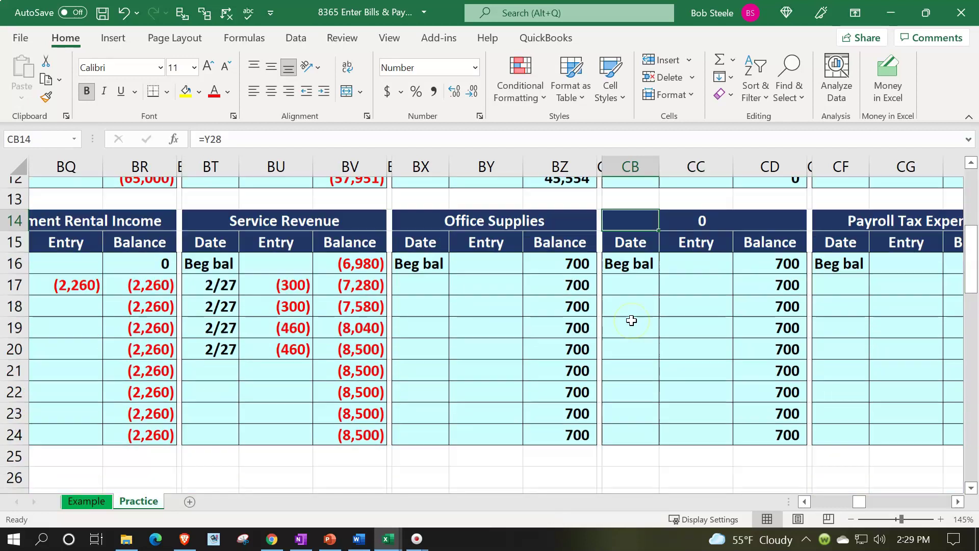
pyautogui.moveTo(639, 407); pyautogui.dragTo(756, 394)
pyautogui.scroll(1, 748, 428)
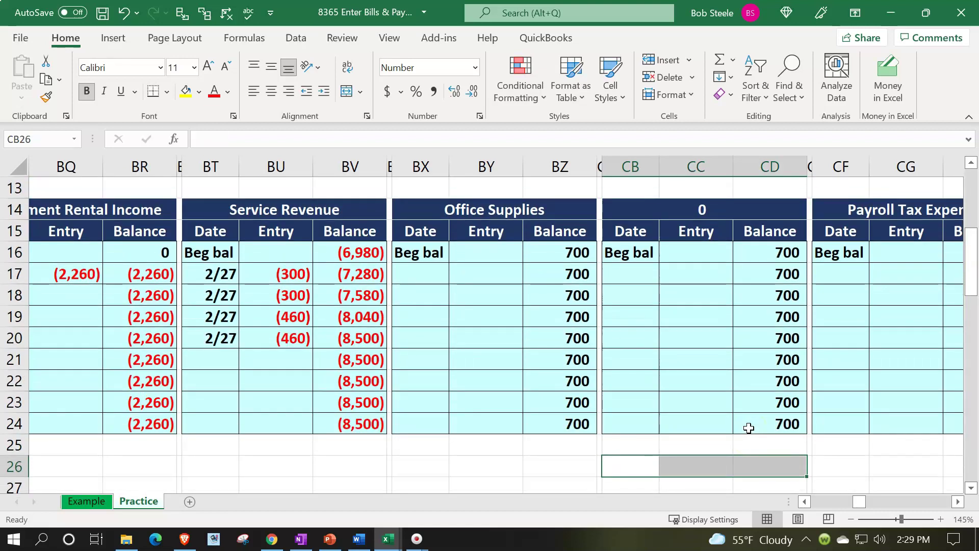
pyautogui.click(46, 97)
pyautogui.scroll(3, 616, 399)
pyautogui.moveTo(623, 270)
pyautogui.mouseDown()
pyautogui.moveTo(714, 332)
pyautogui.moveTo(744, 496)
pyautogui.moveTo(735, 437)
pyautogui.mouseUp()
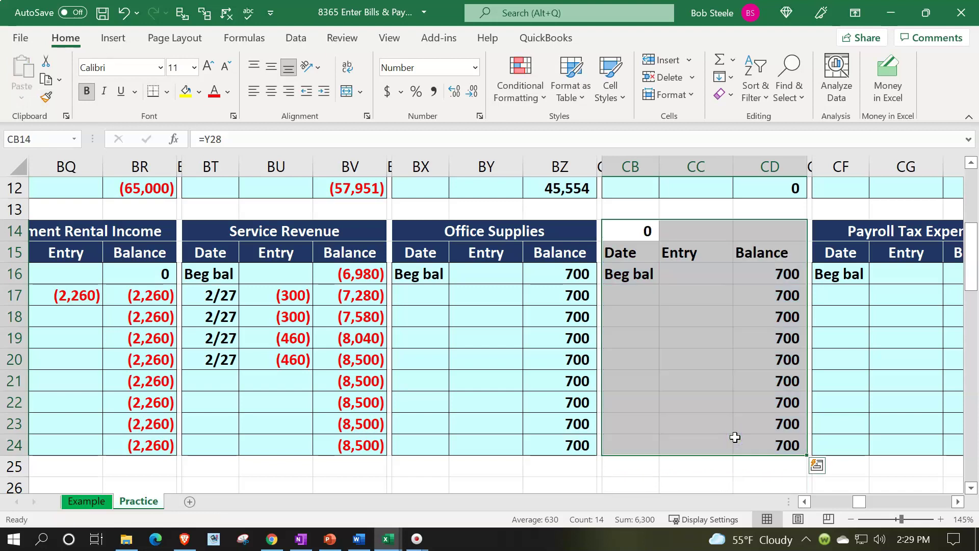
pyautogui.press('Delete')
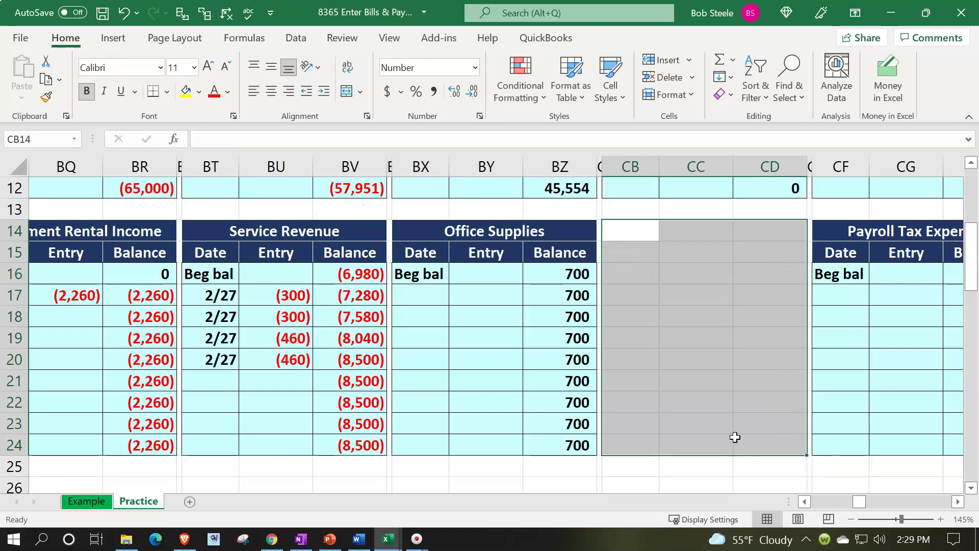
# Title the new ledger in CB2 with a formula linking to the trial balance's Internet Expense account name in U27.
pyautogui.scroll(3, 735, 437)
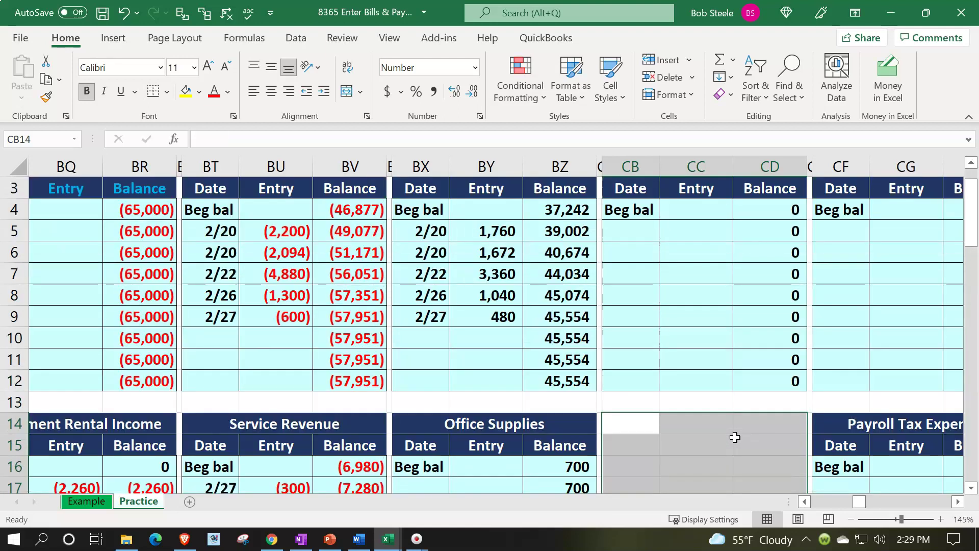
pyautogui.press('Up')
pyautogui.press('Up')
pyautogui.press('Up')
pyautogui.press('Up')
pyautogui.press('Up')
pyautogui.press('Up')
pyautogui.press('Up')
pyautogui.press('Up')
pyautogui.press('Up')
pyautogui.press('Up')
pyautogui.press('Up')
pyautogui.scroll(1, 735, 437)
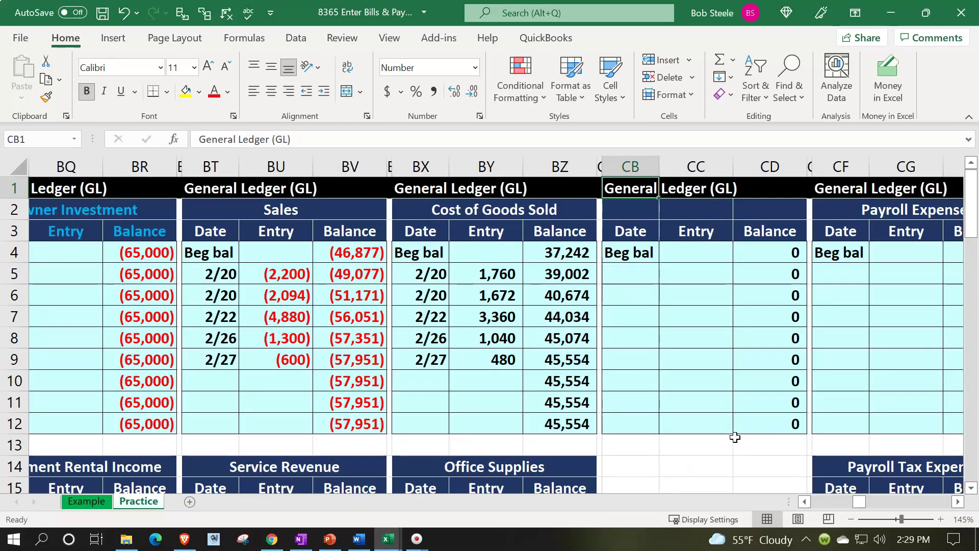
pyautogui.press('Up')
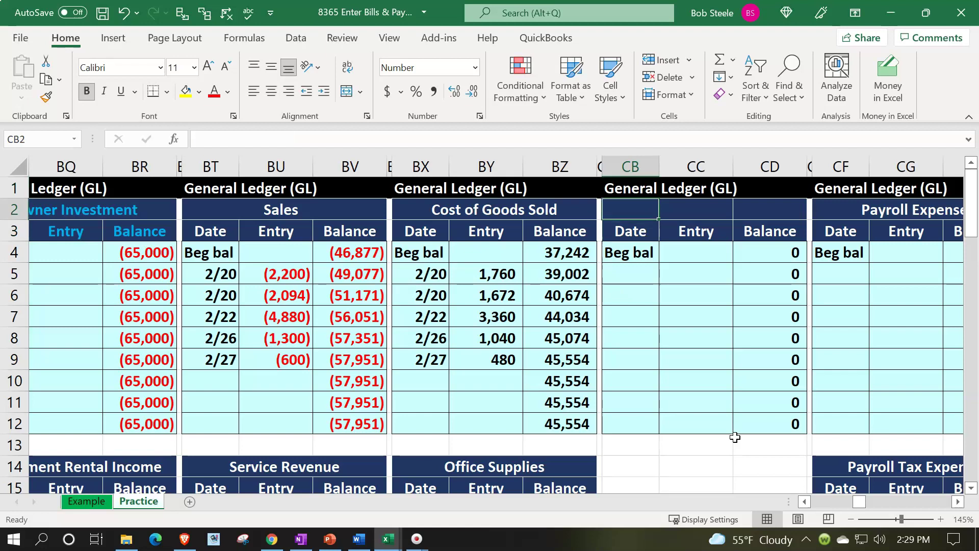
pyautogui.write('=')
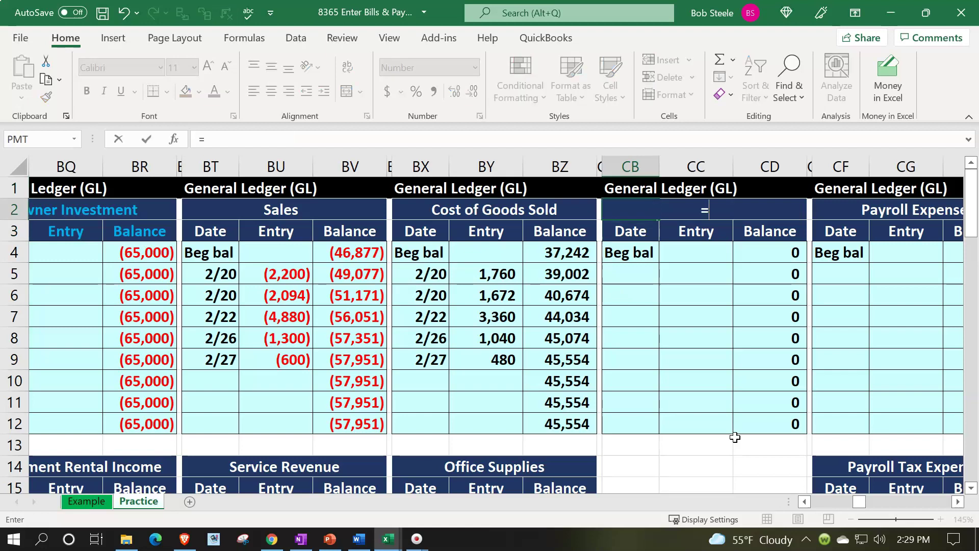
pyautogui.press('Left')
pyautogui.press('Left')
pyautogui.press('Left')
pyautogui.press('Left')
pyautogui.press('Left')
pyautogui.press('Left')
pyautogui.press('Left')
pyautogui.press('Left')
pyautogui.press('Left')
pyautogui.press('Left')
pyautogui.press('Left')
pyautogui.press('Left')
pyautogui.press('Left')
pyautogui.press('Left')
pyautogui.press('Left')
pyautogui.press('Left')
pyautogui.press('Left')
pyautogui.press('Left')
pyautogui.press('Left')
pyautogui.press('Left')
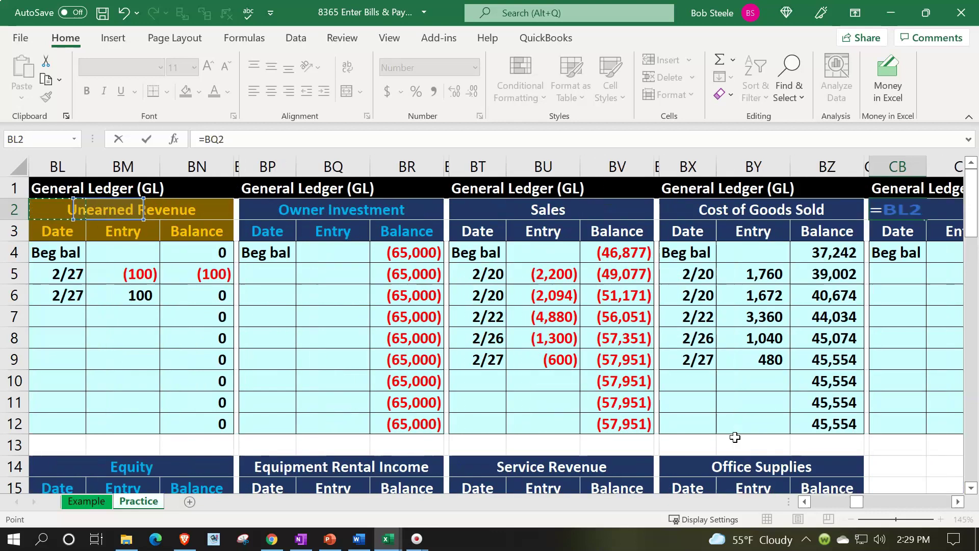
pyautogui.press('Left')
pyautogui.press('Left')
pyautogui.press('Left')
pyautogui.press('Left')
pyautogui.press('Left')
pyautogui.press('Left')
pyautogui.press('Left')
pyautogui.press('Left')
pyautogui.press('Left')
pyautogui.press('Left')
pyautogui.press('Left')
pyautogui.press('Left')
pyautogui.press('Left')
pyautogui.press('Left')
pyautogui.press('Left')
pyautogui.press('Left')
pyautogui.press('Left')
pyautogui.press('Left')
pyautogui.press('Left')
pyautogui.press('Left')
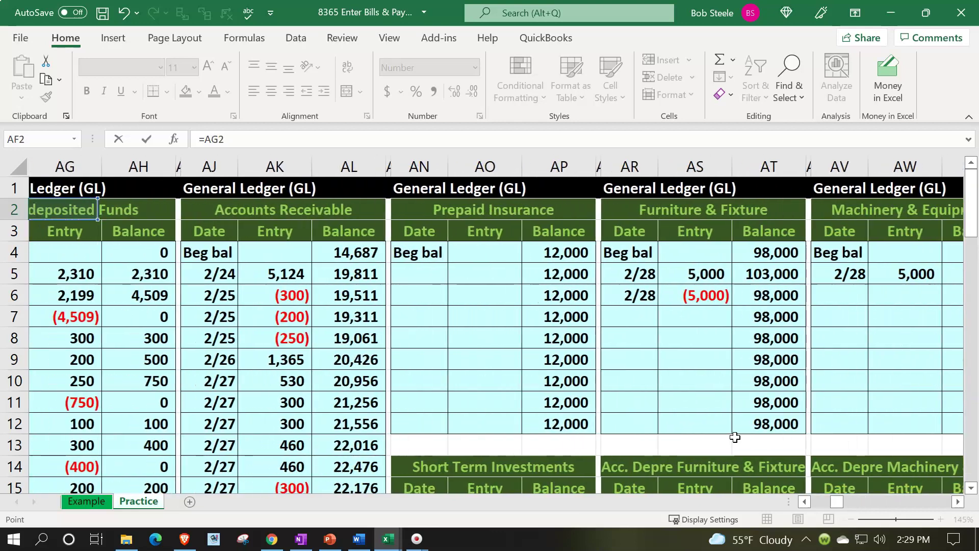
pyautogui.press('Left')
pyautogui.press('Left')
pyautogui.press('Left')
pyautogui.press('Left')
pyautogui.press('Left')
pyautogui.press('Left')
pyautogui.press('Left')
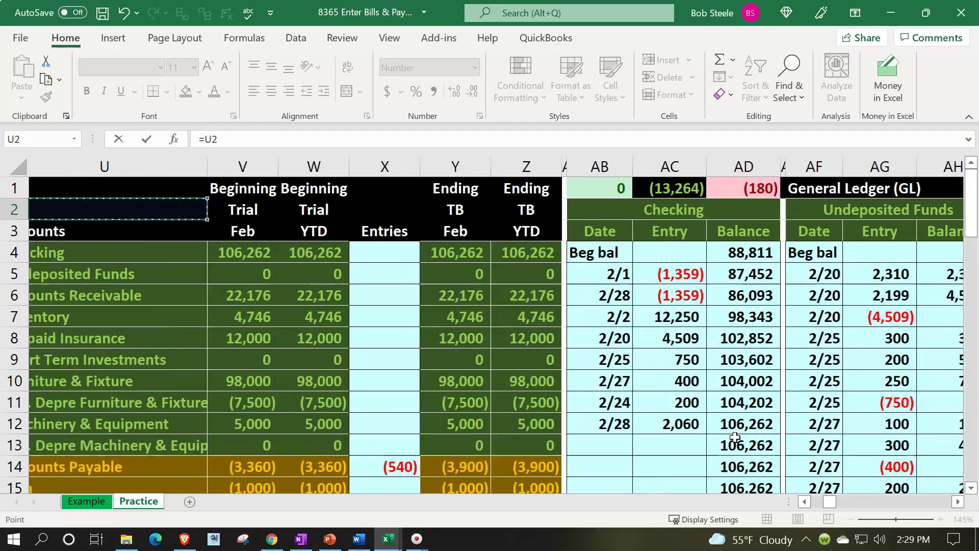
pyautogui.press('Down')
pyautogui.press('Down')
pyautogui.press('Down')
pyautogui.press('Down')
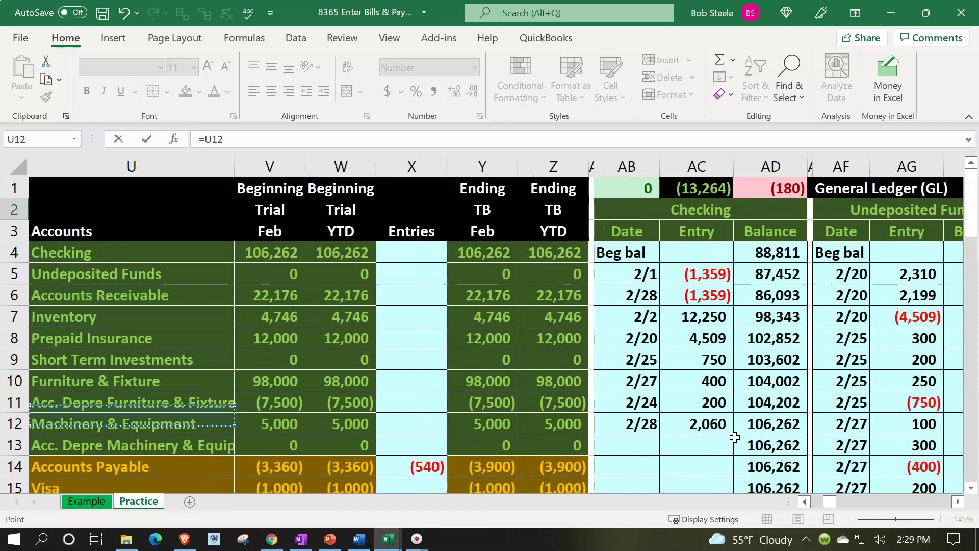
pyautogui.press('Down')
pyautogui.press('Down')
pyautogui.press('Down')
pyautogui.press('Down')
pyautogui.press('Down')
pyautogui.press('Down')
pyautogui.press('Down')
pyautogui.press('Down')
pyautogui.press('Down')
pyautogui.press('Down')
pyautogui.press('Down')
pyautogui.press('Down')
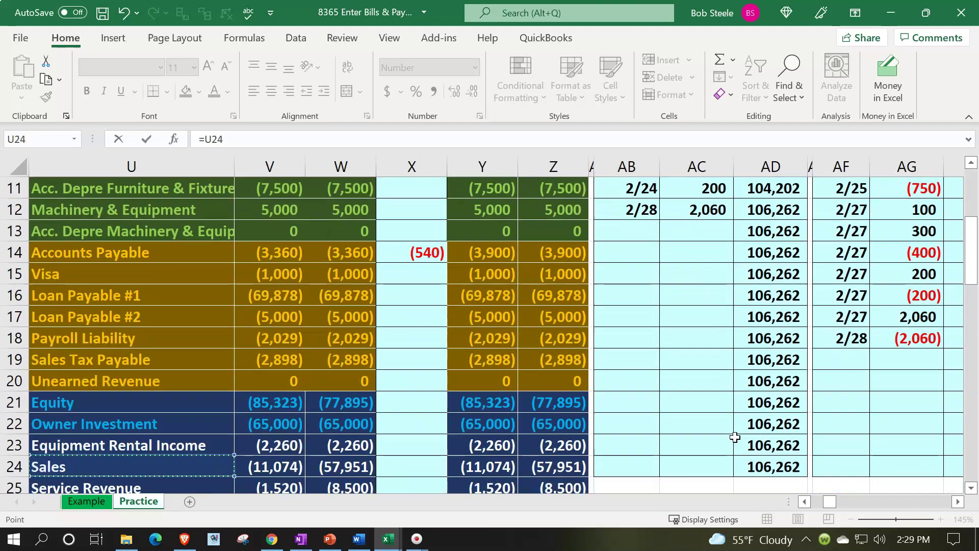
pyautogui.press('Down')
pyautogui.press('Down')
pyautogui.press('Down')
pyautogui.press('Down')
pyautogui.press('Down')
pyautogui.press('Up')
pyautogui.press('Up')
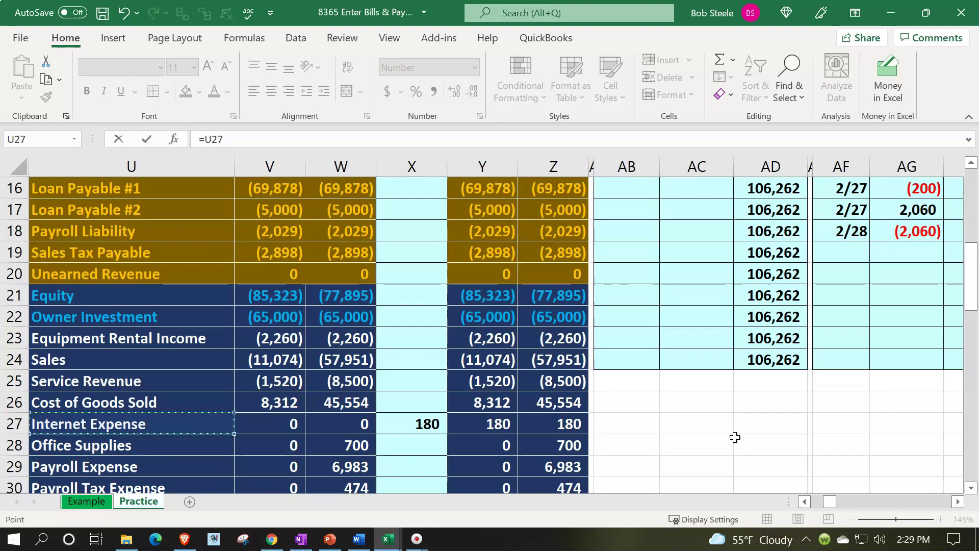
pyautogui.press('Return')
pyautogui.press('Up')
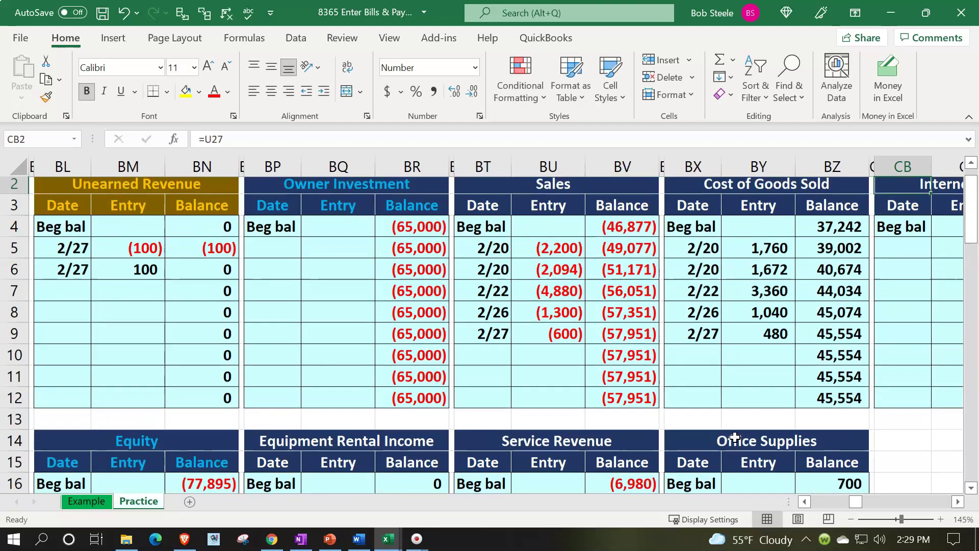
# Enter the date 2/28 in CB5, the first entry row of the Internet Expense ledger.
pyautogui.press('Up')
pyautogui.press('Right')
pyautogui.press('Down')
pyautogui.press('Down')
pyautogui.press('Down')
pyautogui.press('Down')
pyautogui.press('Down')
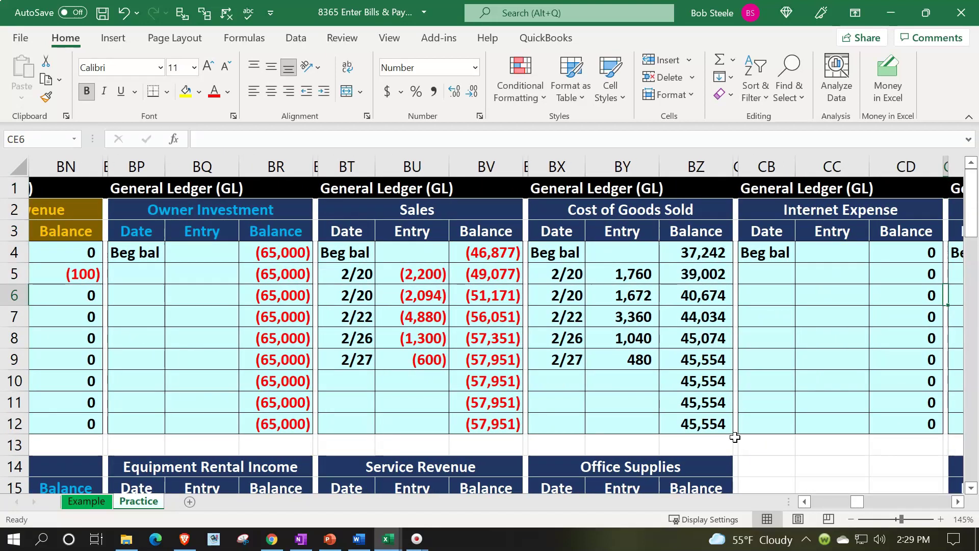
pyautogui.press('Left')
pyautogui.press('Left')
pyautogui.press('Left')
pyautogui.press('Up')
pyautogui.write('2')
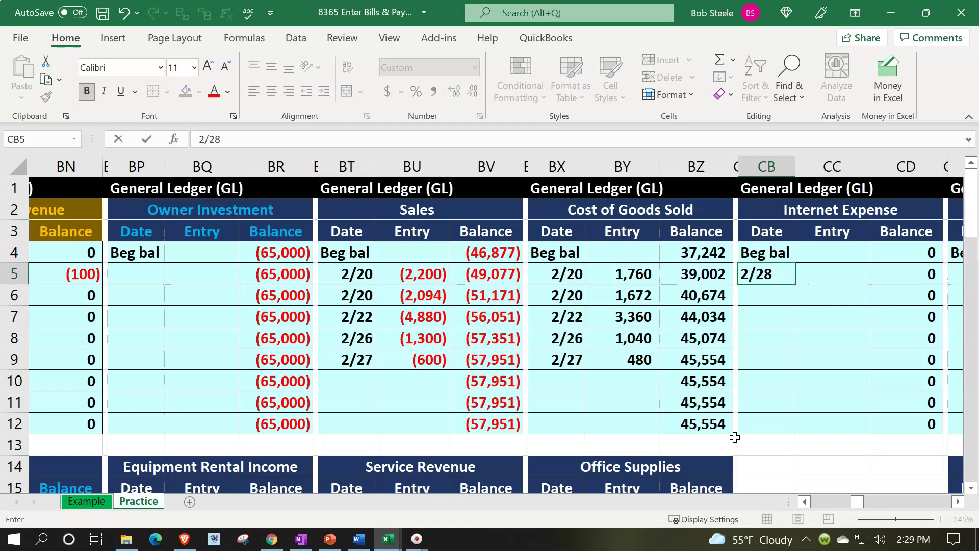
pyautogui.press('Tab')
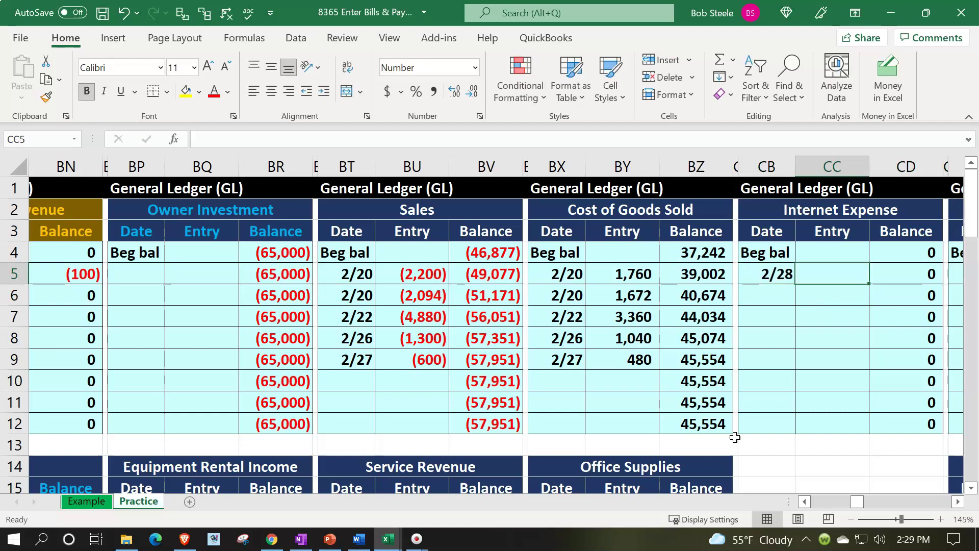
# Post the Internet Expense entry in CC5 with a formula linking to the journal's Internet Expense debit in R26.
pyautogui.write('=')
pyautogui.press('Left')
pyautogui.press('Left')
pyautogui.press('Left')
pyautogui.press('Left')
pyautogui.press('Left')
pyautogui.press('Left')
pyautogui.press('Left')
pyautogui.press('Left')
pyautogui.press('Left')
pyautogui.press('Left')
pyautogui.press('Left')
pyautogui.press('Left')
pyautogui.press('Left')
pyautogui.press('Left')
pyautogui.press('Left')
pyautogui.press('Left')
pyautogui.press('Left')
pyautogui.press('Left')
pyautogui.press('Left')
pyautogui.press('Left')
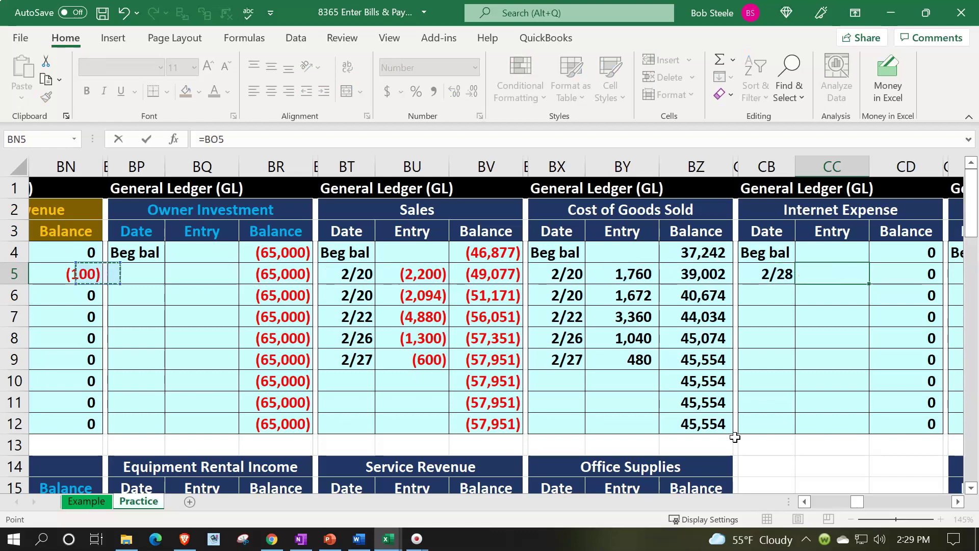
pyautogui.press('Left')
pyautogui.press('Left')
pyautogui.press('Left')
pyautogui.press('Left')
pyautogui.press('Left')
pyautogui.press('Left')
pyautogui.press('Left')
pyautogui.press('Left')
pyautogui.press('Left')
pyautogui.press('Left')
pyautogui.press('Left')
pyautogui.press('Left')
pyautogui.press('Left')
pyautogui.press('Left')
pyautogui.press('Left')
pyautogui.press('Left')
pyautogui.press('Left')
pyautogui.press('Left')
pyautogui.press('Left')
pyautogui.press('Left')
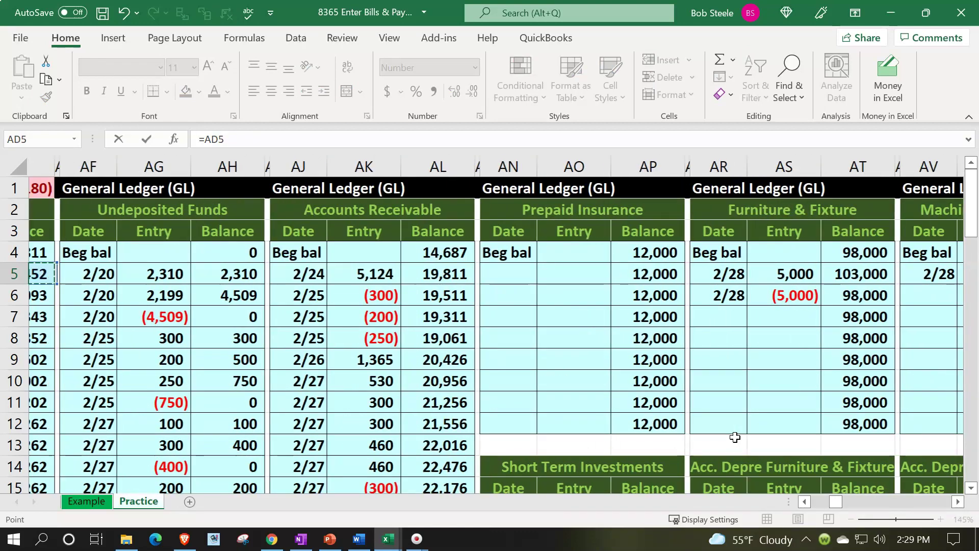
pyautogui.press('Left')
pyautogui.press('Left')
pyautogui.press('Left')
pyautogui.press('Left')
pyautogui.press('Left')
pyautogui.press('Left')
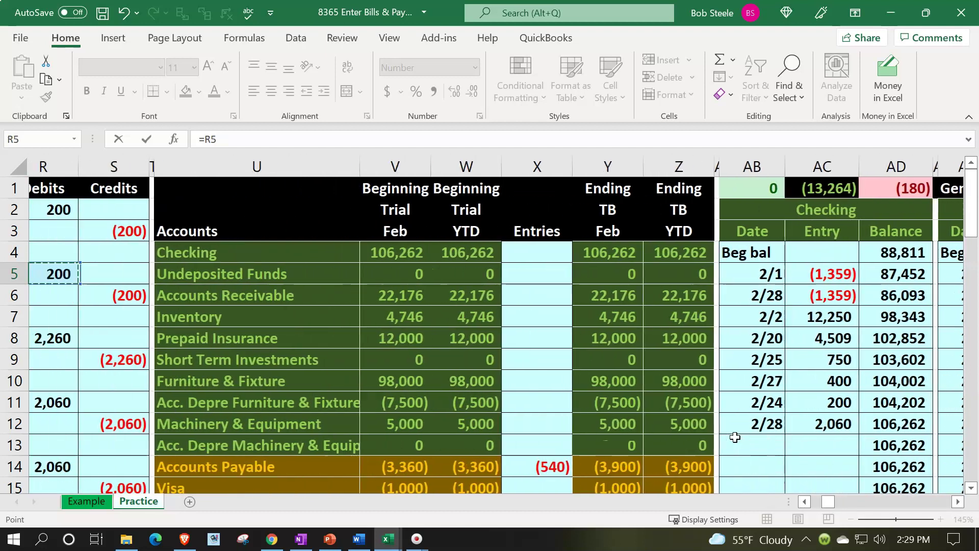
pyautogui.press('Down')
pyautogui.press('Down')
pyautogui.press('Down')
pyautogui.press('Down')
pyautogui.press('Down')
pyautogui.press('Down')
pyautogui.press('Down')
pyautogui.press('Down')
pyautogui.press('Down')
pyautogui.press('Down')
pyautogui.press('Down')
pyautogui.press('Down')
pyautogui.press('Down')
pyautogui.press('Down')
pyautogui.press('Down')
pyautogui.press('Down')
pyautogui.press('Down')
pyautogui.press('Down')
pyautogui.press('Down')
pyautogui.press('Down')
pyautogui.press('Down')
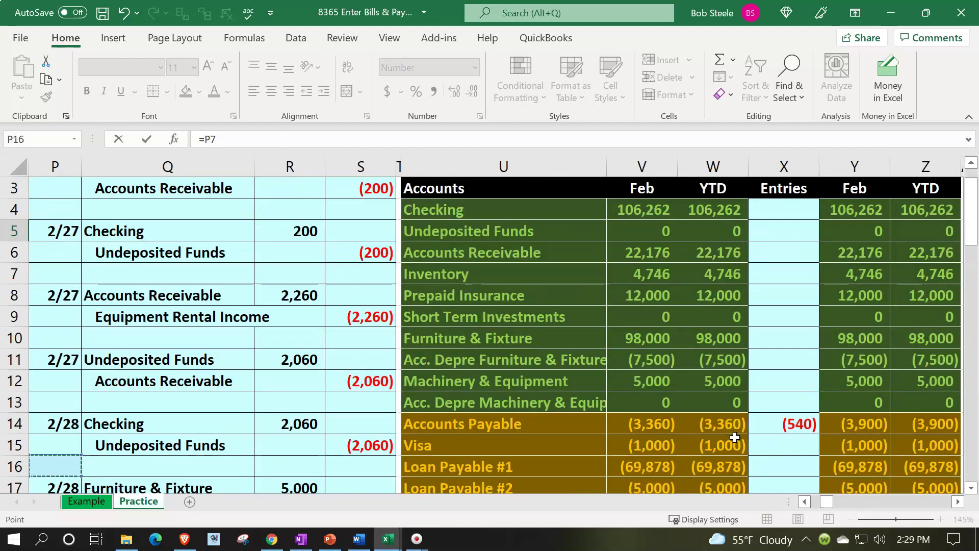
pyautogui.press('Down')
pyautogui.press('Down')
pyautogui.press('Down')
pyautogui.press('Down')
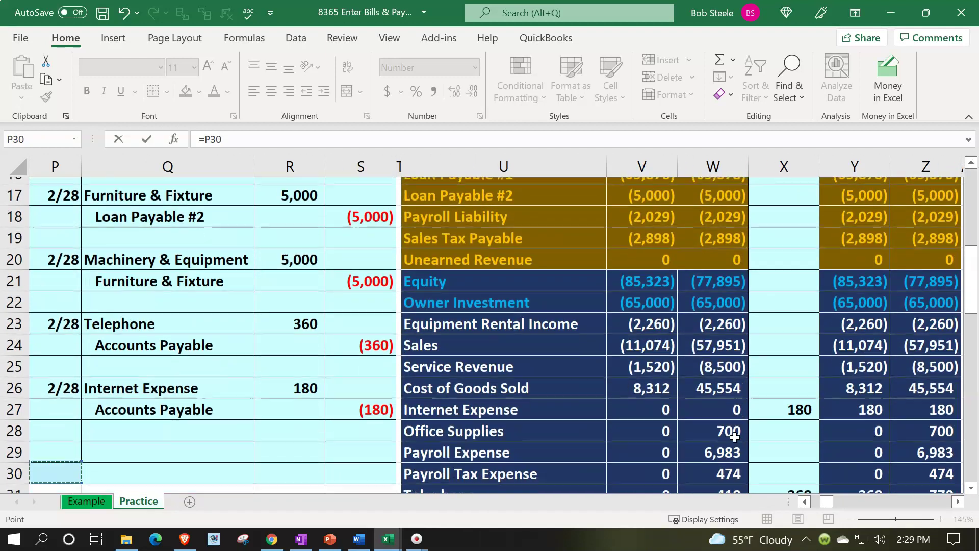
pyautogui.press('Down')
pyautogui.press('Right')
pyautogui.press('Right')
pyautogui.press('Up')
pyautogui.press('Up')
pyautogui.press('Up')
pyautogui.press('Up')
pyautogui.press('Up')
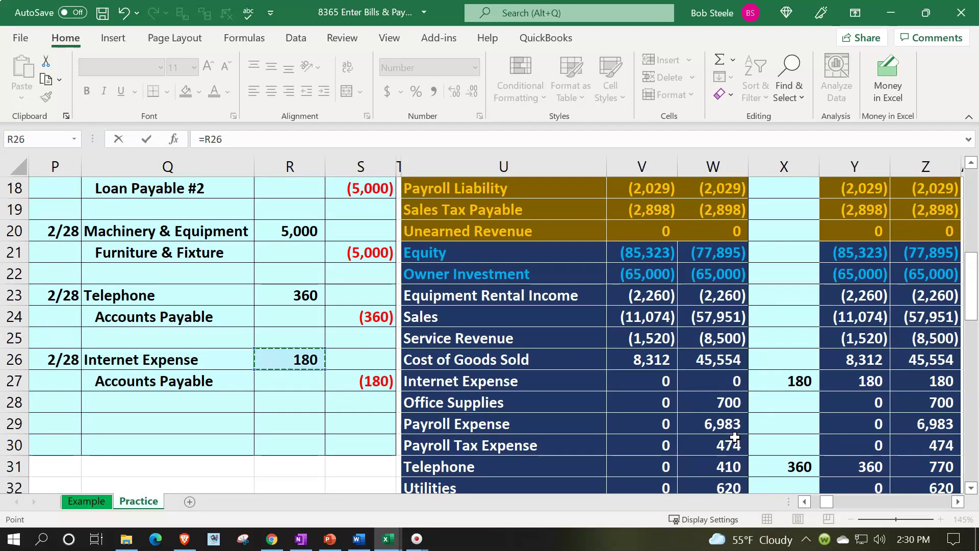
pyautogui.press('Return')
# Review the new Internet Expense ledger's title, posted entry and running balance in CB1:CD12.
pyautogui.press('Up')
pyautogui.press('Left')
pyautogui.press('Up')
pyautogui.press('Up')
pyautogui.press('Up')
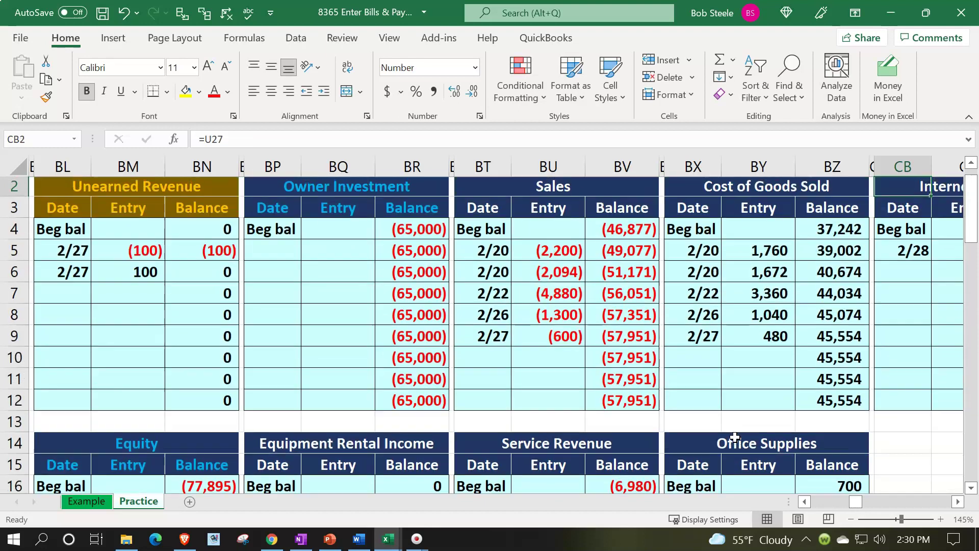
pyautogui.press('Up')
pyautogui.press('Right')
pyautogui.press('Right')
pyautogui.press('Right')
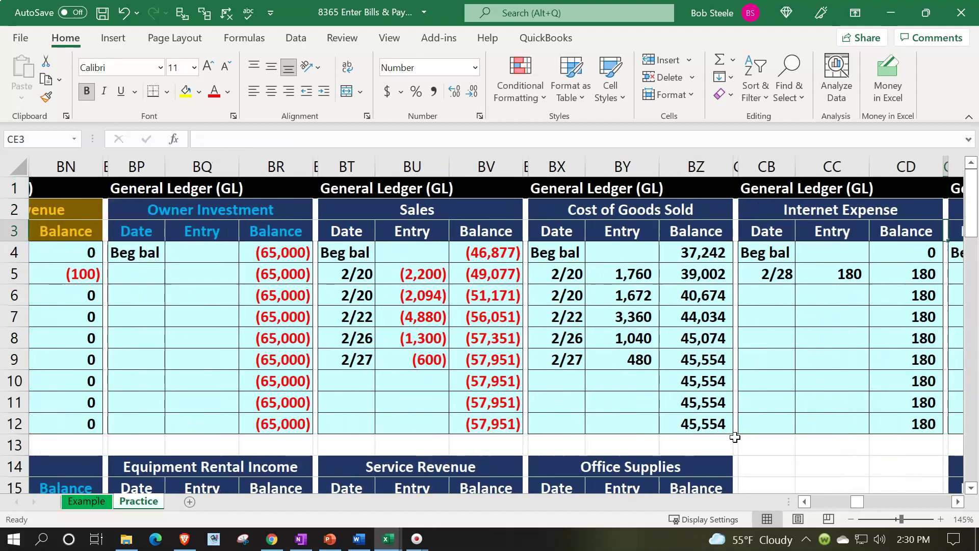
pyautogui.press('Left')
pyautogui.press('Left')
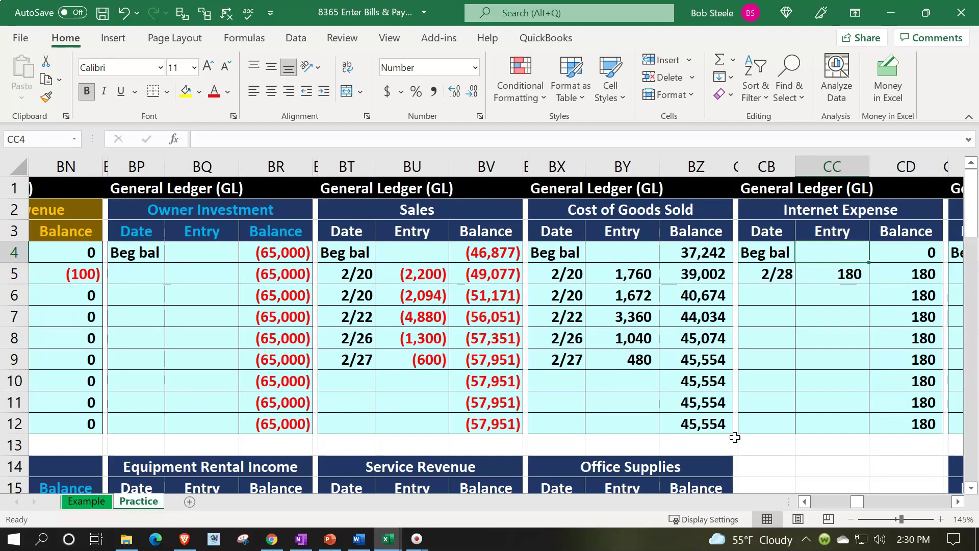
# Extend the general ledger's balance check formula in AB1 by adding the Internet Expense ledger's ending balance in CD12.
pyautogui.press('Left')
pyautogui.press('Left')
pyautogui.press('Left')
pyautogui.press('Left')
pyautogui.press('Left')
pyautogui.press('Left')
pyautogui.press('Left')
pyautogui.press('Left')
pyautogui.press('Left')
pyautogui.press('Left')
pyautogui.press('Left')
pyautogui.press('Left')
pyautogui.press('Left')
pyautogui.press('Left')
pyautogui.press('Left')
pyautogui.press('Left')
pyautogui.press('Left')
pyautogui.press('Left')
pyautogui.press('Left')
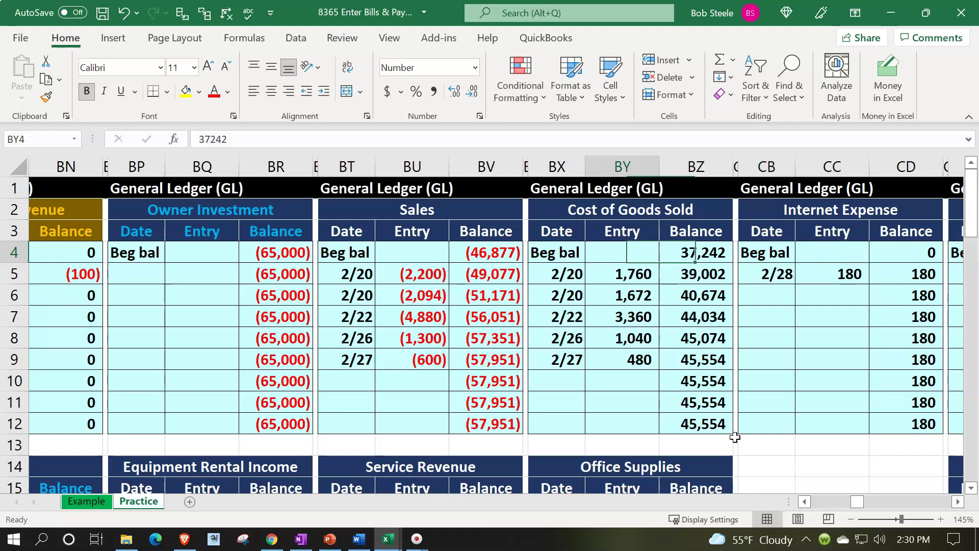
pyautogui.press('Left')
pyautogui.press('Left')
pyautogui.press('Left')
pyautogui.press('Left')
pyautogui.press('Left')
pyautogui.press('Left')
pyautogui.press('Left')
pyautogui.press('Left')
pyautogui.press('Left')
pyautogui.press('Left')
pyautogui.press('Left')
pyautogui.press('Left')
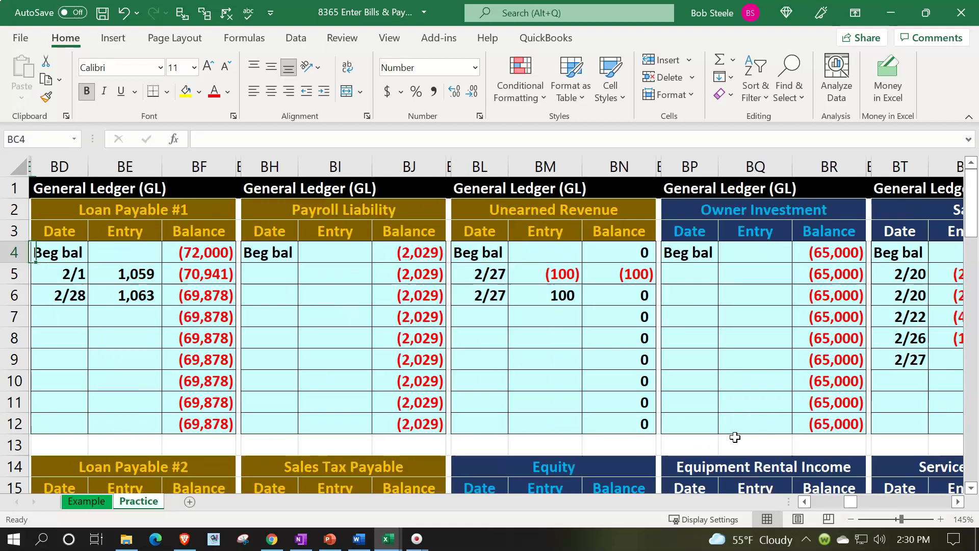
pyautogui.press('Left')
pyautogui.press('Left')
pyautogui.press('Left')
pyautogui.press('Left')
pyautogui.press('Left')
pyautogui.press('Left')
pyautogui.press('Left')
pyautogui.press('Left')
pyautogui.press('Left')
pyautogui.press('Left')
pyautogui.press('Left')
pyautogui.press('Left')
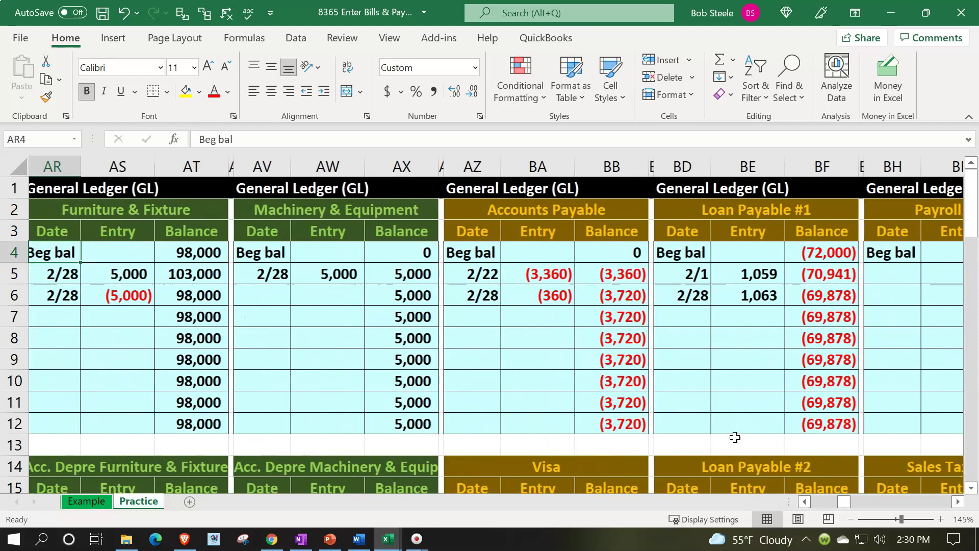
pyautogui.press('Left')
pyautogui.press('Left')
pyautogui.press('Left')
pyautogui.press('Left')
pyautogui.press('Left')
pyautogui.press('Left')
pyautogui.press('Left')
pyautogui.press('Left')
pyautogui.press('Left')
pyautogui.press('Left')
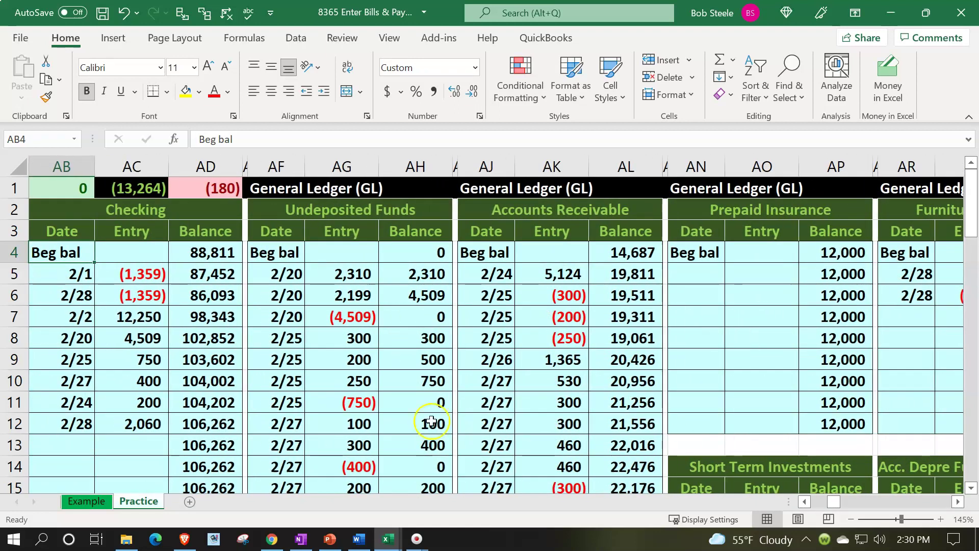
pyautogui.doubleClick(76, 188)
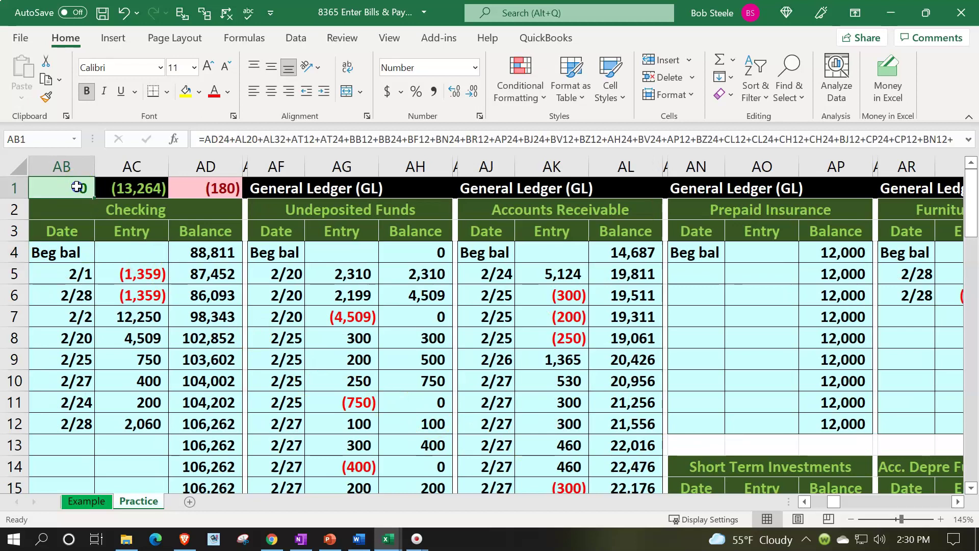
pyautogui.click(398, 210)
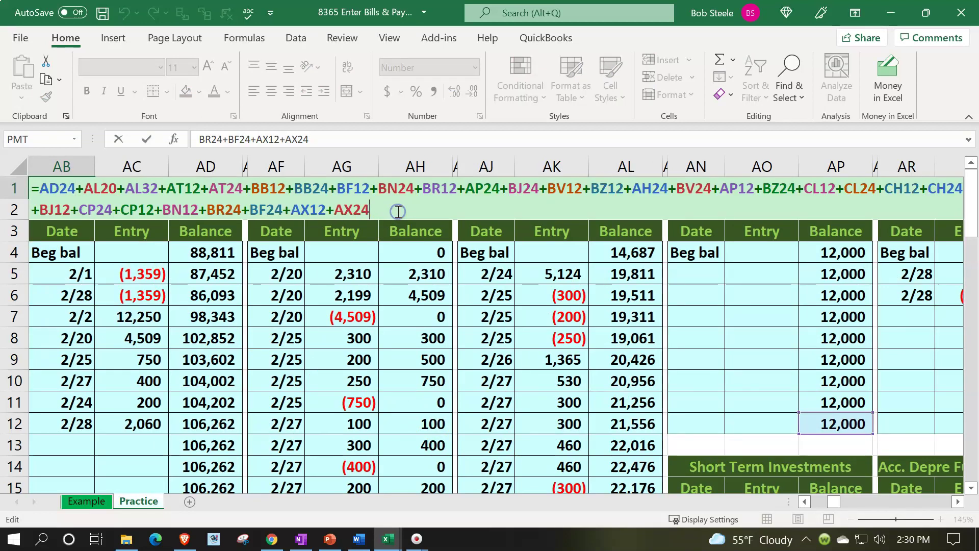
pyautogui.click(527, 347)
pyautogui.press('Right')
pyautogui.press('Right')
pyautogui.press('Right')
pyautogui.press('Right')
pyautogui.press('Right')
pyautogui.press('Right')
pyautogui.press('Right')
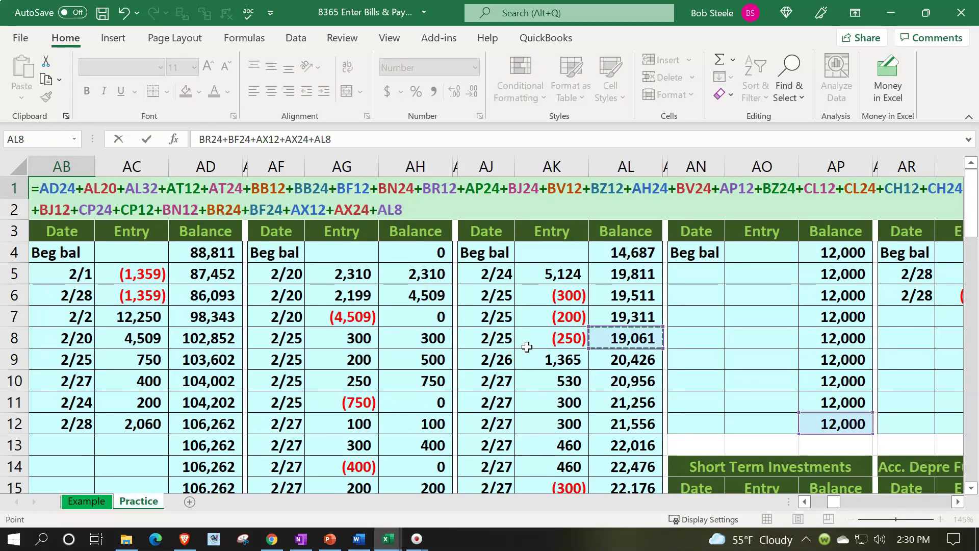
pyautogui.press('Right')
pyautogui.press('Right')
pyautogui.press('Right')
pyautogui.press('Right')
pyautogui.press('Right')
pyautogui.press('Right')
pyautogui.press('Right')
pyautogui.press('Right')
pyautogui.press('Right')
pyautogui.press('Right')
pyautogui.press('Right')
pyautogui.press('Right')
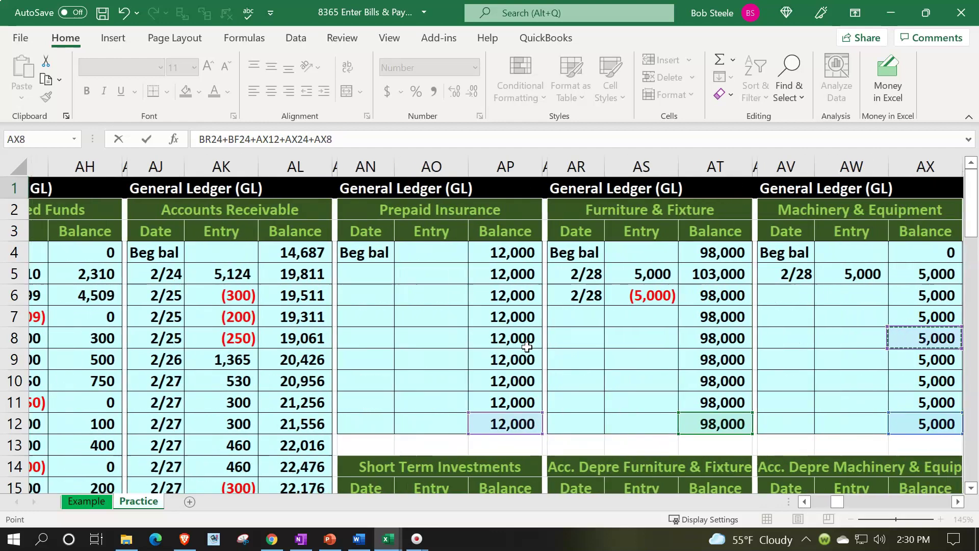
pyautogui.press('Right')
pyautogui.press('Right')
pyautogui.press('Right')
pyautogui.press('Right')
pyautogui.press('Right')
pyautogui.press('Right')
pyautogui.press('Right')
pyautogui.press('Right')
pyautogui.press('Right')
pyautogui.press('Right')
pyautogui.press('Right')
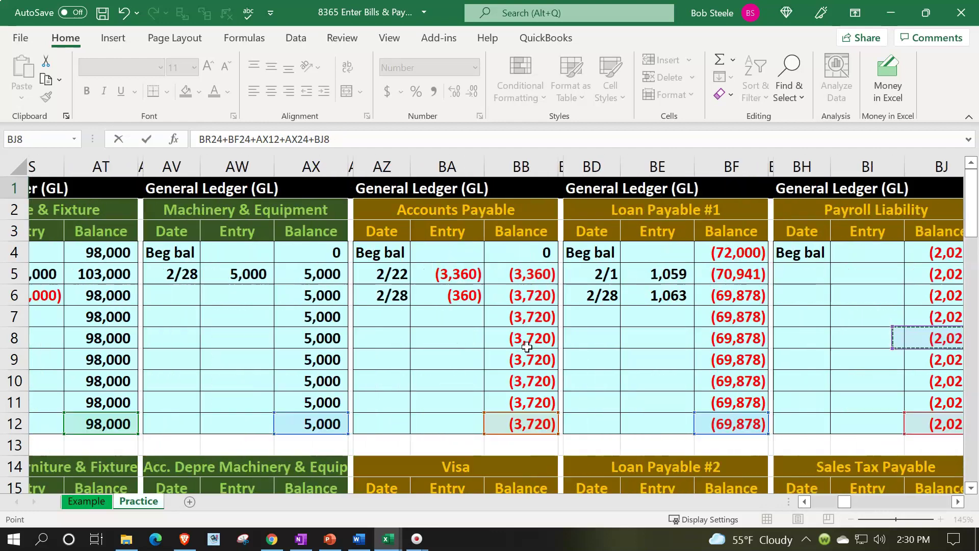
pyautogui.press('Right')
pyautogui.press('Right')
pyautogui.press('Right')
pyautogui.press('Right')
pyautogui.press('Right')
pyautogui.press('Right')
pyautogui.press('Right')
pyautogui.press('Right')
pyautogui.press('Right')
pyautogui.press('Right')
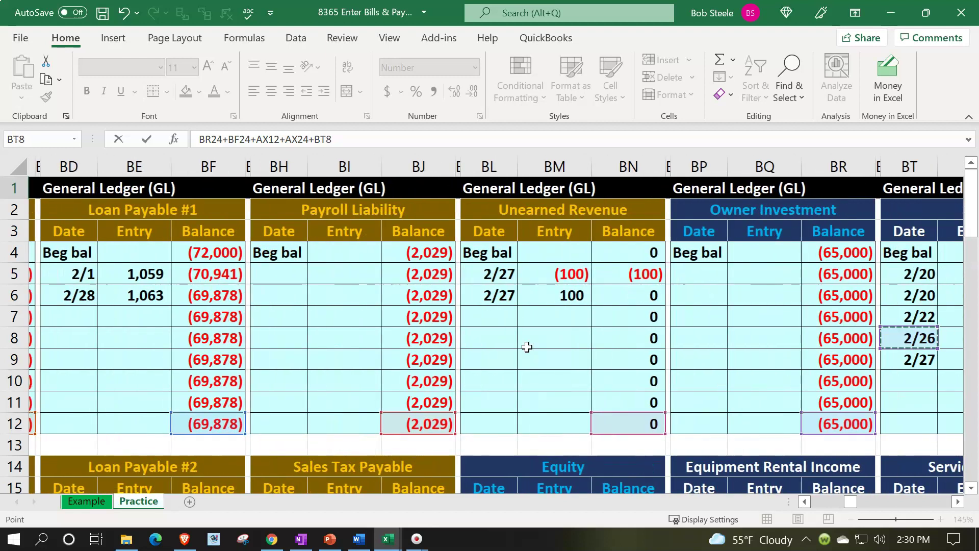
pyautogui.press('Right')
pyautogui.press('Right')
pyautogui.press('Right')
pyautogui.press('Right')
pyautogui.press('Down')
pyautogui.press('Down')
pyautogui.press('Down')
pyautogui.press('Down')
pyautogui.press('Down')
pyautogui.press('Right')
pyautogui.press('Right')
pyautogui.press('Up')
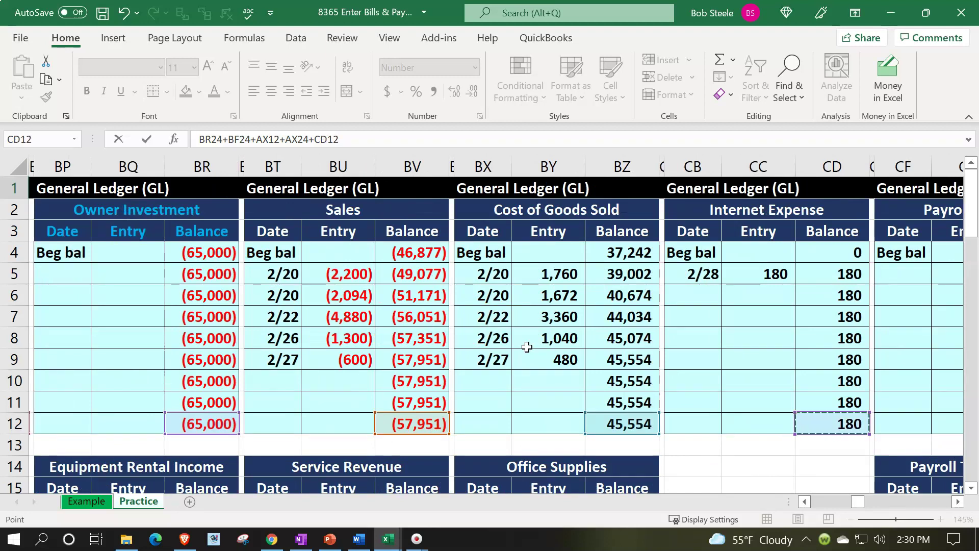
pyautogui.hotkey('ctrl', 'Return')
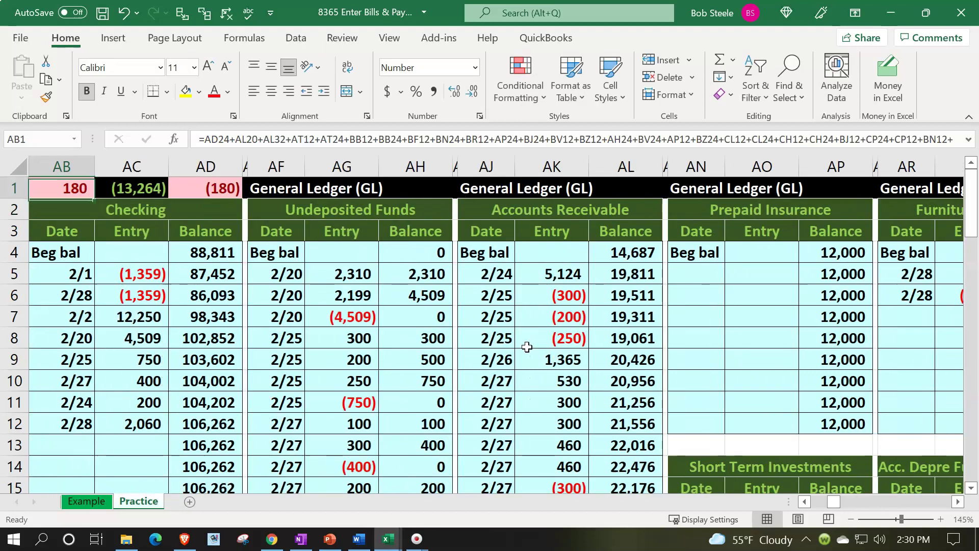
# Examine the journal's Accounts Payable credit line for the Internet Expense bill in Q27:S27.
pyautogui.press('Left')
pyautogui.press('Left')
pyautogui.press('Left')
pyautogui.press('Left')
pyautogui.press('Left')
pyautogui.press('Left')
pyautogui.press('Left')
pyautogui.press('Left')
pyautogui.press('Left')
pyautogui.press('Left')
pyautogui.press('Left')
pyautogui.press('Left')
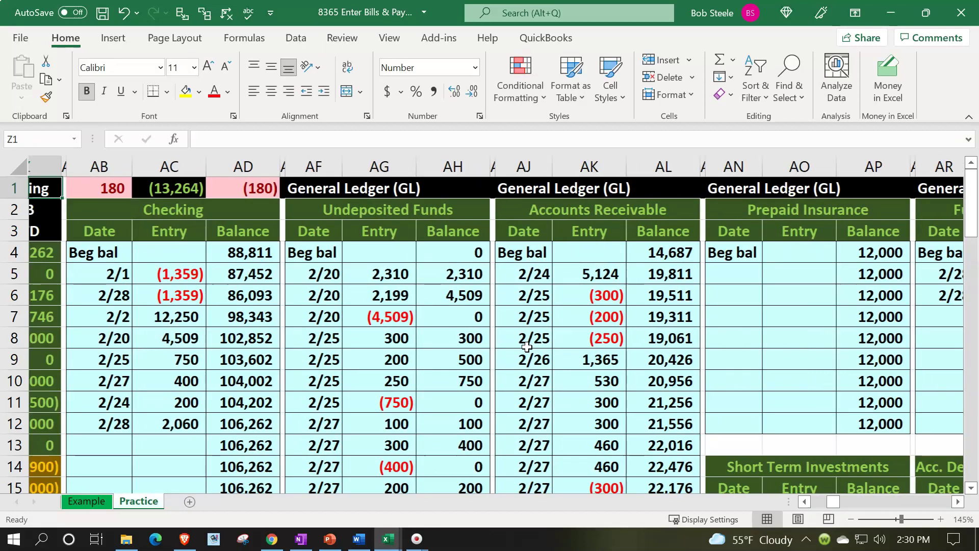
pyautogui.scroll(-5, 316, 416)
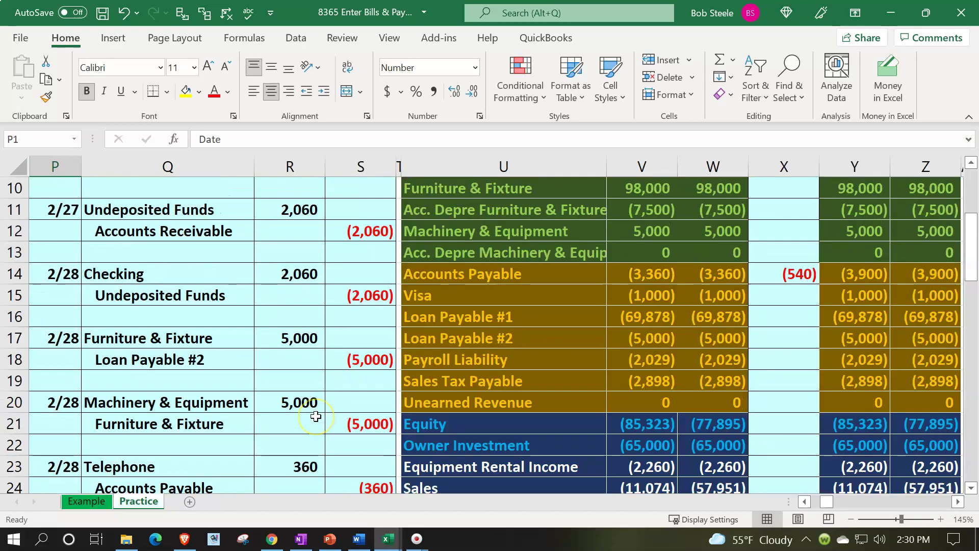
pyautogui.moveTo(153, 425); pyautogui.dragTo(355, 423)
pyautogui.scroll(3, 357, 468)
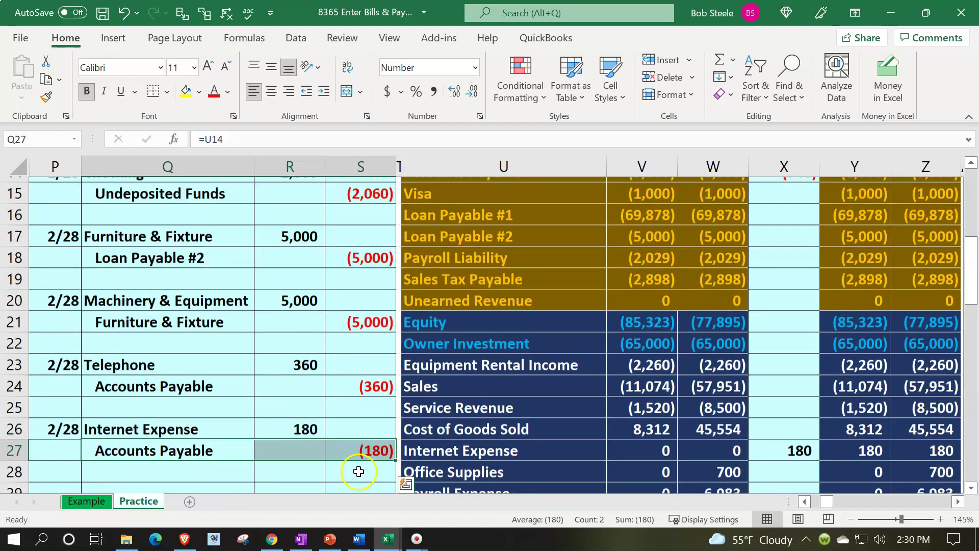
# Enter the date 2/28 in AZ7 as a new line of the Accounts Payable general ledger.
pyautogui.click(450, 339)
pyautogui.scroll(1, 469, 303)
pyautogui.scroll(2, 469, 303)
pyautogui.click(491, 294)
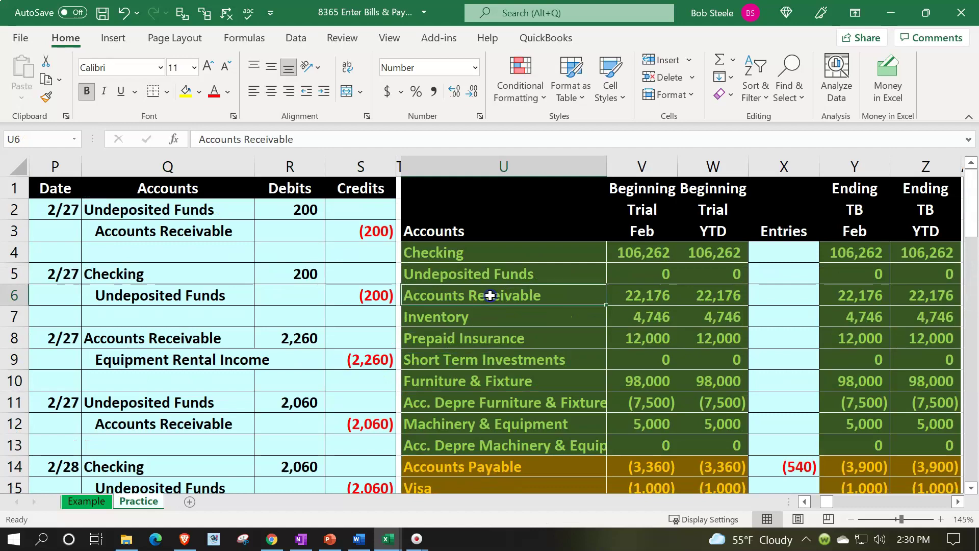
pyautogui.press('Right')
pyautogui.press('Right')
pyautogui.press('Right')
pyautogui.press('Right')
pyautogui.press('Right')
pyautogui.press('Right')
pyautogui.press('Right')
pyautogui.press('Right')
pyautogui.press('Right')
pyautogui.press('Right')
pyautogui.press('Right')
pyautogui.press('Right')
pyautogui.press('Right')
pyautogui.press('Right')
pyautogui.press('Right')
pyautogui.press('Right')
pyautogui.press('Right')
pyautogui.press('Right')
pyautogui.press('Right')
pyautogui.press('Right')
pyautogui.press('Right')
pyautogui.press('Right')
pyautogui.press('Right')
pyautogui.press('Right')
pyautogui.press('Right')
pyautogui.press('Right')
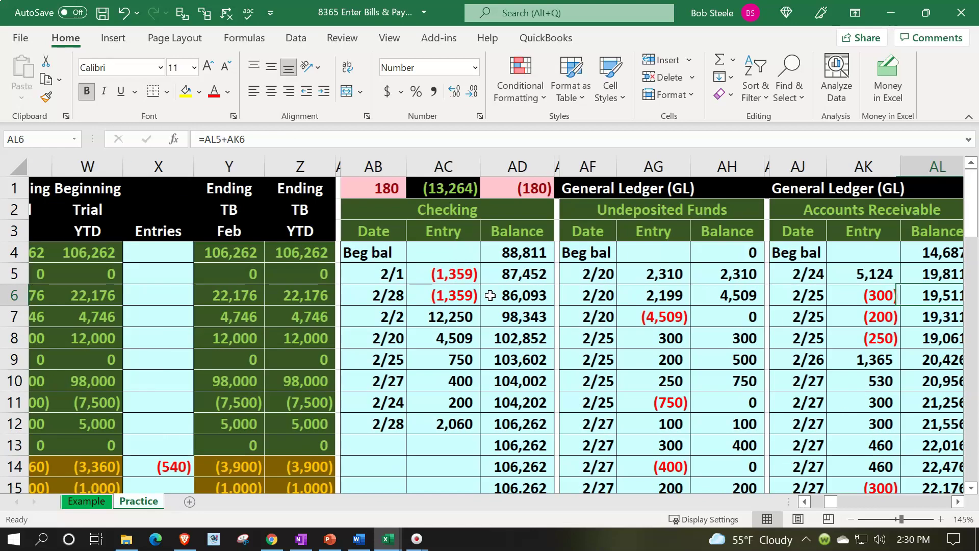
pyautogui.press('Right')
pyautogui.press('Right')
pyautogui.press('Right')
pyautogui.press('Right')
pyautogui.press('Right')
pyautogui.press('Right')
pyautogui.press('Right')
pyautogui.press('Right')
pyautogui.press('Right')
pyautogui.press('Right')
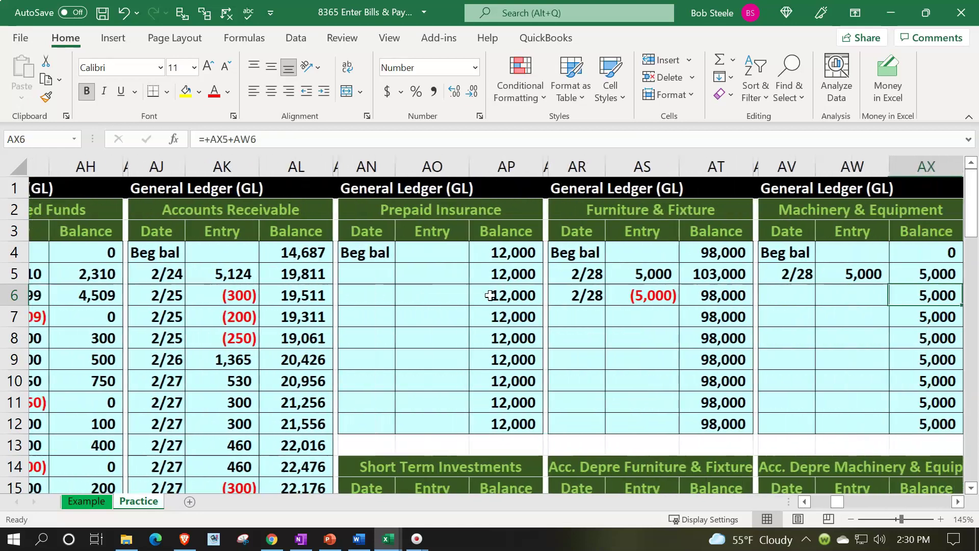
pyautogui.press('Right')
pyautogui.press('Right')
pyautogui.press('Right')
pyautogui.press('Right')
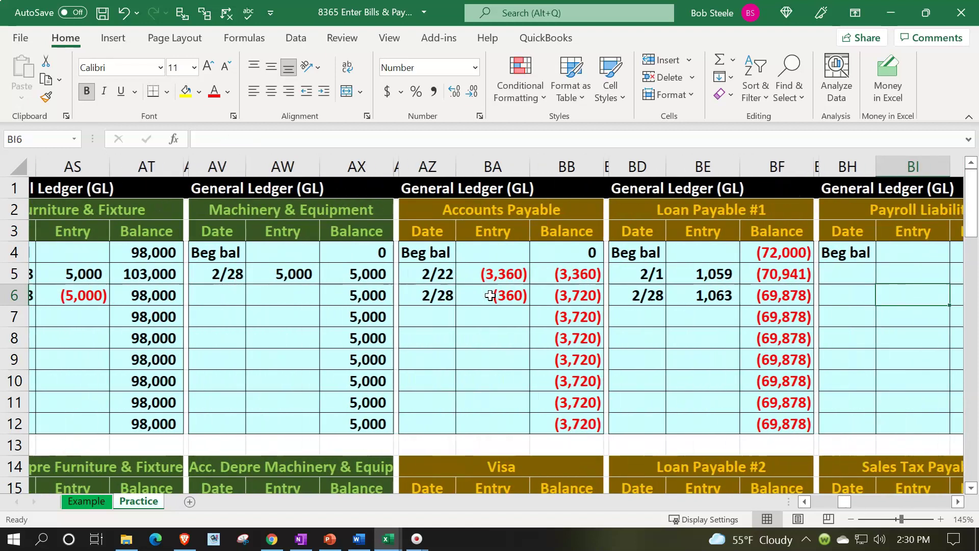
pyautogui.press('Left')
pyautogui.press('Left')
pyautogui.press('Left')
pyautogui.press('Left')
pyautogui.press('Left')
pyautogui.press('Left')
pyautogui.press('Left')
pyautogui.press('Left')
pyautogui.press('Left')
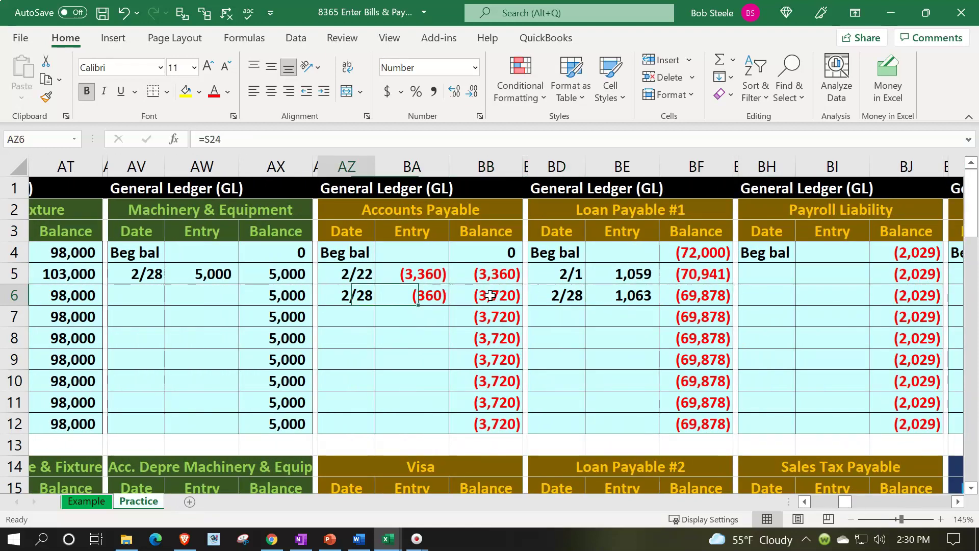
pyautogui.press('Down')
pyautogui.write('2')
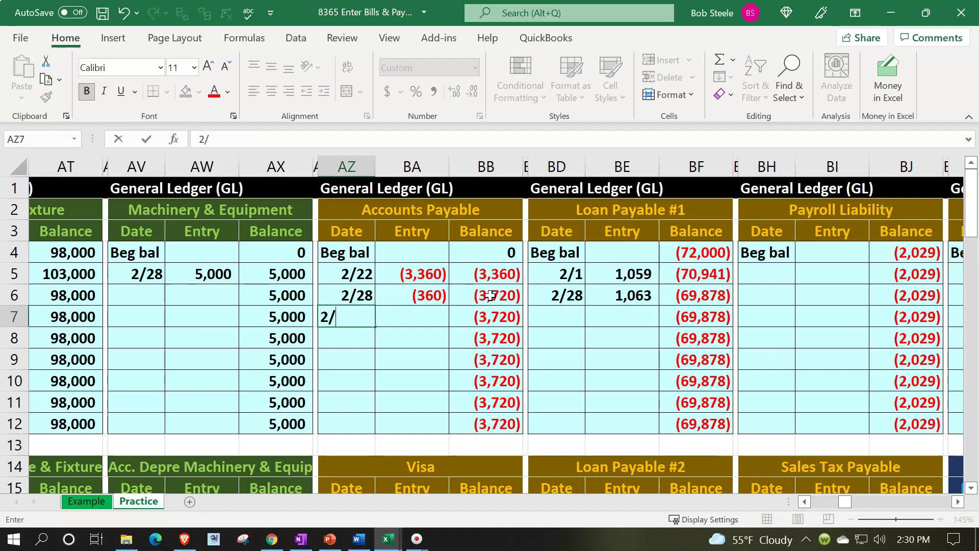
pyautogui.press('Tab')
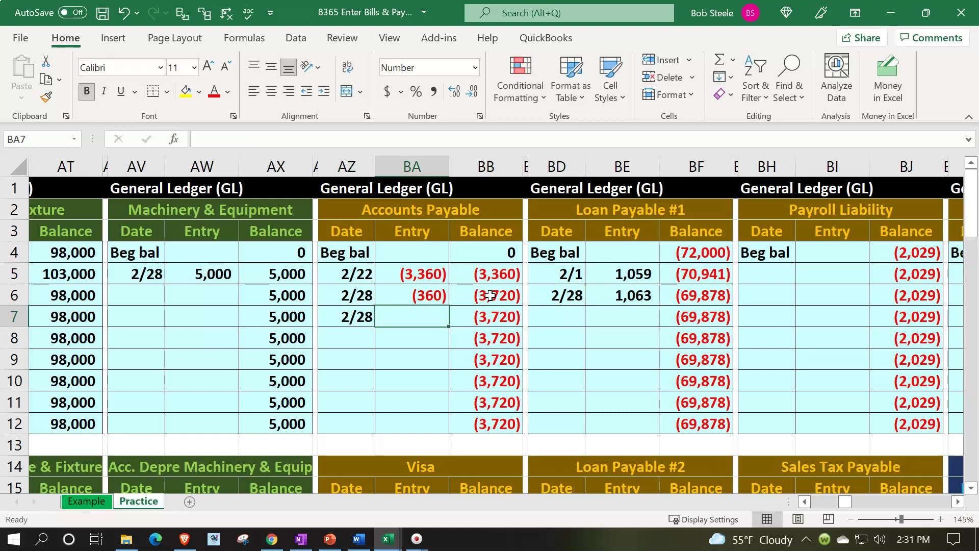
# Post the Accounts Payable entry in BA7 with a formula linking to the journal's Internet Expense bill credit in S27.
pyautogui.write('=')
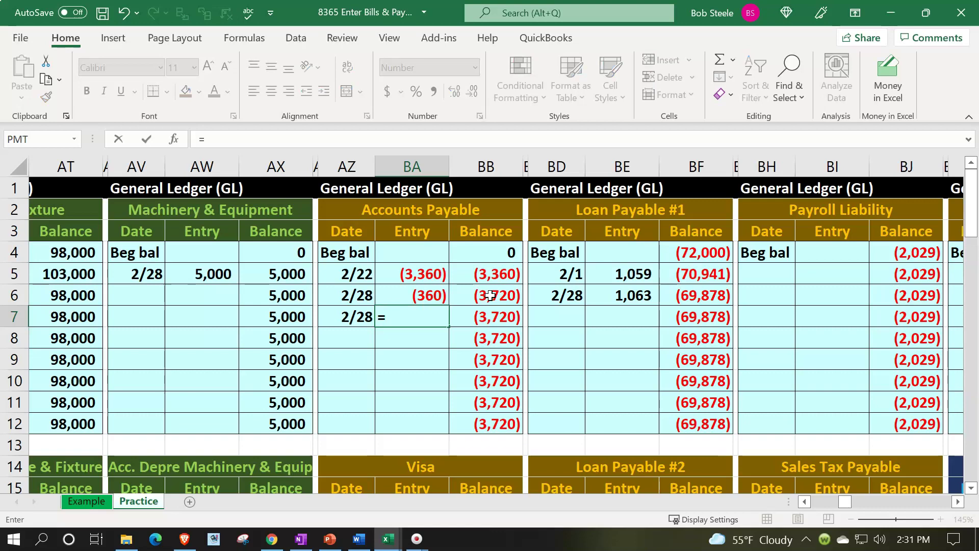
pyautogui.press('Left')
pyautogui.press('Left')
pyautogui.press('Left')
pyautogui.press('Left')
pyautogui.press('Left')
pyautogui.press('Left')
pyautogui.press('Left')
pyautogui.press('Left')
pyautogui.press('Left')
pyautogui.press('Left')
pyautogui.press('Left')
pyautogui.press('Left')
pyautogui.press('Left')
pyautogui.press('Left')
pyautogui.press('Left')
pyautogui.press('Left')
pyautogui.press('Left')
pyautogui.press('Left')
pyautogui.press('Left')
pyautogui.press('Left')
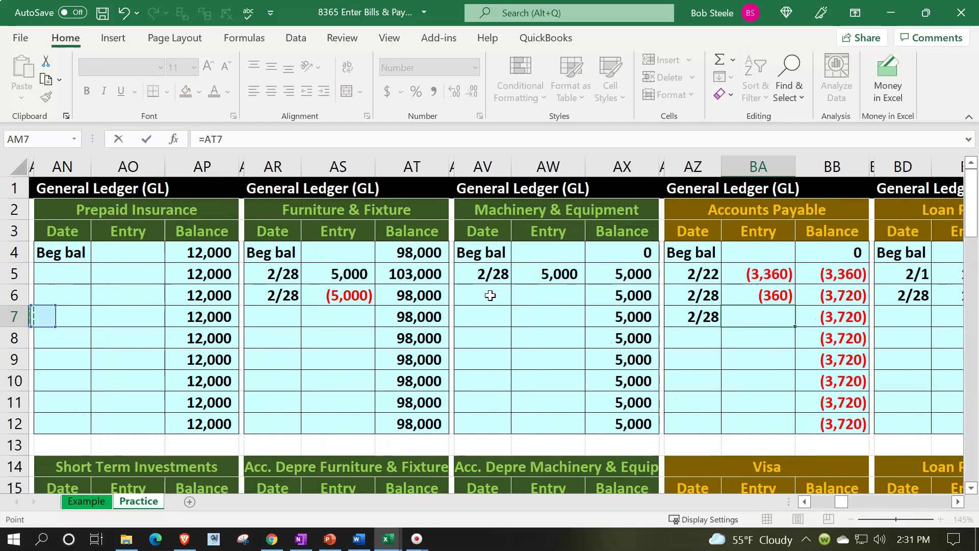
pyautogui.press('Left')
pyautogui.press('Left')
pyautogui.press('Left')
pyautogui.press('Down')
pyautogui.press('Down')
pyautogui.press('Down')
pyautogui.press('Down')
pyautogui.press('Down')
pyautogui.press('Down')
pyautogui.press('Down')
pyautogui.press('Down')
pyautogui.press('Down')
pyautogui.press('Down')
pyautogui.press('Down')
pyautogui.press('Down')
pyautogui.press('Down')
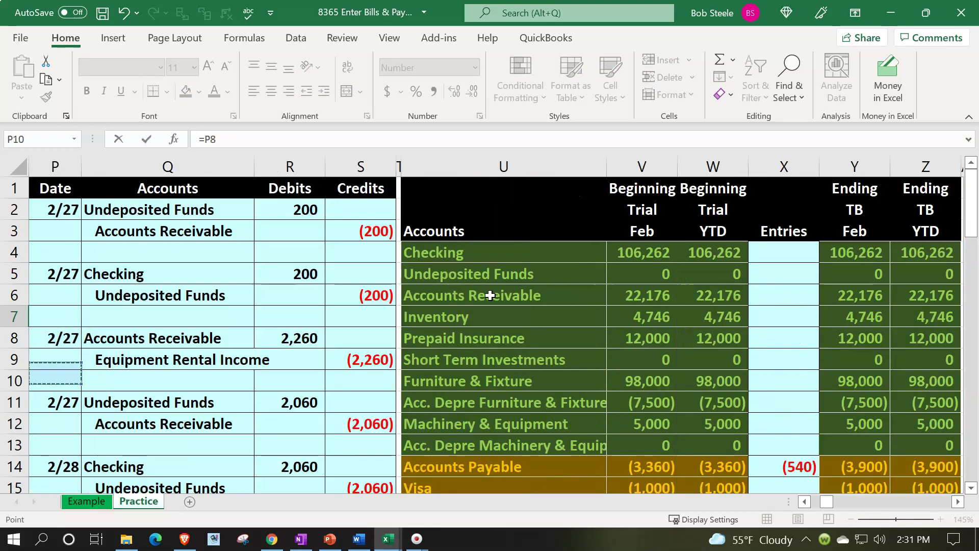
pyautogui.press('Down')
pyautogui.press('Down')
pyautogui.press('Down')
pyautogui.press('Down')
pyautogui.press('Down')
pyautogui.press('Down')
pyautogui.press('Down')
pyautogui.press('Down')
pyautogui.press('Down')
pyautogui.press('Down')
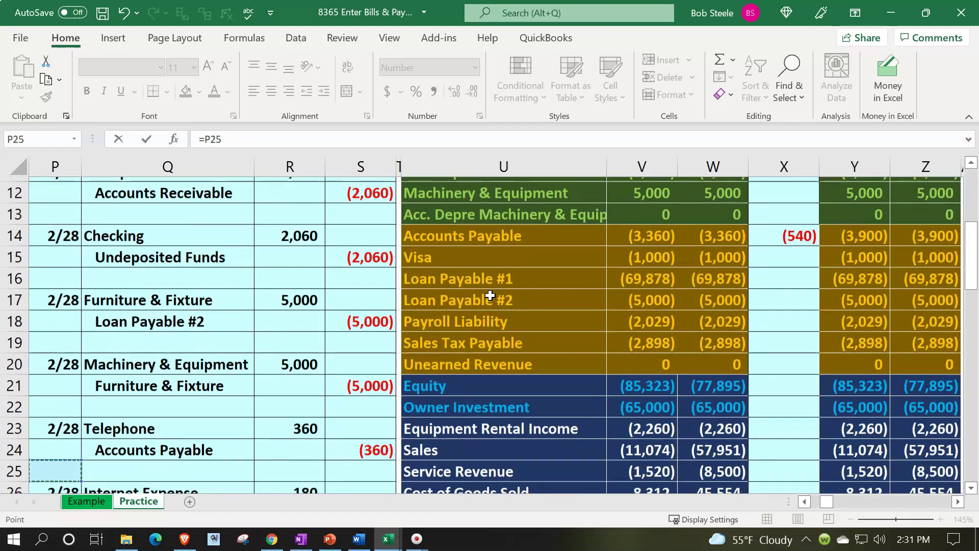
pyautogui.press('Right')
pyautogui.press('Right')
pyautogui.press('Right')
pyautogui.press('Up')
pyautogui.press('Up')
pyautogui.press('Up')
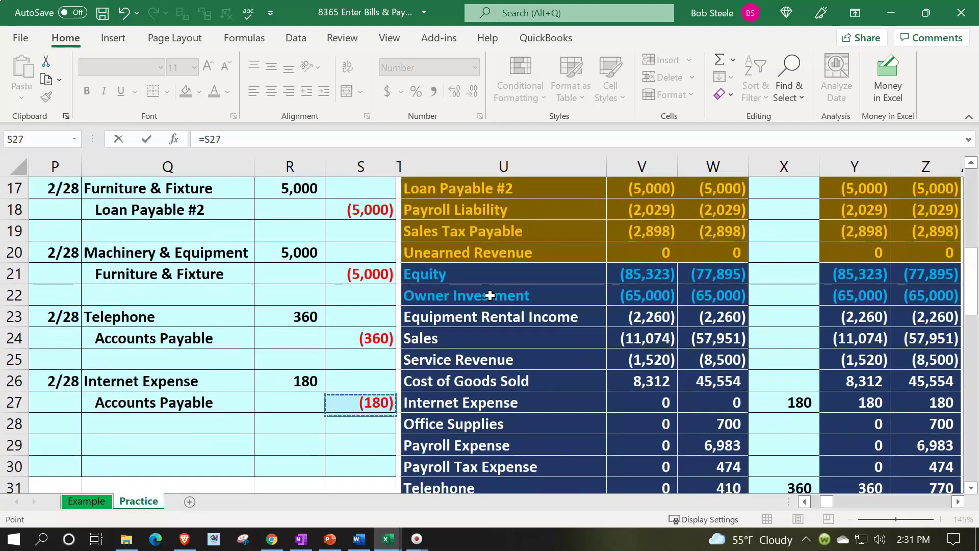
pyautogui.press('Return')
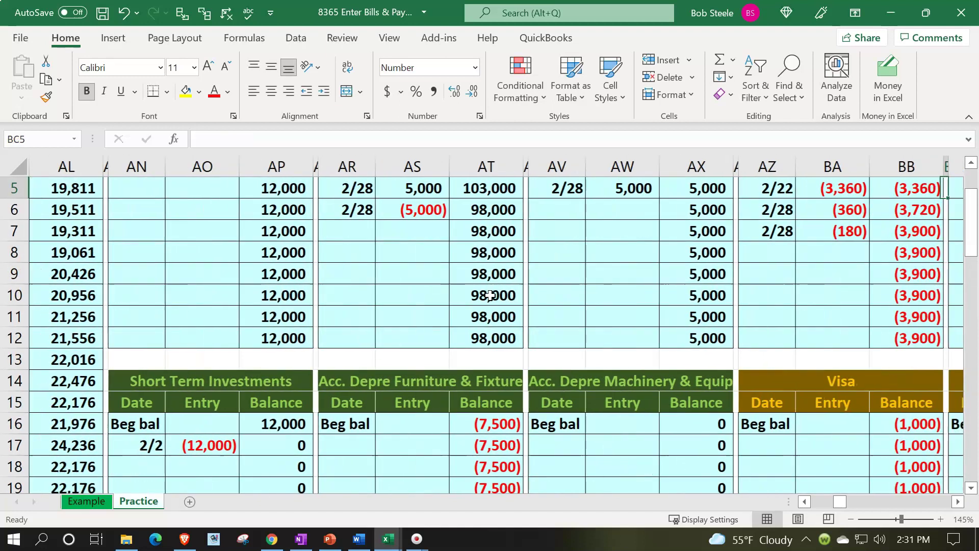
# Compare the Accounts Payable ledger's running balance in BB7 with the trial balance's ending Accounts Payable balances in Y14:Z14.
pyautogui.press('Left')
pyautogui.scroll(2, 490, 294)
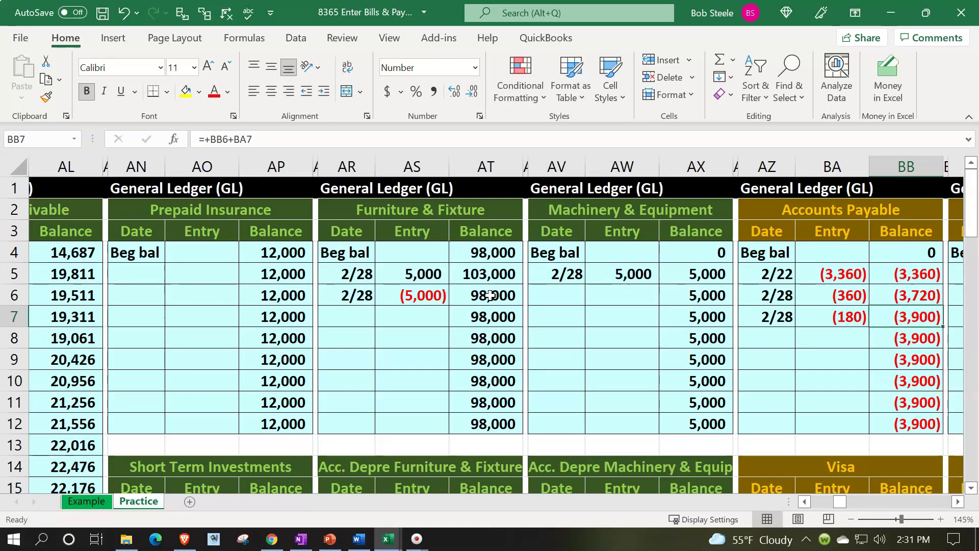
pyautogui.press('Left')
pyautogui.press('Left')
pyautogui.press('Left')
pyautogui.press('Left')
pyautogui.press('Left')
pyautogui.press('Left')
pyautogui.press('Left')
pyautogui.press('Left')
pyautogui.press('Left')
pyautogui.press('Left')
pyautogui.press('Left')
pyautogui.press('Left')
pyautogui.press('Left')
pyautogui.press('Left')
pyautogui.press('Left')
pyautogui.press('Left')
pyautogui.press('Left')
pyautogui.press('Left')
pyautogui.press('Left')
pyautogui.press('Left')
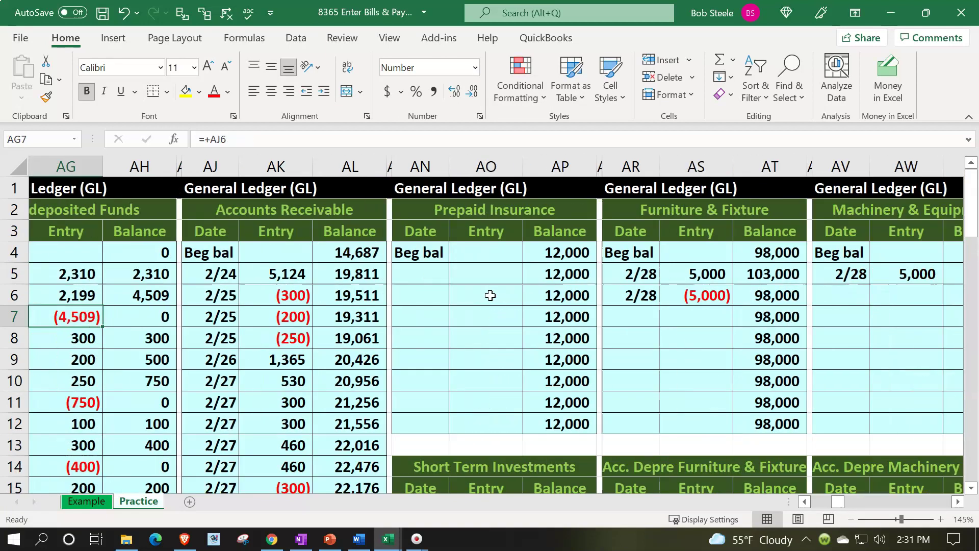
pyautogui.press('Left')
pyautogui.press('Left')
pyautogui.press('Left')
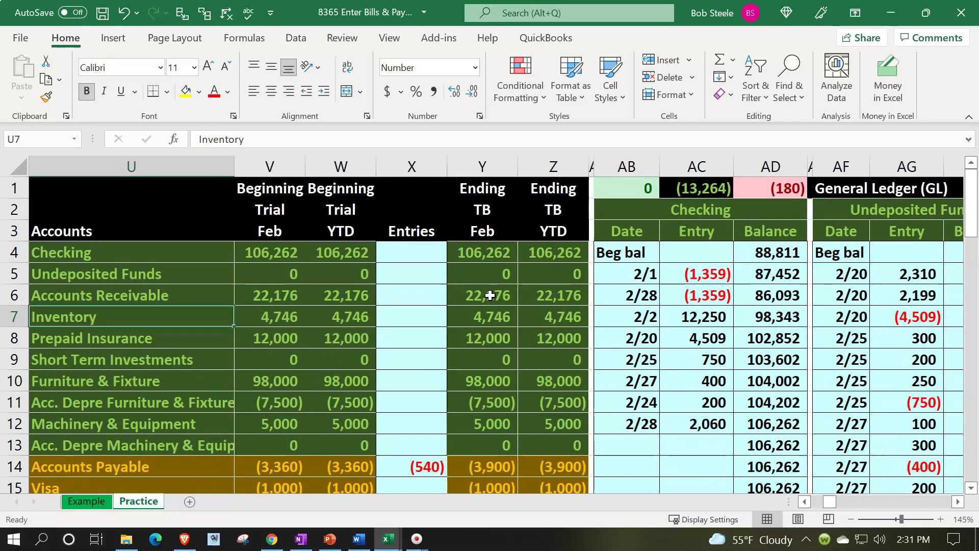
pyautogui.scroll(-1, 438, 366)
pyautogui.moveTo(486, 400); pyautogui.dragTo(545, 410)
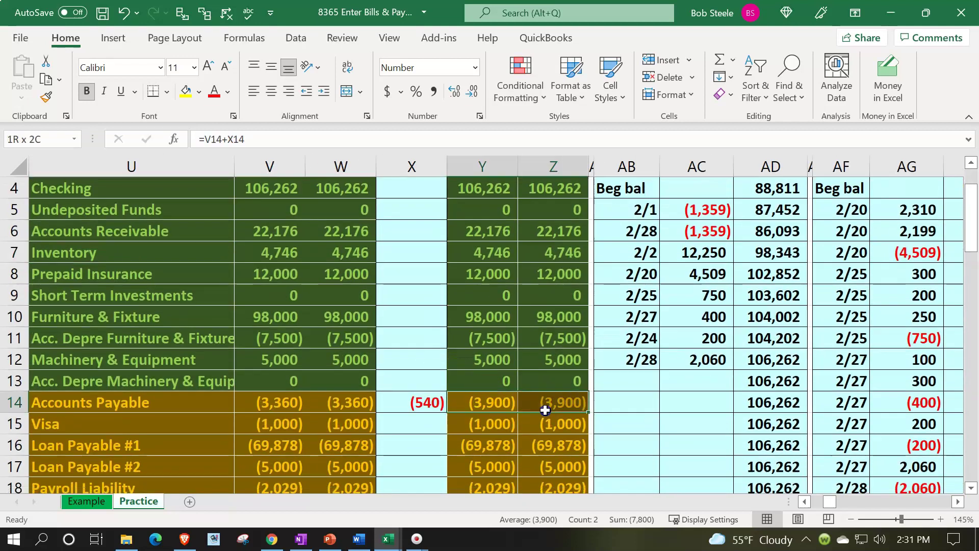
pyautogui.scroll(1, 545, 411)
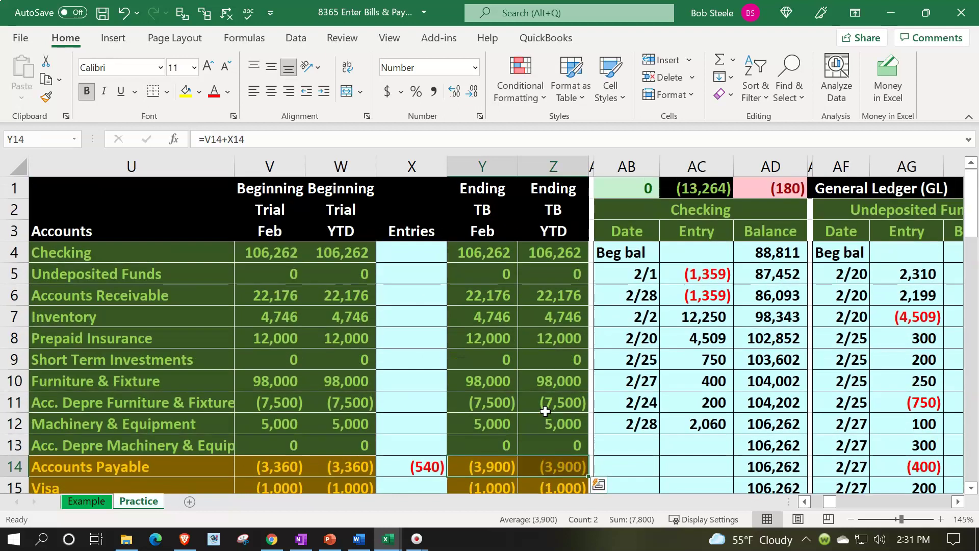
# Compare the trial balance's ending YTD net income in Z36 with the general ledger's net income total in AC1 and difference in AD1.
pyautogui.scroll(-5, 555, 354)
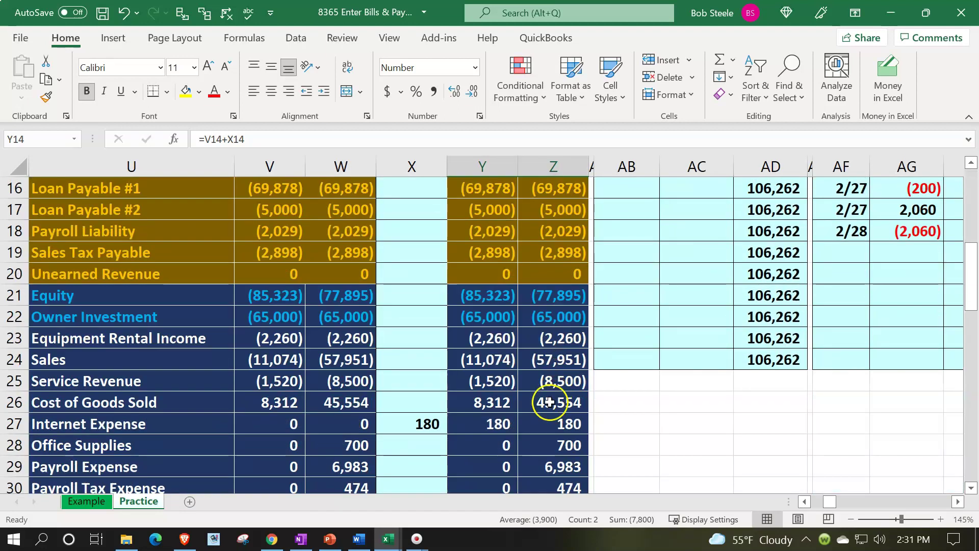
pyautogui.scroll(5, 546, 412)
pyautogui.click(573, 316)
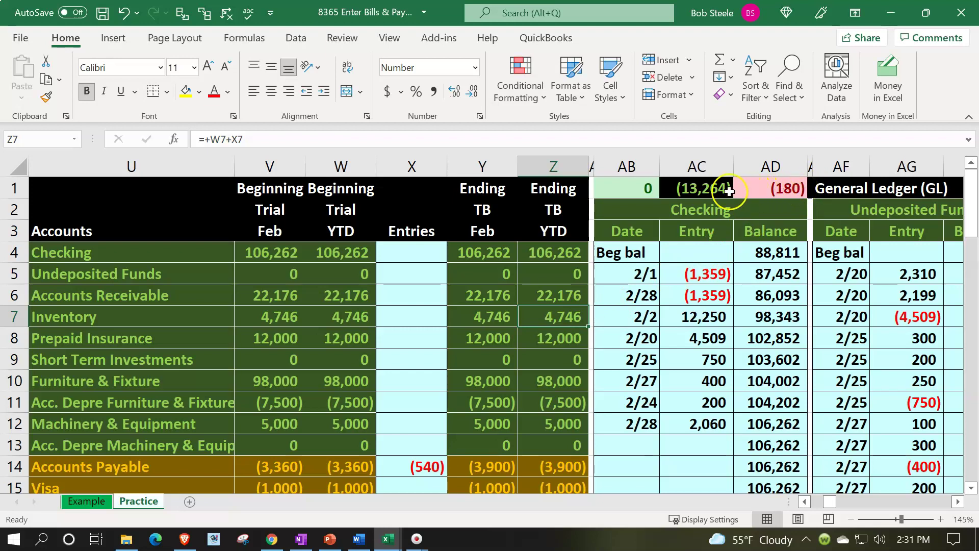
pyautogui.scroll(-5, 654, 266)
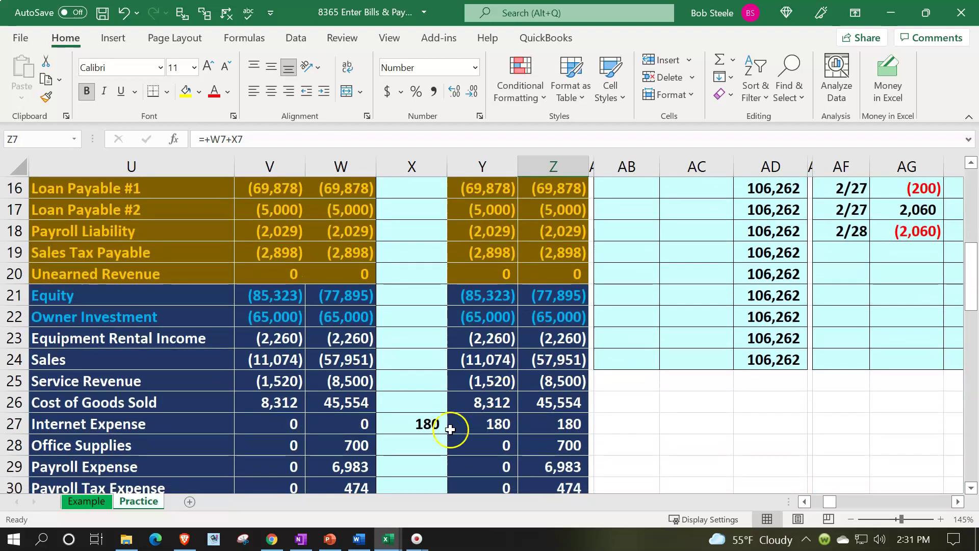
pyautogui.scroll(5, 449, 428)
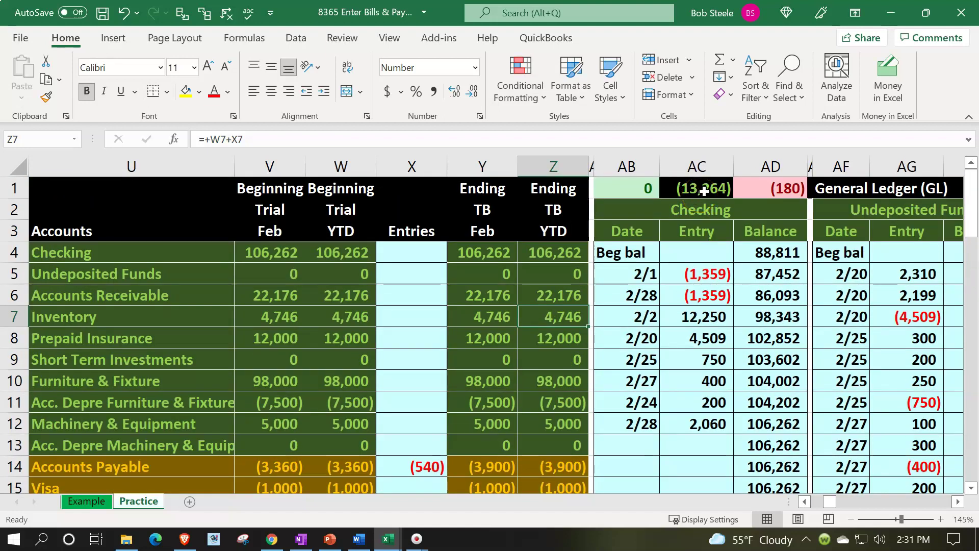
pyautogui.scroll(-9, 655, 284)
pyautogui.click(584, 360)
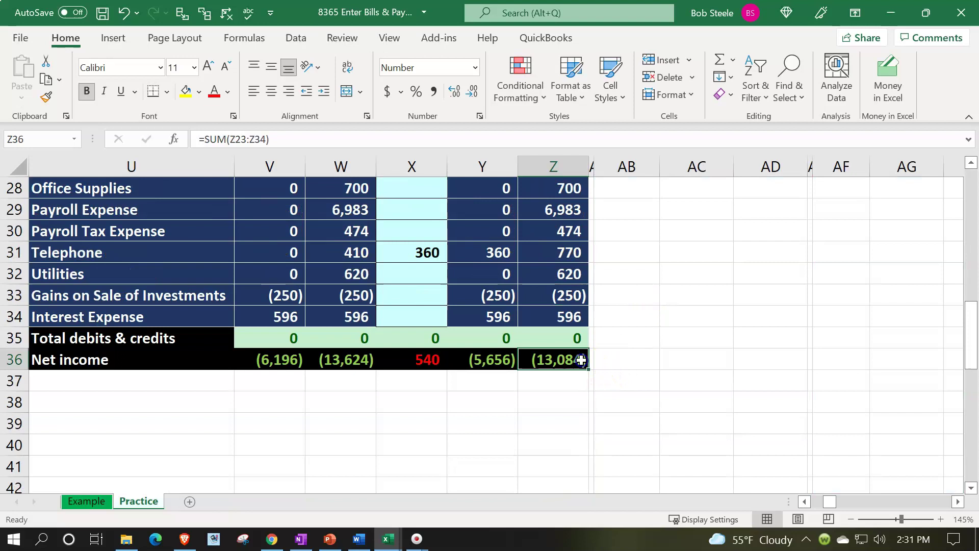
pyautogui.scroll(9, 625, 393)
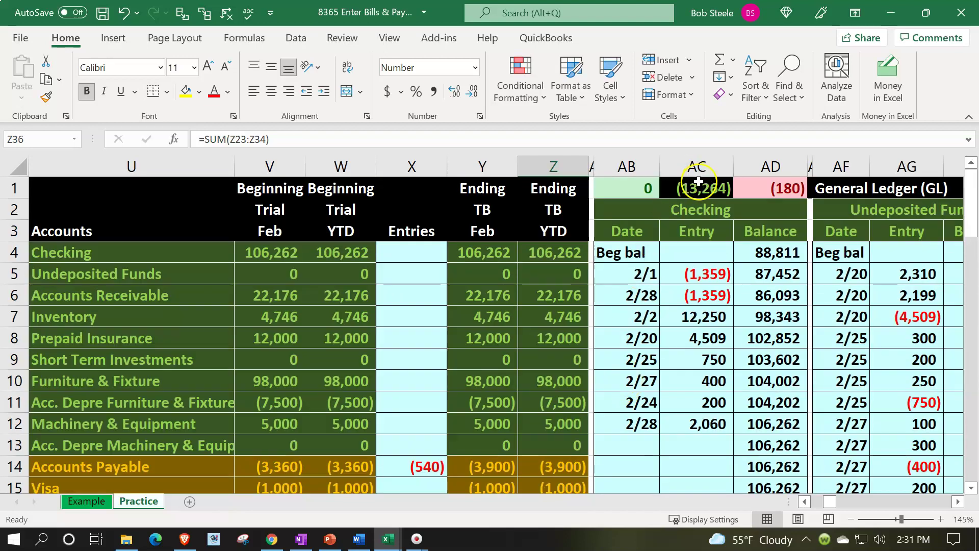
# Extend the general ledger's net income formula in AC1 by adding the Internet Expense account's ending balance in CD12.
pyautogui.doubleClick(696, 187)
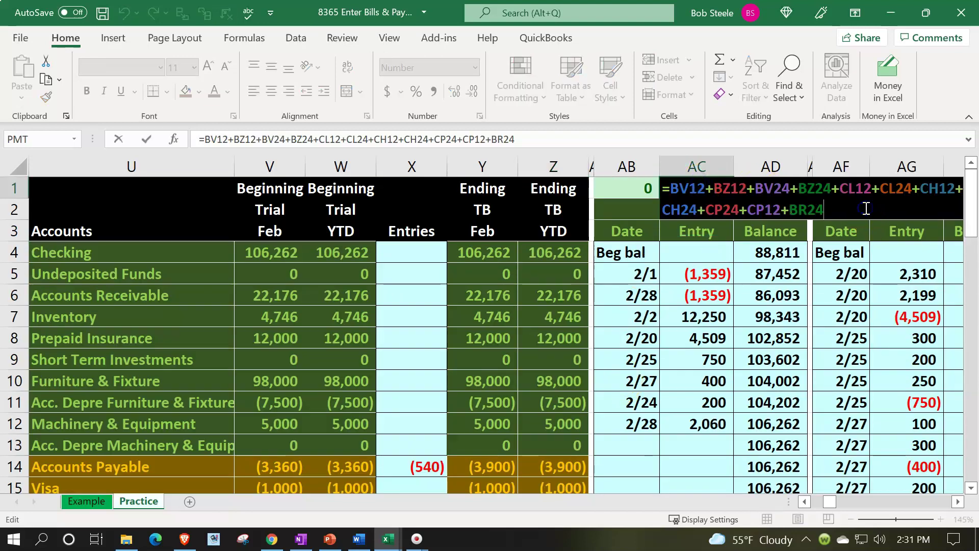
pyautogui.click(832, 246)
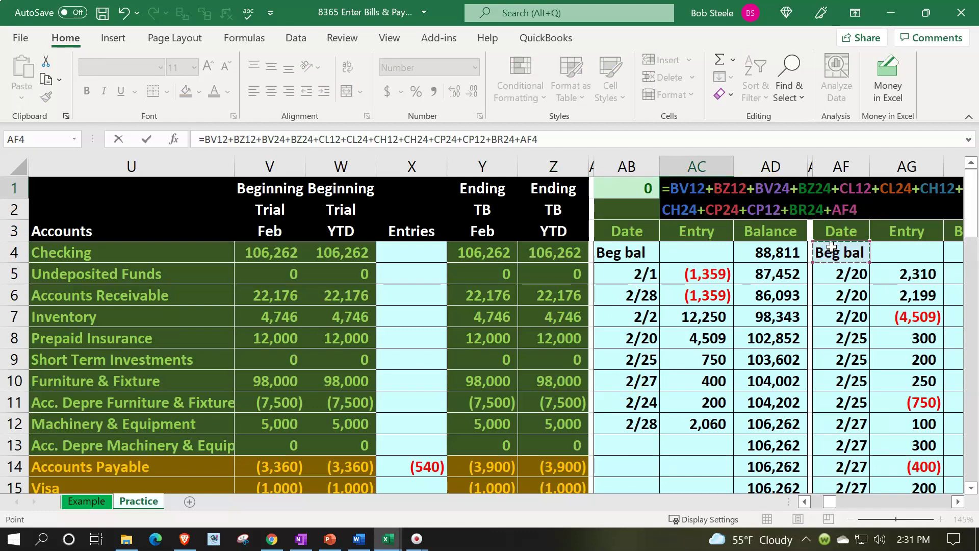
pyautogui.press('Right')
pyautogui.press('Right')
pyautogui.press('Right')
pyautogui.press('Right')
pyautogui.press('Right')
pyautogui.press('Right')
pyautogui.press('Right')
pyautogui.press('Right')
pyautogui.press('Right')
pyautogui.press('Right')
pyautogui.press('Right')
pyautogui.press('Right')
pyautogui.press('Right')
pyautogui.press('Right')
pyautogui.press('Right')
pyautogui.press('Right')
pyautogui.press('Right')
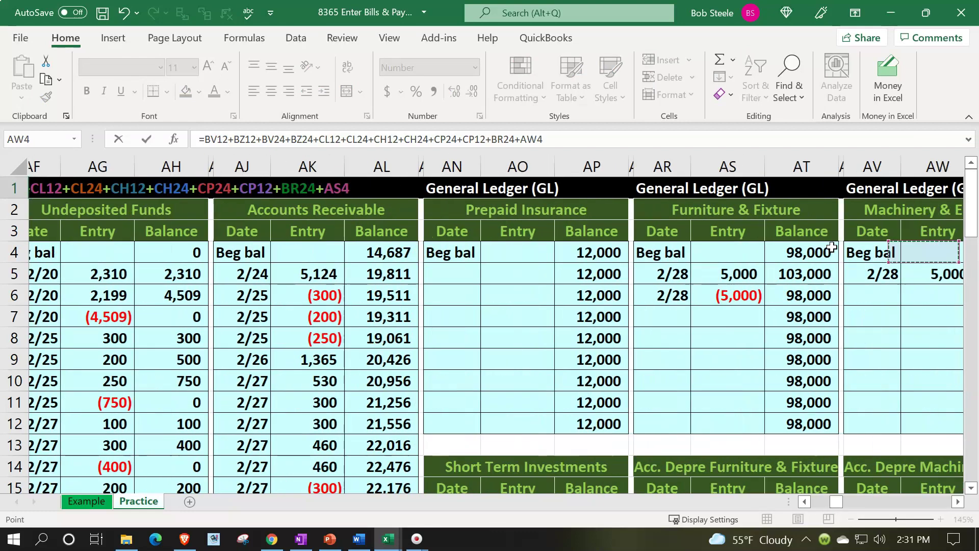
pyautogui.press('Right')
pyautogui.press('Right')
pyautogui.press('Right')
pyautogui.press('Right')
pyautogui.press('Right')
pyautogui.press('Right')
pyautogui.press('Right')
pyautogui.press('Right')
pyautogui.press('Right')
pyautogui.press('Right')
pyautogui.press('Right')
pyautogui.press('Right')
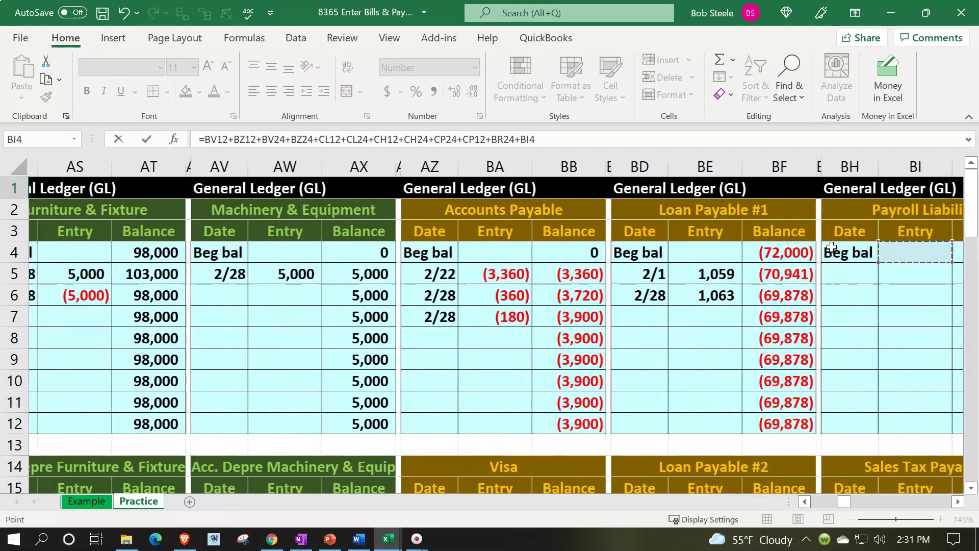
pyautogui.press('Right')
pyautogui.press('Right')
pyautogui.press('Right')
pyautogui.press('Right')
pyautogui.press('Right')
pyautogui.press('Right')
pyautogui.press('Right')
pyautogui.press('Right')
pyautogui.press('Right')
pyautogui.press('Right')
pyautogui.press('Right')
pyautogui.press('Right')
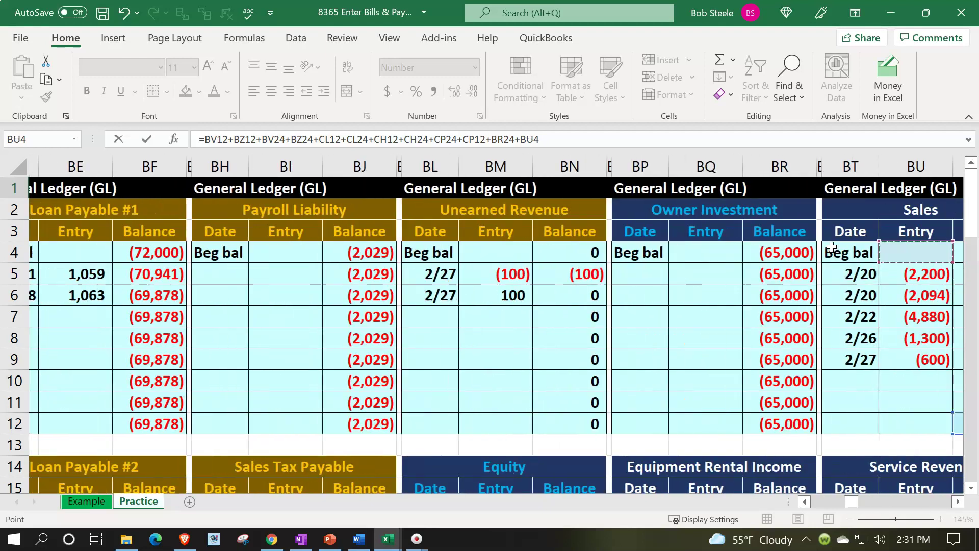
pyautogui.press('Right')
pyautogui.press('Right')
pyautogui.press('Right')
pyautogui.press('Right')
pyautogui.press('Right')
pyautogui.press('Right')
pyautogui.press('Right')
pyautogui.press('Right')
pyautogui.press('Right')
pyautogui.press('Right')
pyautogui.press('Right')
pyautogui.press('Down')
pyautogui.press('Down')
pyautogui.press('Down')
pyautogui.press('Down')
pyautogui.press('Down')
pyautogui.press('Down')
pyautogui.press('Down')
pyautogui.press('Down')
pyautogui.press('Left')
pyautogui.press('Left')
pyautogui.press('Return')
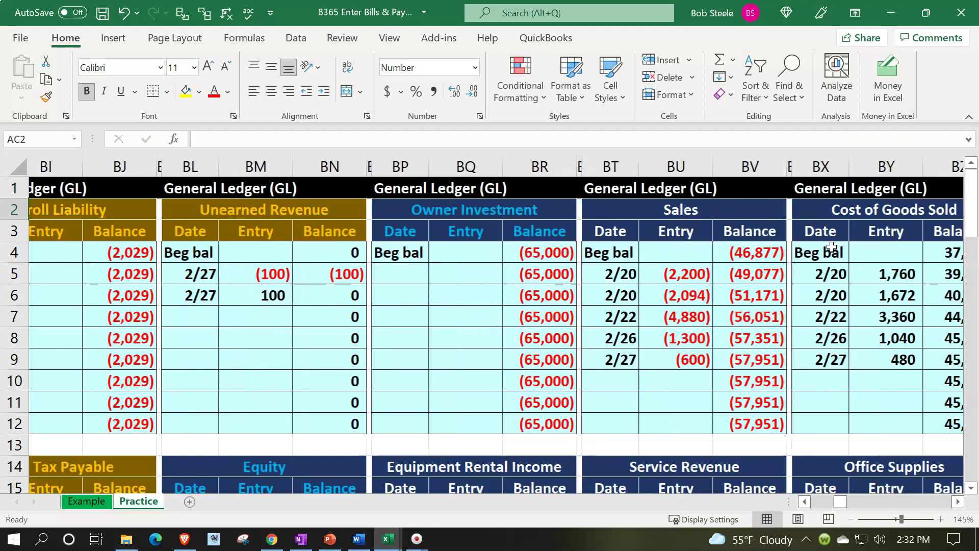
# Compare the general ledger's net income total in AC1 and difference in AD1 with the trial balance's ending YTD net income in Z36.
pyautogui.press('Up')
pyautogui.press('Right')
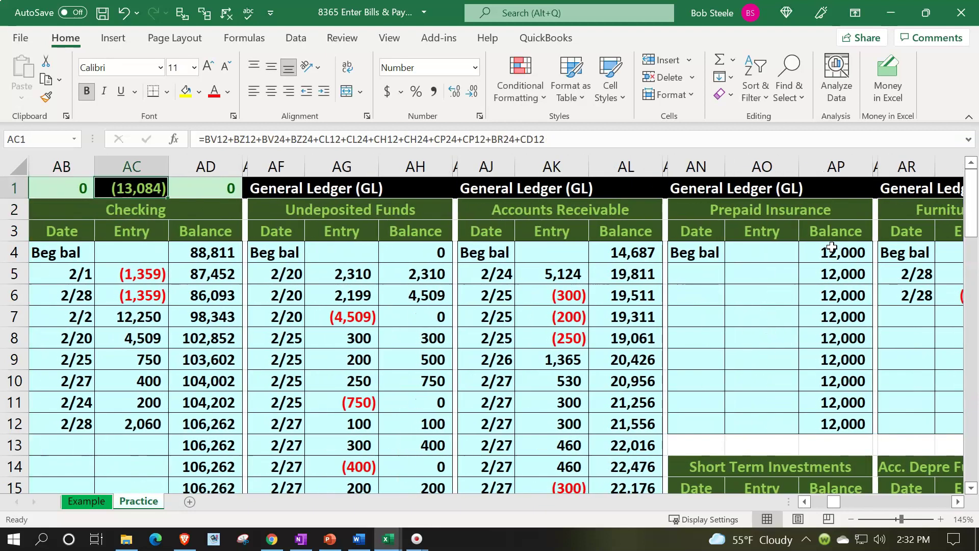
pyautogui.press('Left')
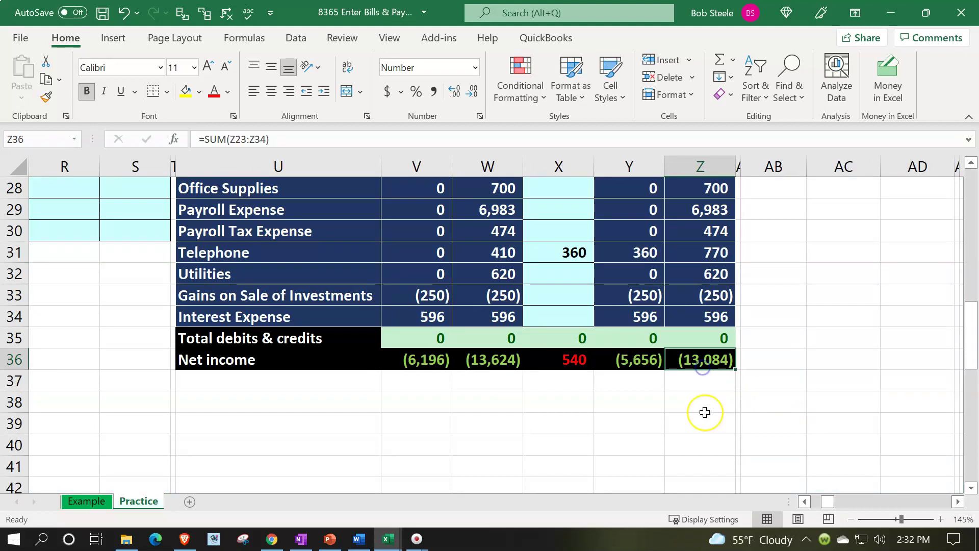
pyautogui.scroll(9, 705, 412)
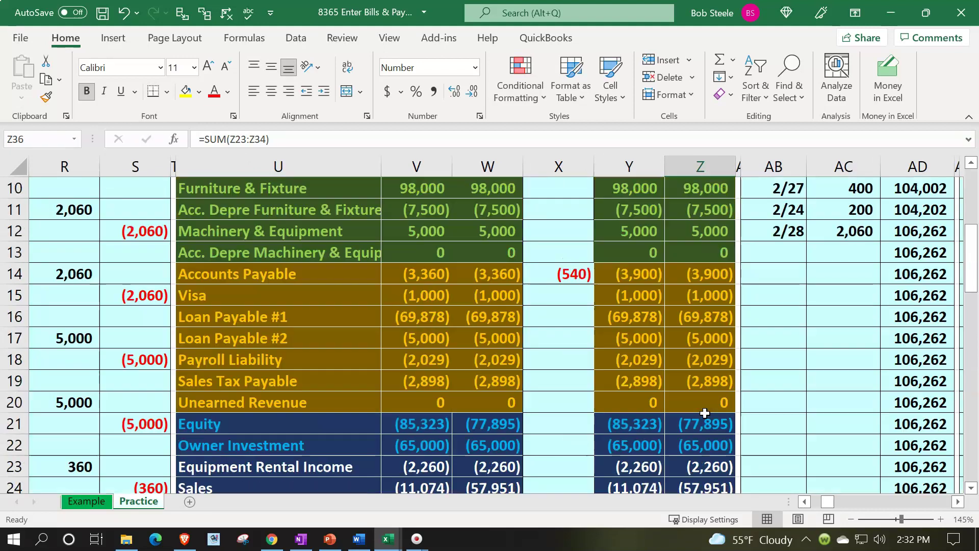
# Name the blank vendor account below Verizon in the AP Subsidiary Ledger "Spectrum" in DT14.
pyautogui.click(710, 329)
pyautogui.press('Right')
pyautogui.press('Right')
pyautogui.press('Right')
pyautogui.press('Right')
pyautogui.press('Right')
pyautogui.press('Right')
pyautogui.press('Right')
pyautogui.press('Right')
pyautogui.press('Right')
pyautogui.press('Right')
pyautogui.press('Right')
pyautogui.press('Right')
pyautogui.press('Right')
pyautogui.press('Right')
pyautogui.press('Right')
pyautogui.press('Right')
pyautogui.press('Right')
pyautogui.press('Right')
pyautogui.press('Right')
pyautogui.press('Right')
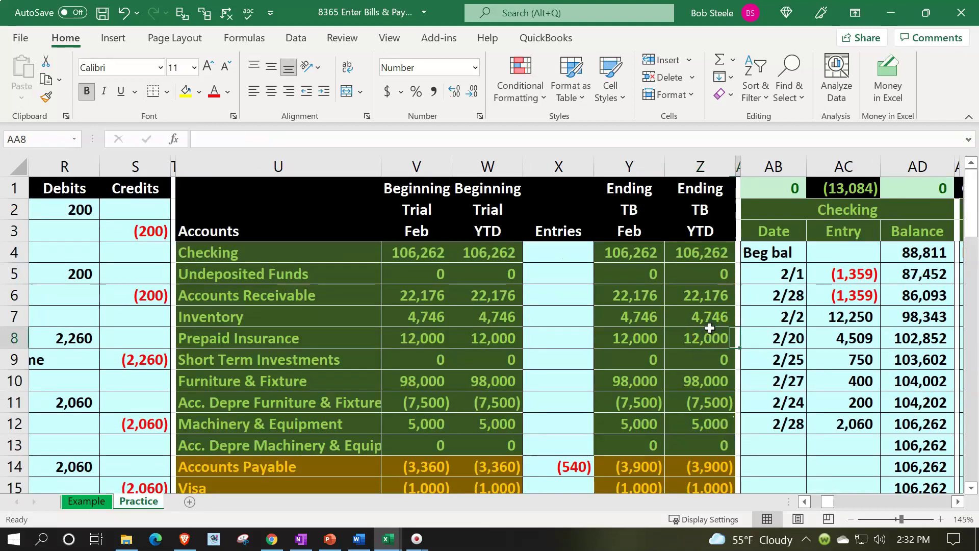
pyautogui.press('Right')
pyautogui.press('Right')
pyautogui.press('Right')
pyautogui.press('Right')
pyautogui.press('Right')
pyautogui.press('Right')
pyautogui.press('Right')
pyautogui.press('Right')
pyautogui.press('Right')
pyautogui.press('Right')
pyautogui.press('Right')
pyautogui.press('Right')
pyautogui.press('Right')
pyautogui.press('Right')
pyautogui.press('Right')
pyautogui.press('Right')
pyautogui.press('Right')
pyautogui.press('Right')
pyautogui.press('Right')
pyautogui.press('Right')
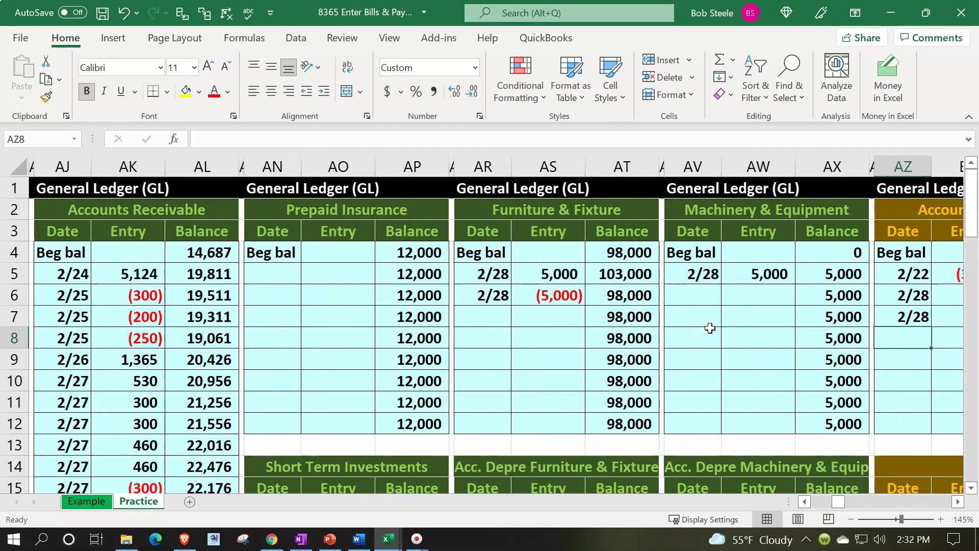
pyautogui.press('Right')
pyautogui.press('Right')
pyautogui.press('Right')
pyautogui.press('Right')
pyautogui.press('Right')
pyautogui.press('Right')
pyautogui.press('Right')
pyautogui.press('Right')
pyautogui.press('Right')
pyautogui.press('Right')
pyautogui.press('Right')
pyautogui.press('Right')
pyautogui.press('Right')
pyautogui.press('Right')
pyautogui.press('Right')
pyautogui.press('Right')
pyautogui.press('Right')
pyautogui.press('Right')
pyautogui.press('Right')
pyautogui.press('Right')
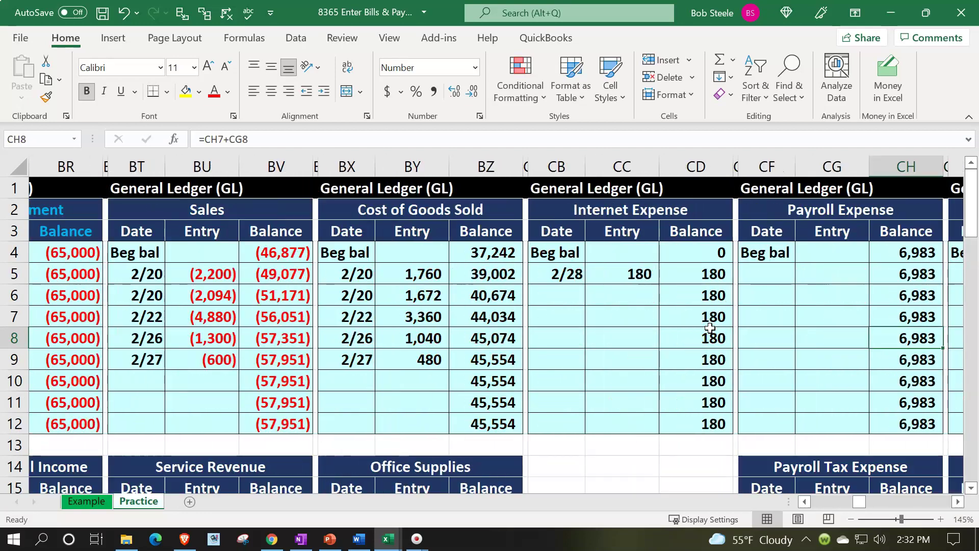
pyautogui.press('Right')
pyautogui.press('Right')
pyautogui.press('Right')
pyautogui.press('Right')
pyautogui.press('Right')
pyautogui.press('Right')
pyautogui.press('Right')
pyautogui.press('Right')
pyautogui.press('Right')
pyautogui.press('Right')
pyautogui.press('Right')
pyautogui.press('Right')
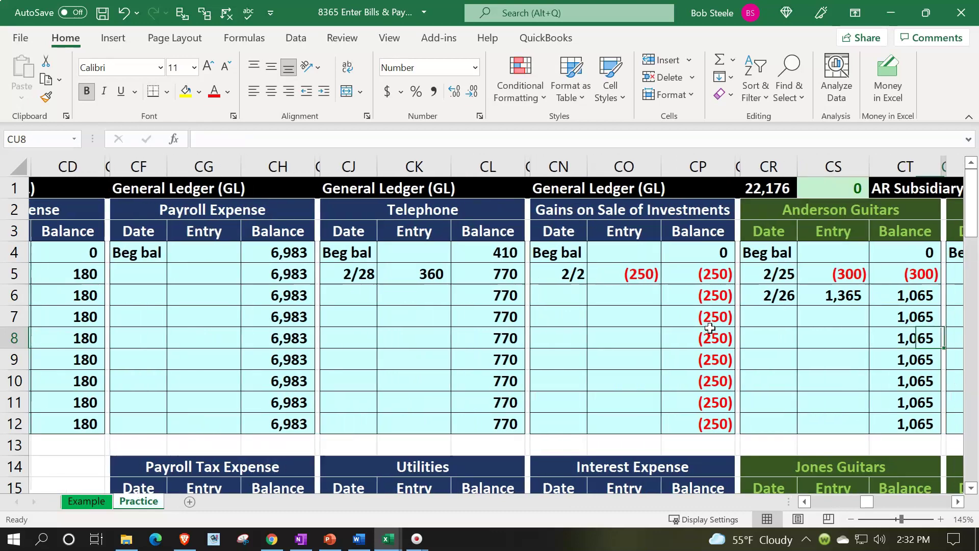
pyautogui.press('Right')
pyautogui.press('Right')
pyautogui.press('Right')
pyautogui.press('Right')
pyautogui.press('Right')
pyautogui.press('Right')
pyautogui.press('Right')
pyautogui.press('Right')
pyautogui.press('Right')
pyautogui.press('Right')
pyautogui.press('Right')
pyautogui.press('Right')
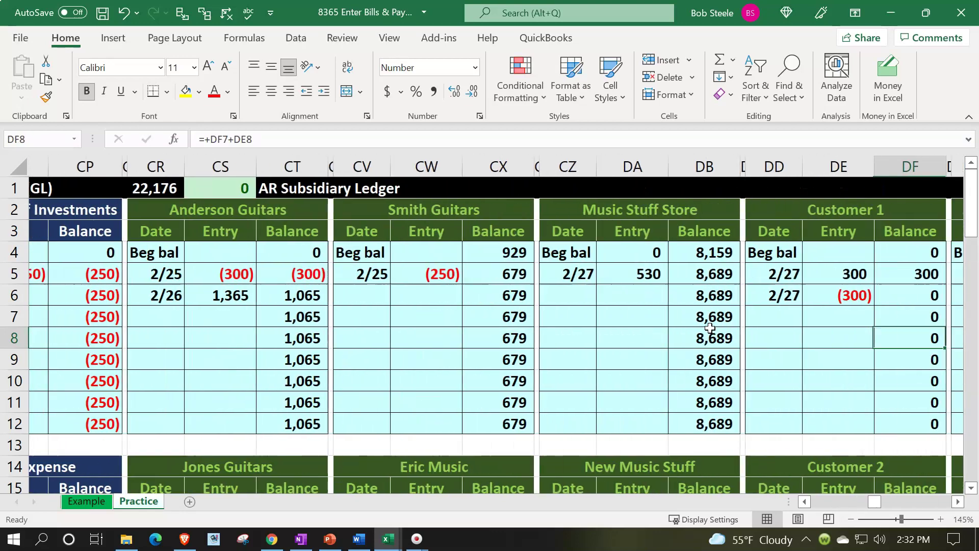
pyautogui.press('Right')
pyautogui.press('Right')
pyautogui.press('Right')
pyautogui.press('Right')
pyautogui.press('Right')
pyautogui.press('Right')
pyautogui.press('Right')
pyautogui.press('Right')
pyautogui.press('Right')
pyautogui.press('Right')
pyautogui.press('Right')
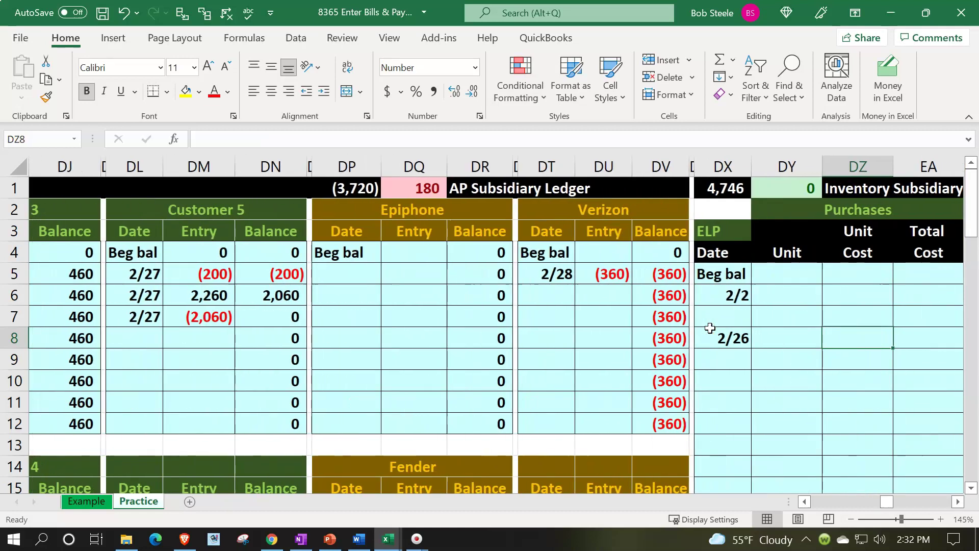
pyautogui.scroll(-1, 643, 405)
pyautogui.click(566, 406)
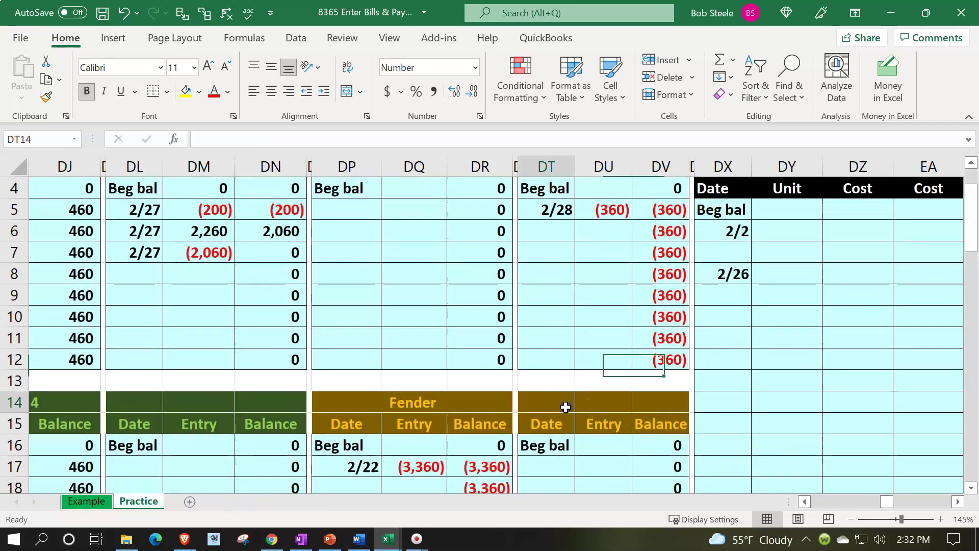
pyautogui.write('Spectr')
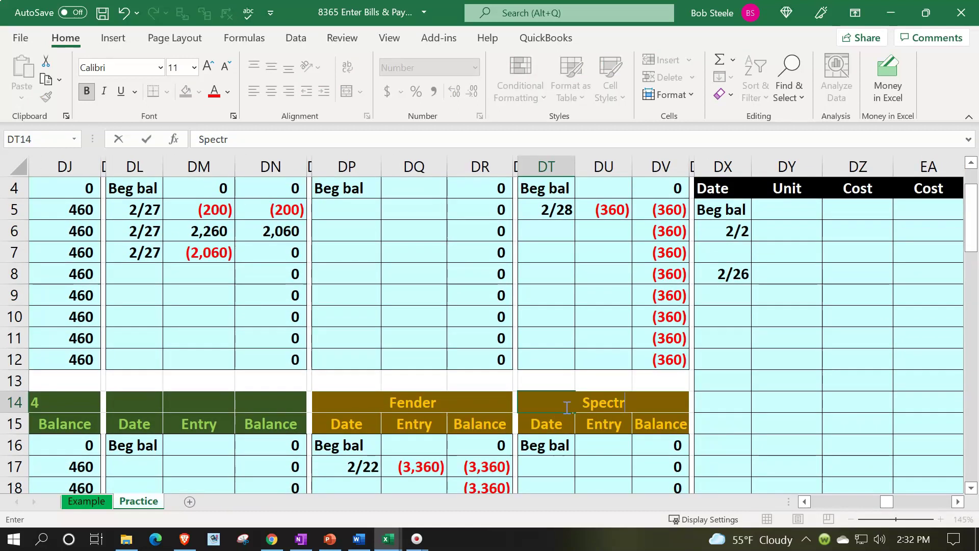
pyautogui.press('Return')
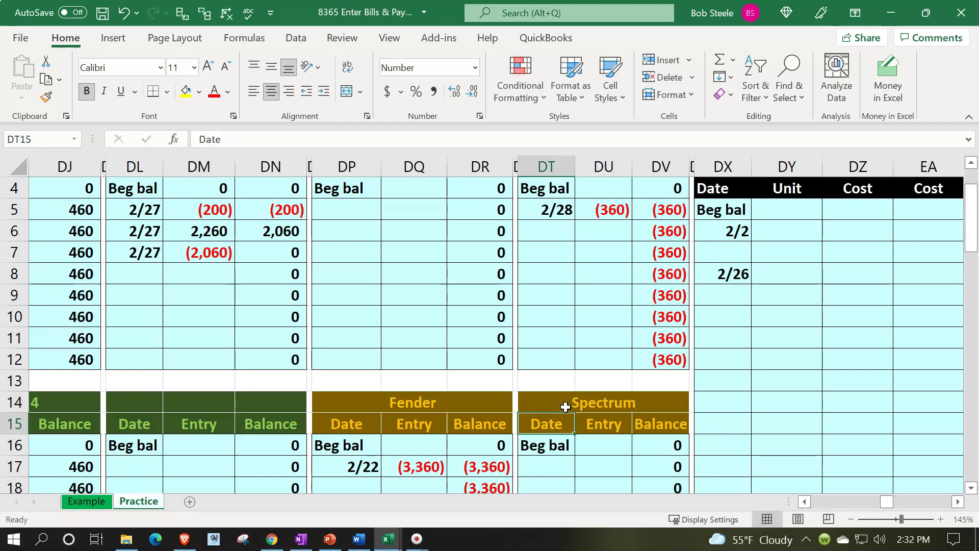
# Enter the date 2/28 in DT17, the first line below the Spectrum account's beginning balance.
pyautogui.press('Return')
pyautogui.press('Return')
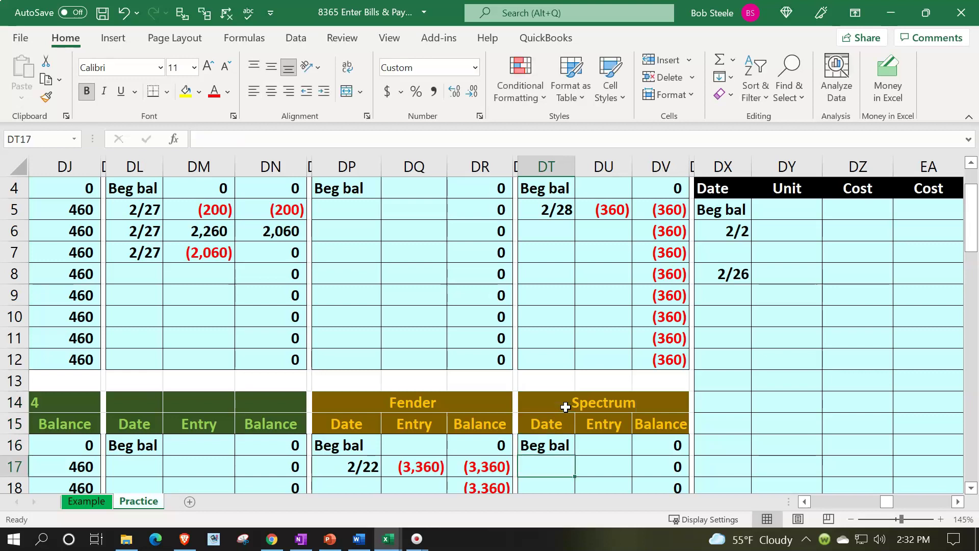
pyautogui.write('2')
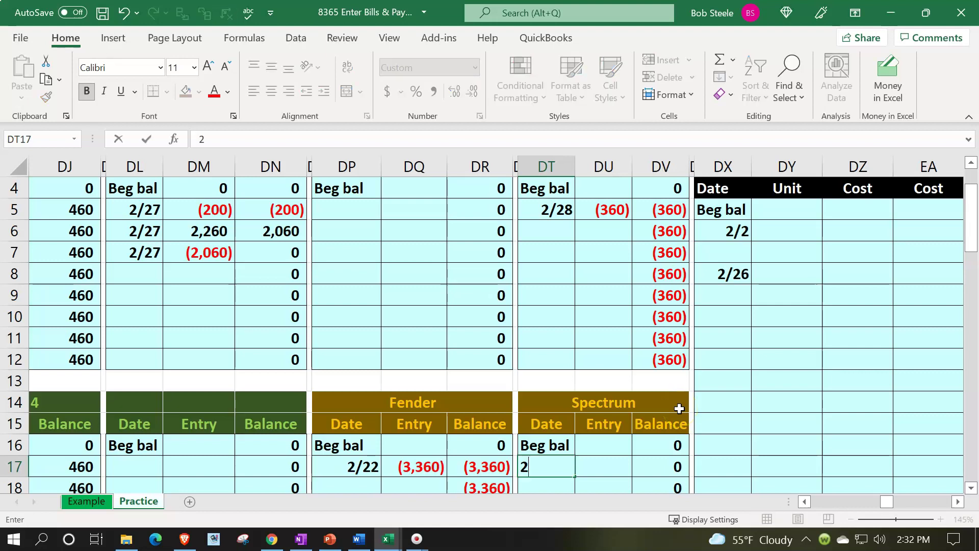
pyautogui.write('/28')
pyautogui.press('Tab')
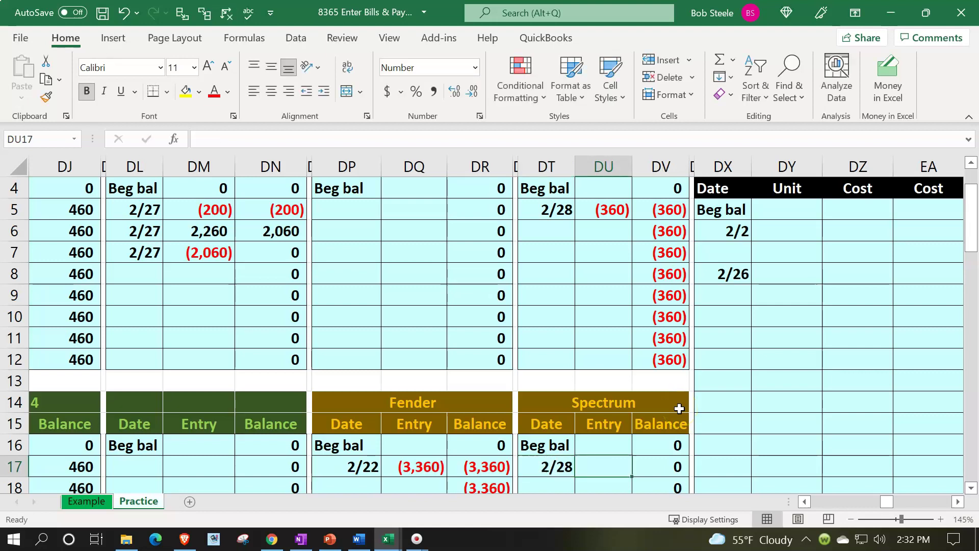
# Link the Spectrum account's 2/28 entry in DU17 to the internet bill's Accounts Payable credit in S27.
pyautogui.scroll(-1, 679, 408)
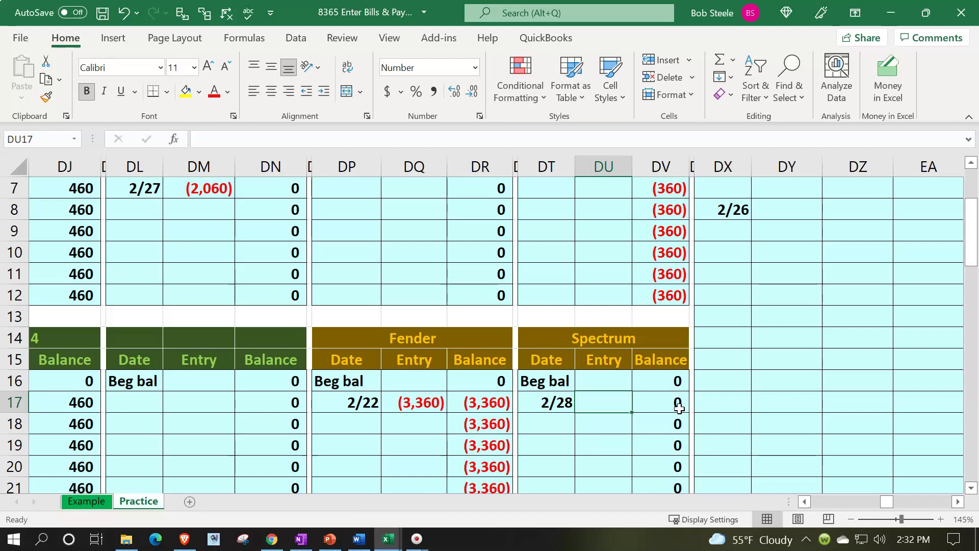
pyautogui.write('=')
pyautogui.press('Left')
pyautogui.press('Left')
pyautogui.press('Left')
pyautogui.press('Left')
pyautogui.press('Left')
pyautogui.press('Left')
pyautogui.press('Left')
pyautogui.press('Left')
pyautogui.press('Left')
pyautogui.press('Left')
pyautogui.press('Left')
pyautogui.press('Left')
pyautogui.press('Left')
pyautogui.press('Left')
pyautogui.press('Left')
pyautogui.press('Left')
pyautogui.press('Left')
pyautogui.press('Left')
pyautogui.press('Left')
pyautogui.press('Left')
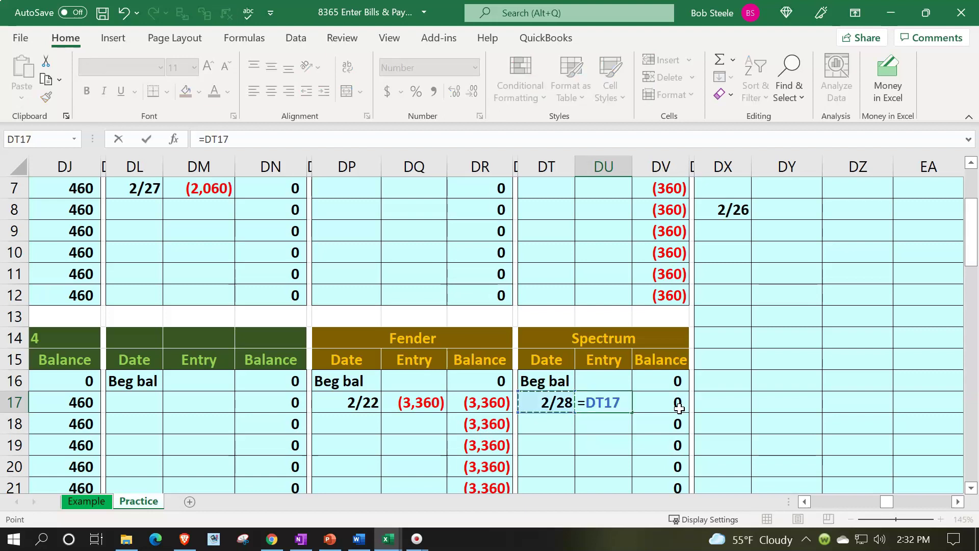
pyautogui.press('Left')
pyautogui.press('Left')
pyautogui.press('Left')
pyautogui.press('Left')
pyautogui.press('Left')
pyautogui.press('Left')
pyautogui.press('Left')
pyautogui.press('Left')
pyautogui.press('Left')
pyautogui.press('Left')
pyautogui.press('Left')
pyautogui.press('Left')
pyautogui.press('Left')
pyautogui.press('Left')
pyautogui.press('Left')
pyautogui.press('Left')
pyautogui.press('Left')
pyautogui.press('Left')
pyautogui.press('Left')
pyautogui.press('Left')
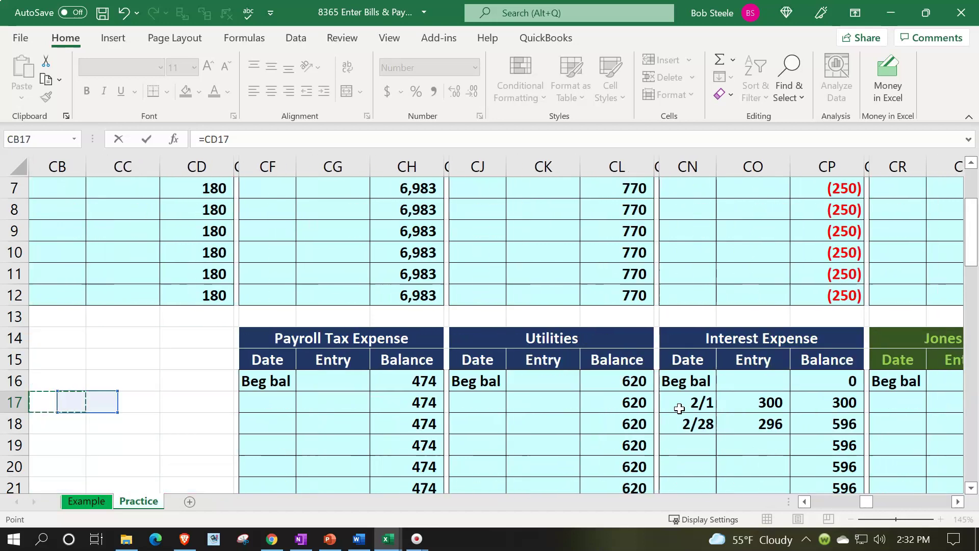
pyautogui.press('Left')
pyautogui.press('Left')
pyautogui.press('Left')
pyautogui.press('Left')
pyautogui.press('Left')
pyautogui.press('Left')
pyautogui.press('Left')
pyautogui.press('Left')
pyautogui.press('Left')
pyautogui.press('Left')
pyautogui.press('Left')
pyautogui.press('Left')
pyautogui.press('Left')
pyautogui.press('Left')
pyautogui.press('Left')
pyautogui.press('Left')
pyautogui.press('Left')
pyautogui.press('Left')
pyautogui.press('Left')
pyautogui.press('Left')
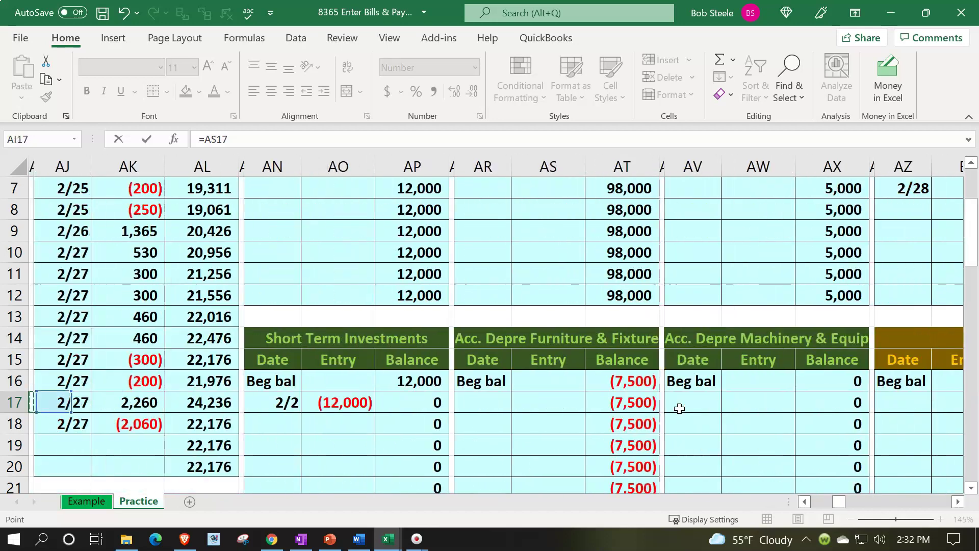
pyautogui.press('Down')
pyautogui.press('Down')
pyautogui.press('Down')
pyautogui.press('Down')
pyautogui.press('Down')
pyautogui.press('Down')
pyautogui.press('Down')
pyautogui.press('Down')
pyautogui.press('Down')
pyautogui.press('Down')
pyautogui.press('Down')
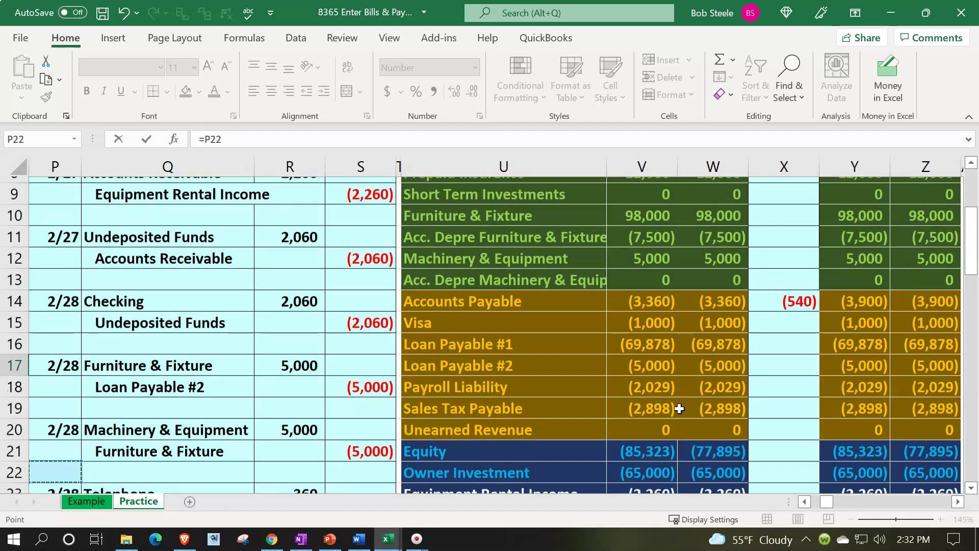
pyautogui.press('Right')
pyautogui.press('Right')
pyautogui.press('Right')
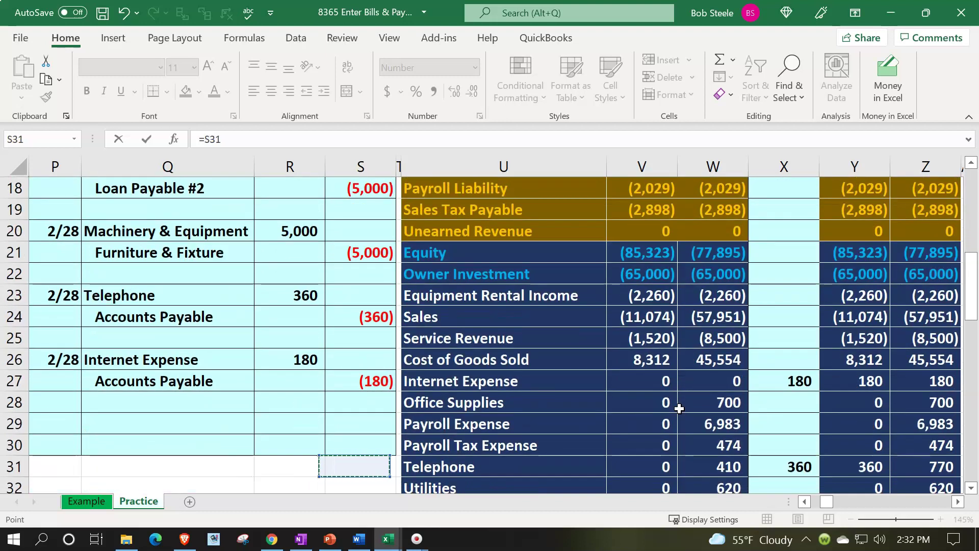
pyautogui.press('Up')
pyautogui.press('Up')
pyautogui.press('Up')
pyautogui.press('Up')
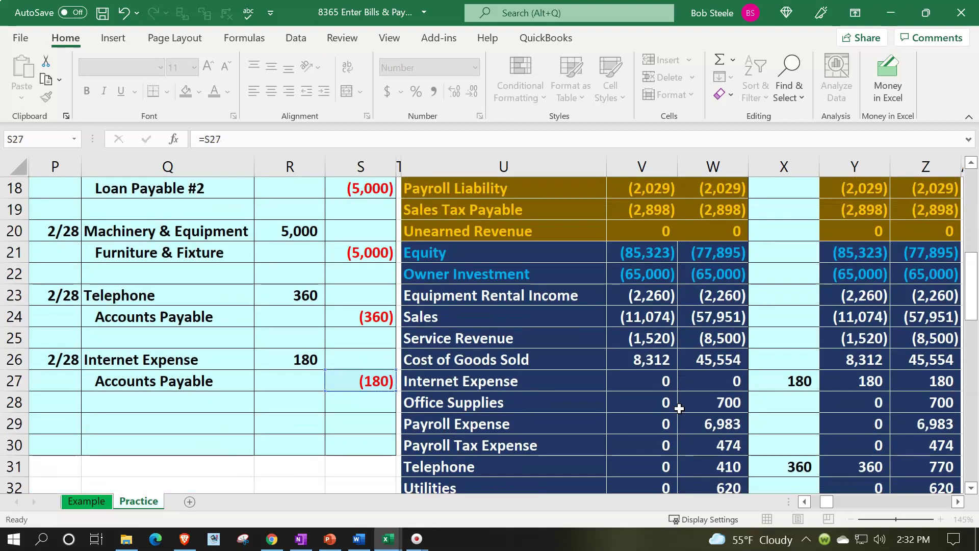
pyautogui.press('Return')
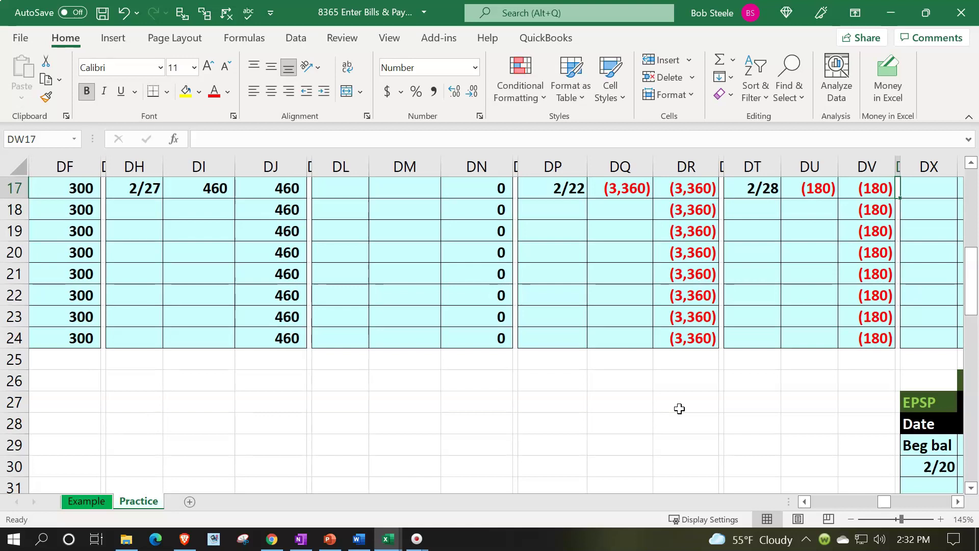
# Compare the AP Subsidiary Ledger's total in DP1 and difference in DQ1 with the trial balance's ending Accounts Payable balances in Y14:Z14.
pyautogui.scroll(5, 679, 409)
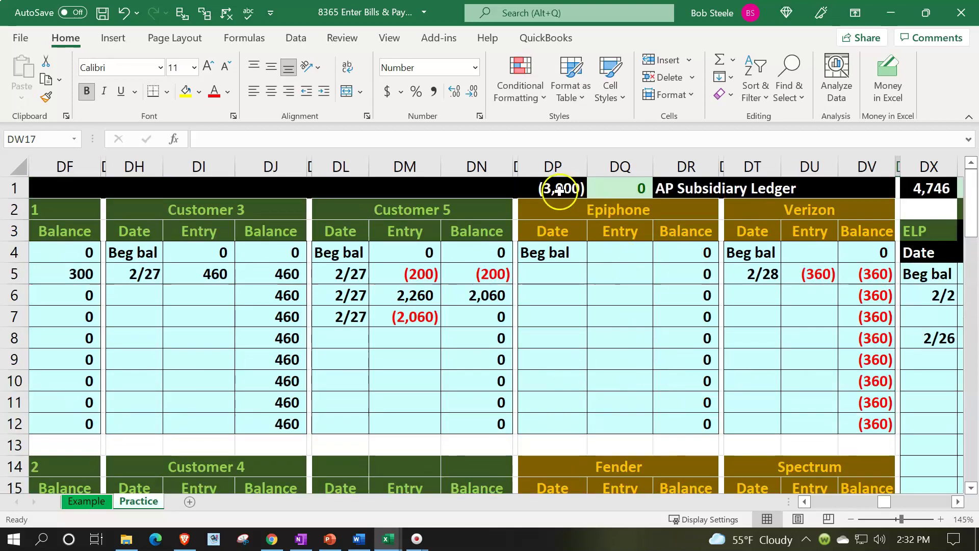
pyautogui.doubleClick(560, 190)
pyautogui.press('Escape')
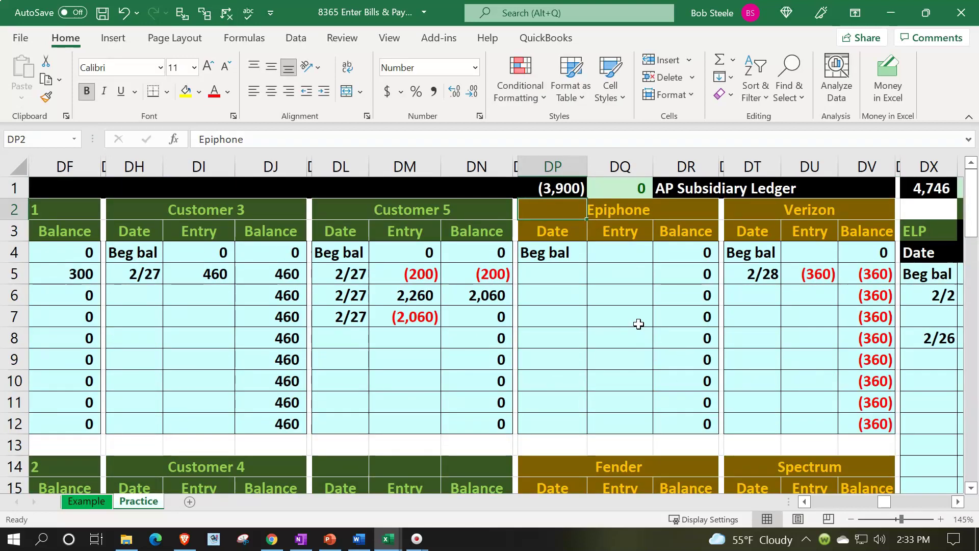
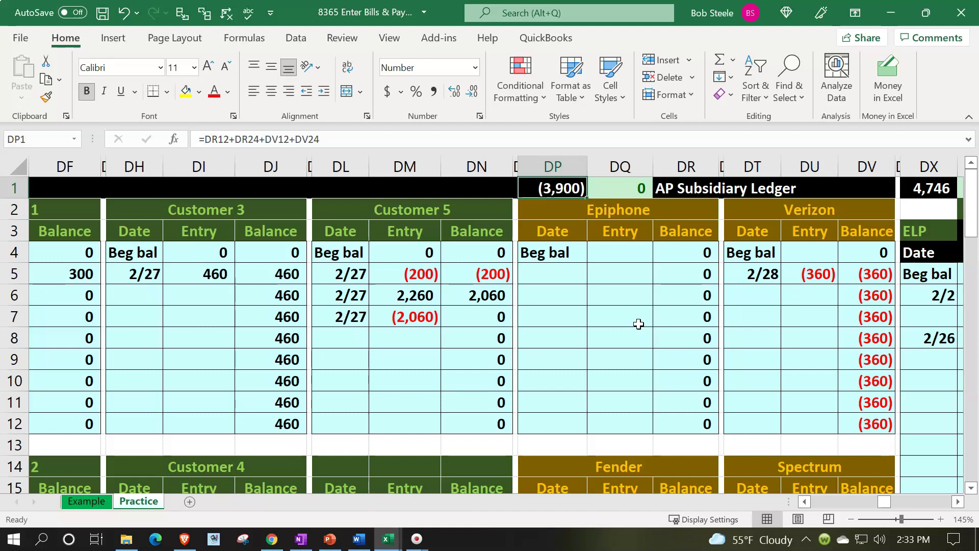
pyautogui.press('Right')
pyautogui.press('Left')
pyautogui.press('Left')
pyautogui.press('Left')
pyautogui.press('Left')
pyautogui.press('Left')
pyautogui.press('Left')
pyautogui.press('Left')
pyautogui.press('Left')
pyautogui.press('Left')
pyautogui.press('Left')
pyautogui.press('Left')
pyautogui.press('Left')
pyautogui.press('Left')
pyautogui.press('Left')
pyautogui.press('Left')
pyautogui.press('Left')
pyautogui.press('Left')
pyautogui.press('Left')
pyautogui.press('Left')
pyautogui.press('Left')
pyautogui.press('Left')
pyautogui.press('Left')
pyautogui.press('Left')
pyautogui.press('Left')
pyautogui.press('Left')
pyautogui.press('Left')
pyautogui.press('Left')
pyautogui.press('Left')
pyautogui.press('Left')
pyautogui.press('Left')
pyautogui.press('Left')
pyautogui.press('Left')
pyautogui.press('Left')
pyautogui.press('Left')
pyautogui.press('Left')
pyautogui.press('Left')
pyautogui.press('Left')
pyautogui.press('Left')
pyautogui.press('Left')
pyautogui.press('Left')
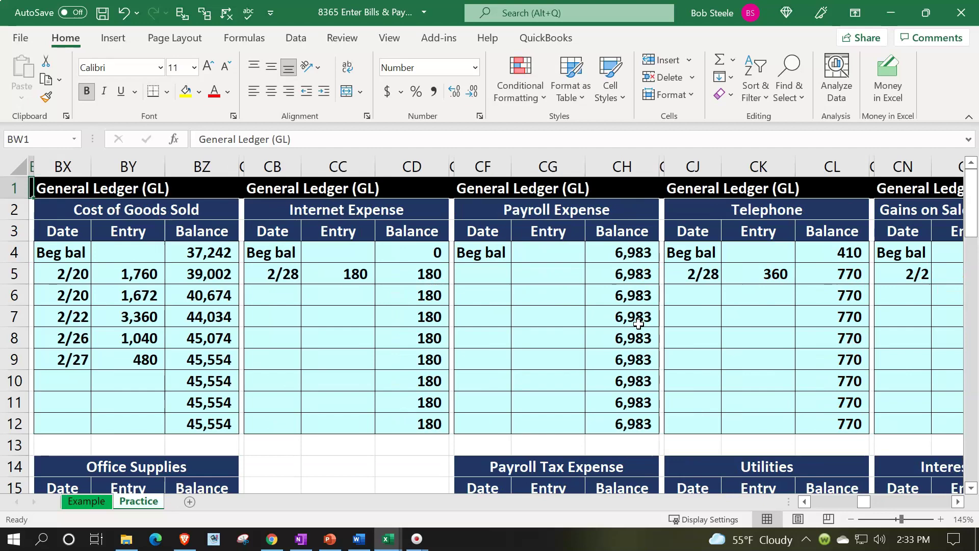
pyautogui.press('Left')
pyautogui.press('Left')
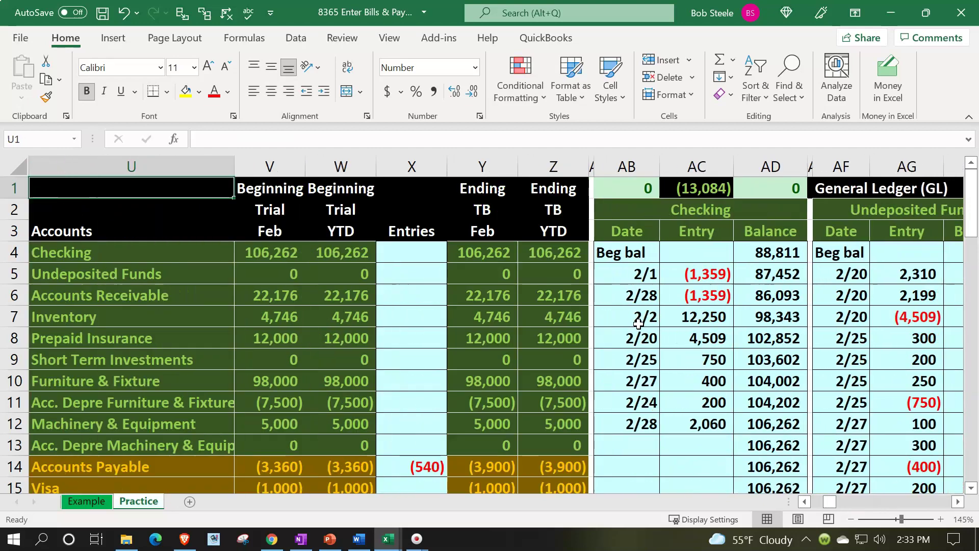
pyautogui.scroll(-1, 626, 417)
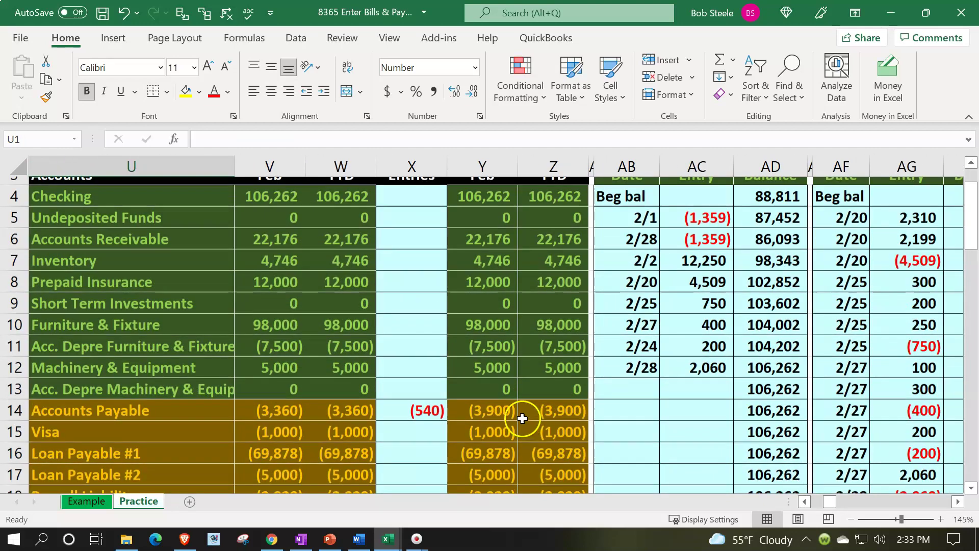
pyautogui.moveTo(512, 404); pyautogui.dragTo(528, 404)
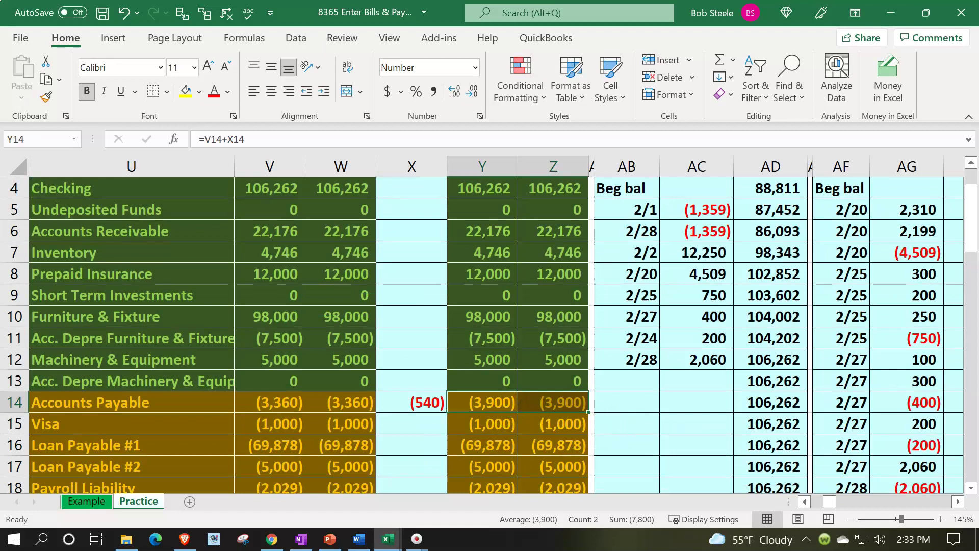
# Enter the date 2/28 in P29 to start a new journal entry below the Internet Expense entry.
pyautogui.click(436, 367)
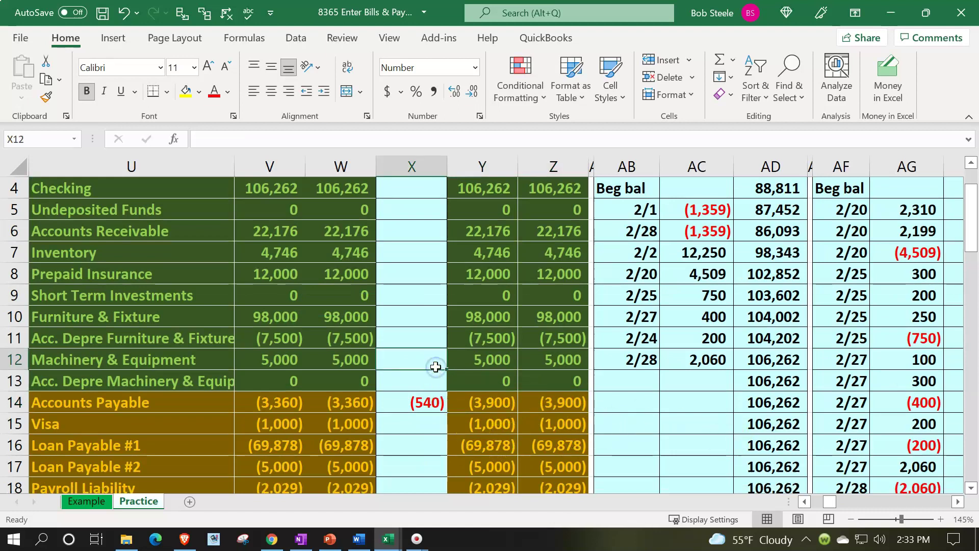
pyautogui.press('Left')
pyautogui.press('Left')
pyautogui.press('Left')
pyautogui.press('Left')
pyautogui.press('Left')
pyautogui.press('Left')
pyautogui.press('Left')
pyautogui.press('Left')
pyautogui.press('Down')
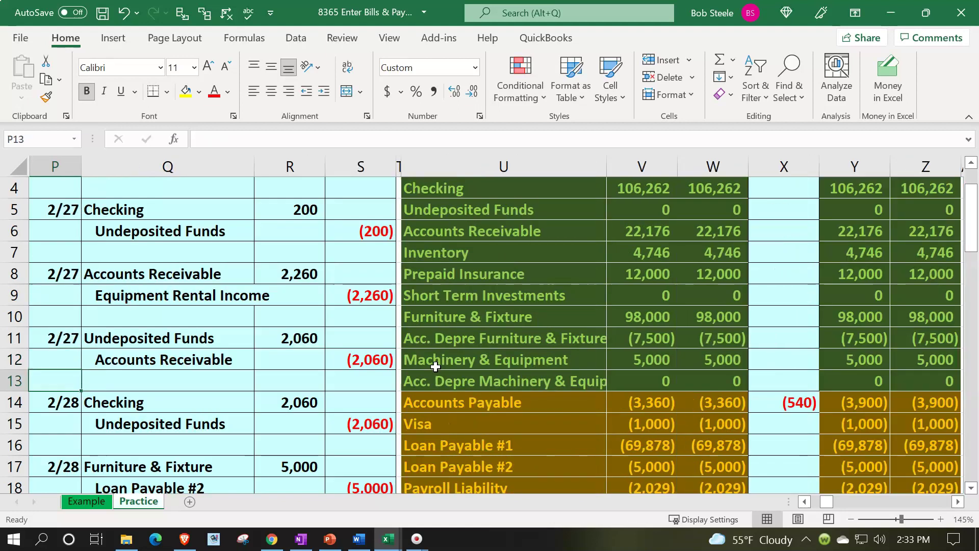
pyautogui.press('Down')
pyautogui.press('Down')
pyautogui.press('Down')
pyautogui.press('Down')
pyautogui.press('Down')
pyautogui.press('Down')
pyautogui.press('Down')
pyautogui.press('Down')
pyautogui.press('Down')
pyautogui.press('Down')
pyautogui.press('Down')
pyautogui.press('Down')
pyautogui.press('Down')
pyautogui.press('Down')
pyautogui.press('Down')
pyautogui.press('Down')
pyautogui.press('Down')
pyautogui.press('Up')
pyautogui.write('2/2')
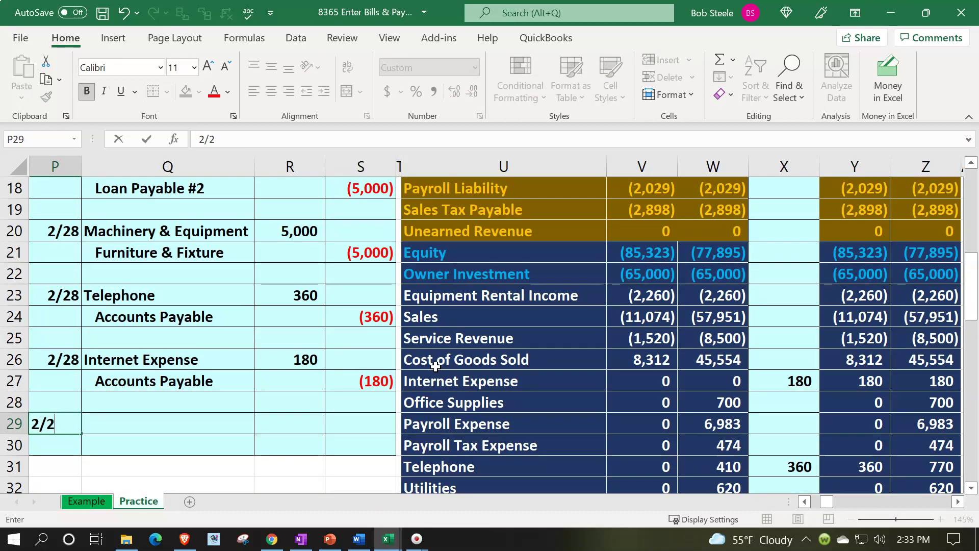
pyautogui.write('8')
pyautogui.press('Tab')
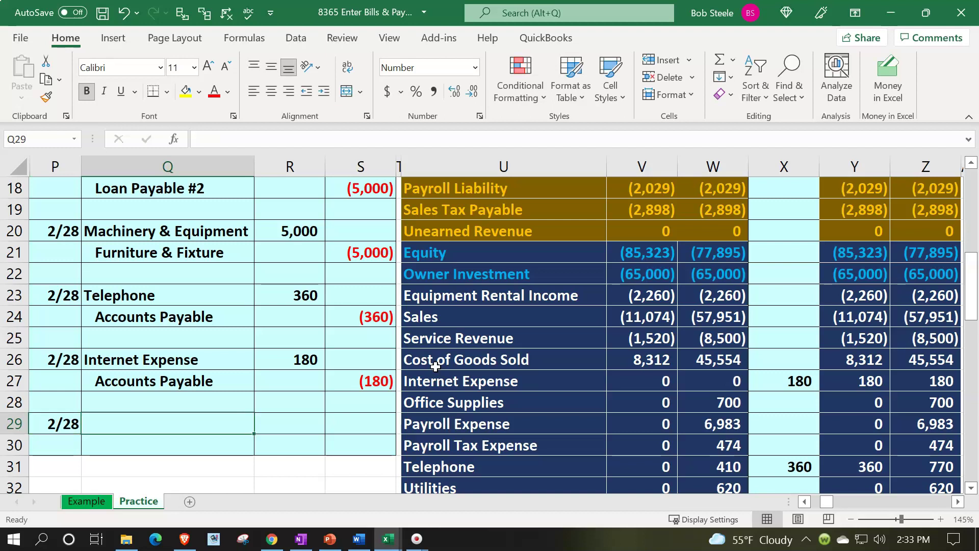
# Link the new 2/28 entry's debit account in Q29 to the trial balance's Utilities account name in U32.
pyautogui.scroll(-1, 435, 366)
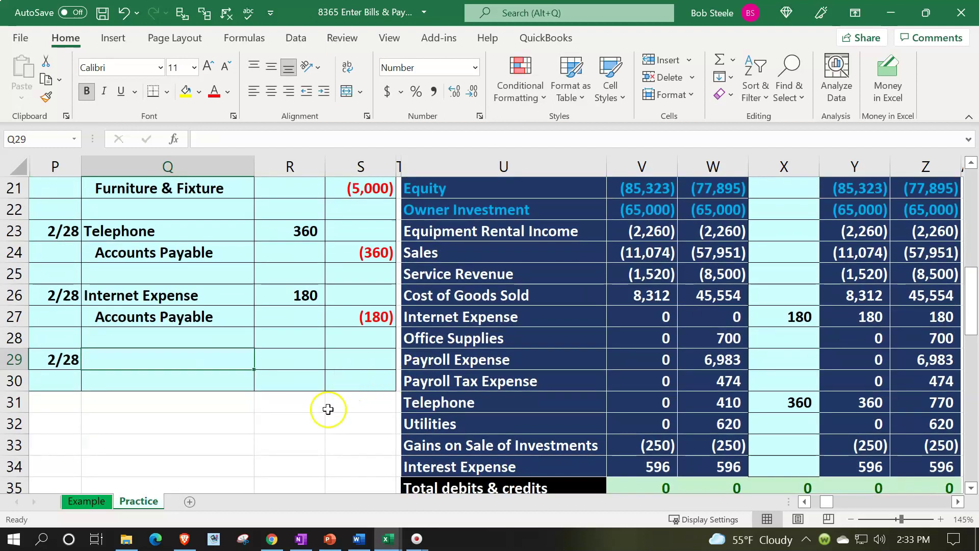
pyautogui.write('=')
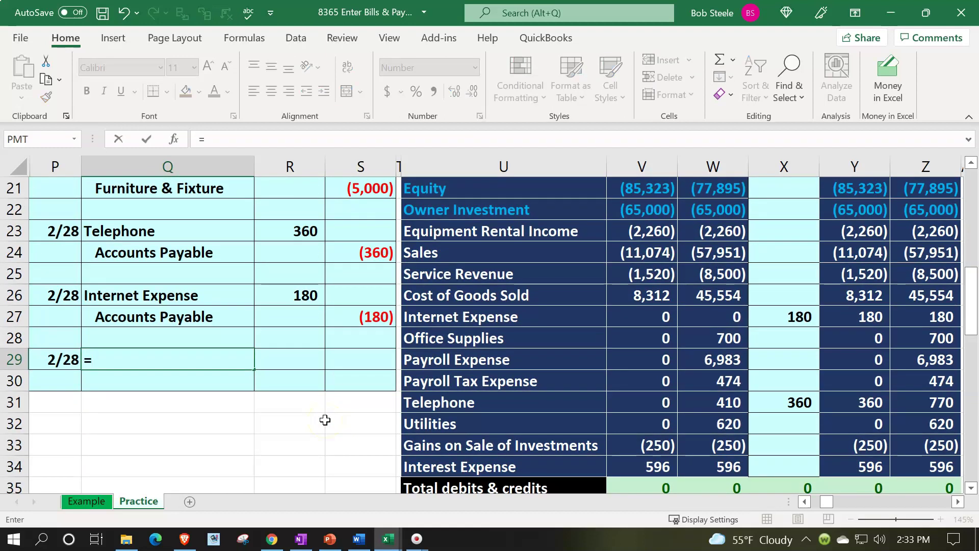
pyautogui.press('Right')
pyautogui.press('Right')
pyautogui.press('Right')
pyautogui.press('Right')
pyautogui.press('Down')
pyautogui.press('Down')
pyautogui.press('Down')
pyautogui.press('Return')
pyautogui.press('Right')
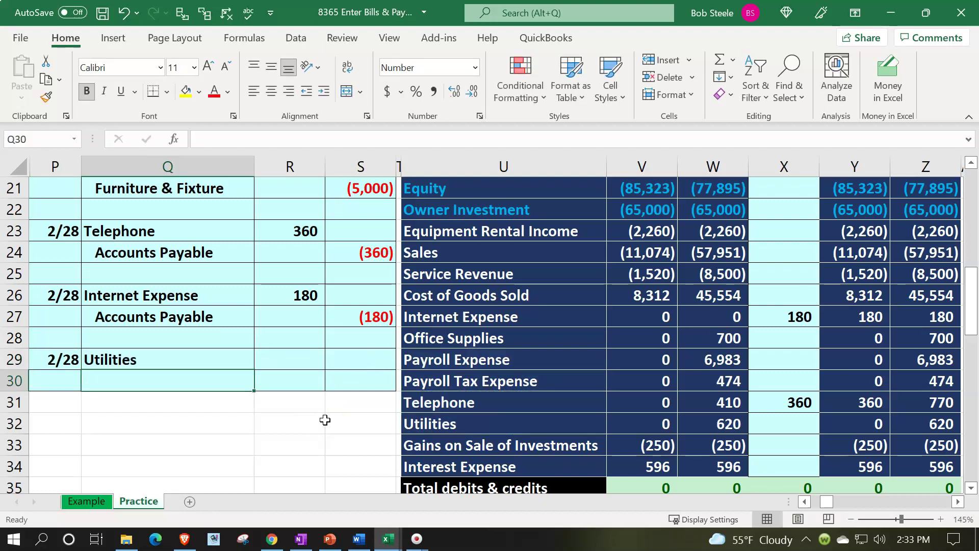
# Link the utilities entry's credit account in Q30 to the trial balance's Accounts Payable account name in U14.
pyautogui.write('=')
pyautogui.press('Right')
pyautogui.press('Right')
pyautogui.press('Right')
pyautogui.press('Right')
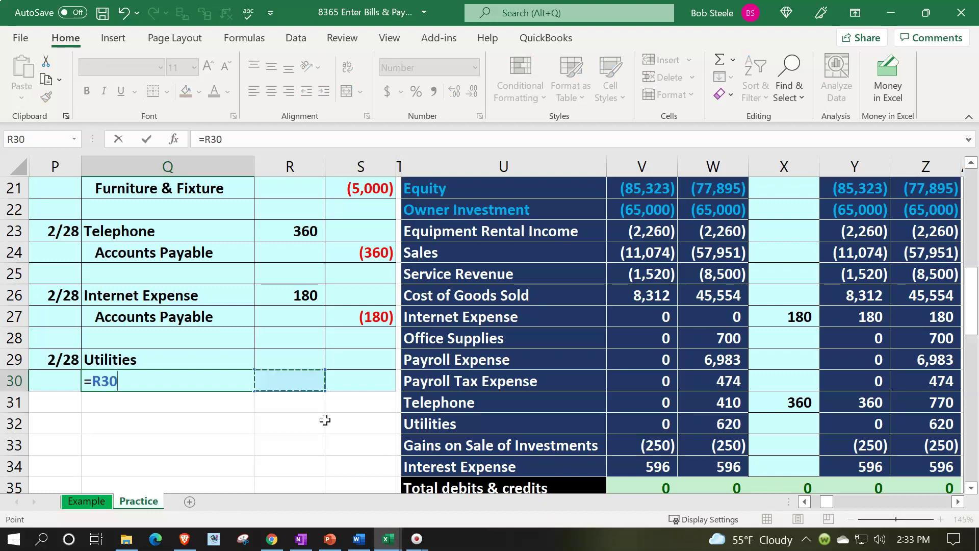
pyautogui.press('Up')
pyautogui.press('Up')
pyautogui.press('Up')
pyautogui.press('Up')
pyautogui.press('Up')
pyautogui.press('Up')
pyautogui.press('Up')
pyautogui.press('Up')
pyautogui.press('Up')
pyautogui.press('Up')
pyautogui.press('Up')
pyautogui.press('Up')
pyautogui.press('Up')
pyautogui.press('Up')
pyautogui.press('Up')
pyautogui.press('Up')
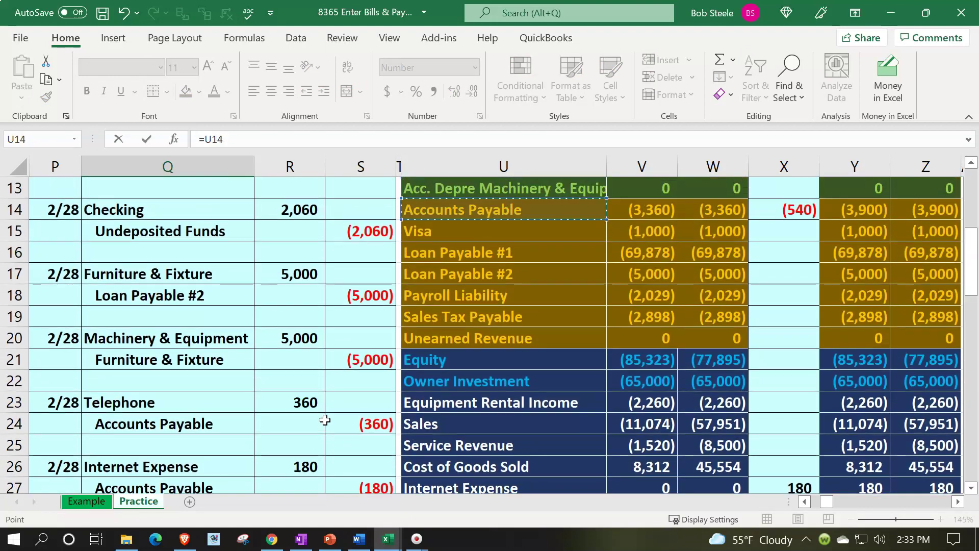
# Link Q30 to the Accounts Payable account name in U14 and indent it as the credit line.
pyautogui.press('Return')
pyautogui.press('Up')
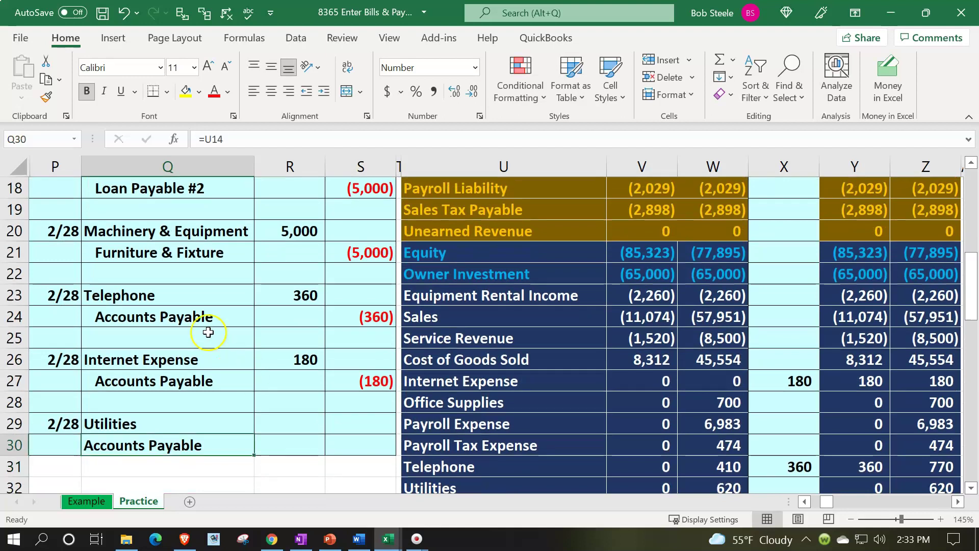
pyautogui.click(323, 93)
# Enter 648 as the Utilities debit in R29.
pyautogui.press('Right')
pyautogui.press('Up')
pyautogui.press('Up')
pyautogui.press('Down')
pyautogui.write('648')
pyautogui.press('Return')
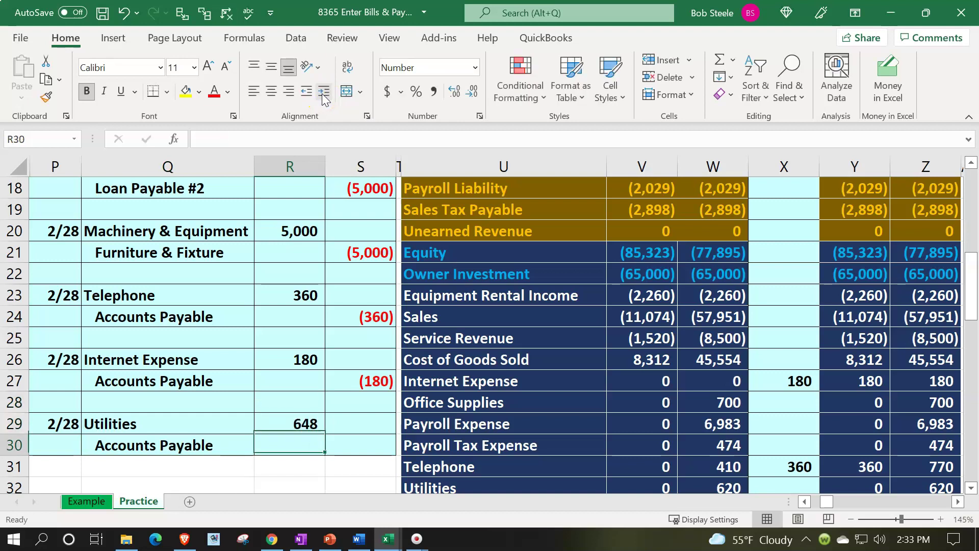
# Enter the Accounts Payable credit in S30 as the negative of R29.
pyautogui.press('Right')
pyautogui.write('-')
pyautogui.press('Left')
pyautogui.press('Up')
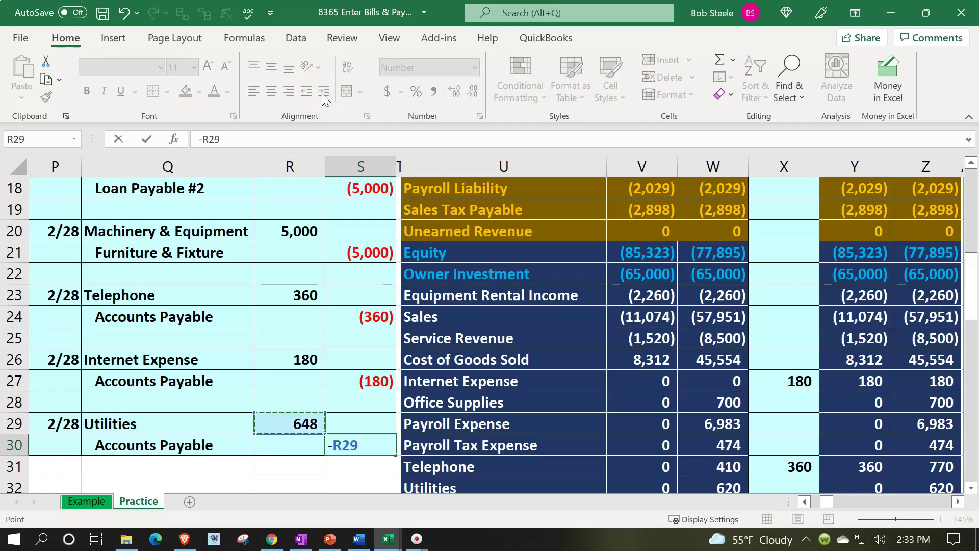
pyautogui.press('Return')
# Post the Utilities debit to the trial balance by linking X32 to R29.
pyautogui.moveTo(212, 403); pyautogui.dragTo(259, 425)
pyautogui.press('Down')
pyautogui.press('Down')
pyautogui.press('Down')
pyautogui.press('Down')
pyautogui.press('Down')
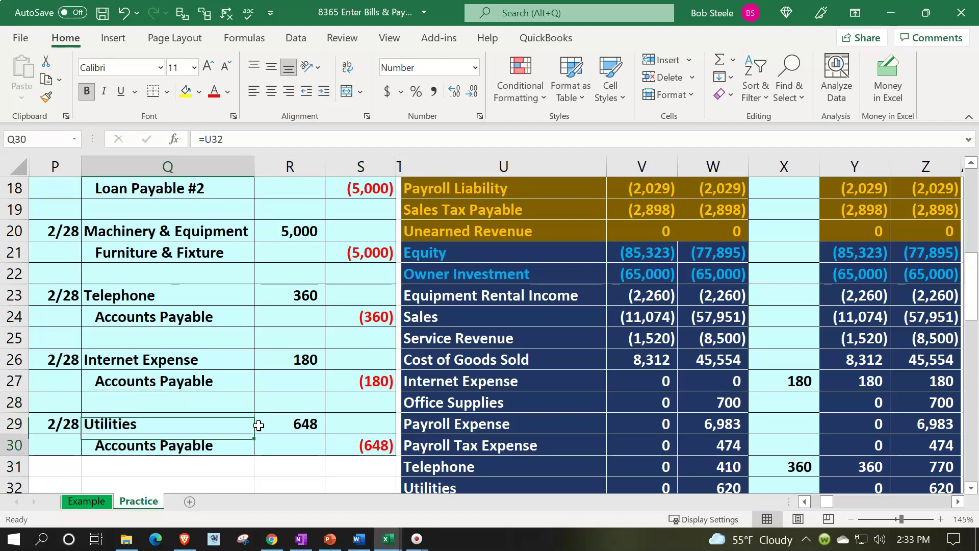
pyautogui.press('Right')
pyautogui.press('Right')
pyautogui.press('Right')
pyautogui.press('Right')
pyautogui.press('Right')
pyautogui.press('Right')
pyautogui.press('Right')
pyautogui.press('Up')
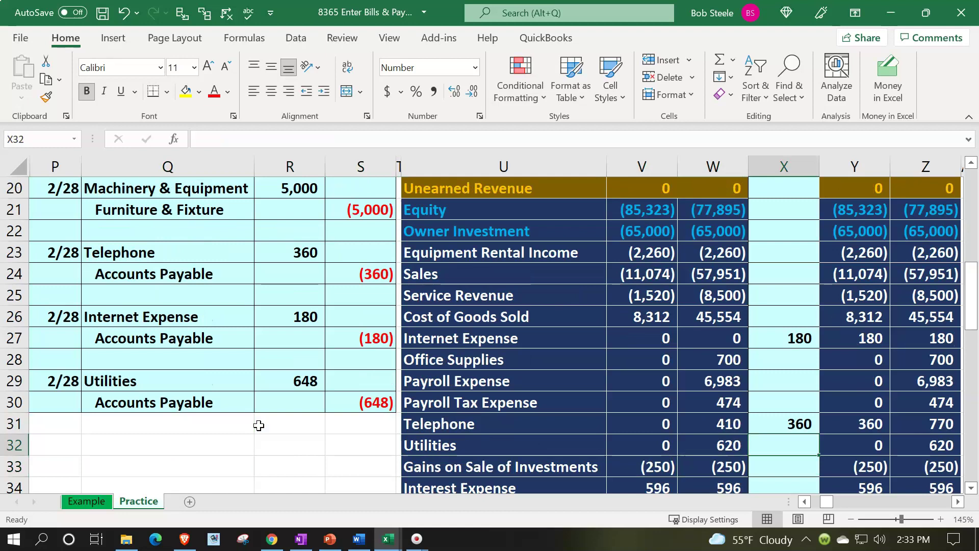
pyautogui.write('=')
pyautogui.press('Left')
pyautogui.press('Left')
pyautogui.press('Left')
pyautogui.press('Left')
pyautogui.press('Left')
pyautogui.press('Left')
pyautogui.press('Up')
pyautogui.press('Up')
pyautogui.press('Up')
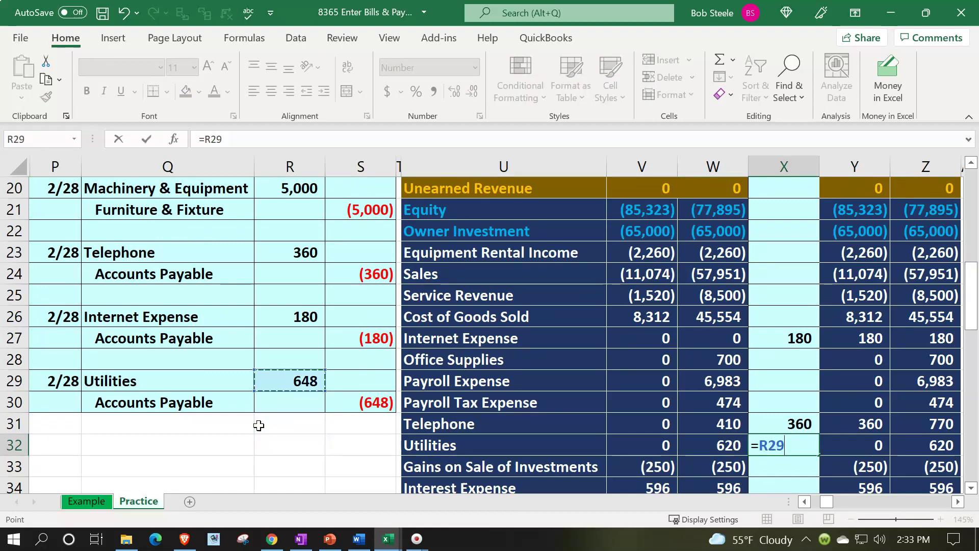
pyautogui.press('Return')
pyautogui.press('Up')
pyautogui.press('Right')
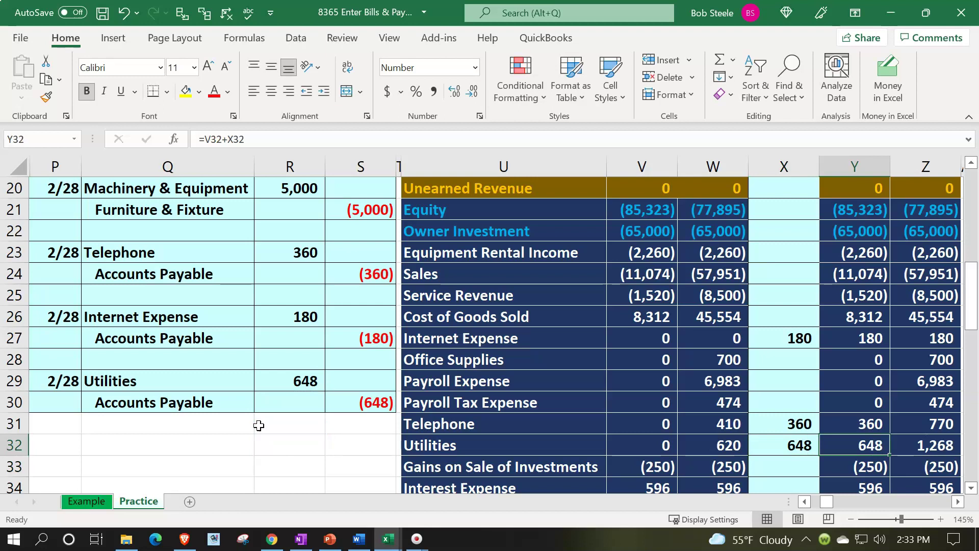
pyautogui.press('Right')
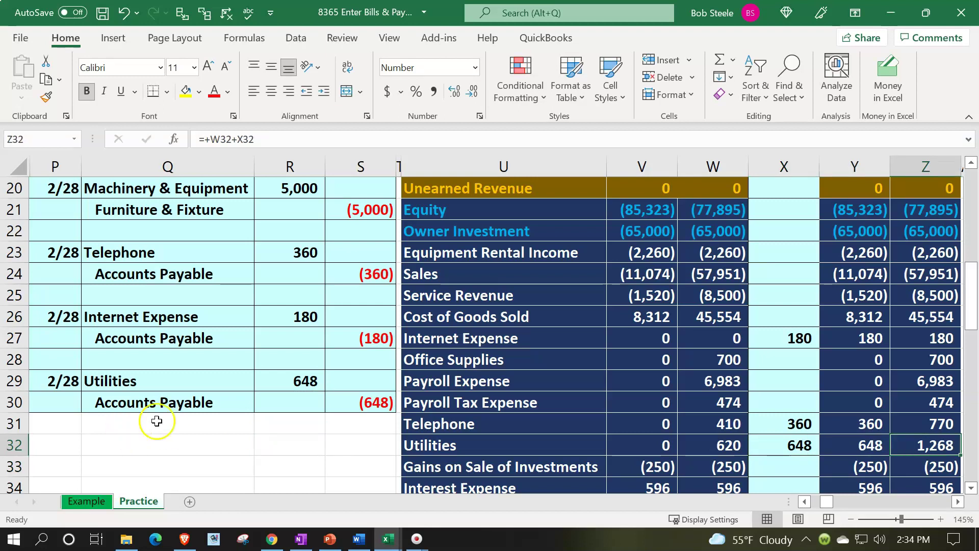
# Add the Utilities entry's credit in S30 to the Accounts Payable adjustment formula in X14, making it =S24+S27+S30.
pyautogui.click(165, 404)
pyautogui.scroll(3, 212, 447)
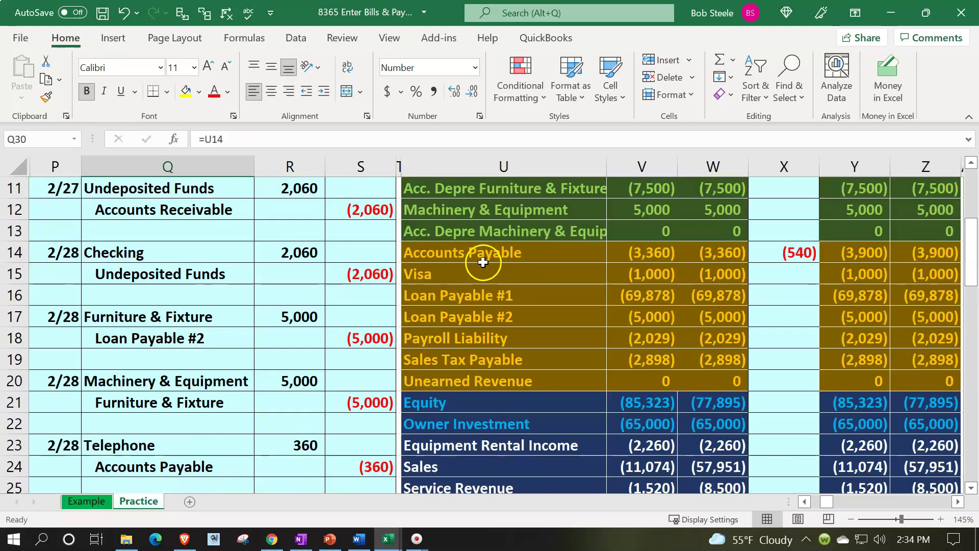
pyautogui.click(483, 261)
pyautogui.press('Right')
pyautogui.press('Right')
pyautogui.press('Right')
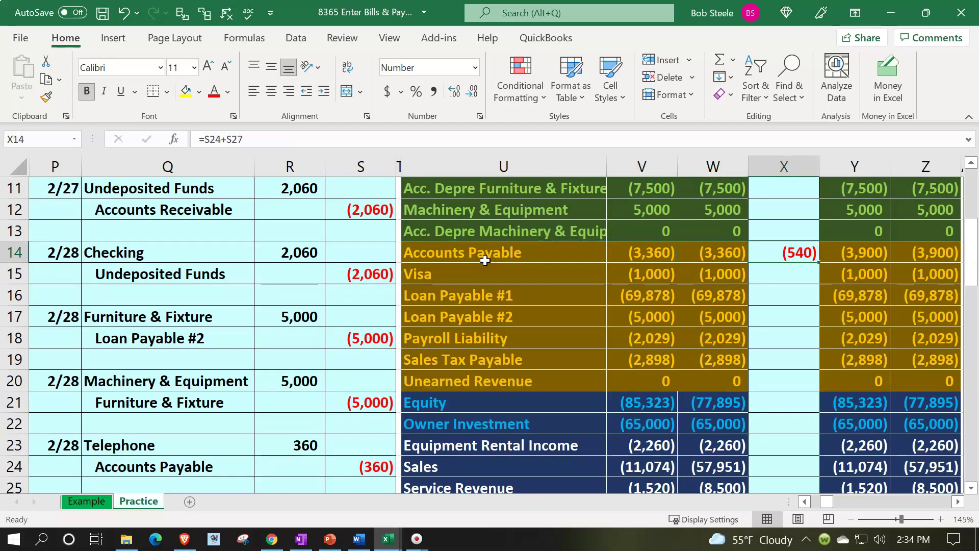
pyautogui.press('F2')
pyautogui.write('+')
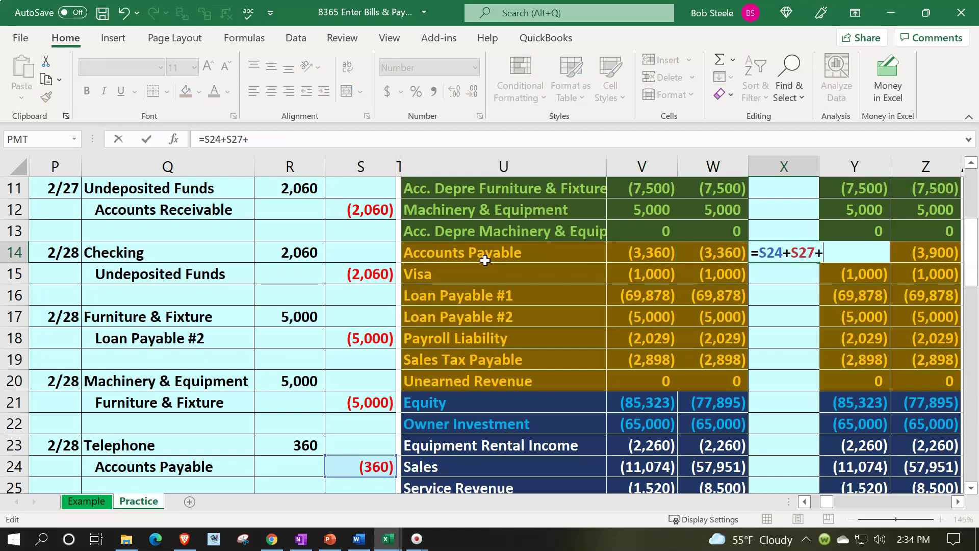
pyautogui.press('Down')
pyautogui.press('Down')
pyautogui.press('Down')
pyautogui.press('Down')
pyautogui.press('Down')
pyautogui.press('Down')
pyautogui.press('Down')
pyautogui.press('Down')
pyautogui.press('Down')
pyautogui.press('Down')
pyautogui.press('Down')
pyautogui.press('Down')
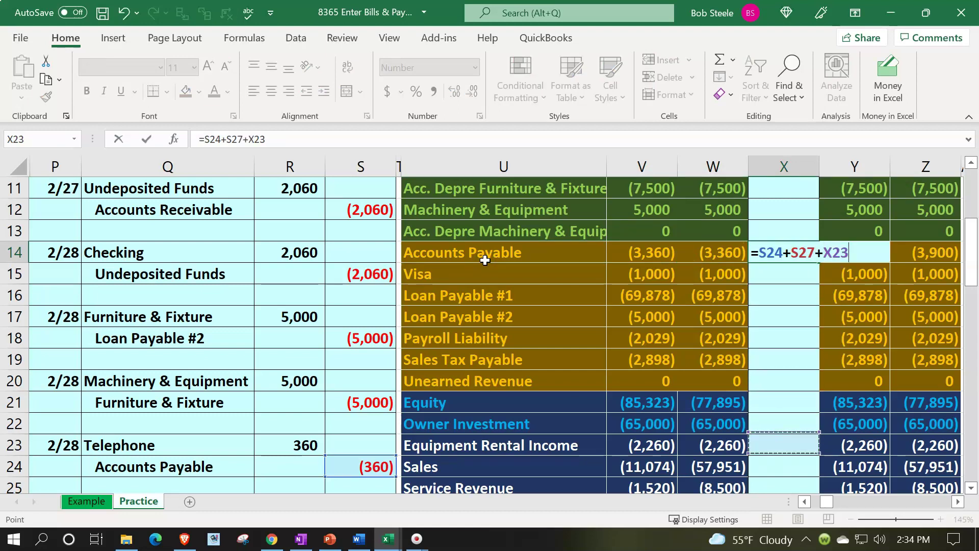
pyautogui.press('Down')
pyautogui.press('Down')
pyautogui.press('Down')
pyautogui.press('Down')
pyautogui.press('Down')
pyautogui.press('Down')
pyautogui.press('Left')
pyautogui.press('Left')
pyautogui.press('Left')
pyautogui.press('Left')
pyautogui.press('Left')
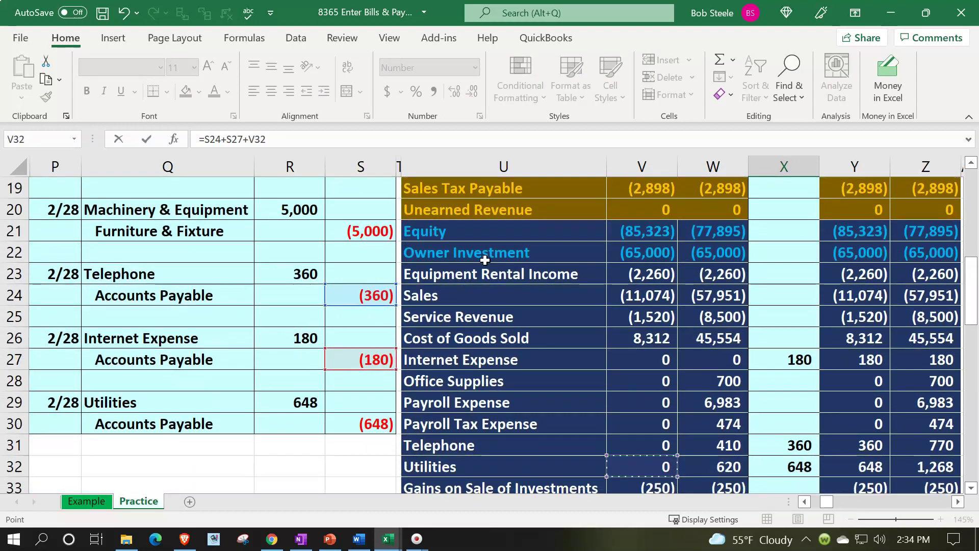
pyautogui.press('Tab')
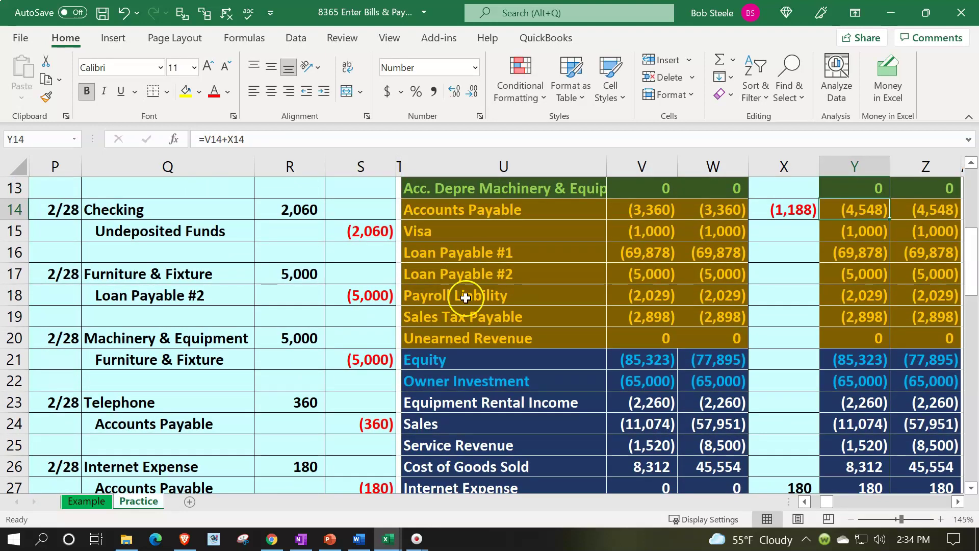
# Enter the date 2/25 in CJ17, the first open row of the Utilities general ledger account.
pyautogui.scroll(-3, 393, 359)
pyautogui.moveTo(192, 338); pyautogui.dragTo(262, 336)
pyautogui.click(477, 402)
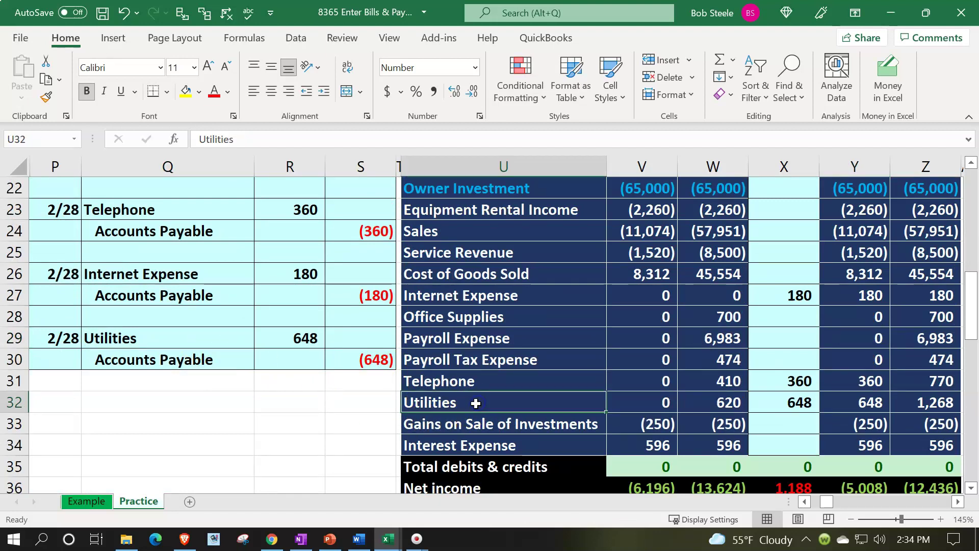
pyautogui.scroll(7, 566, 334)
pyautogui.click(651, 299)
pyautogui.press('Right')
pyautogui.press('Right')
pyautogui.press('Right')
pyautogui.press('Right')
pyautogui.press('Right')
pyautogui.press('Right')
pyautogui.press('Right')
pyautogui.press('Right')
pyautogui.press('Right')
pyautogui.press('Right')
pyautogui.press('Right')
pyautogui.press('Right')
pyautogui.press('Right')
pyautogui.press('Right')
pyautogui.press('Right')
pyautogui.press('Right')
pyautogui.press('Right')
pyautogui.press('Right')
pyautogui.press('Right')
pyautogui.press('Right')
pyautogui.press('Right')
pyautogui.press('Right')
pyautogui.press('Right')
pyautogui.press('Right')
pyautogui.press('Right')
pyautogui.press('Right')
pyautogui.press('Right')
pyautogui.press('Right')
pyautogui.press('Right')
pyautogui.press('Right')
pyautogui.press('Right')
pyautogui.press('Right')
pyautogui.press('Right')
pyautogui.press('Right')
pyautogui.press('Right')
pyautogui.press('Right')
pyautogui.press('Right')
pyautogui.press('Right')
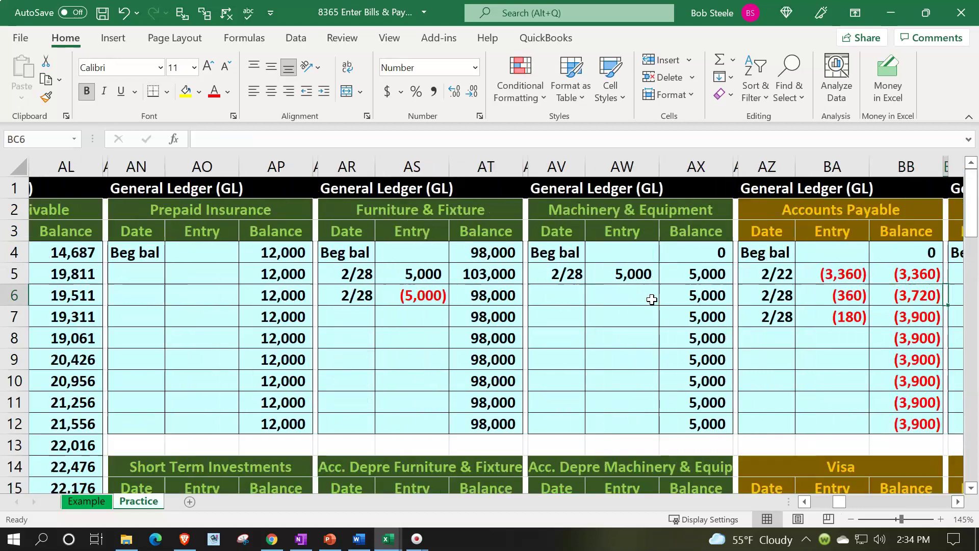
pyautogui.press('Right')
pyautogui.press('Right')
pyautogui.press('Right')
pyautogui.press('Right')
pyautogui.press('Right')
pyautogui.press('Right')
pyautogui.press('Right')
pyautogui.press('Right')
pyautogui.press('Right')
pyautogui.press('Right')
pyautogui.press('Right')
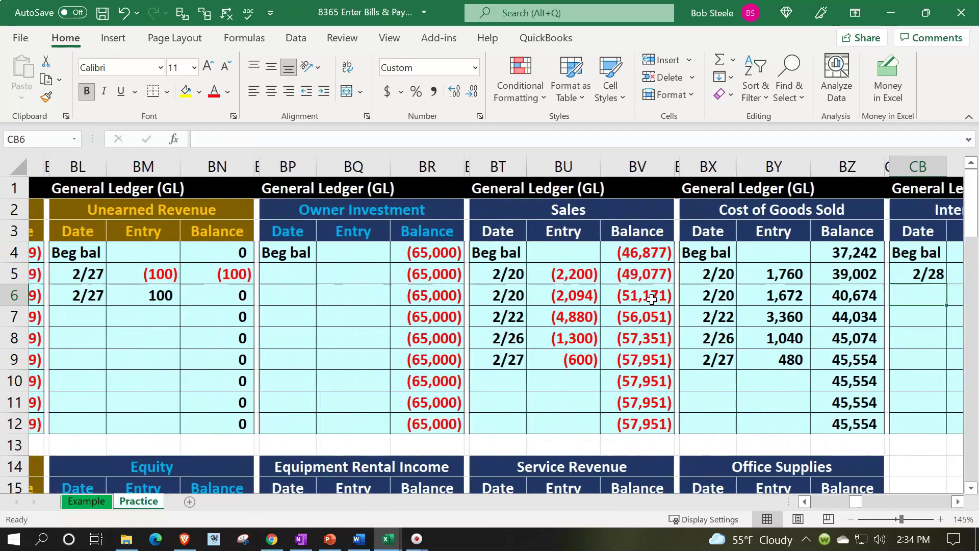
pyautogui.press('Right')
pyautogui.press('Right')
pyautogui.press('Right')
pyautogui.press('Right')
pyautogui.press('Right')
pyautogui.press('Right')
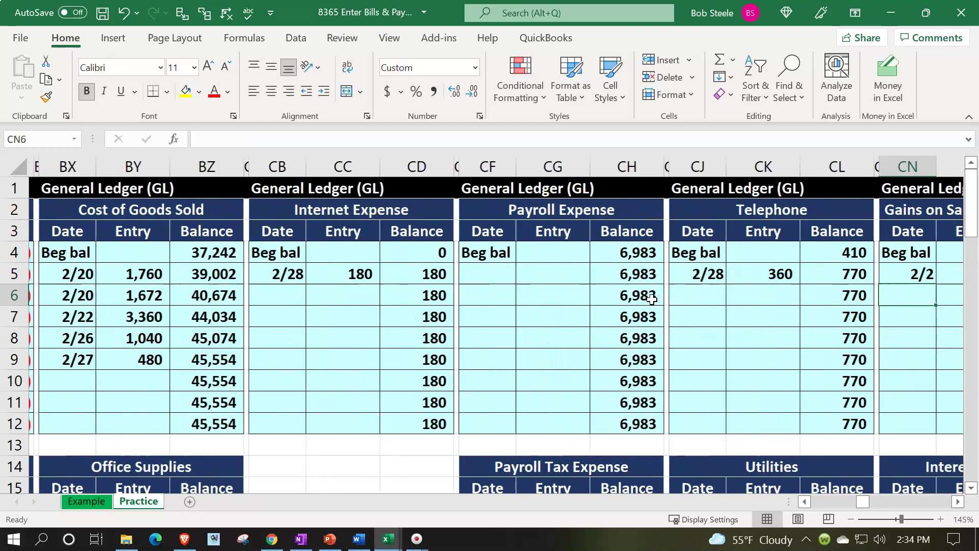
pyautogui.press('Down')
pyautogui.press('Down')
pyautogui.press('Down')
pyautogui.press('Down')
pyautogui.press('Down')
pyautogui.press('Down')
pyautogui.press('Down')
pyautogui.press('Down')
pyautogui.press('Down')
pyautogui.press('Down')
pyautogui.press('Down')
pyautogui.press('Down')
pyautogui.press('Down')
pyautogui.press('Down')
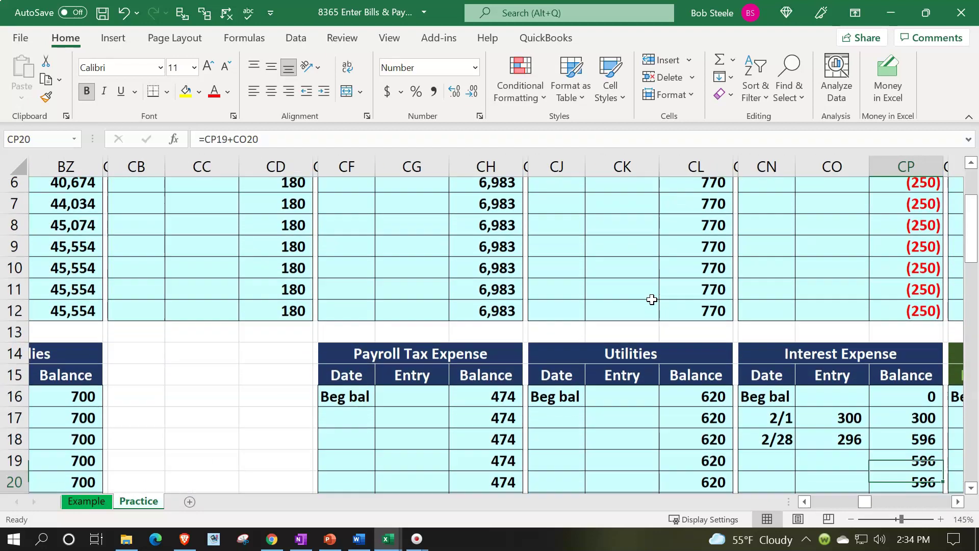
pyautogui.press('Left')
pyautogui.press('Left')
pyautogui.press('Left')
pyautogui.press('Left')
pyautogui.press('Left')
pyautogui.press('Left')
pyautogui.press('Up')
pyautogui.press('Up')
pyautogui.press('Up')
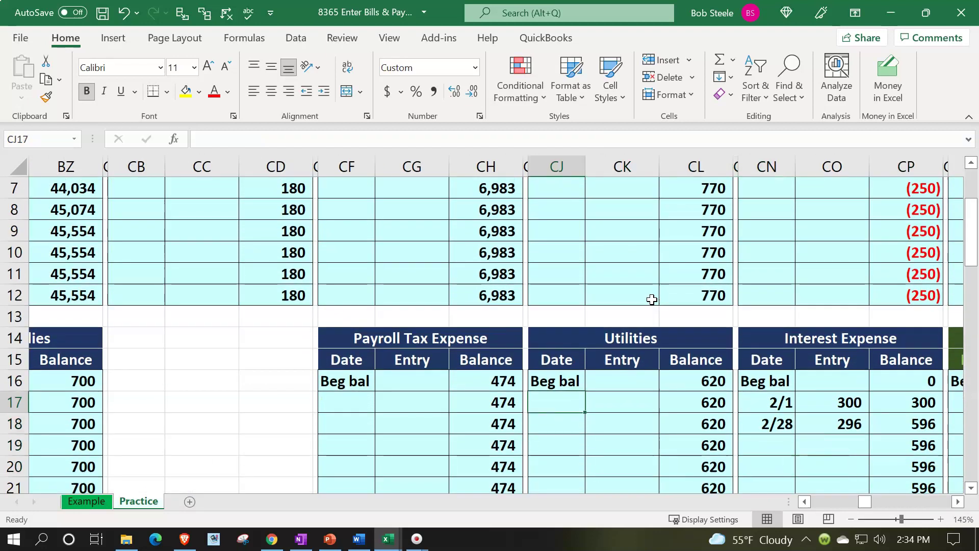
pyautogui.write('2/25')
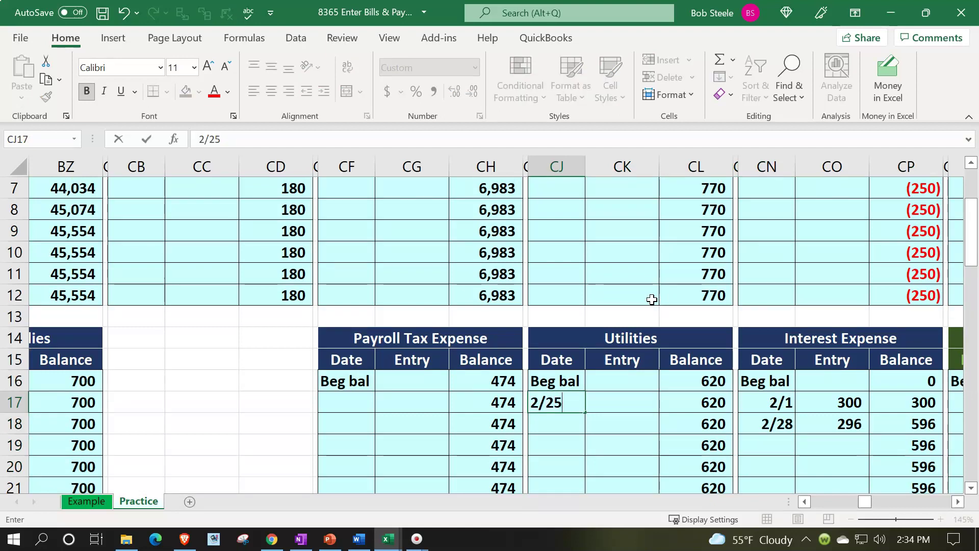
pyautogui.press('Tab')
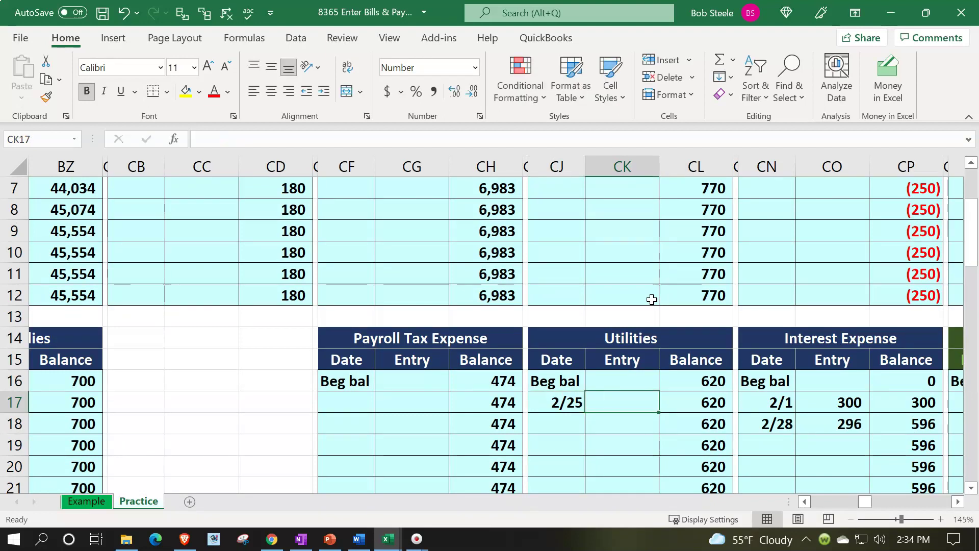
# Post the utilities expense in the Utilities ledger by linking entry cell CK17 to the journal debit in R29.
pyautogui.write('=')
pyautogui.press('Left')
pyautogui.press('Left')
pyautogui.press('Left')
pyautogui.press('Left')
pyautogui.press('Left')
pyautogui.press('Left')
pyautogui.press('Left')
pyautogui.press('Left')
pyautogui.press('Left')
pyautogui.press('Left')
pyautogui.press('Left')
pyautogui.press('Left')
pyautogui.press('Left')
pyautogui.press('Left')
pyautogui.press('Left')
pyautogui.press('Left')
pyautogui.press('Left')
pyautogui.press('Left')
pyautogui.press('Left')
pyautogui.press('Left')
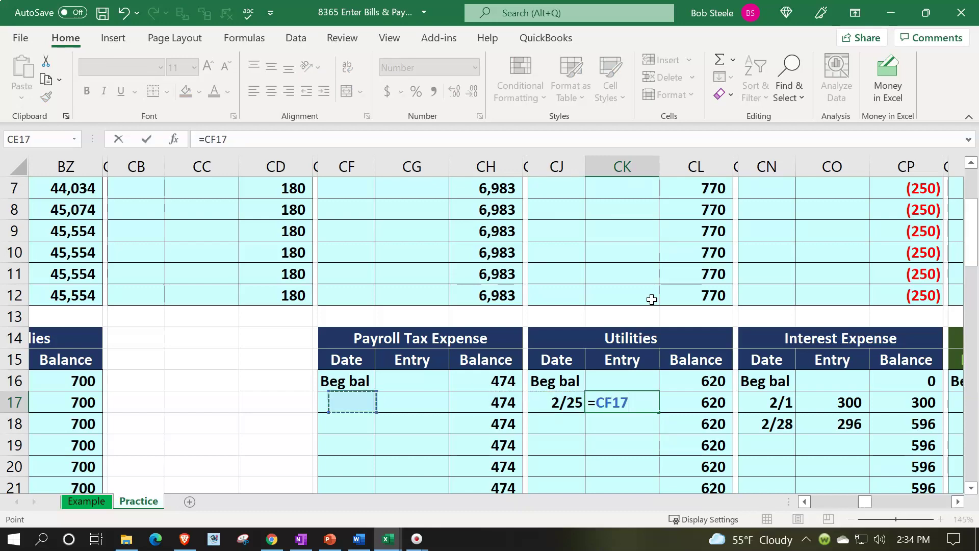
pyautogui.press('Left')
pyautogui.press('Left')
pyautogui.press('Left')
pyautogui.press('Left')
pyautogui.press('Left')
pyautogui.press('Left')
pyautogui.press('Left')
pyautogui.press('Left')
pyautogui.press('Left')
pyautogui.press('Left')
pyautogui.press('Left')
pyautogui.press('Left')
pyautogui.press('Left')
pyautogui.press('Left')
pyautogui.press('Left')
pyautogui.press('Left')
pyautogui.press('Left')
pyautogui.press('Left')
pyautogui.press('Left')
pyautogui.press('Left')
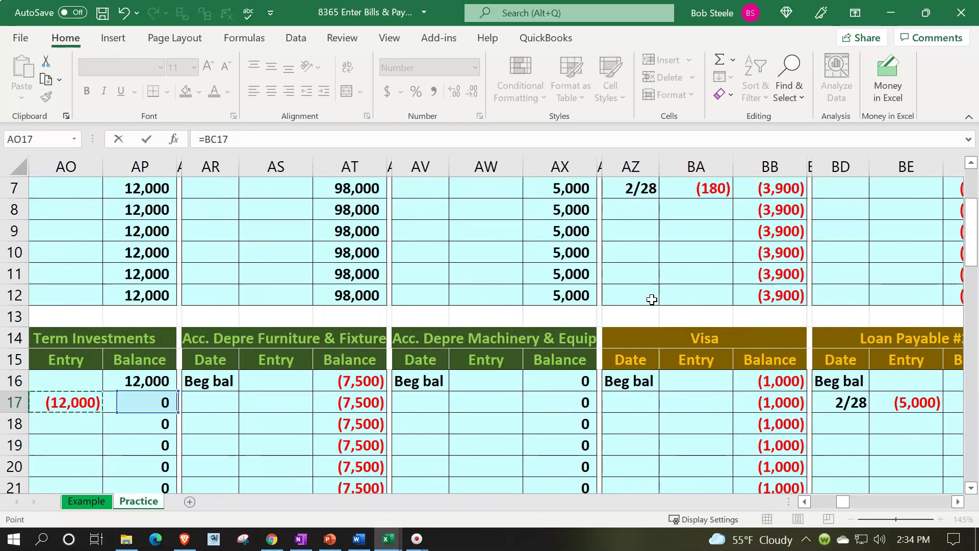
pyautogui.press('Left')
pyautogui.press('Down')
pyautogui.press('Down')
pyautogui.press('Down')
pyautogui.press('Down')
pyautogui.press('Down')
pyautogui.press('Down')
pyautogui.press('Down')
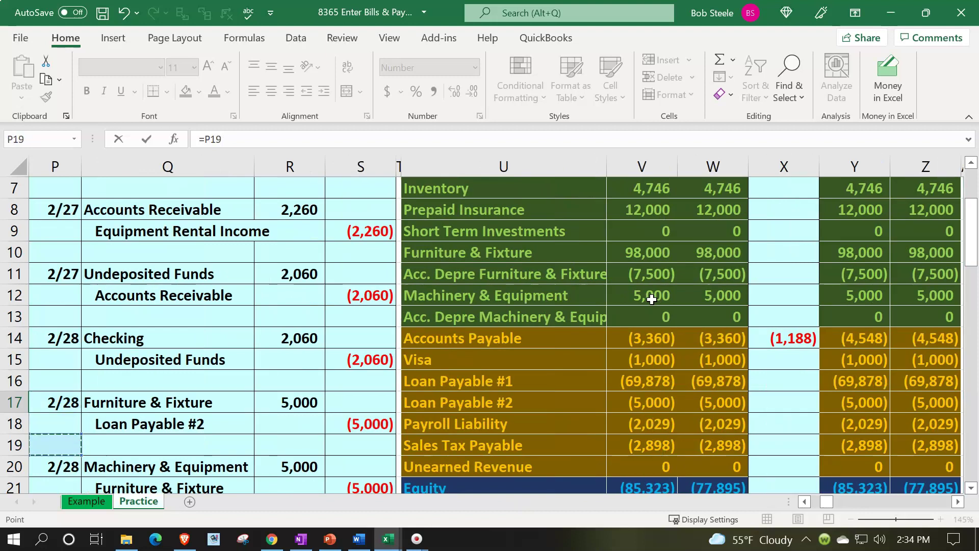
pyautogui.press('Down')
pyautogui.press('Down')
pyautogui.press('Down')
pyautogui.press('Down')
pyautogui.press('Down')
pyautogui.press('Down')
pyautogui.press('Down')
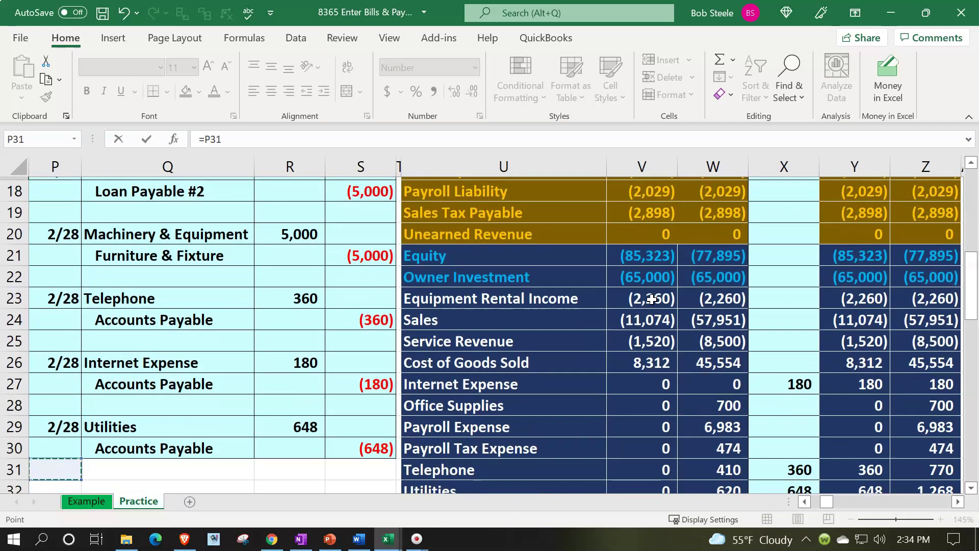
pyautogui.press('Right')
pyautogui.press('Right')
pyautogui.press('Up')
pyautogui.press('Up')
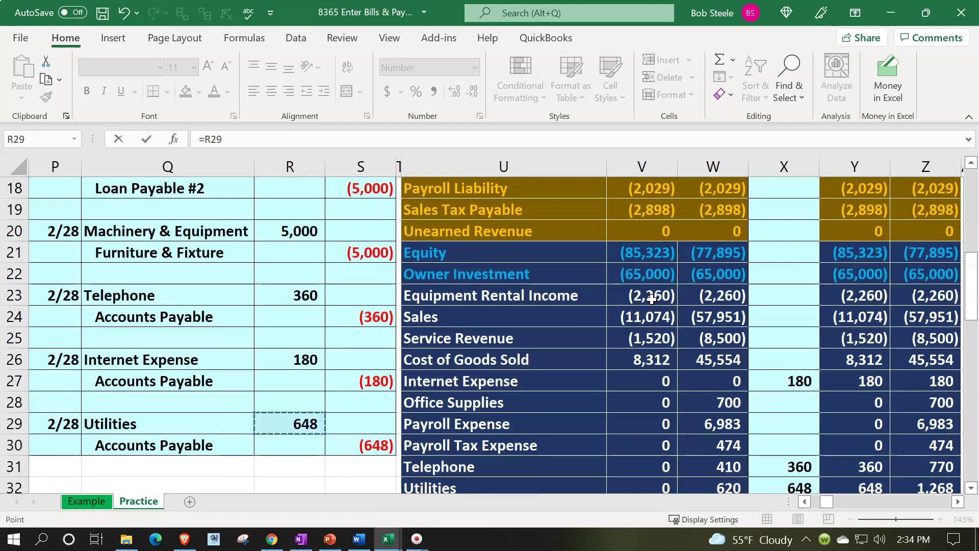
pyautogui.press('Return')
# Compare the Utilities ledger's running balance in CL17 with the Utilities ending balance in trial balance cell Z32.
pyautogui.press('Right')
pyautogui.press('Up')
pyautogui.press('Right')
pyautogui.press('Up')
pyautogui.press('Up')
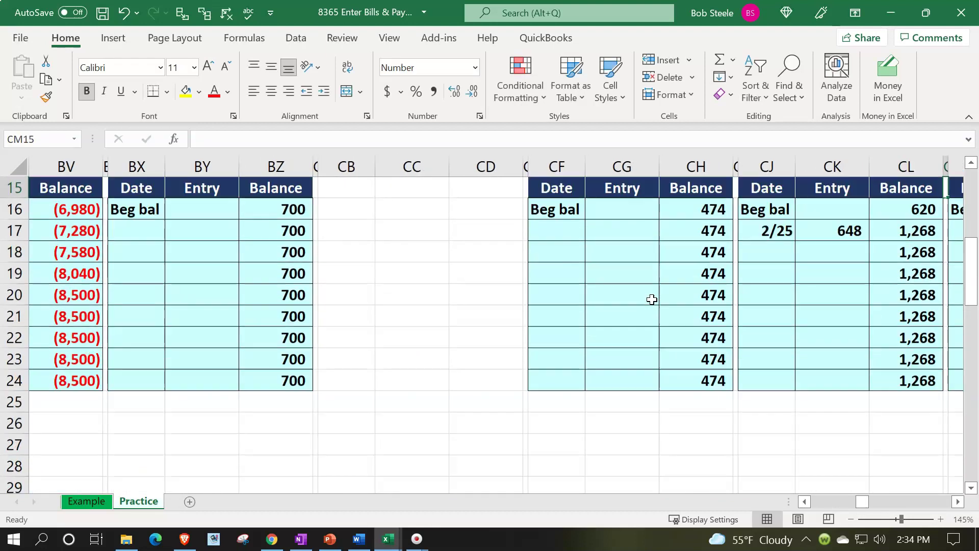
pyautogui.press('Down')
pyautogui.press('Down')
pyautogui.press('Left')
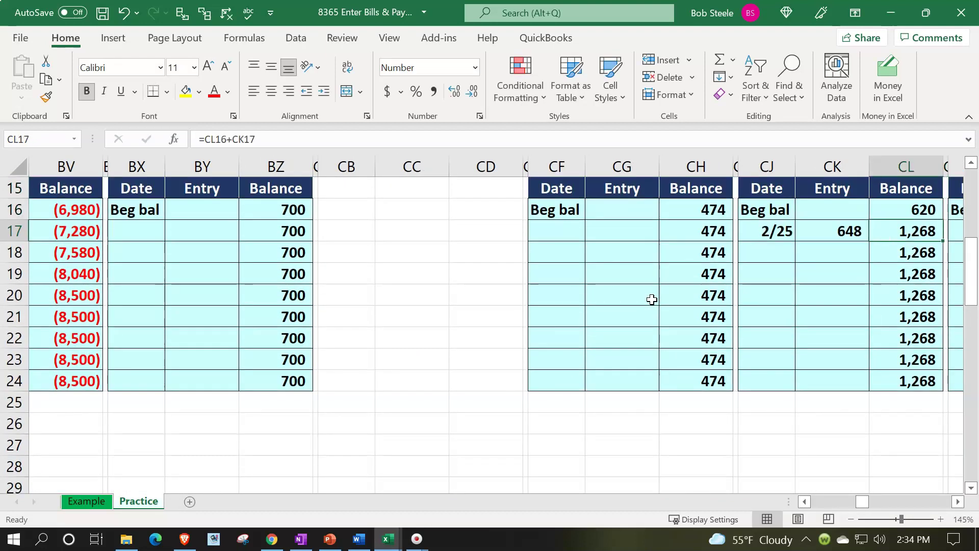
pyautogui.press('Left')
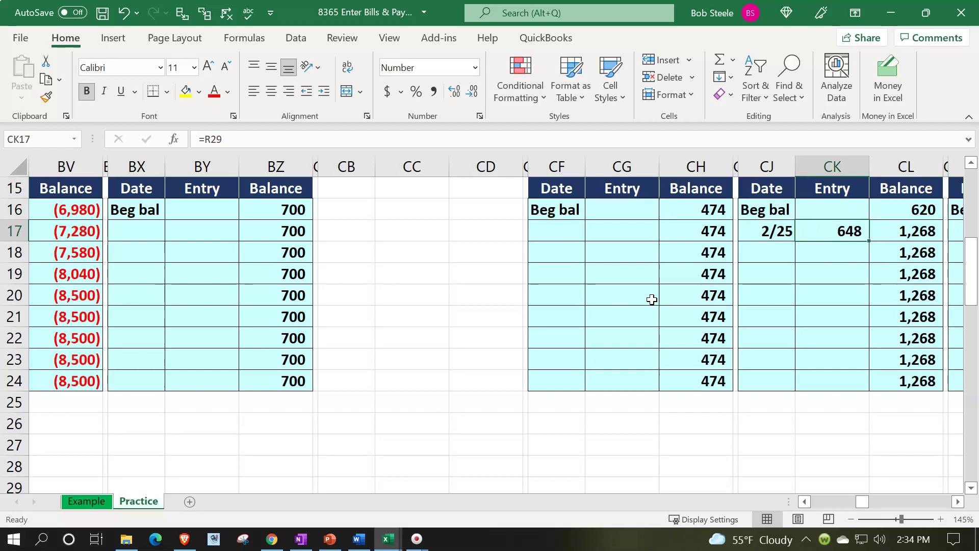
pyautogui.press('Left')
pyautogui.press('Left')
pyautogui.press('Left')
pyautogui.press('Left')
pyautogui.press('Left')
pyautogui.press('Left')
pyautogui.press('Left')
pyautogui.press('Left')
pyautogui.press('Left')
pyautogui.press('Left')
pyautogui.press('Left')
pyautogui.press('Left')
pyautogui.press('Left')
pyautogui.press('Left')
pyautogui.press('Left')
pyautogui.press('Left')
pyautogui.press('Left')
pyautogui.press('Left')
pyautogui.press('Left')
pyautogui.press('Left')
pyautogui.press('Left')
pyautogui.press('Left')
pyautogui.press('Left')
pyautogui.press('Left')
pyautogui.press('Left')
pyautogui.press('Left')
pyautogui.press('Left')
pyautogui.press('Left')
pyautogui.press('Left')
pyautogui.press('Left')
pyautogui.press('Left')
pyautogui.press('Left')
pyautogui.press('Left')
pyautogui.press('Left')
pyautogui.press('Left')
pyautogui.press('Left')
pyautogui.press('Left')
pyautogui.press('Left')
pyautogui.press('Left')
pyautogui.press('Left')
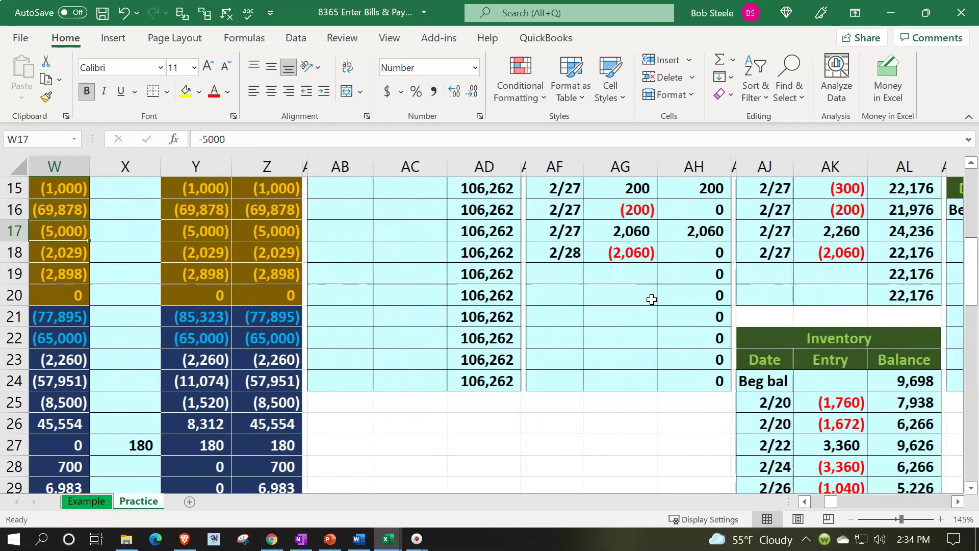
pyautogui.press('Left')
pyautogui.press('Left')
pyautogui.press('Left')
pyautogui.scroll(-3, 651, 299)
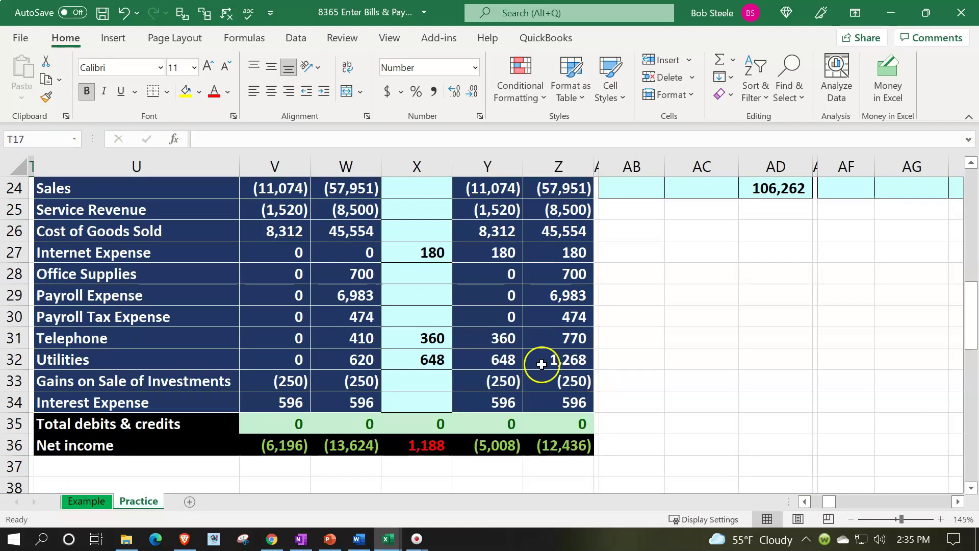
pyautogui.click(510, 360)
pyautogui.press('Right')
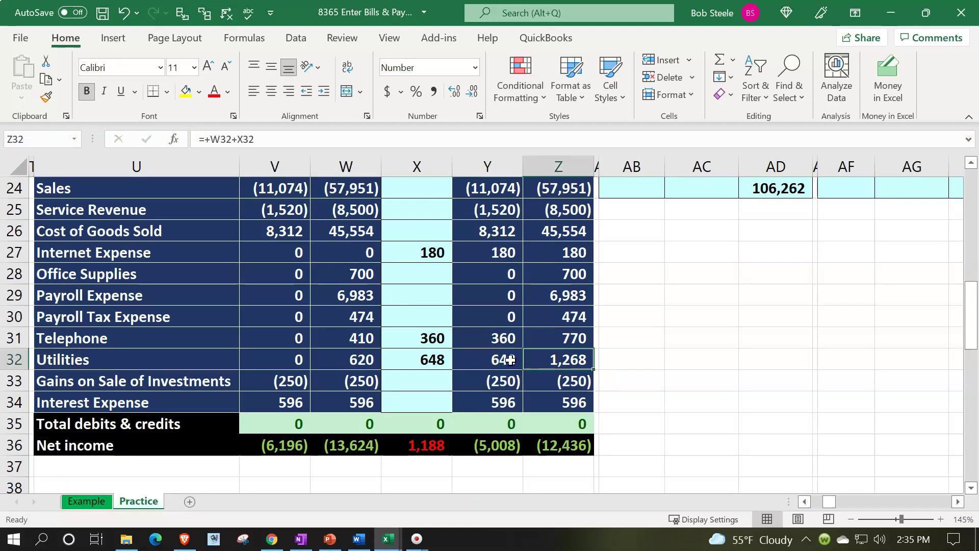
# Examine the Accounts Payable credit line of the Utilities journal entry in row 30.
pyautogui.press('Left')
pyautogui.press('Left')
pyautogui.press('Left')
pyautogui.press('Left')
pyautogui.press('Left')
pyautogui.press('Left')
pyautogui.press('Left')
pyautogui.press('Left')
pyautogui.press('Left')
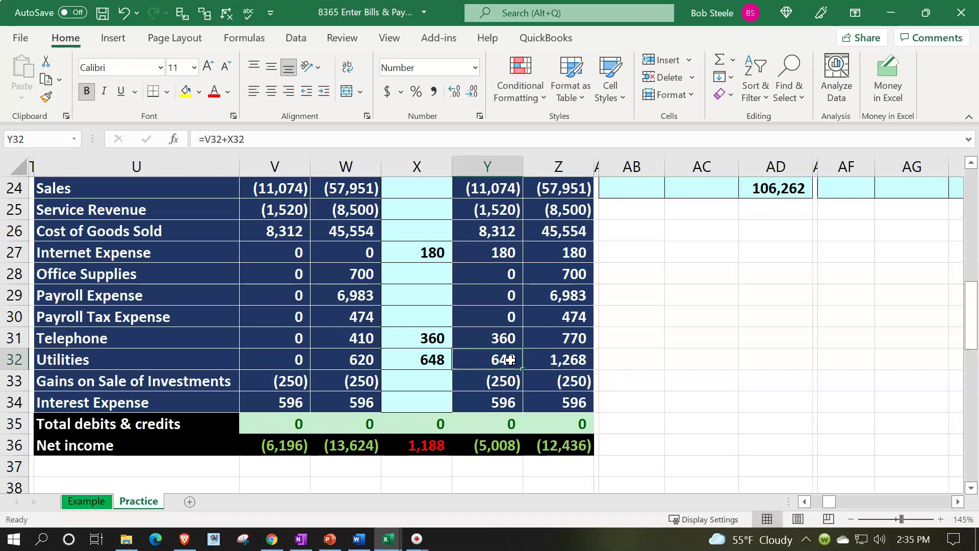
pyautogui.press('Up')
pyautogui.press('Left')
pyautogui.press('Right')
pyautogui.press('Up')
pyautogui.press('Right')
pyautogui.press('Right')
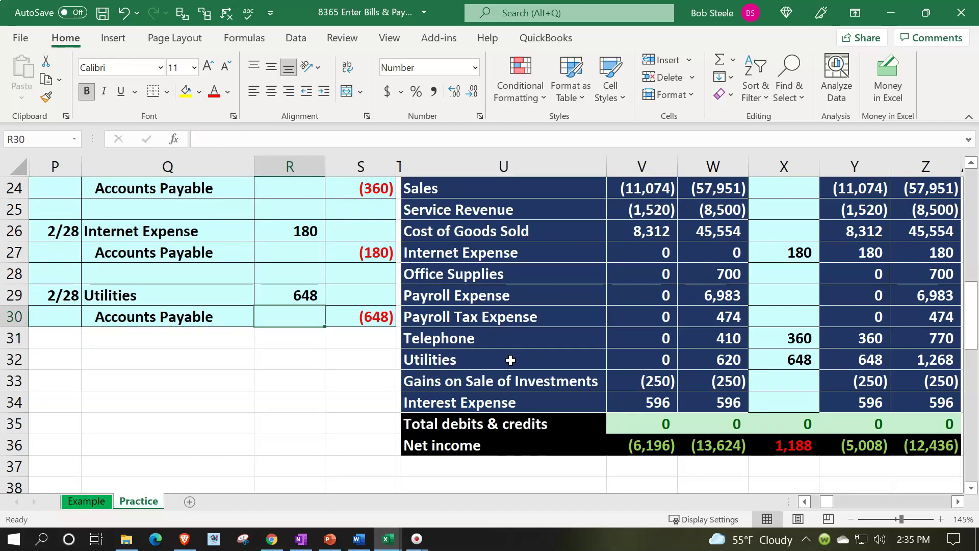
# Enter the date 2/28 in AZ8, the first open row of the Accounts Payable general ledger account.
pyautogui.scroll(5, 510, 360)
pyautogui.scroll(1, 509, 360)
pyautogui.click(510, 360)
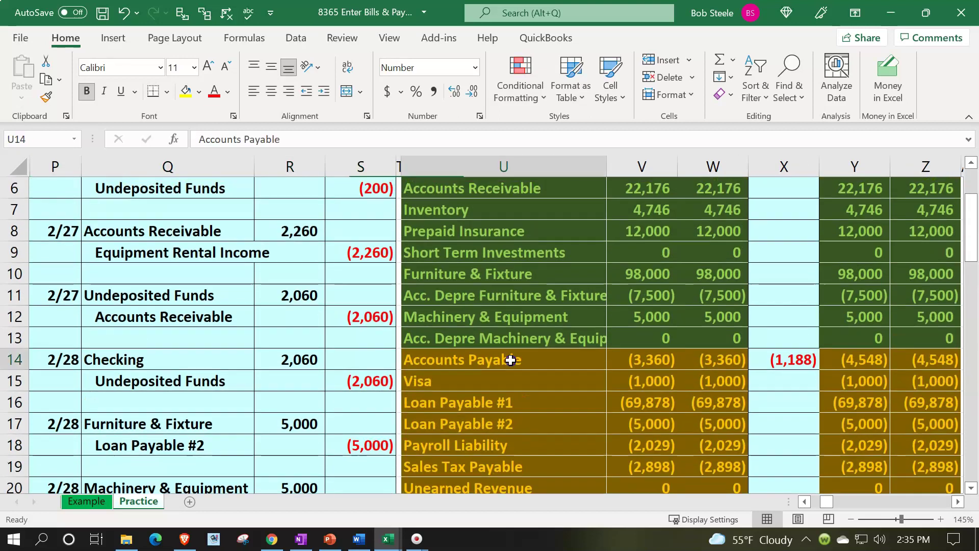
pyautogui.press('Right')
pyautogui.press('Right')
pyautogui.press('Right')
pyautogui.press('Right')
pyautogui.press('Right')
pyautogui.press('Right')
pyautogui.press('Right')
pyautogui.press('Right')
pyautogui.press('Right')
pyautogui.press('Right')
pyautogui.press('Right')
pyautogui.press('Right')
pyautogui.press('Right')
pyautogui.press('Right')
pyautogui.press('Right')
pyautogui.press('Right')
pyautogui.press('Right')
pyautogui.press('Right')
pyautogui.press('Right')
pyautogui.press('Right')
pyautogui.press('Right')
pyautogui.press('Right')
pyautogui.press('Right')
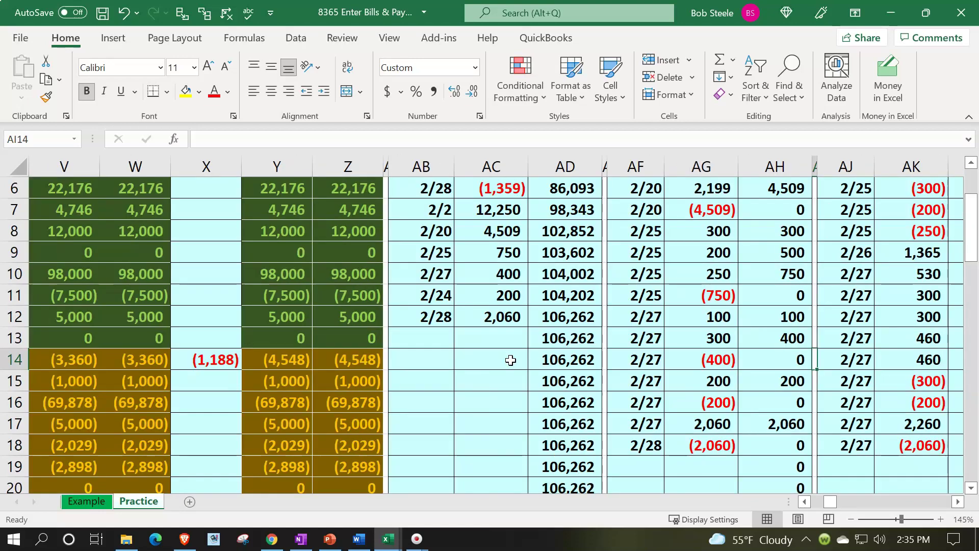
pyautogui.press('Right')
pyautogui.press('Right')
pyautogui.press('Right')
pyautogui.press('Right')
pyautogui.press('Right')
pyautogui.press('Right')
pyautogui.press('Right')
pyautogui.press('Right')
pyautogui.press('Right')
pyautogui.press('Right')
pyautogui.press('Right')
pyautogui.press('Right')
pyautogui.press('Right')
pyautogui.press('Right')
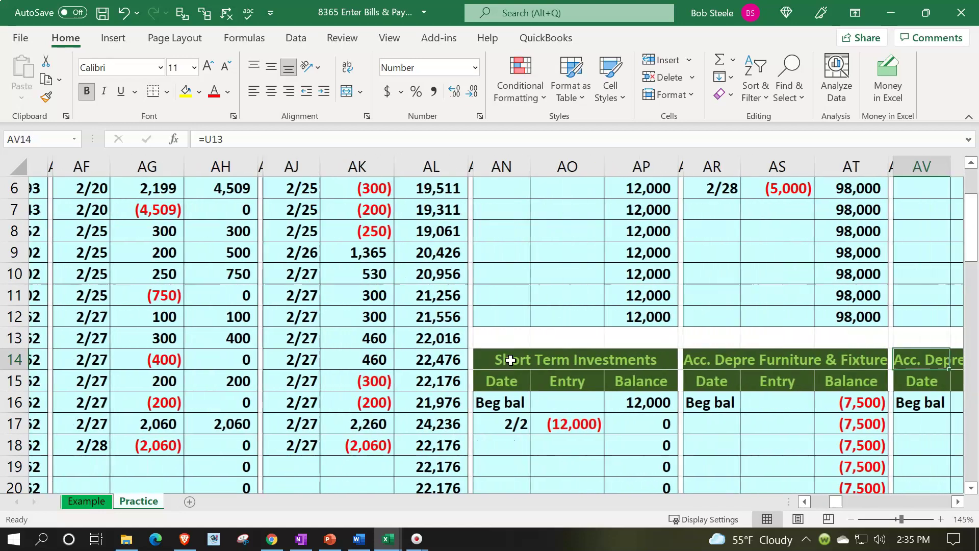
pyautogui.press('Right')
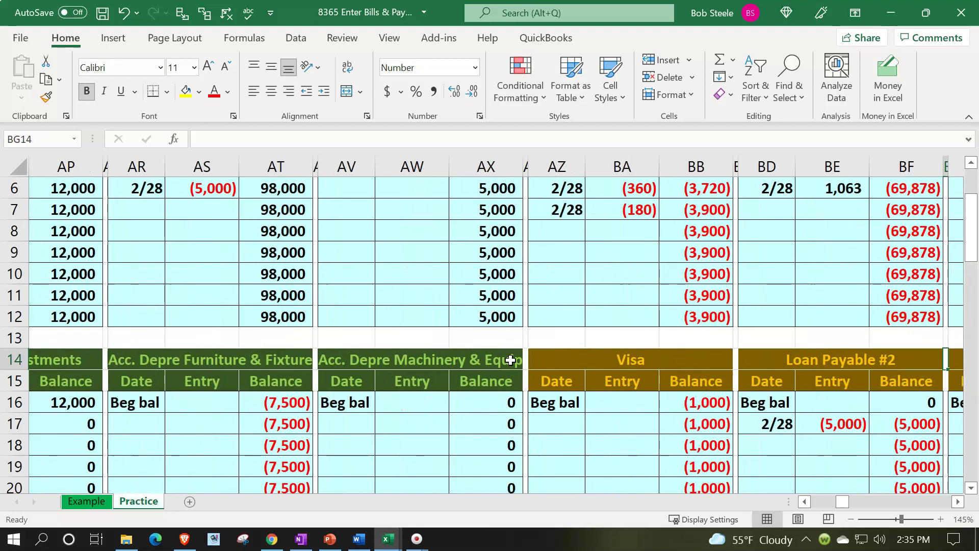
pyautogui.scroll(2, 619, 439)
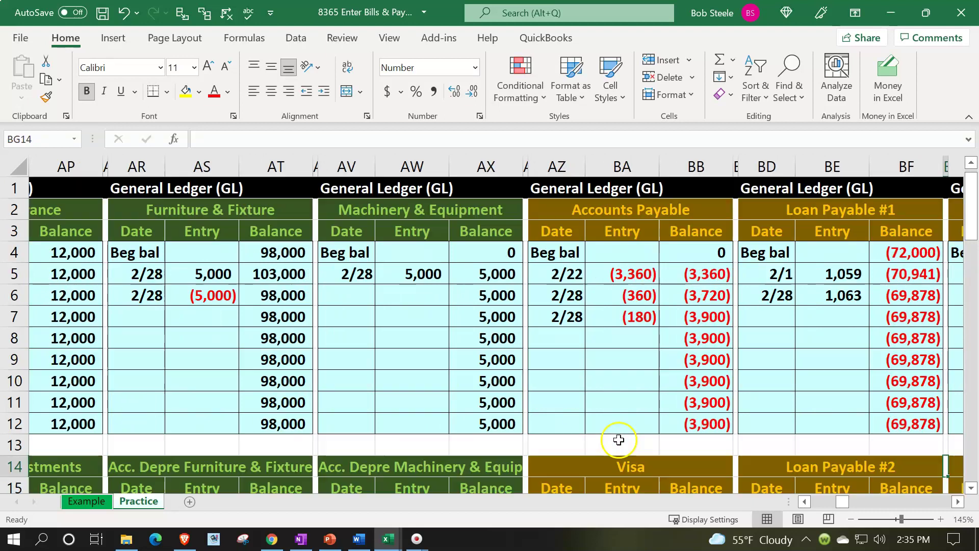
pyautogui.click(568, 337)
pyautogui.write('2/28')
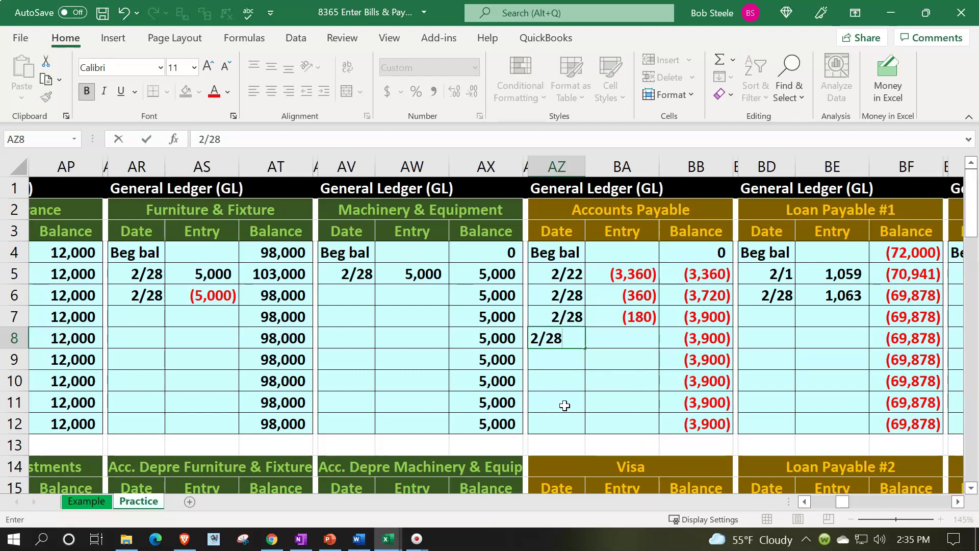
pyautogui.press('Tab')
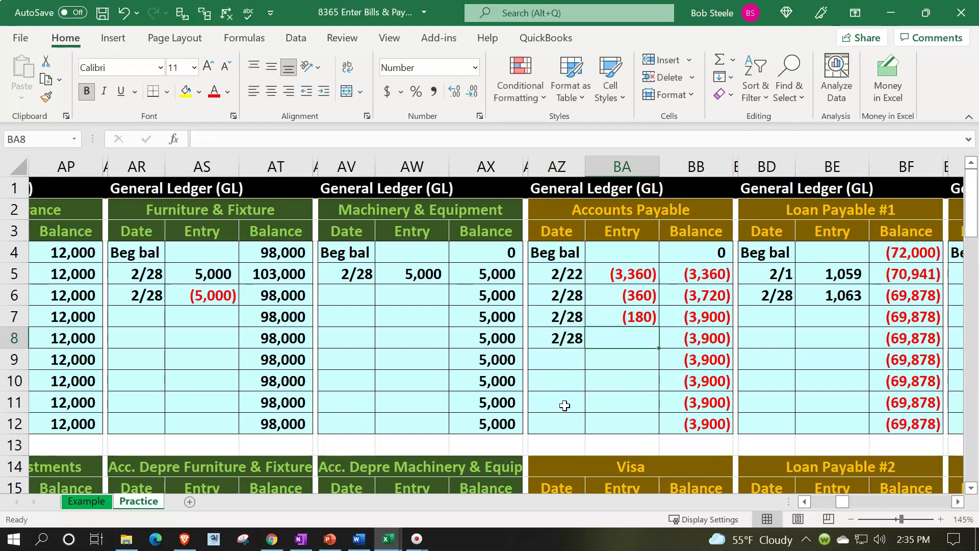
# Post the bill in the Accounts Payable ledger by linking entry cell BA8 to the journal credit in S30.
pyautogui.write('=')
pyautogui.press('Left')
pyautogui.press('Left')
pyautogui.press('Left')
pyautogui.press('Left')
pyautogui.press('Left')
pyautogui.press('Left')
pyautogui.press('Left')
pyautogui.press('Left')
pyautogui.press('Left')
pyautogui.press('Left')
pyautogui.press('Left')
pyautogui.press('Left')
pyautogui.press('Left')
pyautogui.press('Left')
pyautogui.press('Left')
pyautogui.press('Left')
pyautogui.press('Left')
pyautogui.press('Left')
pyautogui.press('Left')
pyautogui.press('Left')
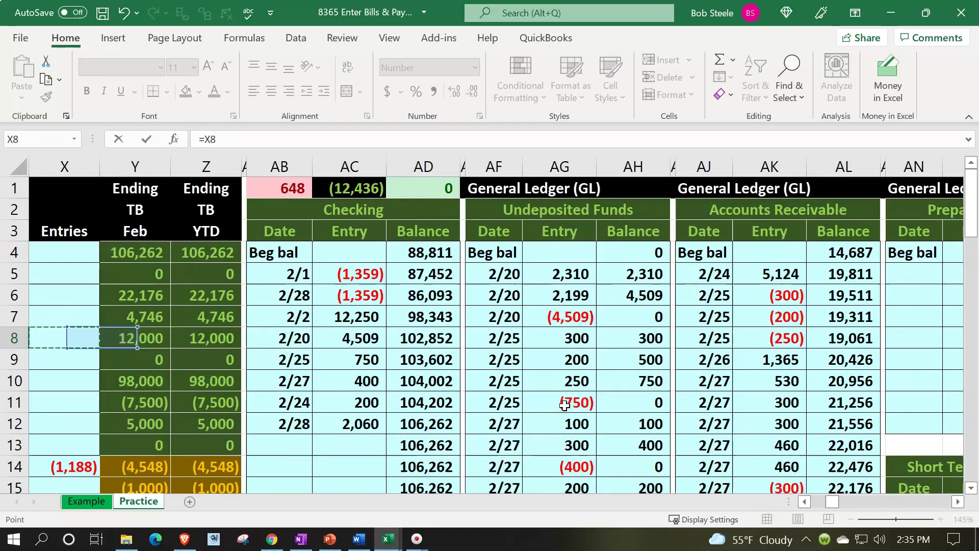
pyautogui.press('Left')
pyautogui.press('Left')
pyautogui.press('Left')
pyautogui.press('Left')
pyautogui.press('Left')
pyautogui.press('Left')
pyautogui.press('Left')
pyautogui.press('Left')
pyautogui.press('Down')
pyautogui.press('Down')
pyautogui.press('Down')
pyautogui.press('Down')
pyautogui.press('Down')
pyautogui.press('Down')
pyautogui.press('Down')
pyautogui.press('Down')
pyautogui.press('Down')
pyautogui.press('Down')
pyautogui.press('Down')
pyautogui.press('Down')
pyautogui.press('Down')
pyautogui.press('Down')
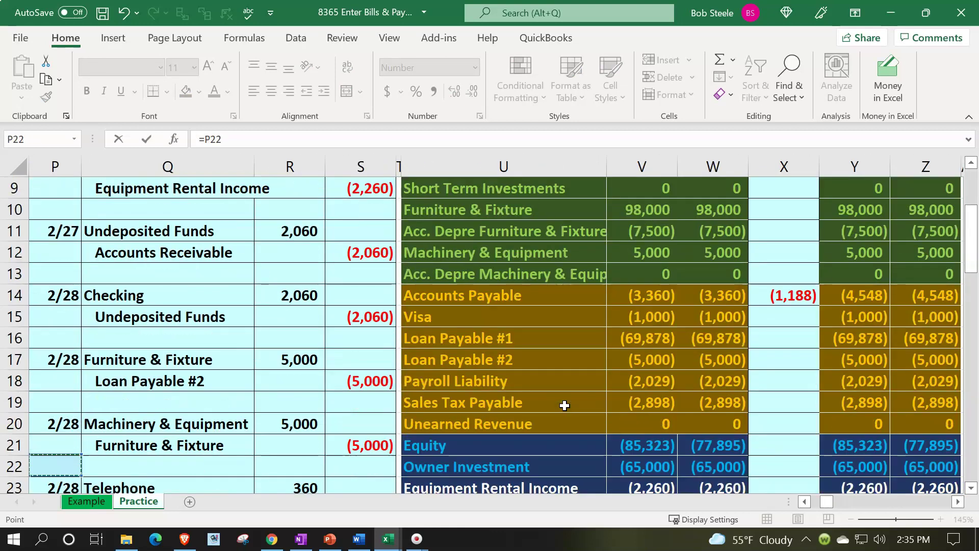
pyautogui.press('Down')
pyautogui.press('Down')
pyautogui.press('Down')
pyautogui.press('Down')
pyautogui.press('Down')
pyautogui.press('Down')
pyautogui.press('Down')
pyautogui.press('Down')
pyautogui.press('Down')
pyautogui.press('Down')
pyautogui.press('Right')
pyautogui.press('Right')
pyautogui.press('Right')
pyautogui.press('Up')
pyautogui.press('Up')
pyautogui.press('Escape')
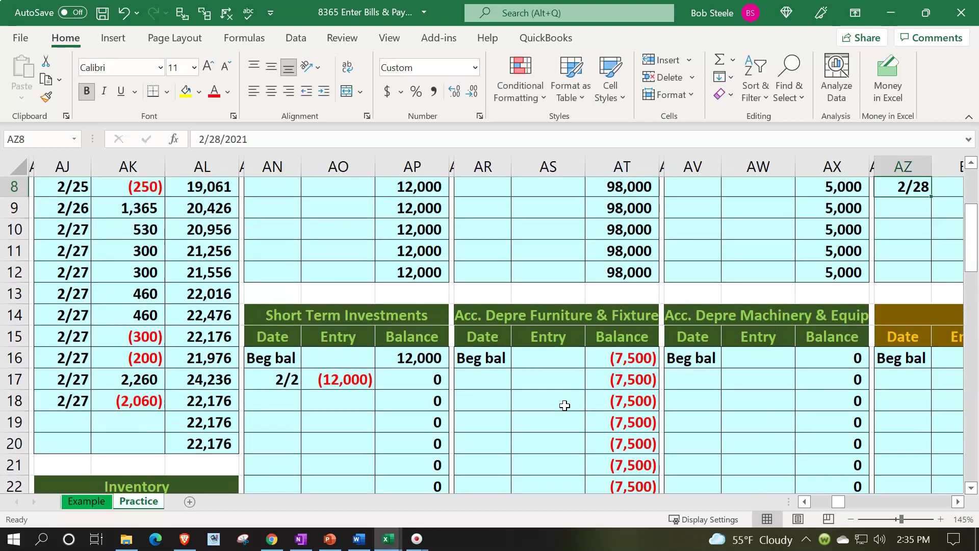
# Compare the Accounts Payable ledger's running balance in BB8 with the Accounts Payable ending balances in trial balance cells Y14:Z14.
pyautogui.press('Up')
pyautogui.press('Up')
pyautogui.press('Up')
pyautogui.press('Up')
pyautogui.press('Up')
pyautogui.press('Right')
pyautogui.press('Right')
pyautogui.press('Right')
pyautogui.press('Up')
pyautogui.press('Up')
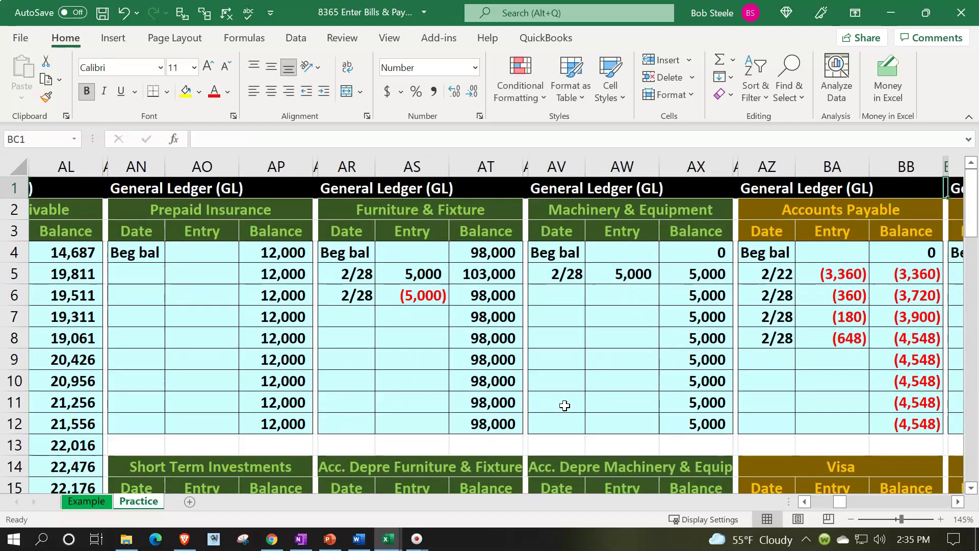
pyautogui.press('Down')
pyautogui.press('Down')
pyautogui.press('Down')
pyautogui.press('Down')
pyautogui.press('Down')
pyautogui.press('Down')
pyautogui.press('Down')
pyautogui.press('Left')
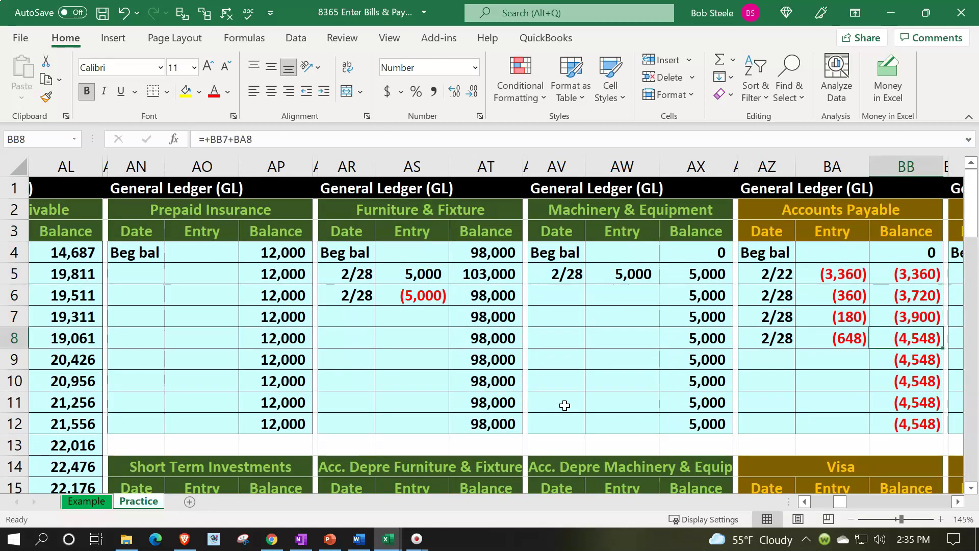
pyautogui.press('Left')
pyautogui.press('Left')
pyautogui.press('Left')
pyautogui.press('Left')
pyautogui.press('Left')
pyautogui.press('Left')
pyautogui.press('Left')
pyautogui.press('Left')
pyautogui.press('Left')
pyautogui.press('Left')
pyautogui.press('Left')
pyautogui.press('Left')
pyautogui.press('Left')
pyautogui.press('Left')
pyautogui.press('Left')
pyautogui.press('Left')
pyautogui.press('Left')
pyautogui.press('Left')
pyautogui.press('Left')
pyautogui.press('Left')
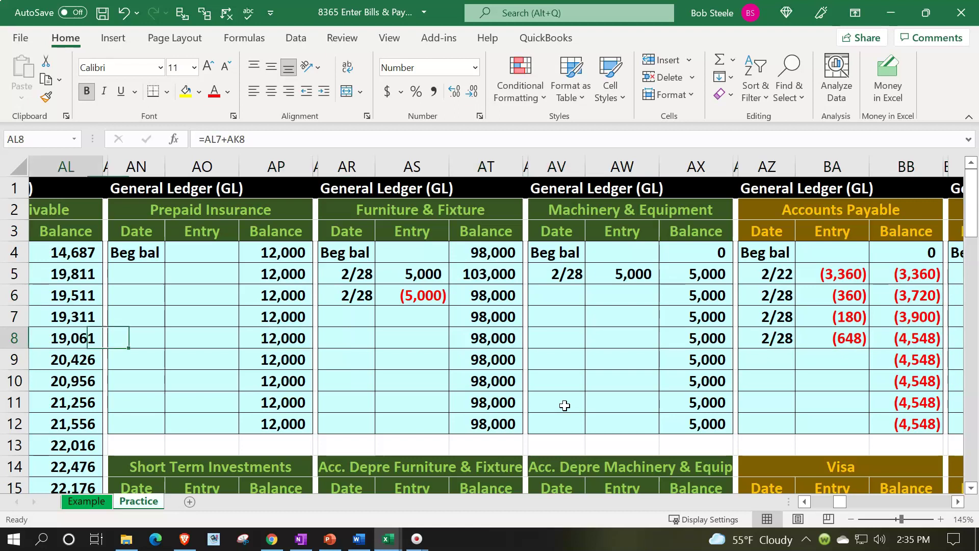
pyautogui.press('Left')
pyautogui.press('Left')
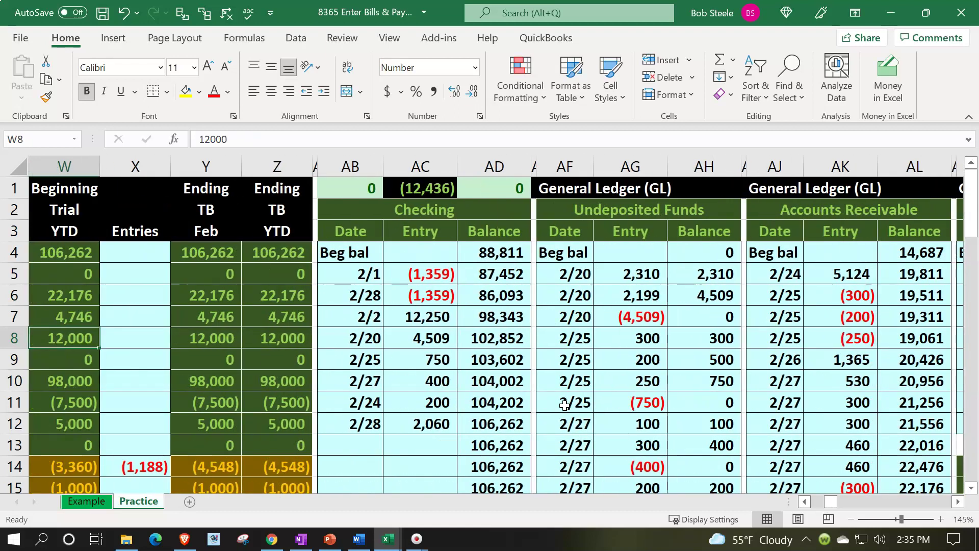
pyautogui.moveTo(225, 461); pyautogui.dragTo(244, 463)
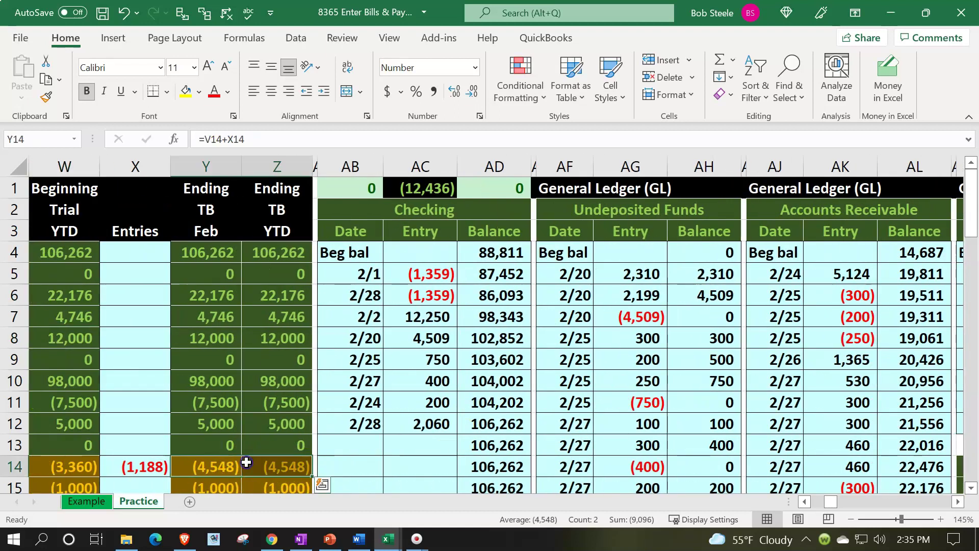
pyautogui.press('Left')
pyautogui.press('Left')
pyautogui.press('Left')
pyautogui.press('Left')
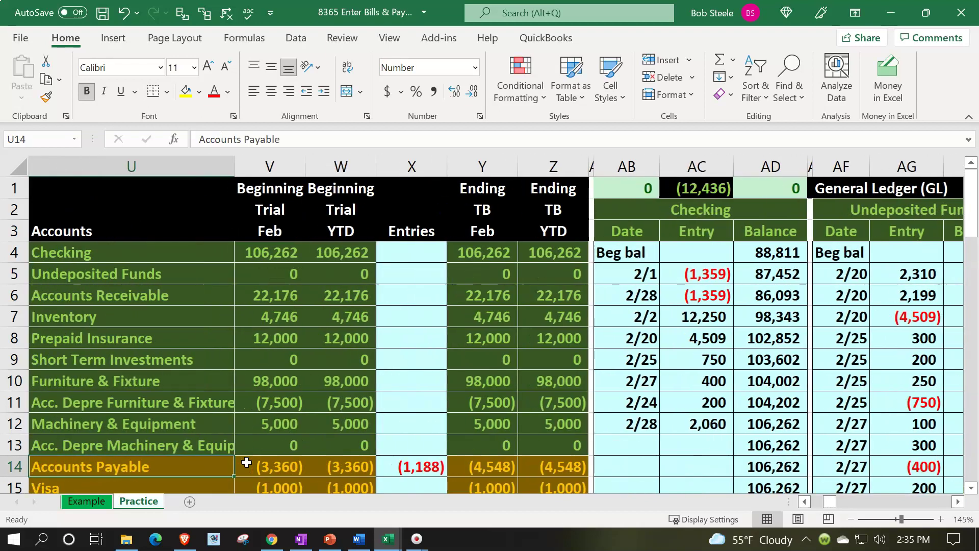
pyautogui.press('Up')
pyautogui.press('Up')
pyautogui.press('Up')
pyautogui.press('Up')
pyautogui.press('Up')
pyautogui.press('Right')
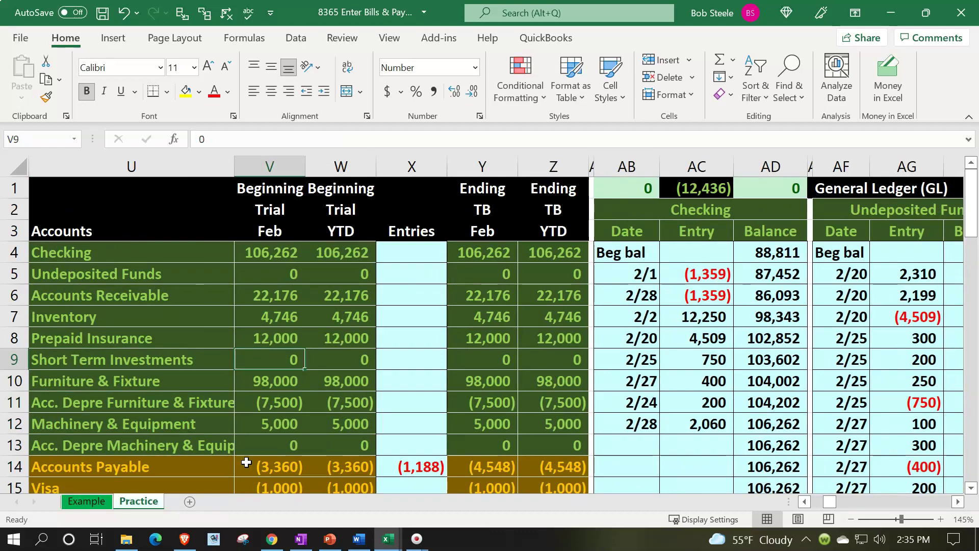
# Look across the general ledger and customer ledgers to the AP Subsidiary Ledger and examine its difference check in DQ1 and its vendor accounts.
pyautogui.press('Right')
pyautogui.press('Right')
pyautogui.press('Right')
pyautogui.press('Right')
pyautogui.press('Right')
pyautogui.press('Right')
pyautogui.press('Right')
pyautogui.press('Right')
pyautogui.press('Right')
pyautogui.press('Right')
pyautogui.press('Right')
pyautogui.press('Right')
pyautogui.press('Right')
pyautogui.press('Right')
pyautogui.press('Right')
pyautogui.press('Right')
pyautogui.press('Right')
pyautogui.press('Right')
pyautogui.press('Right')
pyautogui.press('Right')
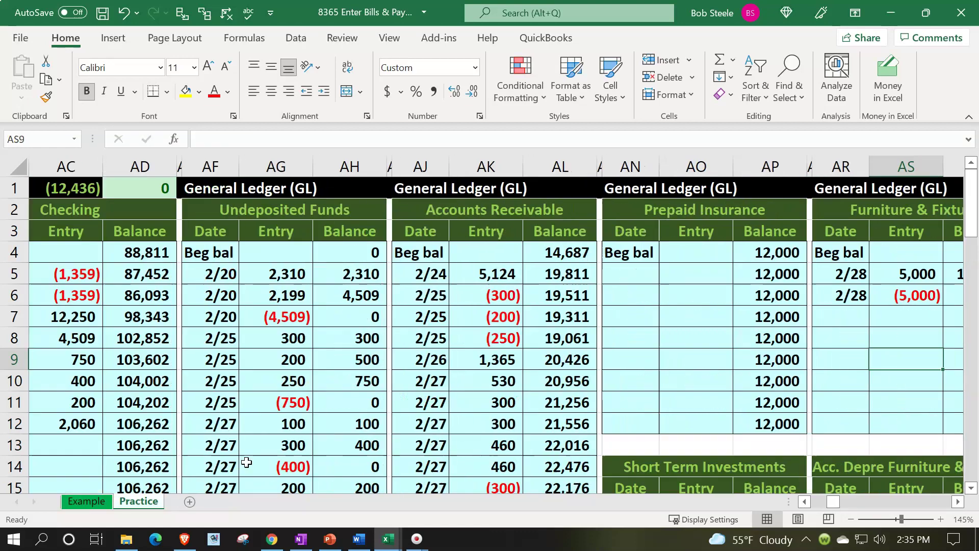
pyautogui.press('Right')
pyautogui.press('Right')
pyautogui.press('Right')
pyautogui.press('Right')
pyautogui.press('Right')
pyautogui.press('Right')
pyautogui.press('Right')
pyautogui.press('Right')
pyautogui.press('Right')
pyautogui.press('Right')
pyautogui.press('Right')
pyautogui.press('Right')
pyautogui.press('Right')
pyautogui.press('Right')
pyautogui.press('Right')
pyautogui.press('Right')
pyautogui.press('Right')
pyautogui.press('Right')
pyautogui.press('Right')
pyautogui.press('Right')
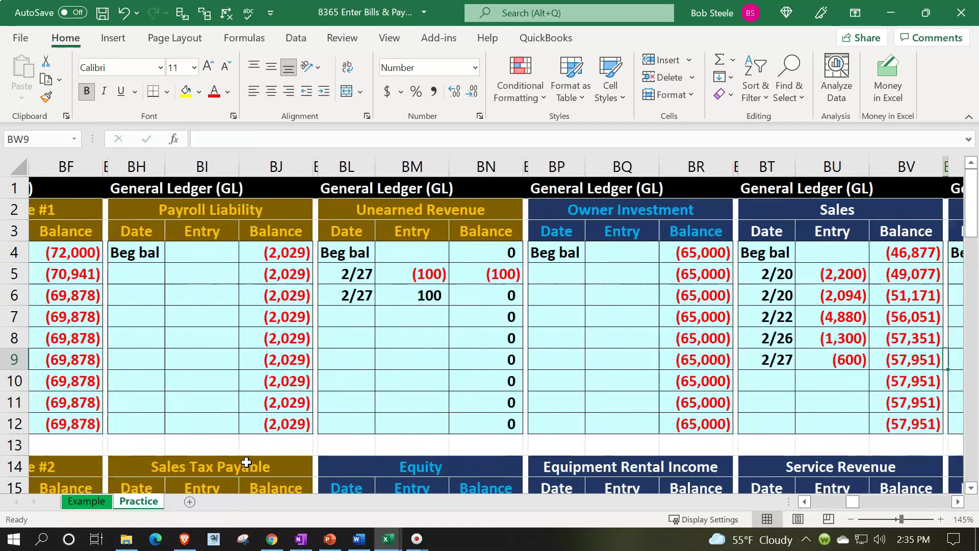
pyautogui.press('Right')
pyautogui.press('Right')
pyautogui.press('Right')
pyautogui.press('Right')
pyautogui.press('Right')
pyautogui.press('Right')
pyautogui.press('Right')
pyautogui.press('Right')
pyautogui.press('Right')
pyautogui.press('Right')
pyautogui.press('Right')
pyautogui.press('Right')
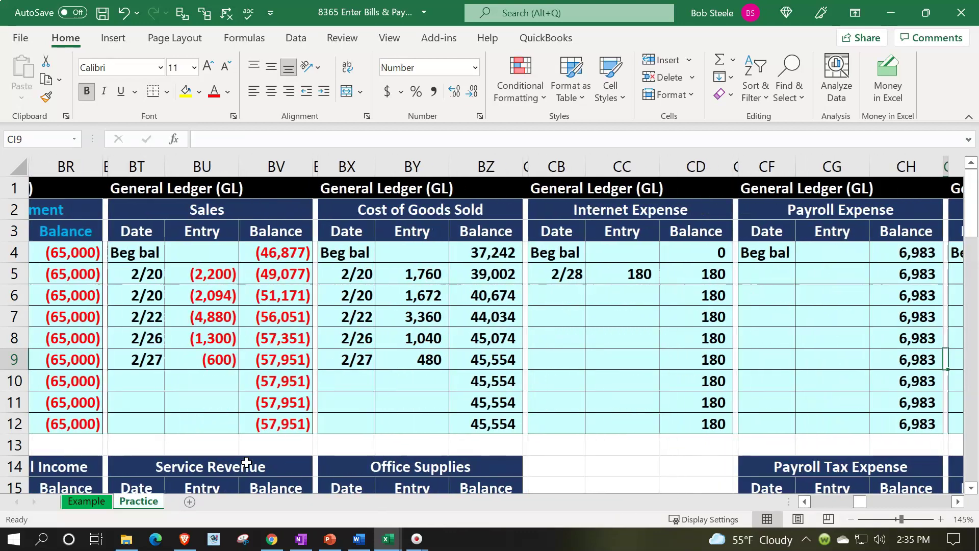
pyautogui.press('Right')
pyautogui.press('Right')
pyautogui.press('Right')
pyautogui.press('Right')
pyautogui.press('Right')
pyautogui.press('Right')
pyautogui.press('Right')
pyautogui.press('Right')
pyautogui.press('Right')
pyautogui.press('Right')
pyautogui.press('Right')
pyautogui.press('Right')
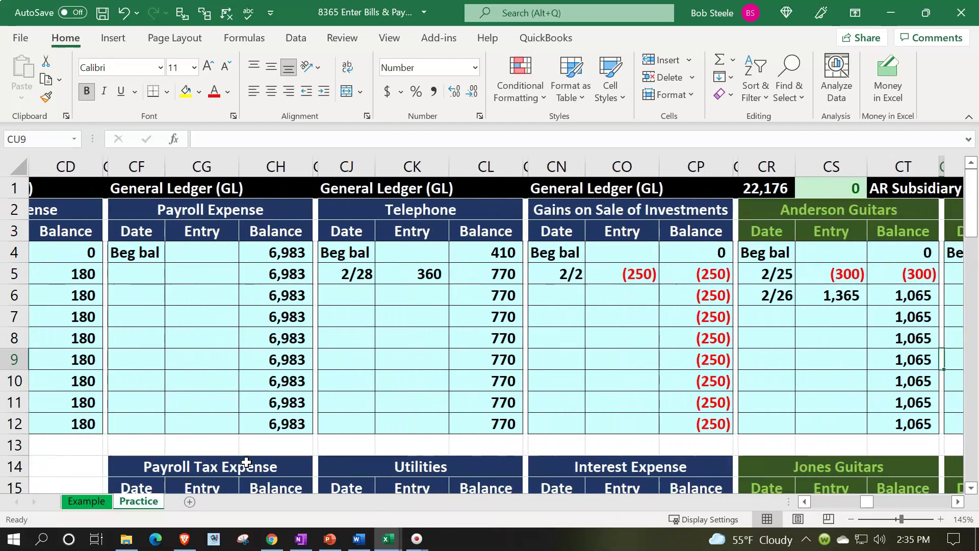
pyautogui.press('Right')
pyautogui.press('Right')
pyautogui.press('Right')
pyautogui.press('Right')
pyautogui.press('Right')
pyautogui.press('Right')
pyautogui.press('Right')
pyautogui.press('Right')
pyautogui.press('Right')
pyautogui.press('Right')
pyautogui.press('Right')
pyautogui.press('Right')
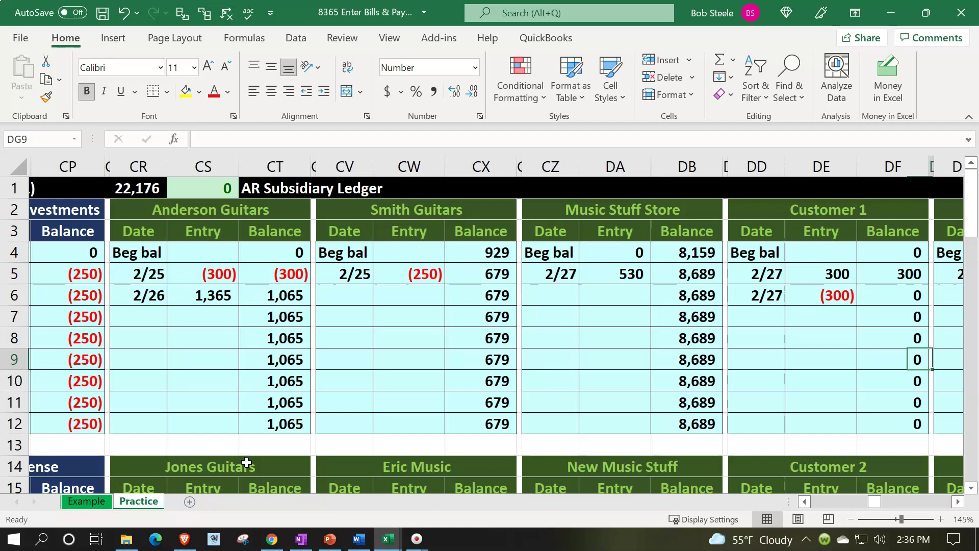
pyautogui.press('Right')
pyautogui.press('Right')
pyautogui.press('Right')
pyautogui.press('Right')
pyautogui.press('Right')
pyautogui.press('Right')
pyautogui.press('Right')
pyautogui.press('Right')
pyautogui.press('Right')
pyautogui.press('Right')
pyautogui.press('Right')
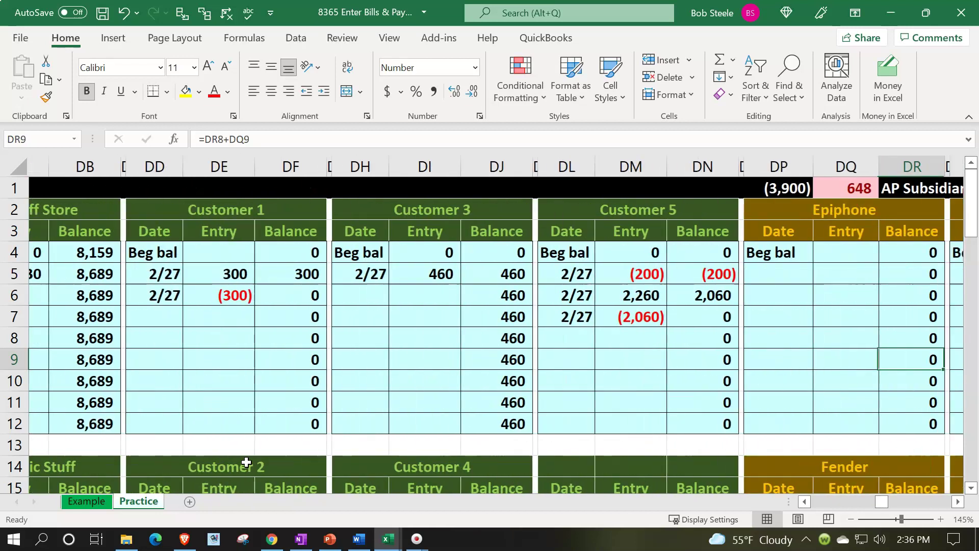
pyautogui.press('Right')
pyautogui.press('Right')
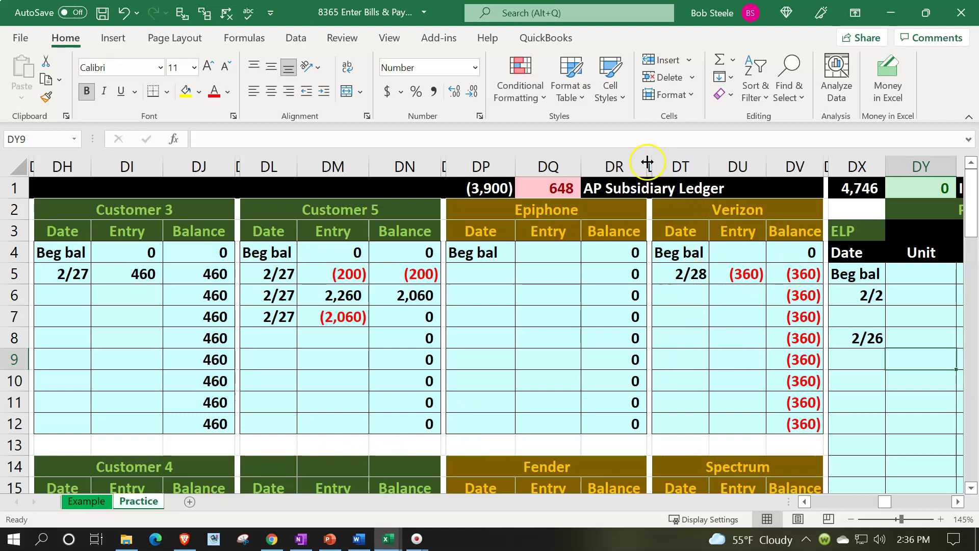
# Insert a copy of the Verizon and Spectrum vendor ledger columns DS:DV before column DW.
pyautogui.moveTo(649, 158); pyautogui.dragTo(650, 161)
pyautogui.moveTo(737, 158); pyautogui.dragTo(794, 162)
pyautogui.hotkey('ctrl', 'c')
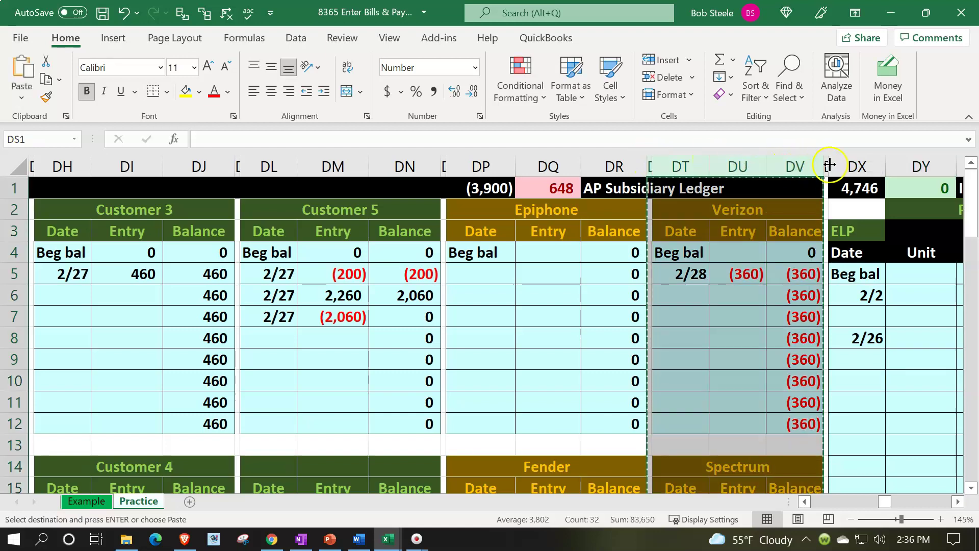
pyautogui.click(826, 164)
pyautogui.rightClick(826, 164)
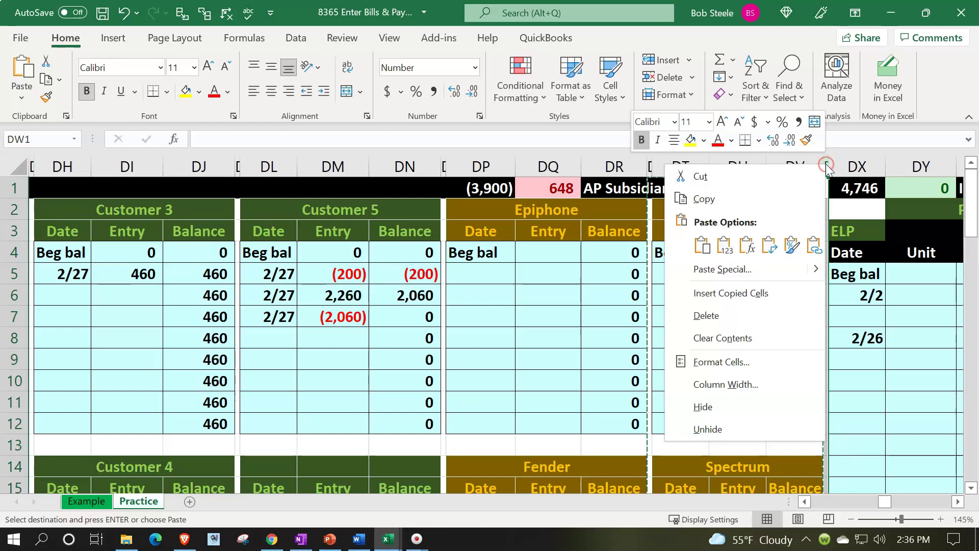
pyautogui.click(796, 289)
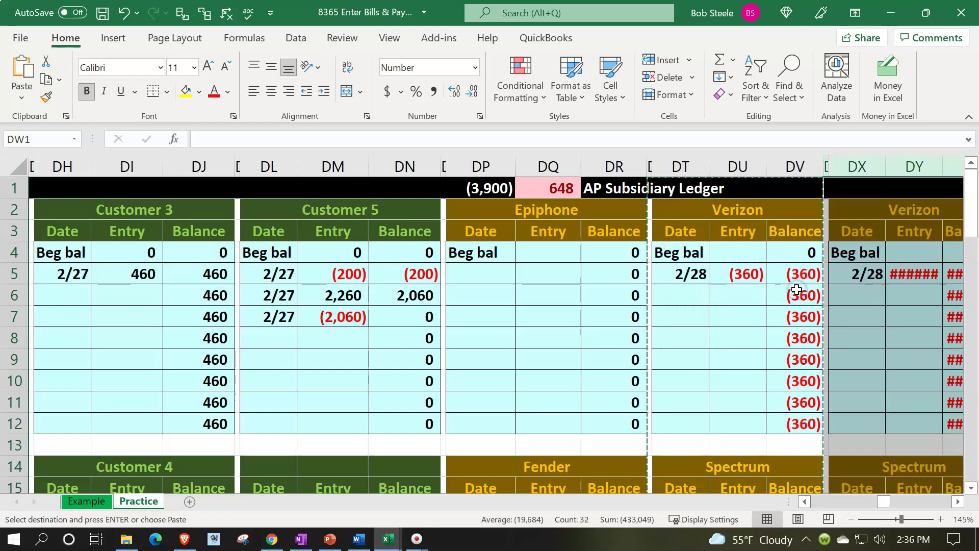
# Clear the vendor name in DX2 and the 2/28 date and entry in DX5:DY5 of the copied Verizon ledger.
pyautogui.click(837, 294)
pyautogui.press('Right')
pyautogui.press('Right')
pyautogui.press('Right')
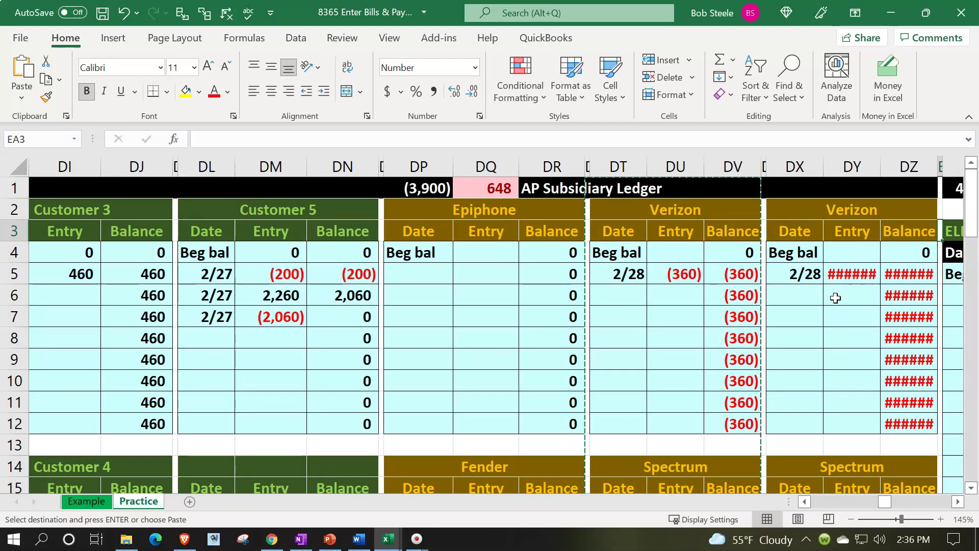
pyautogui.press('Left')
pyautogui.press('Left')
pyautogui.press('Left')
pyautogui.press('Up')
pyautogui.press('Up')
pyautogui.press('Up')
pyautogui.press('Up')
pyautogui.press('Delete')
pyautogui.press('Down')
pyautogui.press('Down')
pyautogui.press('Down')
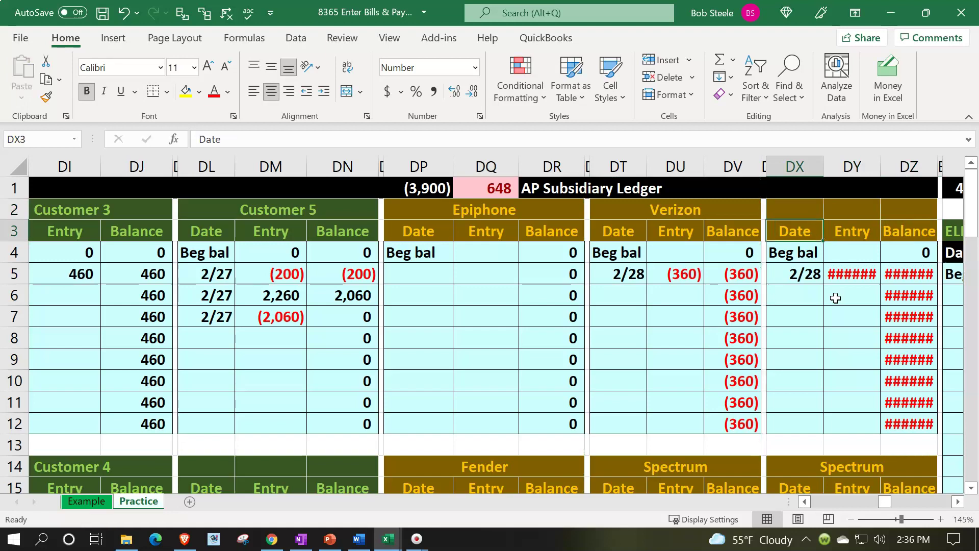
pyautogui.hotkey('shift', 'Right')
pyautogui.press('Delete')
# Clear the vendor name in DX14 and the 2/28 date and entry in DX17:DY17 of the copied Spectrum ledger.
pyautogui.press('Down')
pyautogui.press('Down')
pyautogui.press('Down')
pyautogui.press('Down')
pyautogui.press('Down')
pyautogui.press('Down')
pyautogui.press('Down')
pyautogui.press('Down')
pyautogui.press('Down')
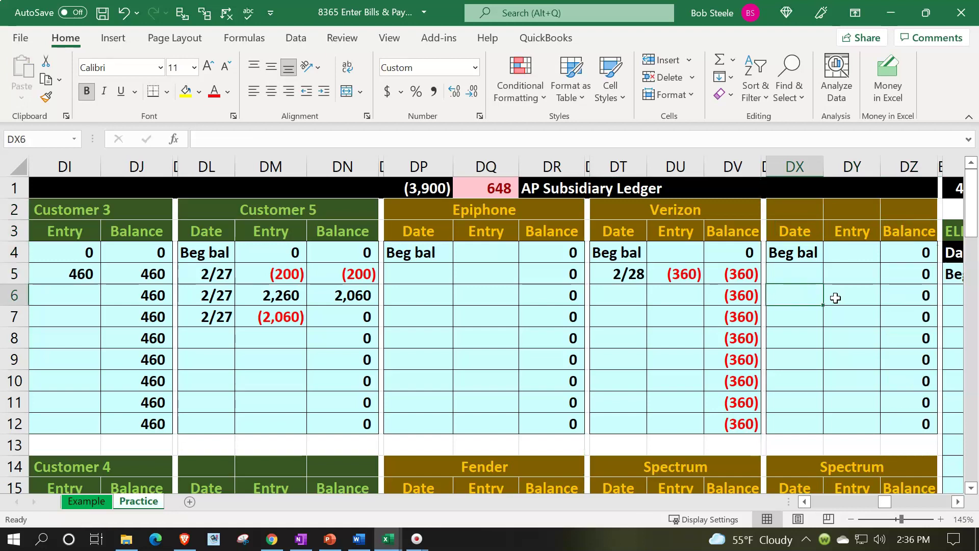
pyautogui.press('Delete')
pyautogui.press('Down')
pyautogui.press('Down')
pyautogui.press('Down')
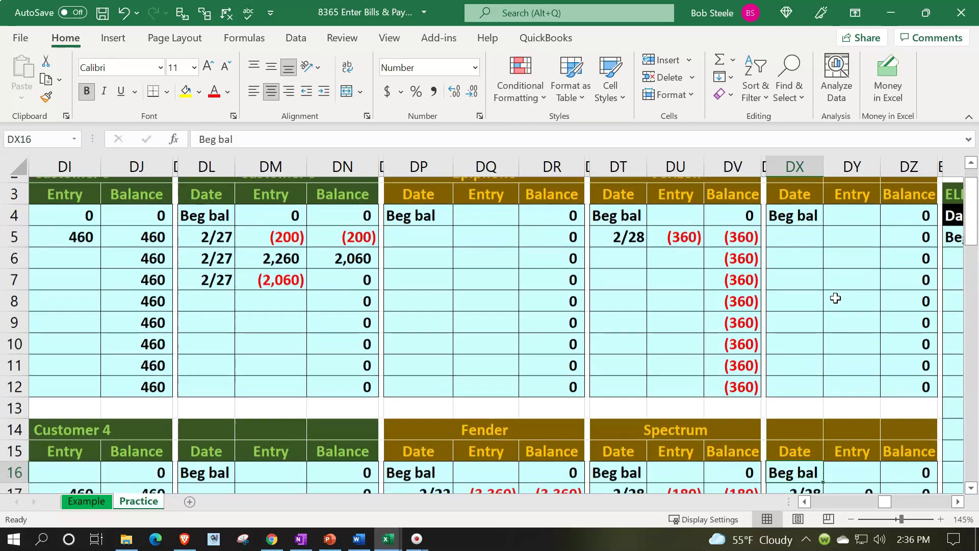
pyautogui.hotkey('shift', 'Right')
pyautogui.press('Delete')
# Name the blank vendor ledger next to Verizon "Edison" in DX2.
pyautogui.press('Up')
pyautogui.press('Up')
pyautogui.press('Up')
pyautogui.press('Up')
pyautogui.press('Up')
pyautogui.press('Up')
pyautogui.press('Up')
pyautogui.press('Up')
pyautogui.press('Up')
pyautogui.press('Up')
pyautogui.press('Up')
pyautogui.press('Up')
pyautogui.press('Up')
pyautogui.press('Up')
pyautogui.press('Up')
pyautogui.press('Up')
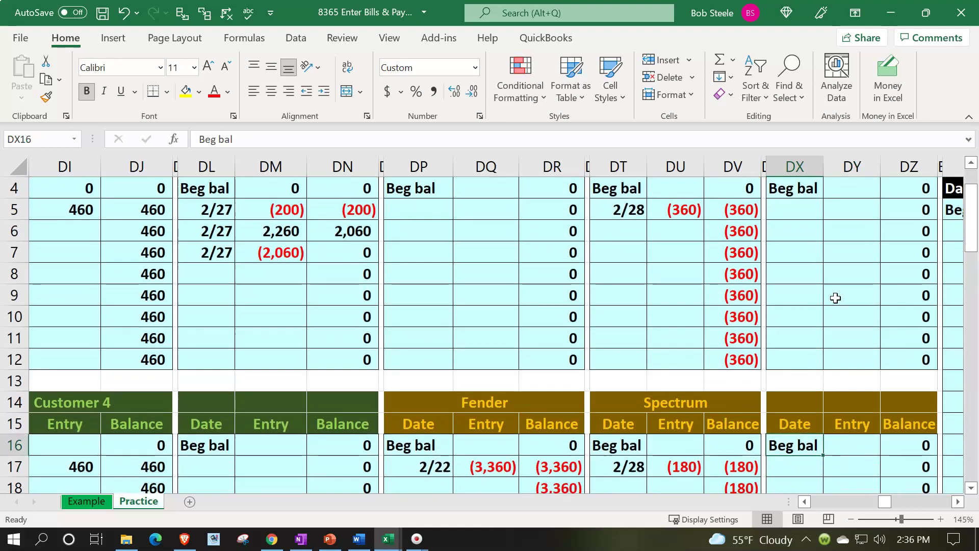
pyautogui.press('Down')
pyautogui.write('Ed')
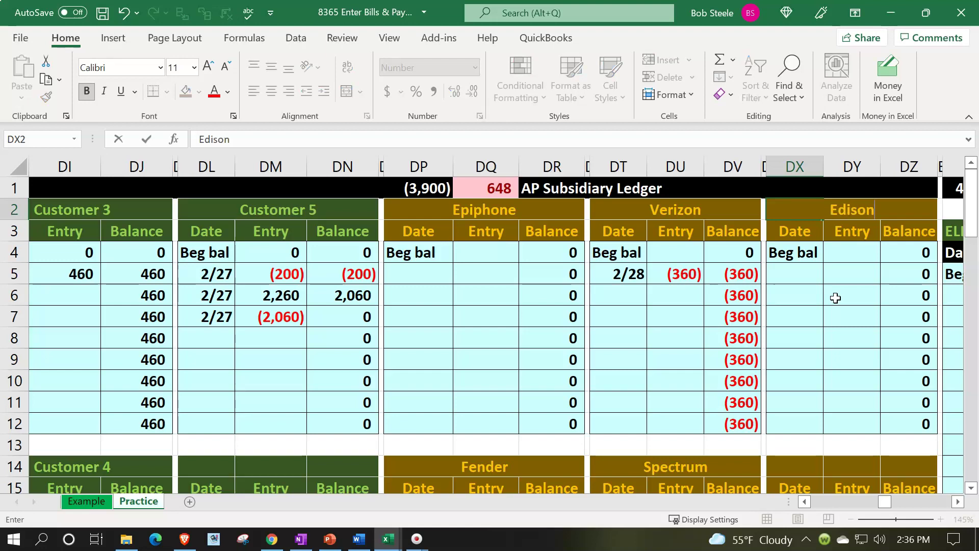
pyautogui.press('Return')
# Enter the date 2/28 in DX5 of the Edison vendor ledger.
pyautogui.press('Down')
pyautogui.press('Down')
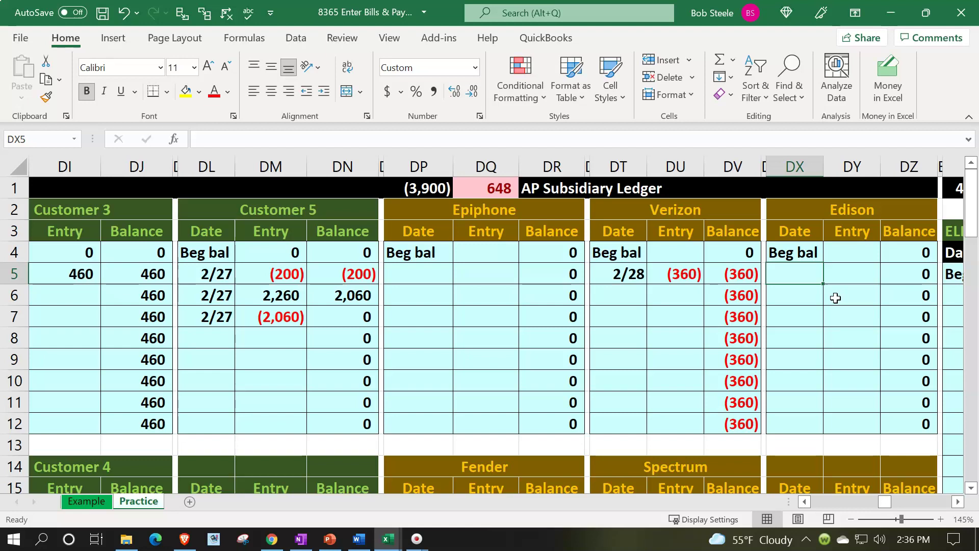
pyautogui.write('2/28')
pyautogui.press('Tab')
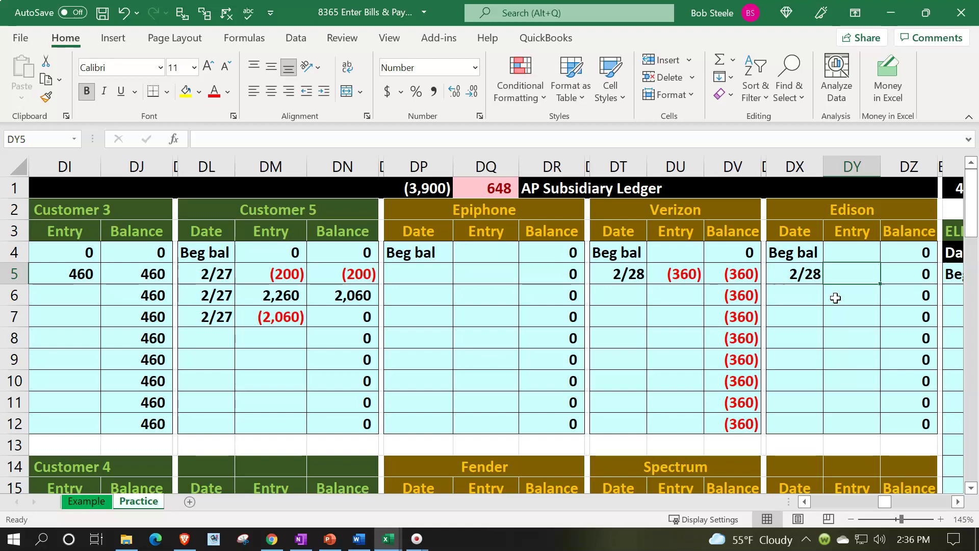
# Link the Edison ledger's entry in DY5 to the Utilities debit in R29 of the journal.
pyautogui.write('=')
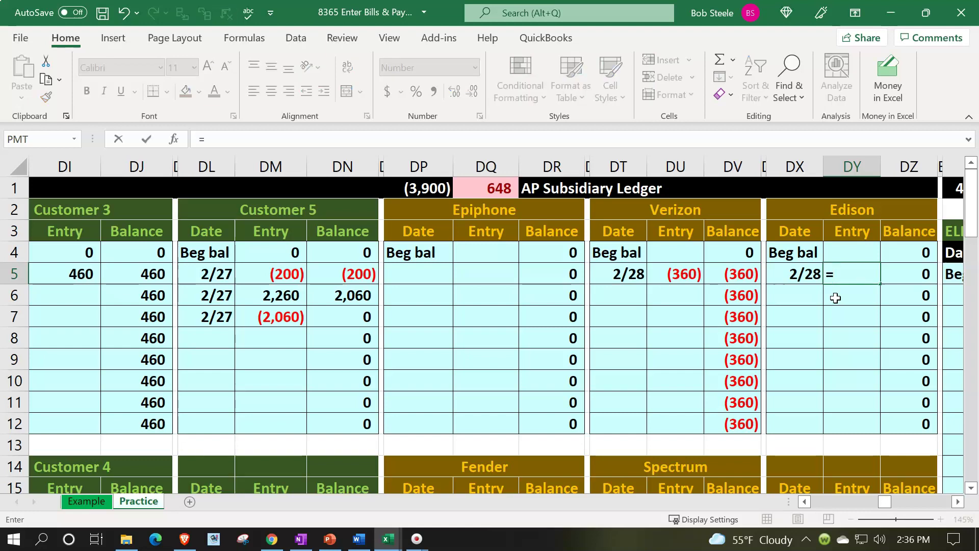
pyautogui.press('Left')
pyautogui.press('Left')
pyautogui.press('Left')
pyautogui.press('Left')
pyautogui.press('Left')
pyautogui.press('Left')
pyautogui.press('Left')
pyautogui.press('Left')
pyautogui.press('Left')
pyautogui.press('Left')
pyautogui.press('Left')
pyautogui.press('Left')
pyautogui.press('Left')
pyautogui.press('Left')
pyautogui.press('Left')
pyautogui.press('Left')
pyautogui.press('Left')
pyautogui.press('Left')
pyautogui.press('Left')
pyautogui.press('Left')
pyautogui.press('Left')
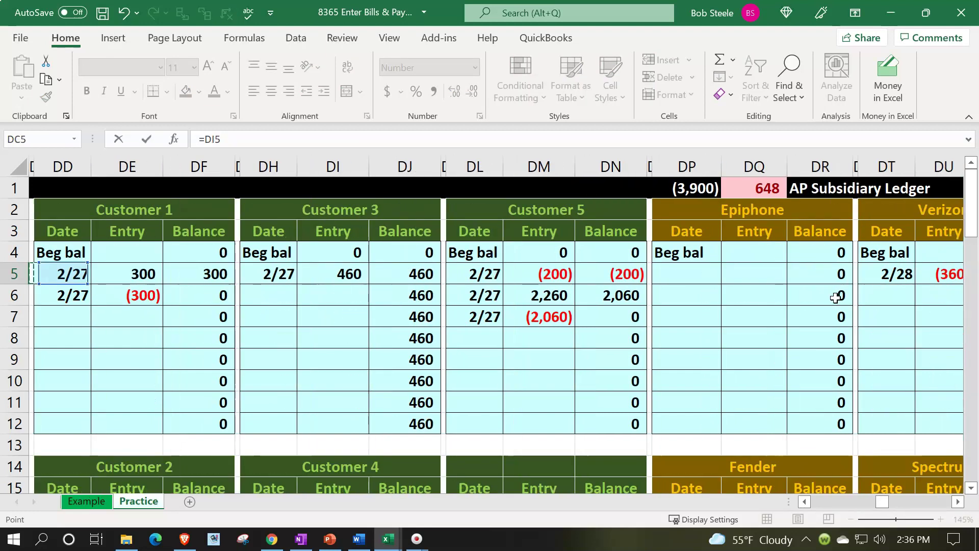
pyautogui.press('Left')
pyautogui.press('Left')
pyautogui.press('Left')
pyautogui.press('Left')
pyautogui.press('Left')
pyautogui.press('Left')
pyautogui.press('Left')
pyautogui.press('Left')
pyautogui.press('Left')
pyautogui.press('Left')
pyautogui.press('Left')
pyautogui.press('Left')
pyautogui.press('Left')
pyautogui.press('Left')
pyautogui.press('Left')
pyautogui.press('Left')
pyautogui.press('Left')
pyautogui.press('Left')
pyautogui.press('Left')
pyautogui.press('Left')
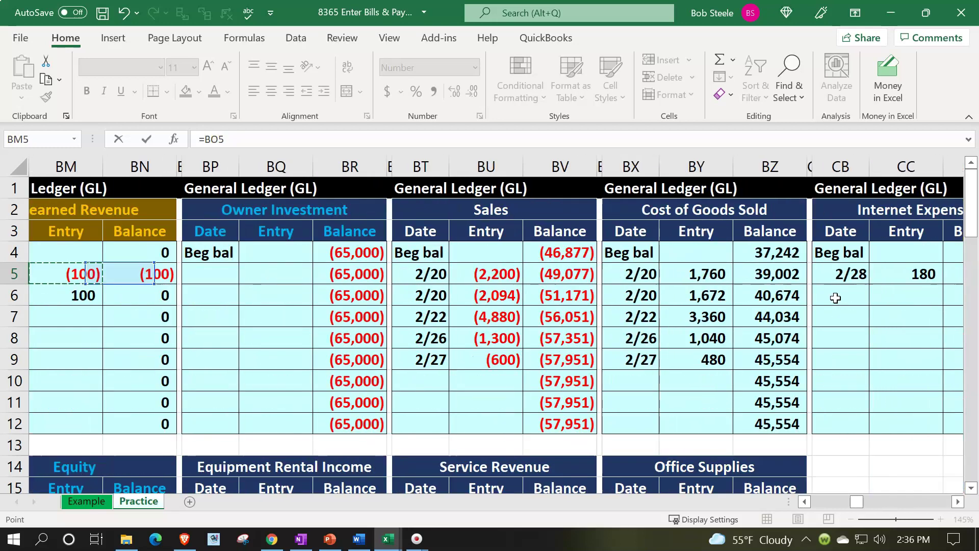
pyautogui.press('Left')
pyautogui.press('Left')
pyautogui.press('Left')
pyautogui.press('Left')
pyautogui.press('Left')
pyautogui.press('Left')
pyautogui.press('Left')
pyautogui.press('Left')
pyautogui.press('Left')
pyautogui.press('Left')
pyautogui.press('Left')
pyautogui.press('Left')
pyautogui.press('Left')
pyautogui.press('Left')
pyautogui.press('Left')
pyautogui.press('Left')
pyautogui.press('Left')
pyautogui.press('Left')
pyautogui.press('Left')
pyautogui.press('Left')
pyautogui.press('Down')
pyautogui.press('Down')
pyautogui.press('Down')
pyautogui.press('Down')
pyautogui.press('Down')
pyautogui.press('Down')
pyautogui.press('Down')
pyautogui.press('Down')
pyautogui.press('Down')
pyautogui.press('Down')
pyautogui.press('Down')
pyautogui.press('Down')
pyautogui.press('Down')
pyautogui.press('Down')
pyautogui.press('Down')
pyautogui.press('Down')
pyautogui.press('Down')
pyautogui.press('Down')
pyautogui.press('Down')
pyautogui.press('Down')
pyautogui.press('Down')
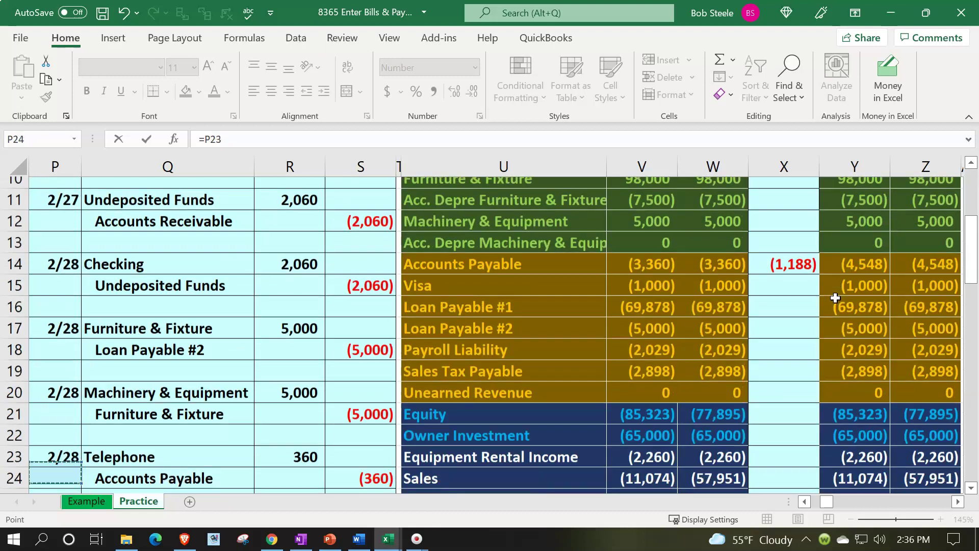
pyautogui.press('Down')
pyautogui.press('Down')
pyautogui.press('Down')
pyautogui.press('Down')
pyautogui.press('Down')
pyautogui.press('Down')
pyautogui.press('Right')
pyautogui.press('Right')
pyautogui.press('Up')
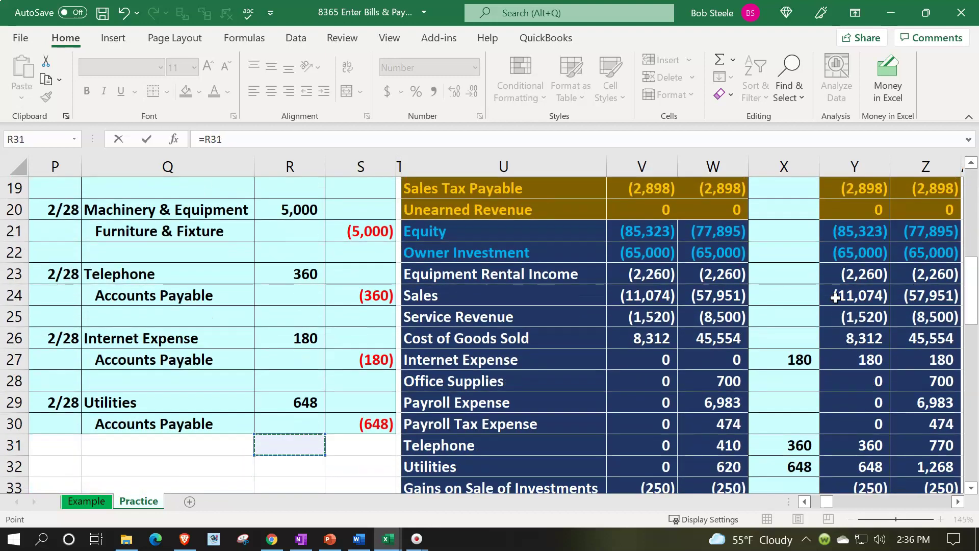
pyautogui.press('Up')
pyautogui.press('Up')
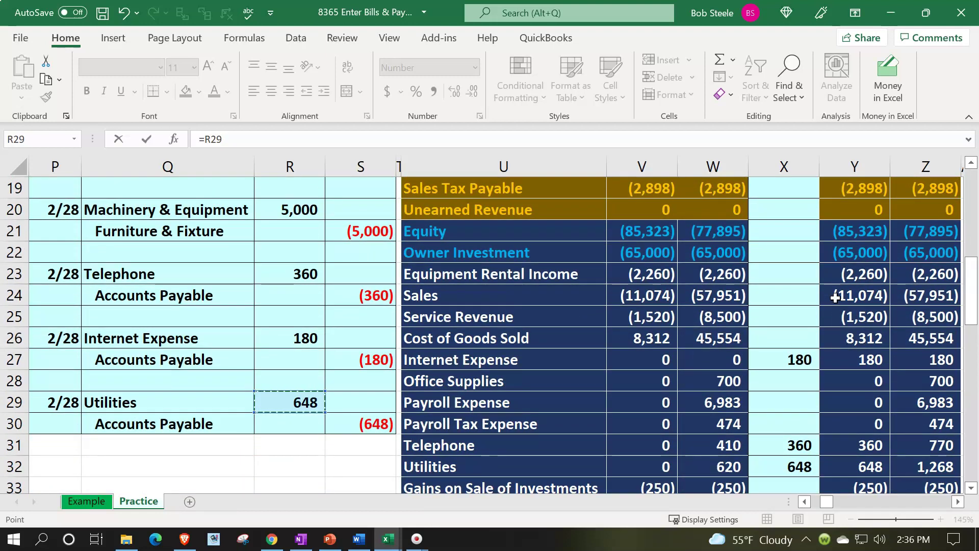
pyautogui.press('Return')
# Extend the AP Subsidiary Ledger total formula in DP1 by adding the new ledgers' ending balances DZ12 and DZ24.
pyautogui.press('Up')
pyautogui.press('Up')
pyautogui.press('Up')
pyautogui.press('Up')
pyautogui.press('Up')
pyautogui.press('Right')
pyautogui.press('Right')
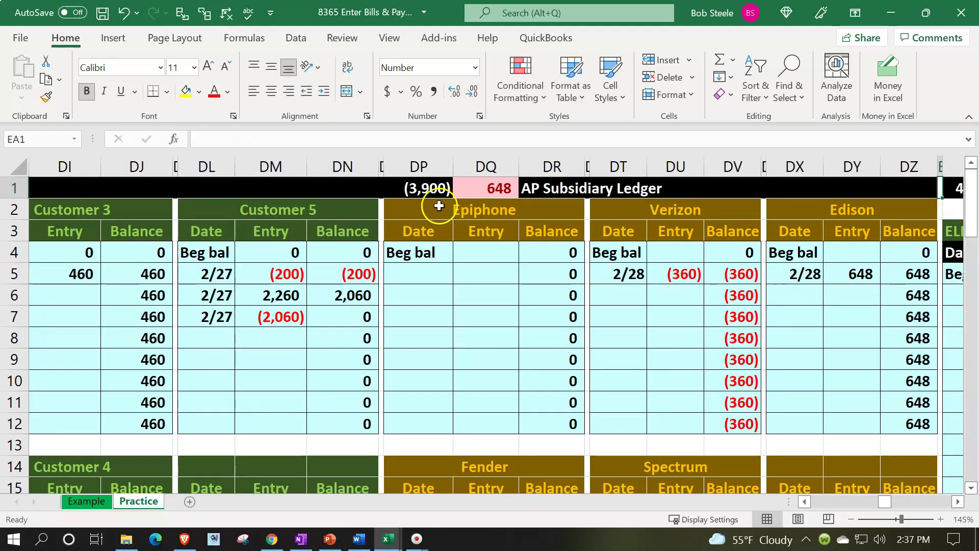
pyautogui.doubleClick(426, 186)
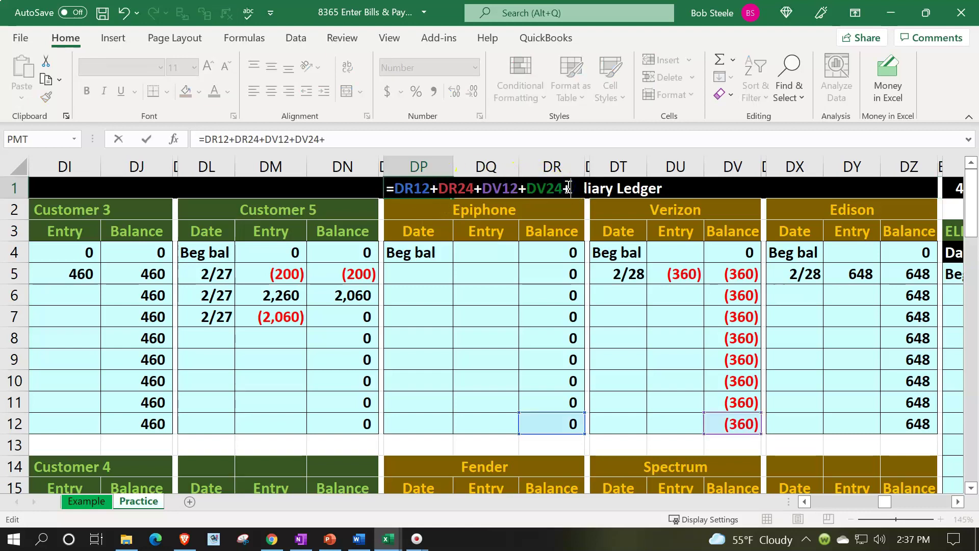
pyautogui.write('+')
pyautogui.click(911, 424)
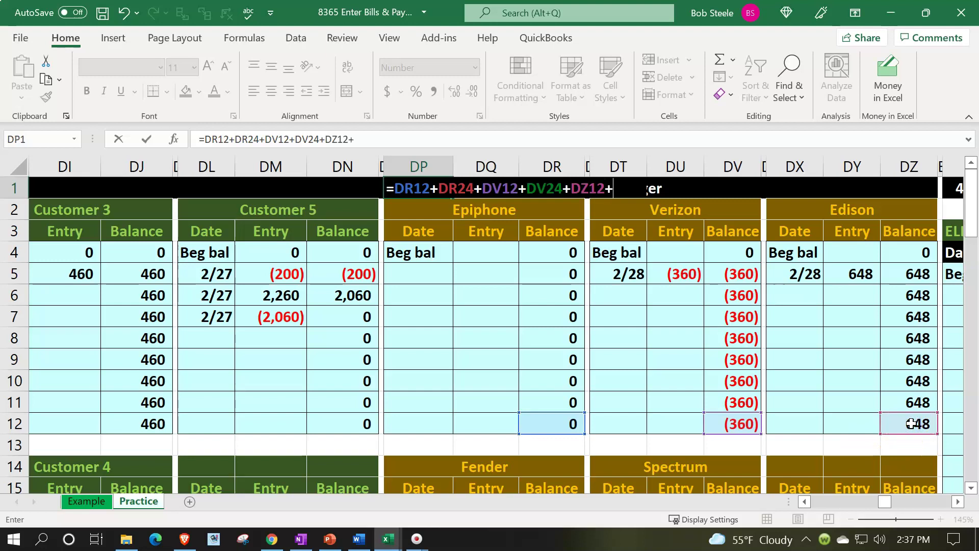
pyautogui.scroll(-4, 911, 423)
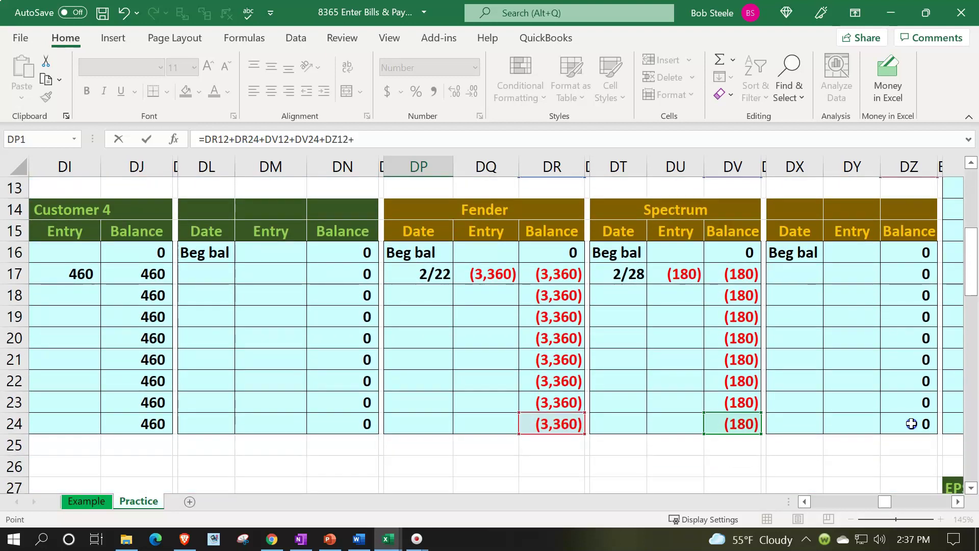
pyautogui.click(911, 423)
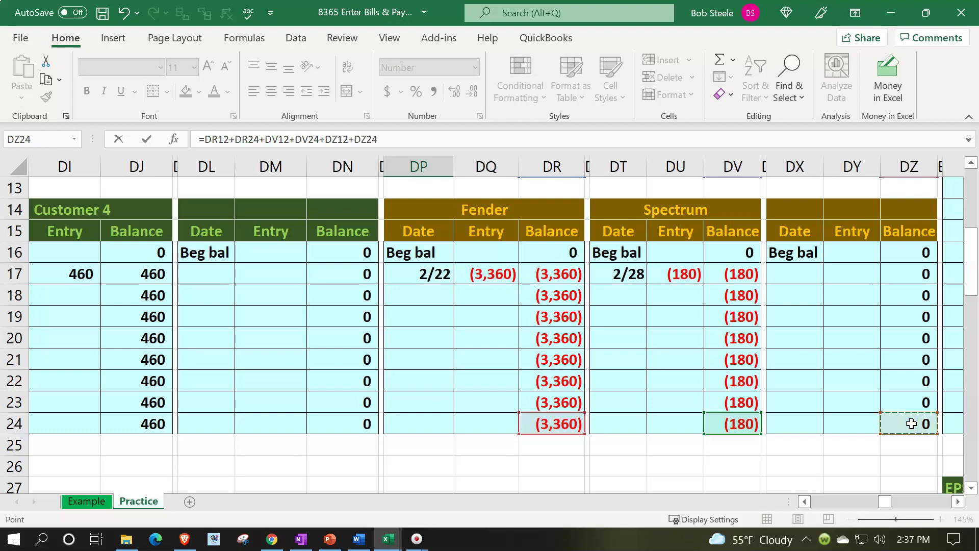
pyautogui.press('Return')
pyautogui.press('Up')
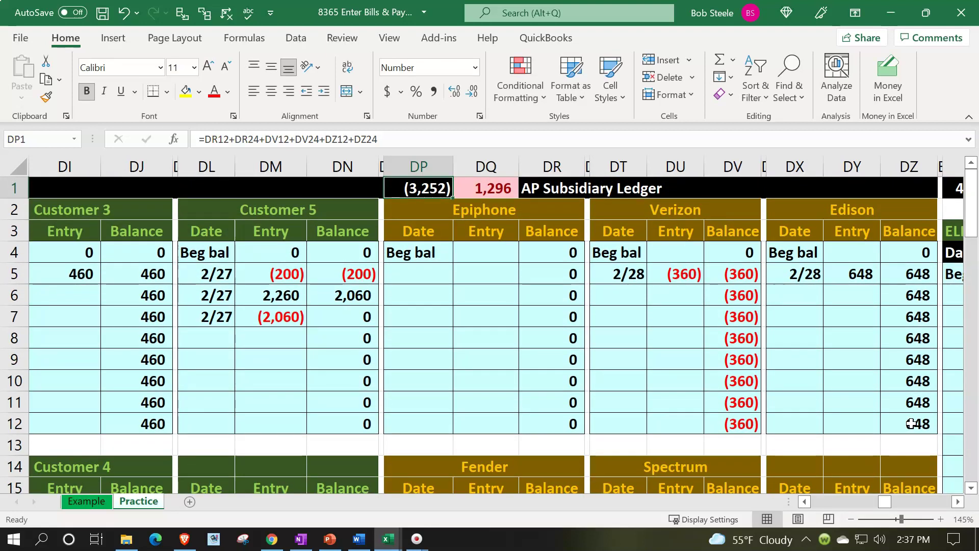
# Relink the Edison ledger's 2/28 entry in DY5 to the Accounts Payable credit in S30 of the journal.
pyautogui.click(862, 283)
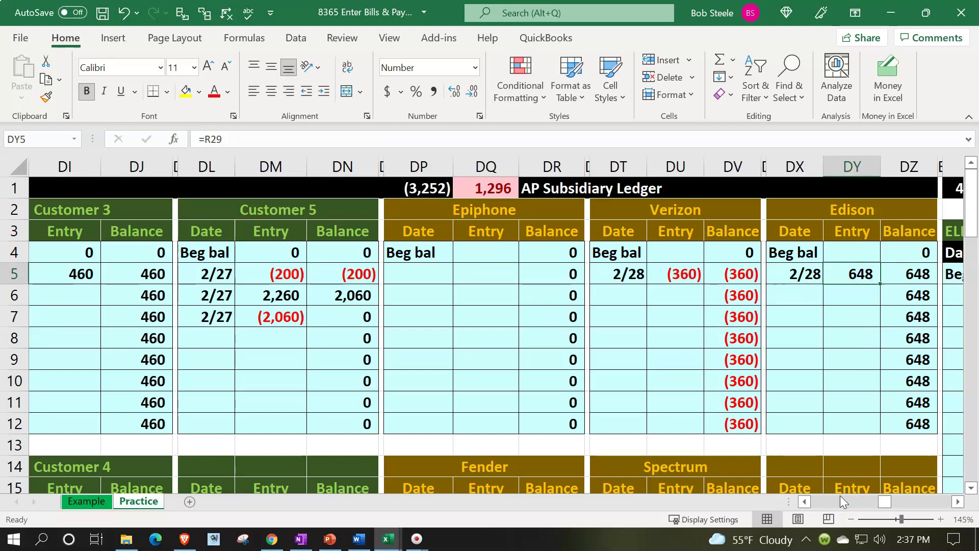
pyautogui.write('=')
pyautogui.press('Left')
pyautogui.press('Left')
pyautogui.press('Left')
pyautogui.press('Left')
pyautogui.press('Left')
pyautogui.press('Left')
pyautogui.press('Left')
pyautogui.press('Left')
pyautogui.press('Left')
pyautogui.press('Left')
pyautogui.press('Left')
pyautogui.press('Left')
pyautogui.press('Left')
pyautogui.press('Left')
pyautogui.press('Left')
pyautogui.press('Left')
pyautogui.press('Left')
pyautogui.press('Left')
pyautogui.press('Left')
pyautogui.press('Left')
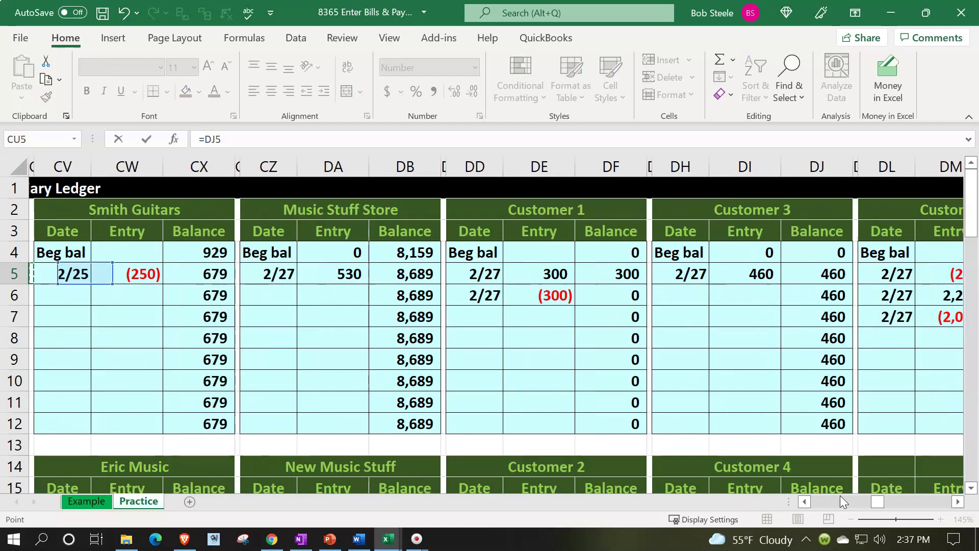
pyautogui.press('Left')
pyautogui.press('Left')
pyautogui.press('Left')
pyautogui.press('Left')
pyautogui.press('Left')
pyautogui.press('Left')
pyautogui.press('Left')
pyautogui.press('Left')
pyautogui.press('Left')
pyautogui.press('Left')
pyautogui.press('Left')
pyautogui.press('Left')
pyautogui.press('Left')
pyautogui.press('Left')
pyautogui.press('Left')
pyautogui.press('Left')
pyautogui.press('Left')
pyautogui.press('Left')
pyautogui.press('Left')
pyautogui.press('Left')
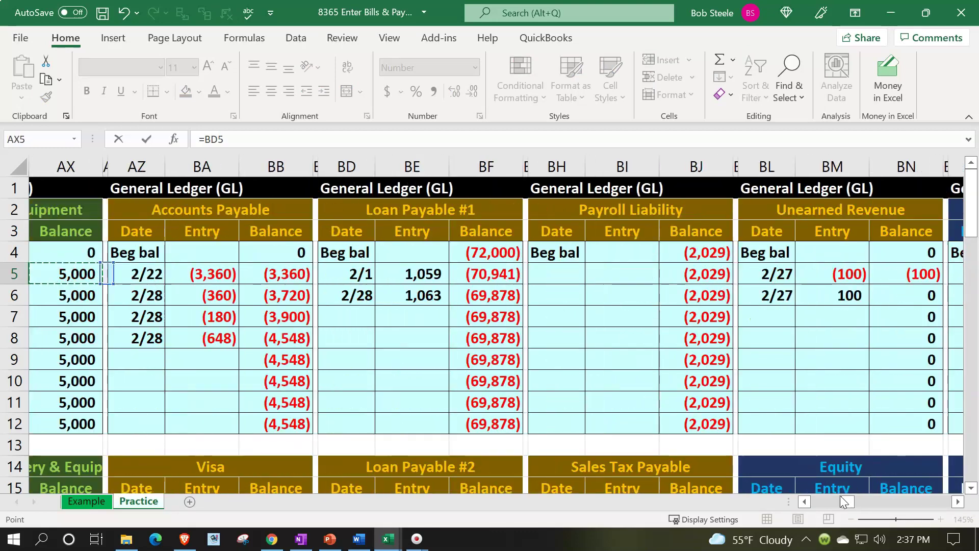
pyautogui.press('Left')
pyautogui.press('Left')
pyautogui.press('Left')
pyautogui.press('Left')
pyautogui.press('Left')
pyautogui.press('Left')
pyautogui.press('Left')
pyautogui.press('Left')
pyautogui.press('Left')
pyautogui.press('Left')
pyautogui.press('Left')
pyautogui.press('Left')
pyautogui.press('Left')
pyautogui.press('Left')
pyautogui.press('Left')
pyautogui.press('Left')
pyautogui.press('Left')
pyautogui.press('Left')
pyautogui.press('Left')
pyautogui.press('Left')
pyautogui.press('Down')
pyautogui.press('Down')
pyautogui.press('Down')
pyautogui.press('Down')
pyautogui.press('Down')
pyautogui.press('Down')
pyautogui.press('Down')
pyautogui.press('Down')
pyautogui.press('Down')
pyautogui.press('Down')
pyautogui.press('Down')
pyautogui.press('Down')
pyautogui.press('Down')
pyautogui.press('Down')
pyautogui.press('Down')
pyautogui.press('Down')
pyautogui.press('Down')
pyautogui.press('Down')
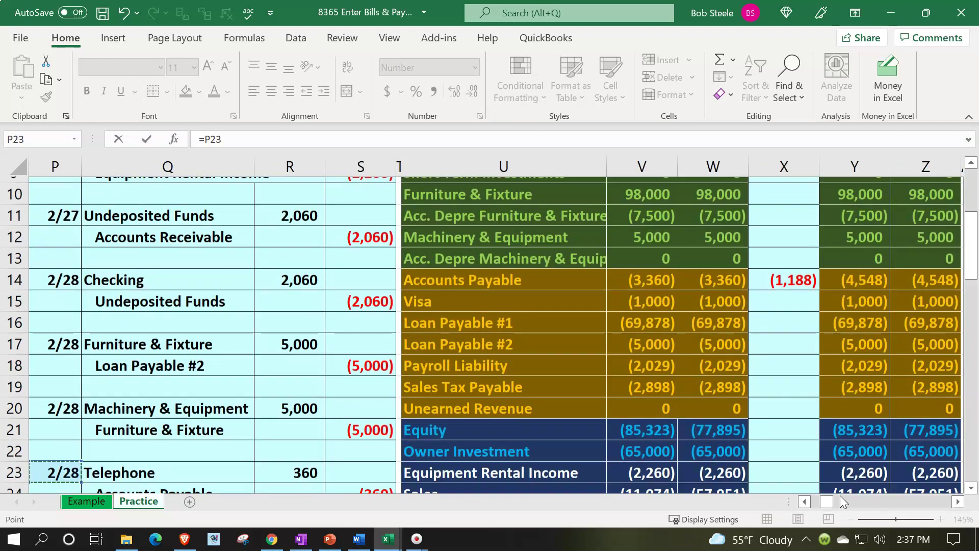
pyautogui.press('Down')
pyautogui.press('Down')
pyautogui.press('Down')
pyautogui.press('Down')
pyautogui.press('Down')
pyautogui.press('Down')
pyautogui.press('Down')
pyautogui.press('Down')
pyautogui.press('Down')
pyautogui.press('Down')
pyautogui.press('Right')
pyautogui.press('Right')
pyautogui.press('Right')
pyautogui.press('Up')
pyautogui.press('Up')
pyautogui.press('Up')
pyautogui.press('Return')
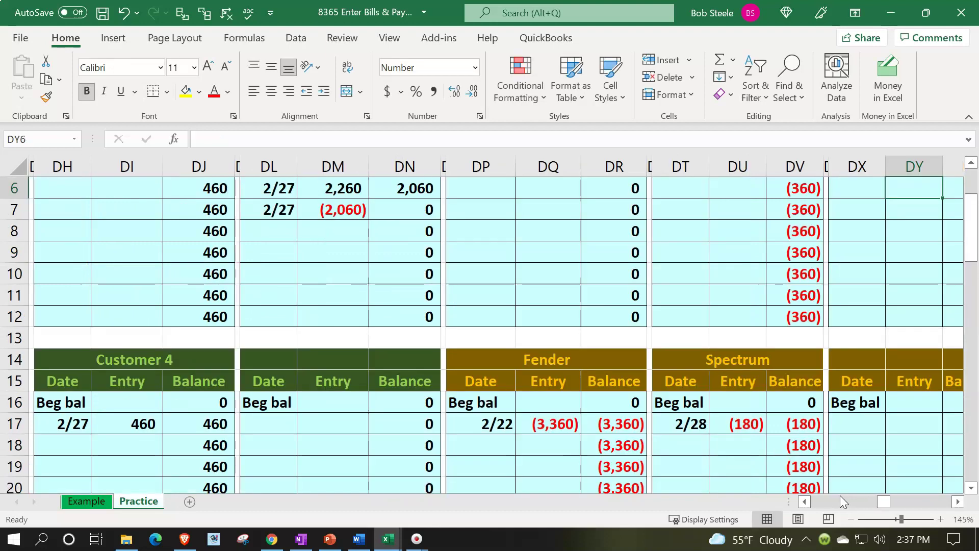
# Check the AP Subsidiary Ledger total formula in DP1 and its difference from the general ledger in DQ1.
pyautogui.press('Up')
pyautogui.press('Up')
pyautogui.press('Up')
pyautogui.press('Up')
pyautogui.press('Up')
pyautogui.press('Right')
pyautogui.press('Right')
pyautogui.press('Right')
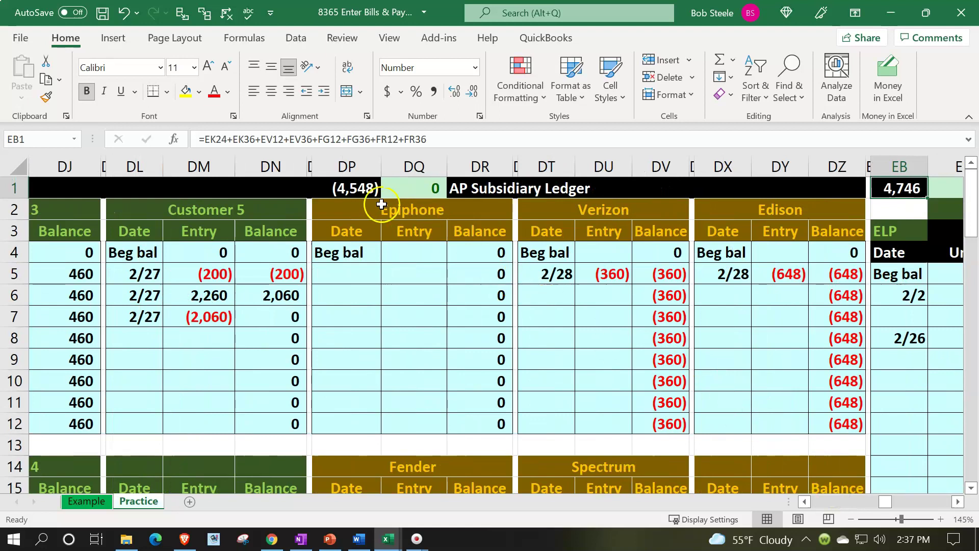
pyautogui.doubleClick(353, 190)
pyautogui.press('Return')
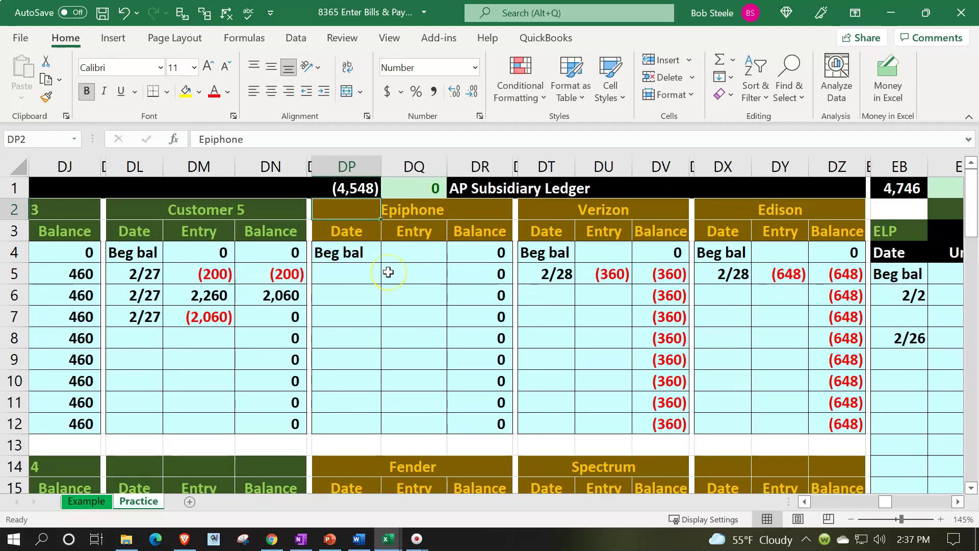
# Check the Accounts Payable ending balances for Feb and YTD in Y14 and Z14 of the trial balance.
pyautogui.press('Up')
pyautogui.press('Left')
pyautogui.press('Left')
pyautogui.press('Left')
pyautogui.press('Left')
pyautogui.press('Left')
pyautogui.press('Left')
pyautogui.press('Left')
pyautogui.press('Left')
pyautogui.press('Left')
pyautogui.press('Left')
pyautogui.press('Left')
pyautogui.press('Left')
pyautogui.press('Left')
pyautogui.press('Left')
pyautogui.press('Left')
pyautogui.press('Left')
pyautogui.press('Left')
pyautogui.press('Left')
pyautogui.press('Left')
pyautogui.press('Left')
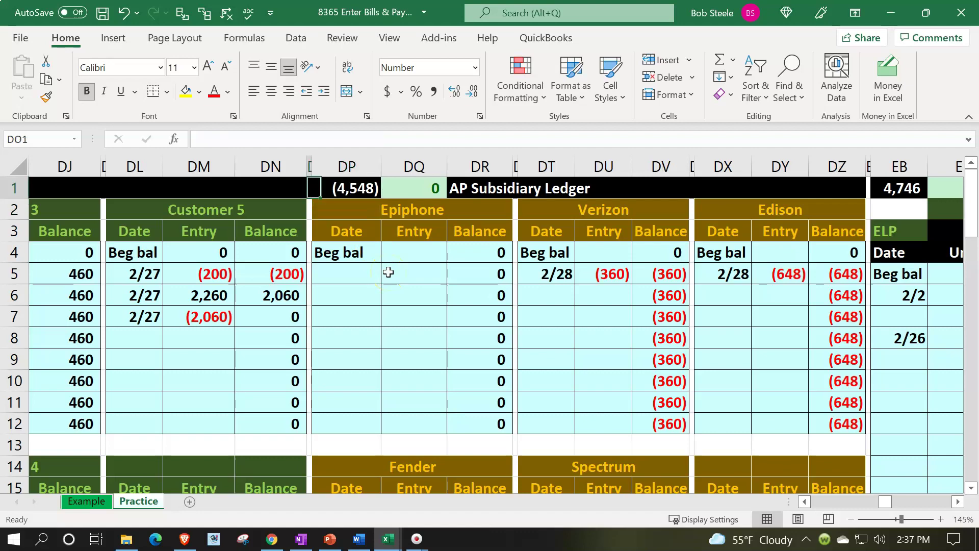
pyautogui.press('Left')
pyautogui.press('Left')
pyautogui.press('Left')
pyautogui.press('Left')
pyautogui.press('Left')
pyautogui.press('Left')
pyautogui.press('Left')
pyautogui.press('Left')
pyautogui.press('Left')
pyautogui.press('Left')
pyautogui.press('Left')
pyautogui.press('Left')
pyautogui.press('Left')
pyautogui.press('Left')
pyautogui.press('Left')
pyautogui.press('Left')
pyautogui.press('Left')
pyautogui.press('Left')
pyautogui.press('Left')
pyautogui.press('Left')
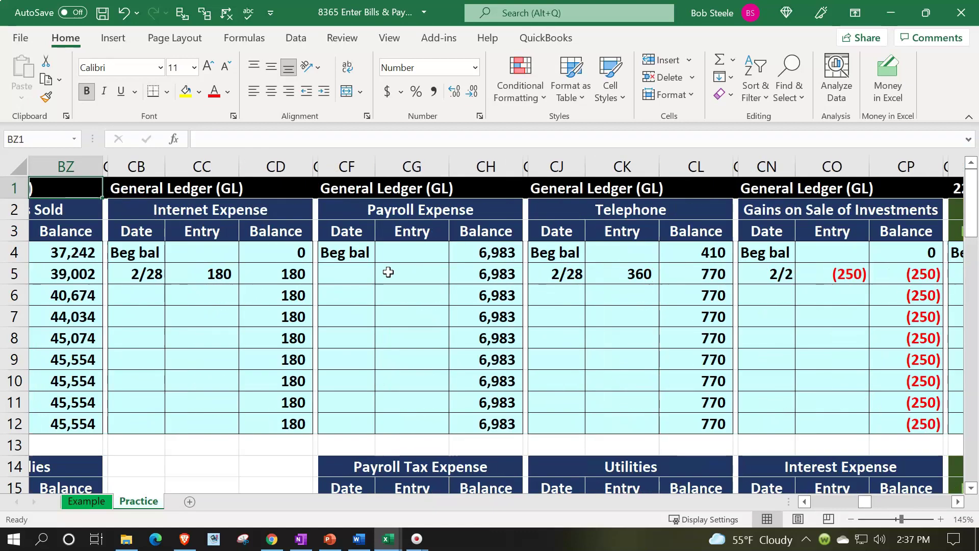
pyautogui.press('Left')
pyautogui.press('Left')
pyautogui.press('Left')
pyautogui.press('Left')
pyautogui.press('Left')
pyautogui.press('Left')
pyautogui.press('Left')
pyautogui.press('Left')
pyautogui.press('Left')
pyautogui.press('Left')
pyautogui.press('Left')
pyautogui.press('Left')
pyautogui.press('Left')
pyautogui.press('Left')
pyautogui.press('Left')
pyautogui.press('Left')
pyautogui.press('Left')
pyautogui.press('Left')
pyautogui.press('Left')
pyautogui.press('Left')
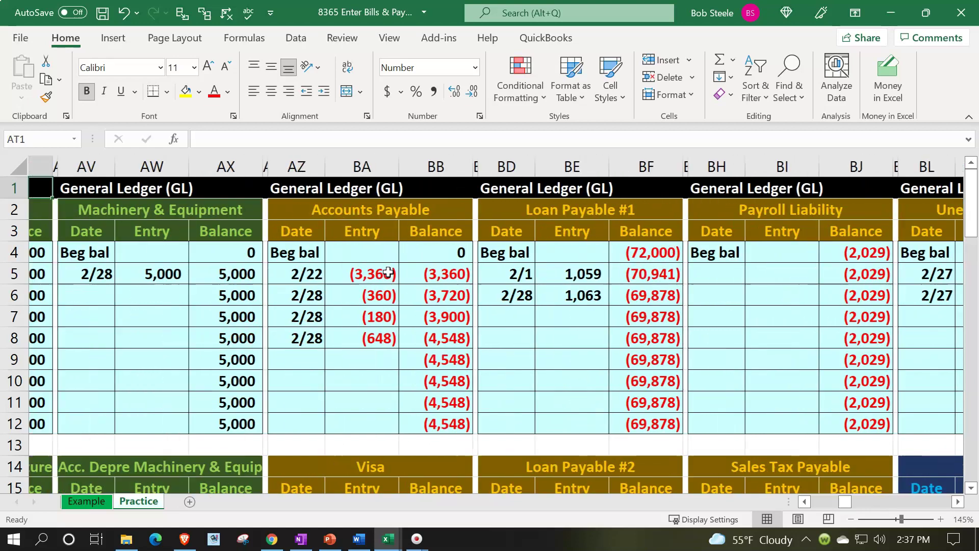
pyautogui.press('Left')
pyautogui.press('Left')
pyautogui.press('Left')
pyautogui.press('Left')
pyautogui.press('Left')
pyautogui.press('Left')
pyautogui.press('Left')
pyautogui.press('Left')
pyautogui.press('Left')
pyautogui.press('Left')
pyautogui.press('Left')
pyautogui.press('Left')
pyautogui.press('Left')
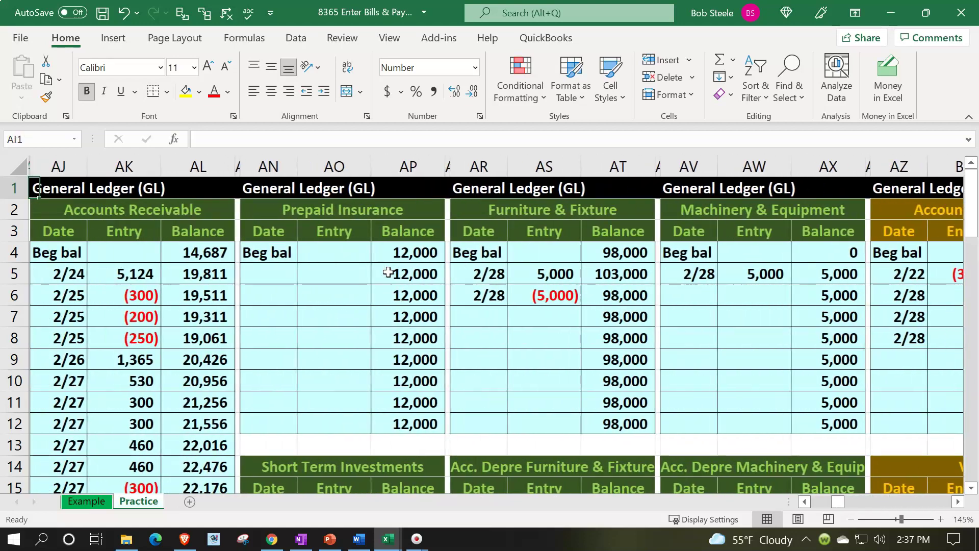
pyautogui.press('Left')
pyautogui.press('Left')
pyautogui.press('Left')
pyautogui.press('Left')
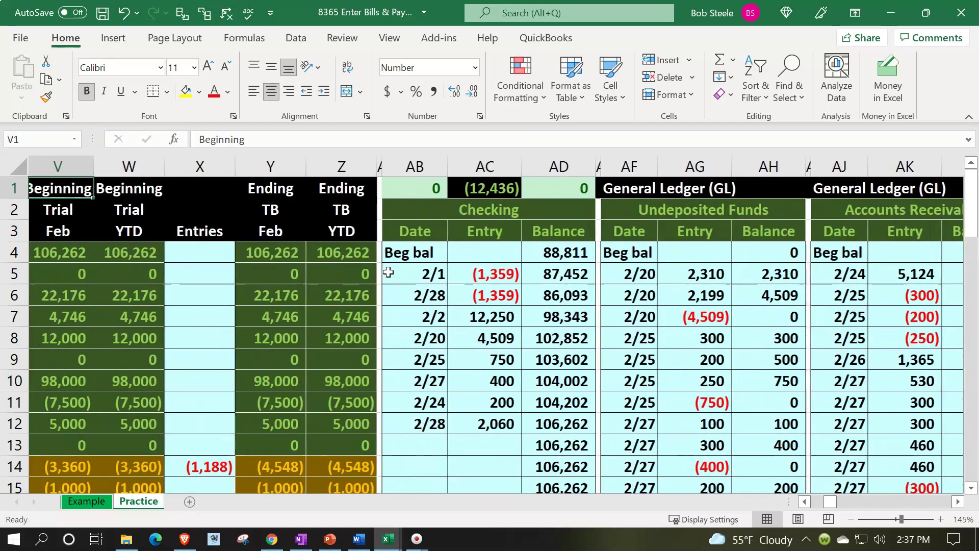
pyautogui.scroll(-2, 388, 272)
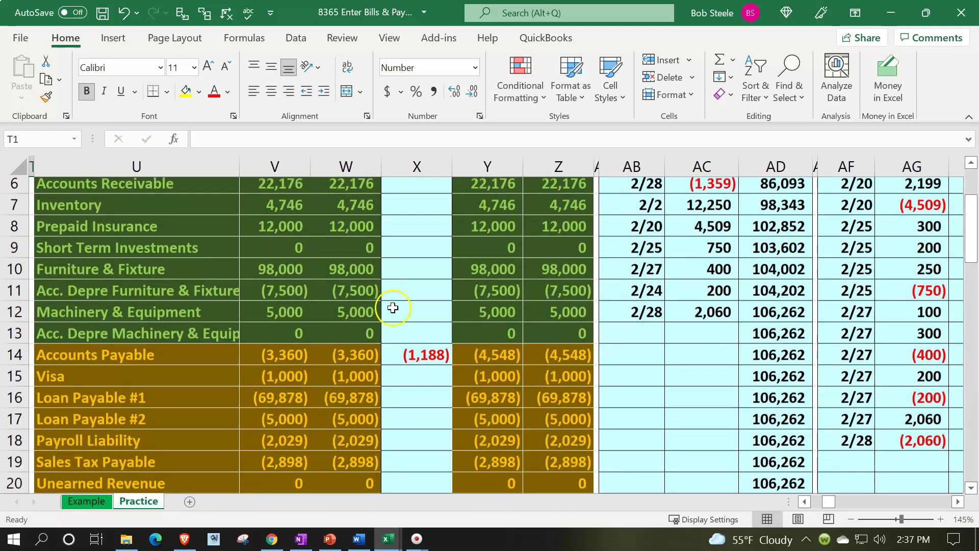
pyautogui.click(491, 343)
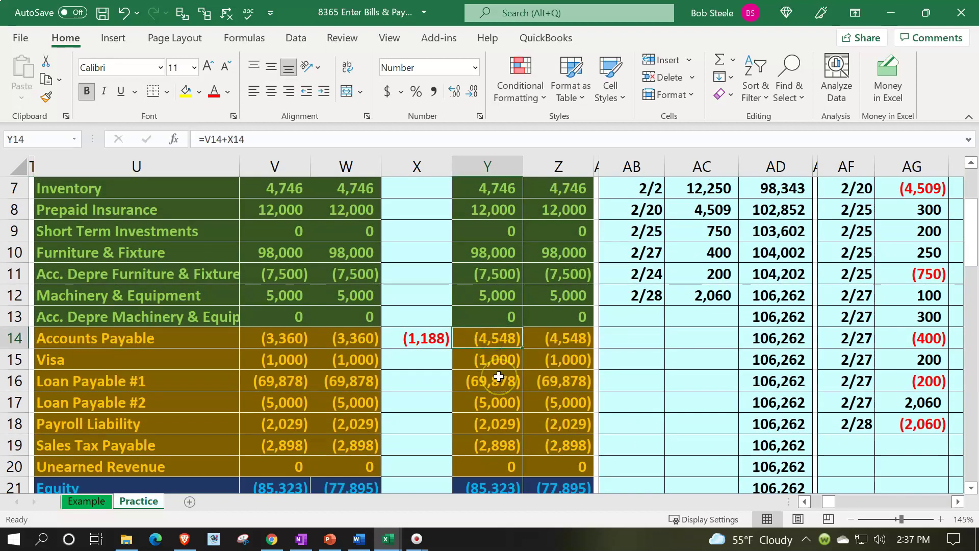
pyautogui.press('Right')
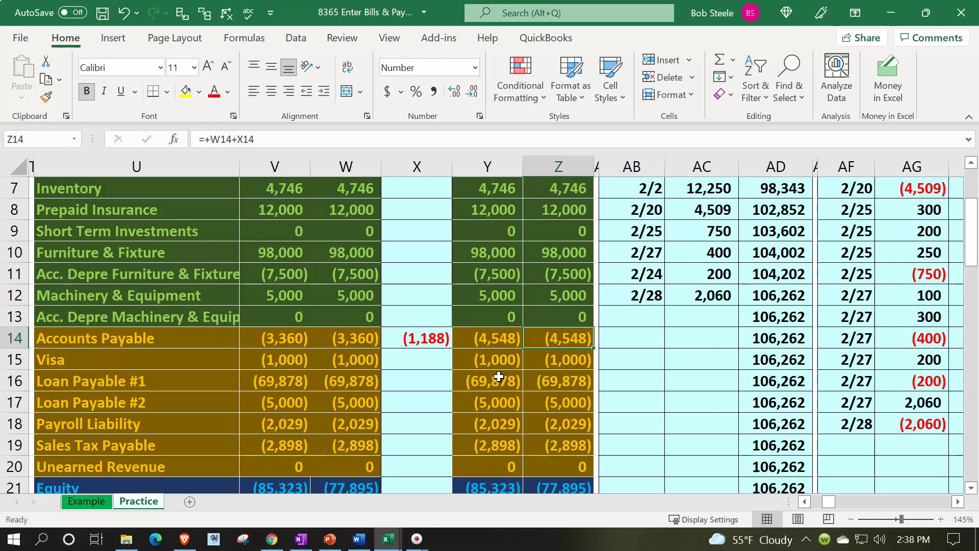
# Copy the formatting of journal row 30 (P30:S30) down to the blank rows 31 through 36.
pyautogui.press('Left')
pyautogui.press('Left')
pyautogui.press('Left')
pyautogui.press('Left')
pyautogui.press('Left')
pyautogui.press('Left')
pyautogui.press('Left')
pyautogui.press('Left')
pyautogui.press('Left')
pyautogui.press('Left')
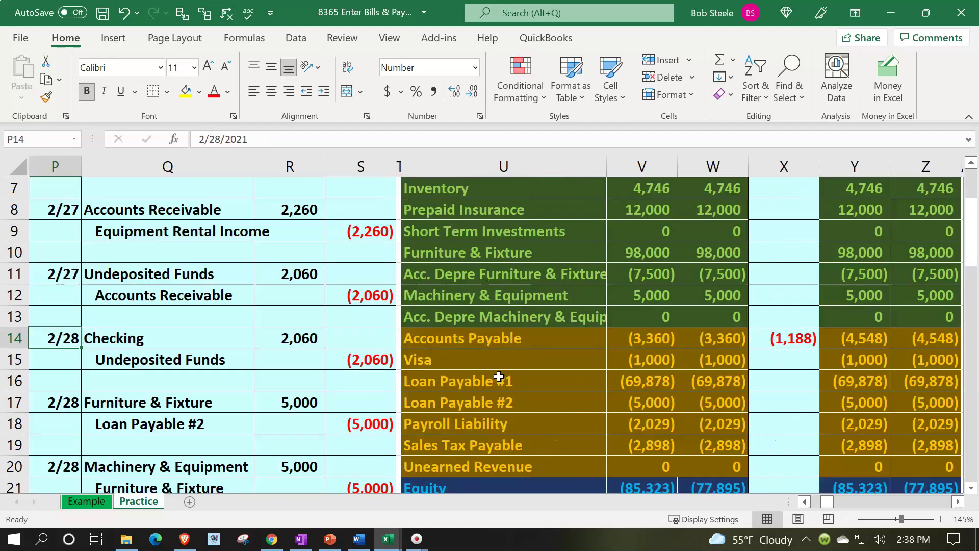
pyautogui.scroll(-6, 265, 431)
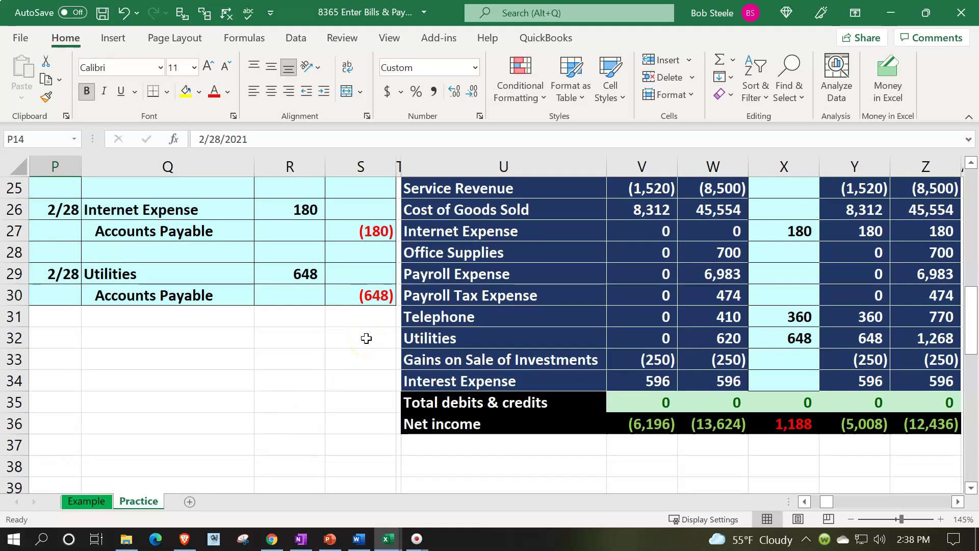
pyautogui.scroll(8, 366, 338)
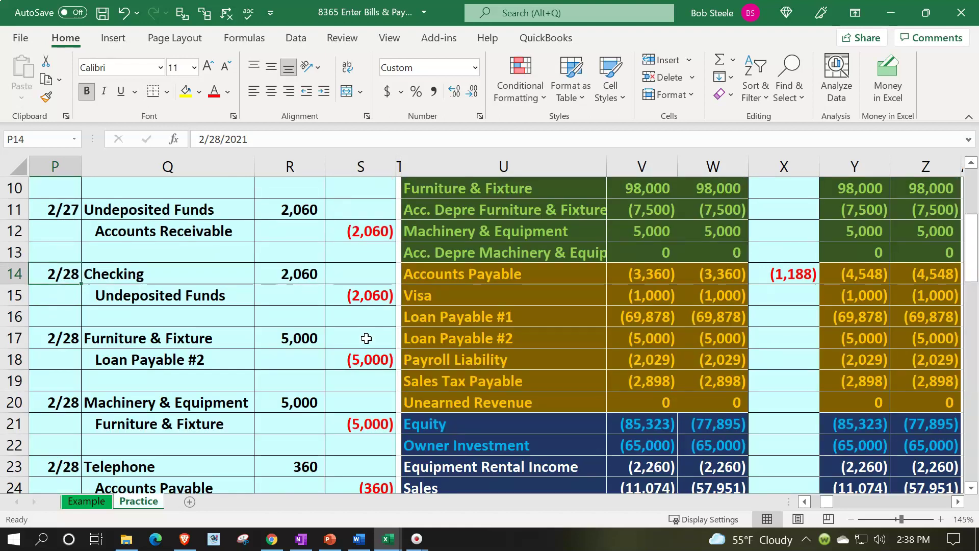
pyautogui.scroll(-8, 366, 339)
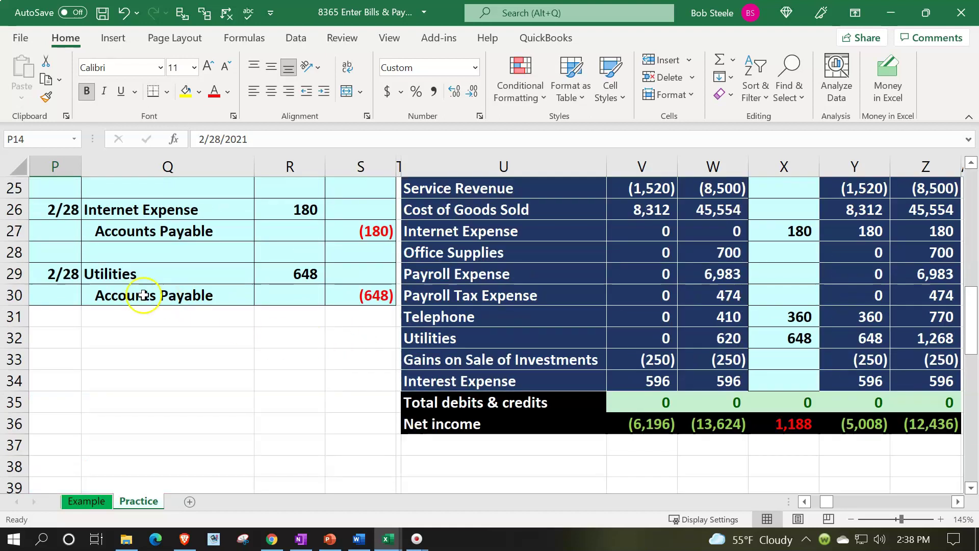
pyautogui.moveTo(63, 292); pyautogui.dragTo(334, 292)
pyautogui.click(45, 97)
pyautogui.moveTo(60, 311)
pyautogui.mouseDown()
pyautogui.moveTo(317, 350)
pyautogui.moveTo(377, 429)
pyautogui.mouseUp()
pyautogui.click(345, 464)
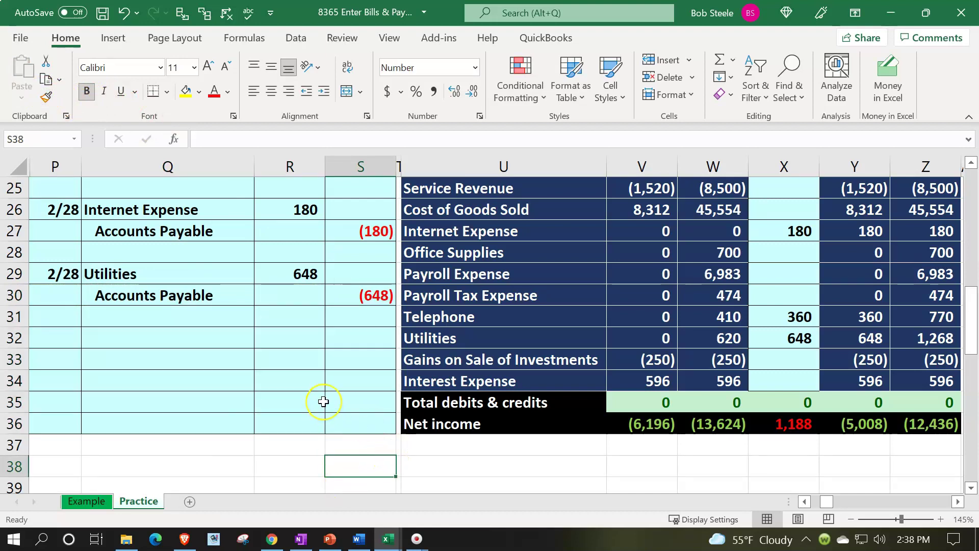
# Copy journal columns P:S and insert the copied columns before the narrow spacer column T.
pyautogui.scroll(8, 323, 402)
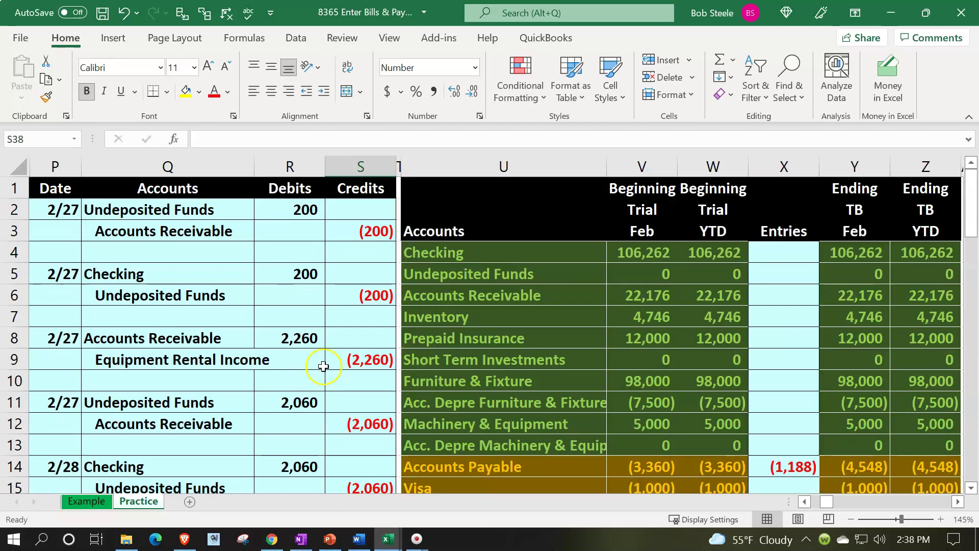
pyautogui.moveTo(58, 159); pyautogui.dragTo(346, 159)
pyautogui.hotkey('ctrl', 'c')
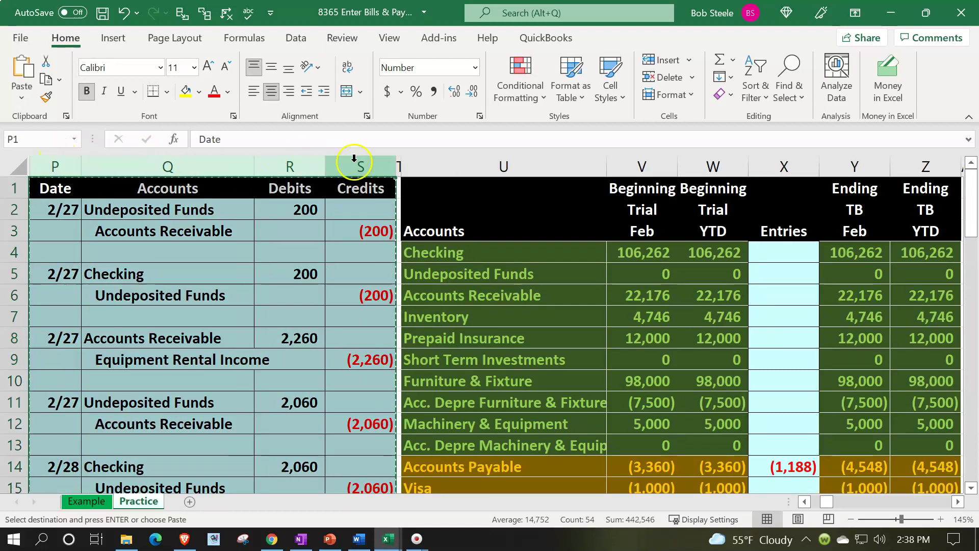
pyautogui.click(399, 162)
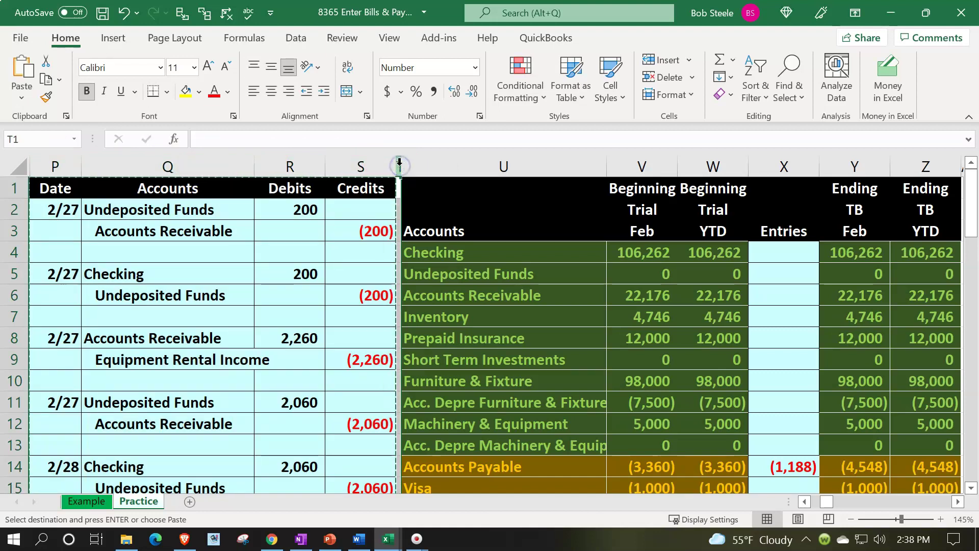
pyautogui.rightClick(400, 165)
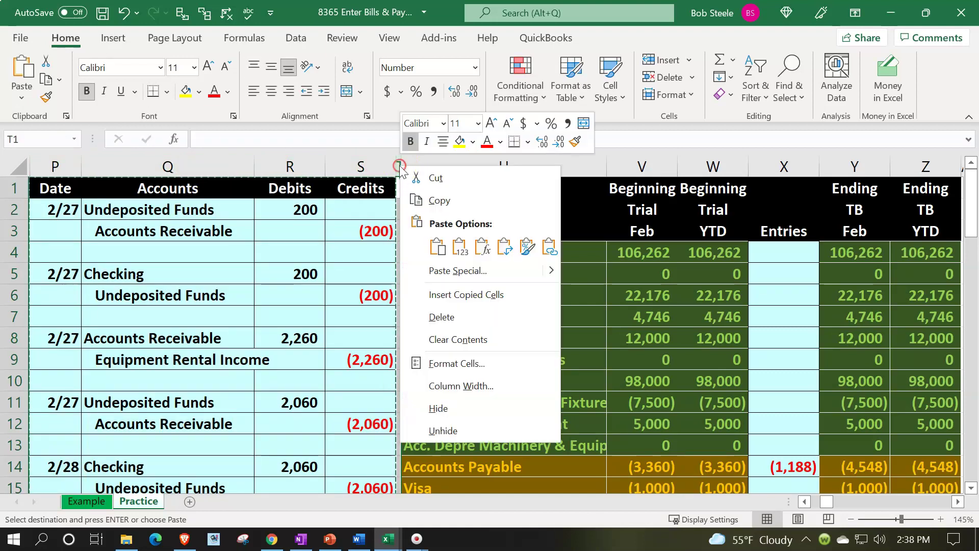
pyautogui.click(434, 296)
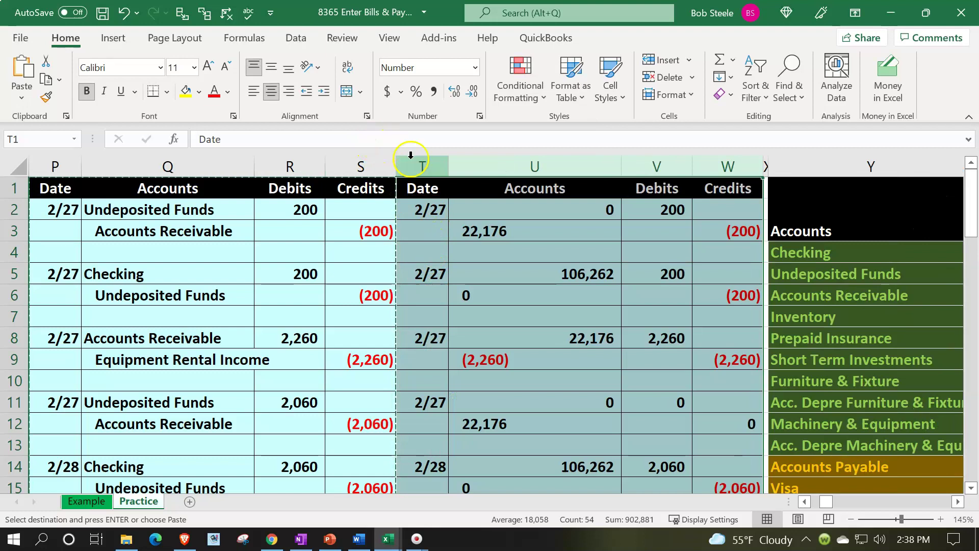
# Copy the narrow spacer column X and insert it before column T to separate the two journal sections.
pyautogui.click(765, 165)
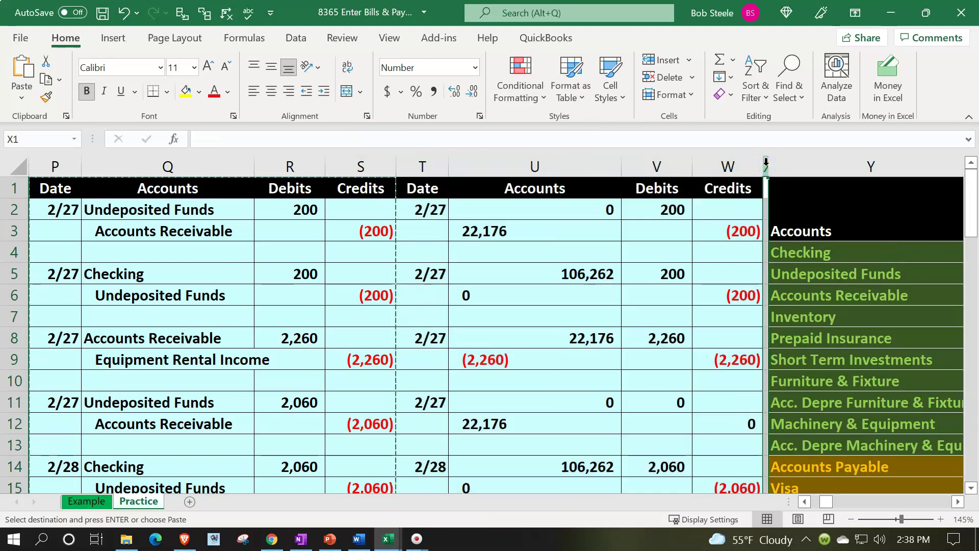
pyautogui.click(418, 164)
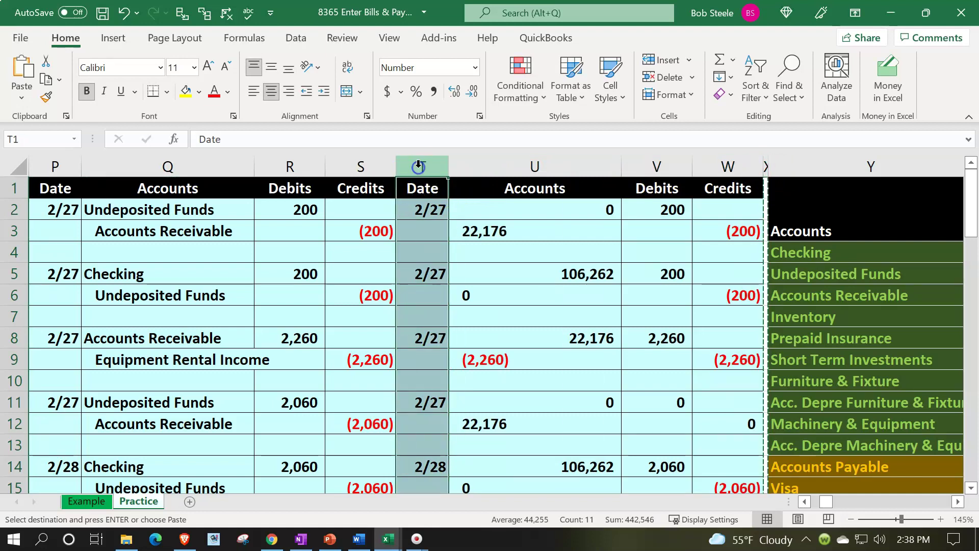
pyautogui.rightClick(417, 227)
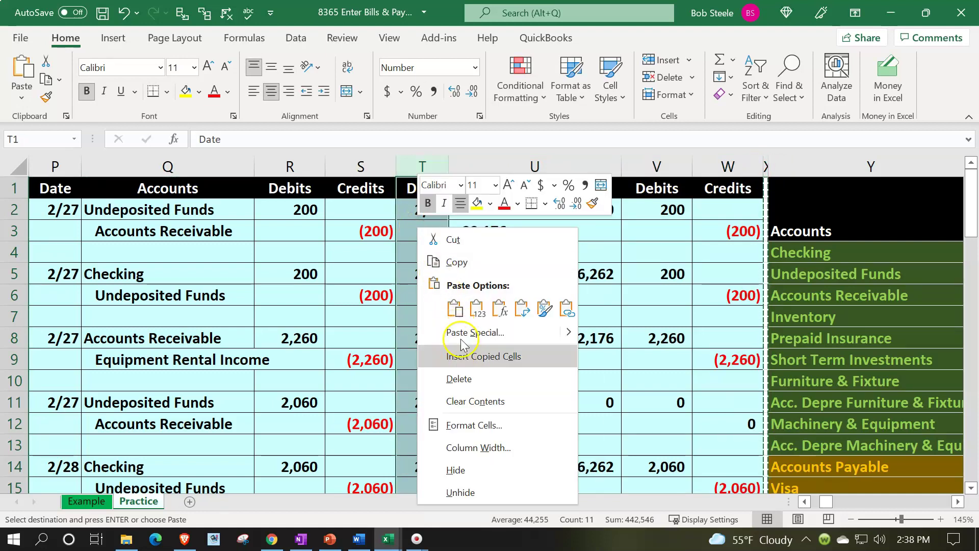
pyautogui.click(471, 356)
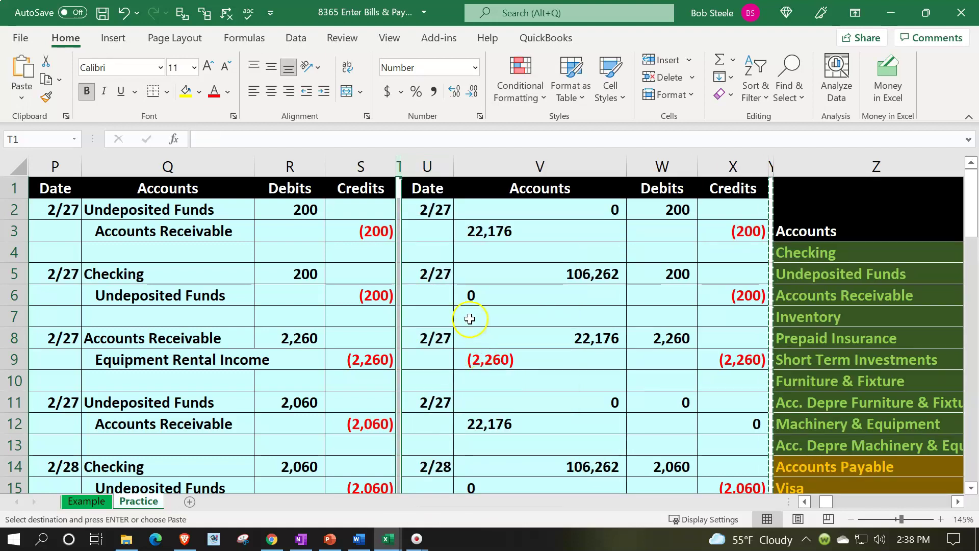
# Apply the formatting of U2:X2 to the rows below in the new journal section and clear all its copied entries.
pyautogui.scroll(-8, 373, 284)
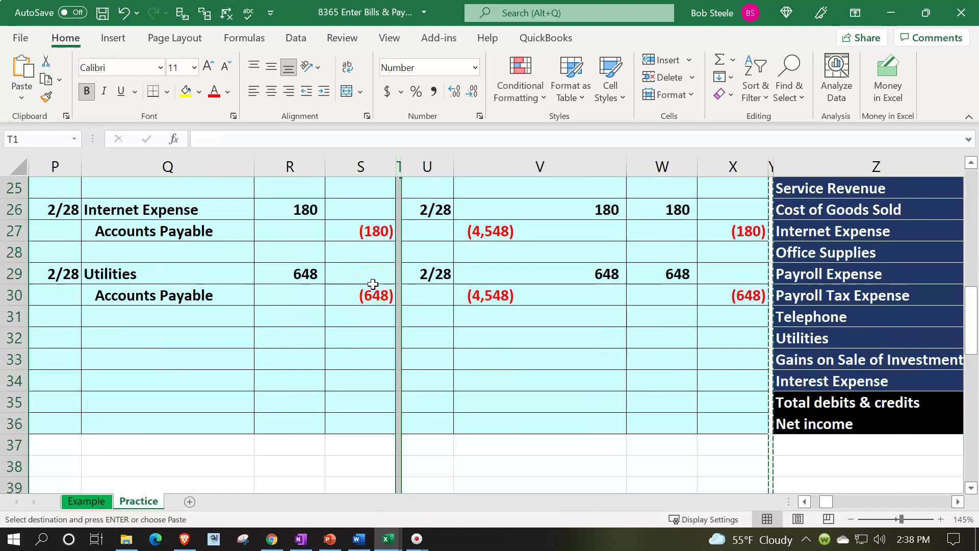
pyautogui.scroll(8, 373, 284)
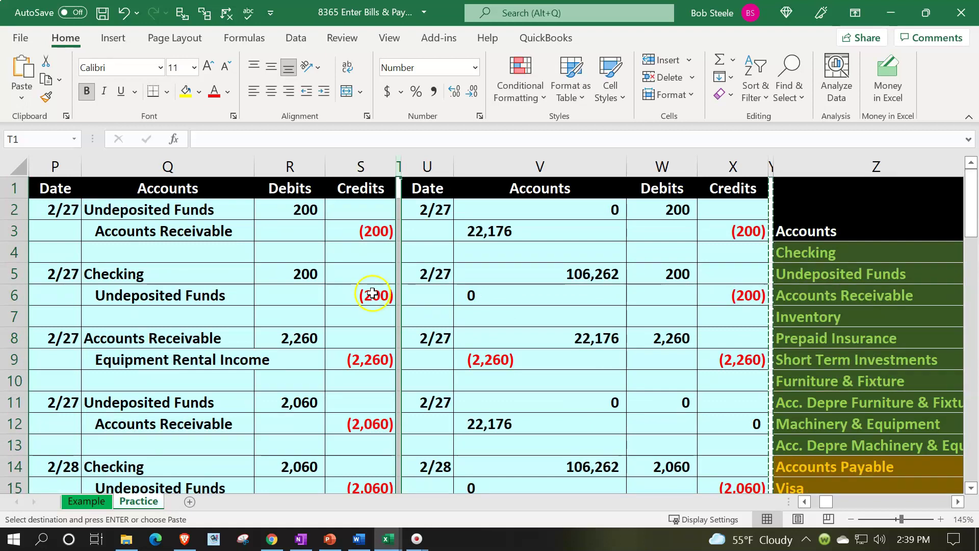
pyautogui.moveTo(428, 210); pyautogui.dragTo(708, 205)
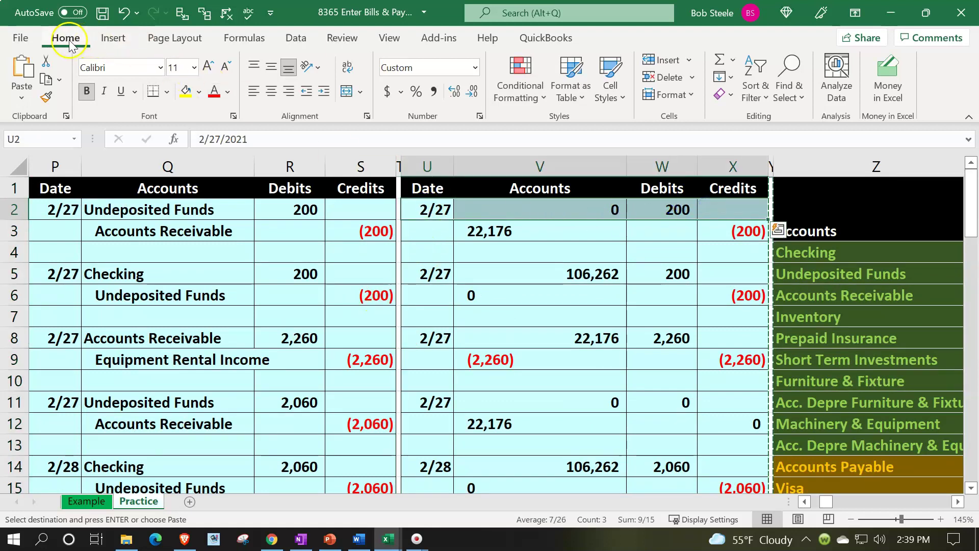
pyautogui.click(46, 97)
pyautogui.moveTo(448, 212)
pyautogui.mouseDown()
pyautogui.moveTo(459, 234)
pyautogui.moveTo(648, 350)
pyautogui.moveTo(704, 502)
pyautogui.moveTo(703, 355)
pyautogui.mouseUp()
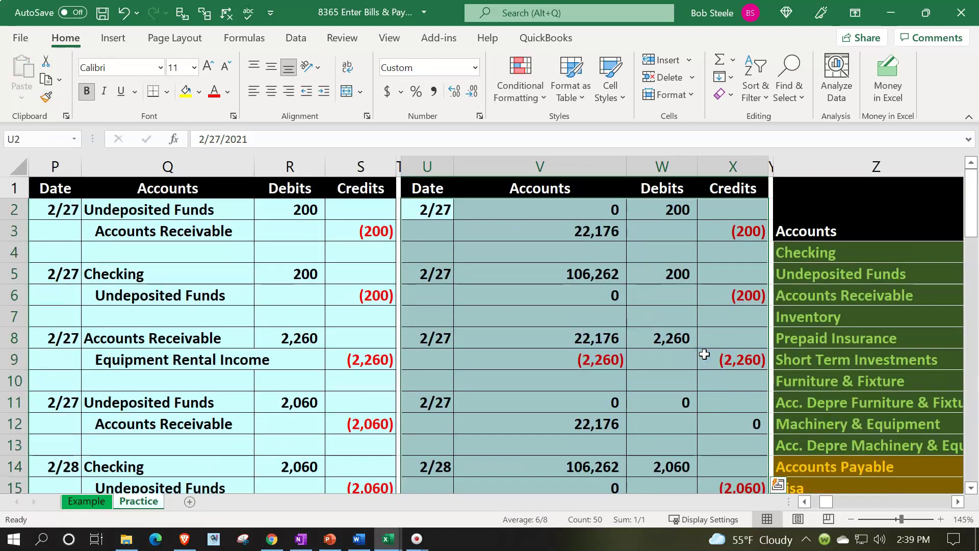
pyautogui.press('Delete')
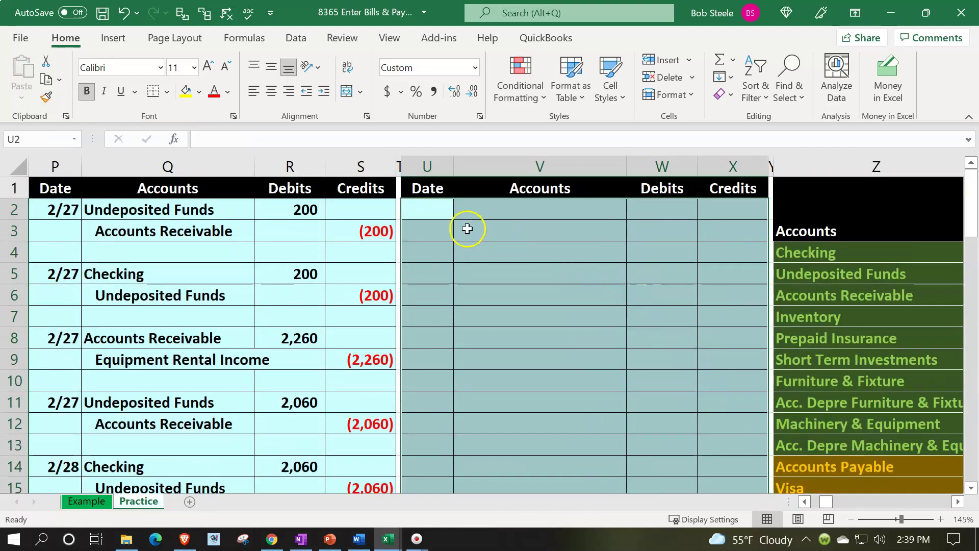
# Start a journal entry dated 2/28 in U2 and link V2 to the Accounts Payable name in Z14 of the trial balance.
pyautogui.click(439, 210)
pyautogui.write('2')
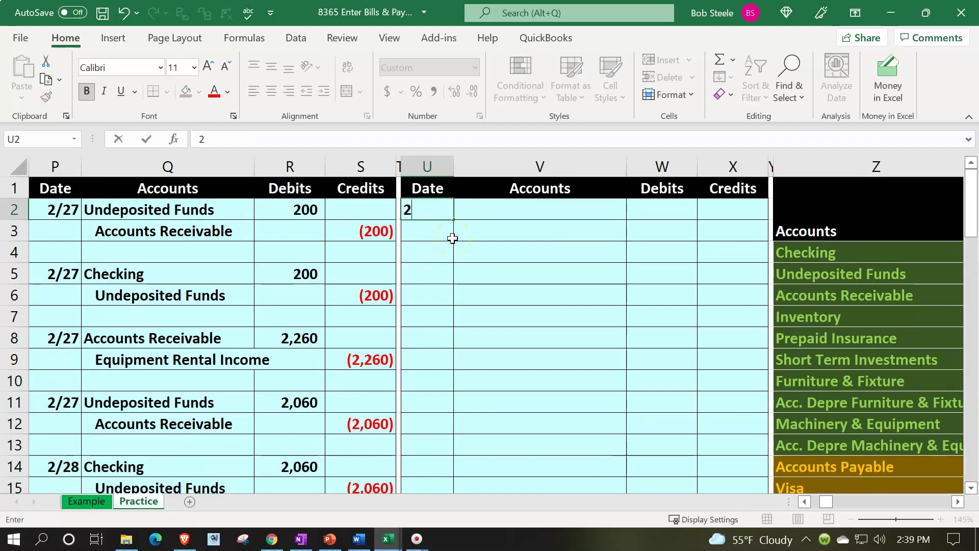
pyautogui.write('/28')
pyautogui.press('Tab')
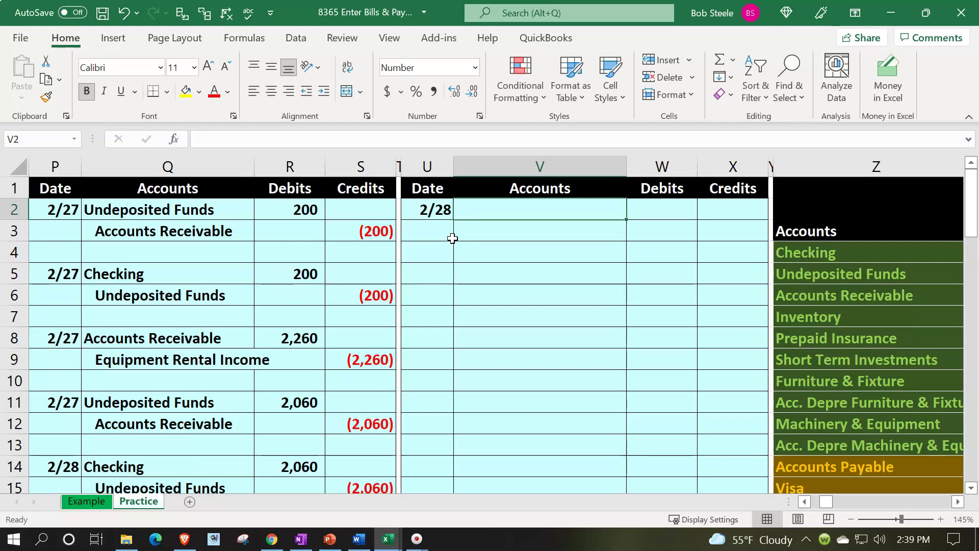
pyautogui.write('=')
pyautogui.press('Right')
pyautogui.press('Right')
pyautogui.press('Right')
pyautogui.press('Right')
pyautogui.press('Right')
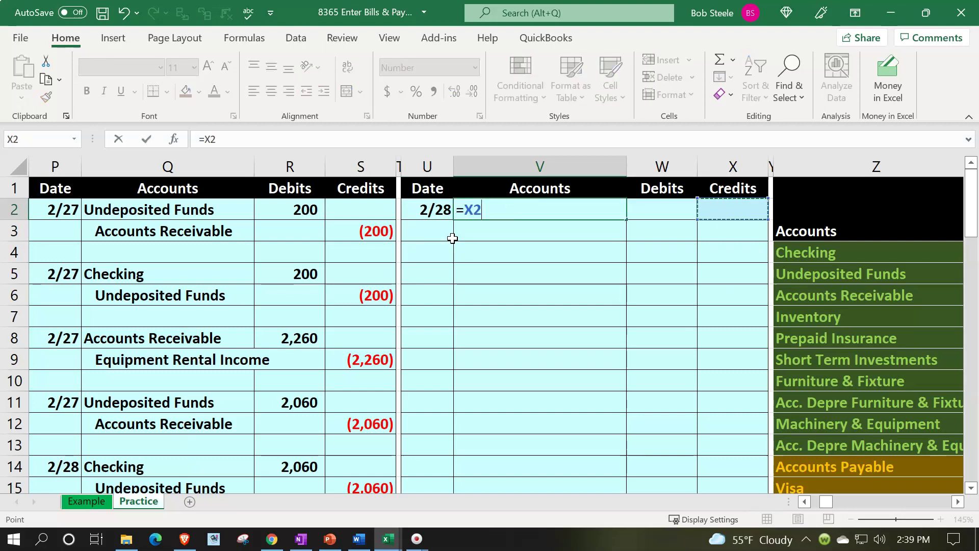
pyautogui.press('Down')
pyautogui.press('Down')
pyautogui.press('Down')
pyautogui.press('Down')
pyautogui.press('Down')
pyautogui.press('Down')
pyautogui.press('Down')
pyautogui.press('Down')
pyautogui.press('Down')
pyautogui.press('Down')
pyautogui.press('Down')
pyautogui.press('Down')
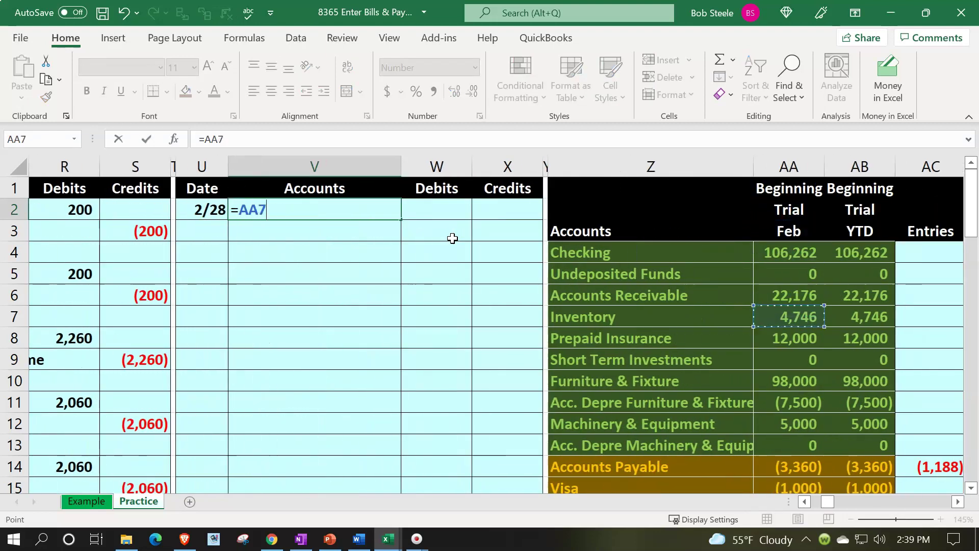
pyautogui.press('Left')
pyautogui.press('Return')
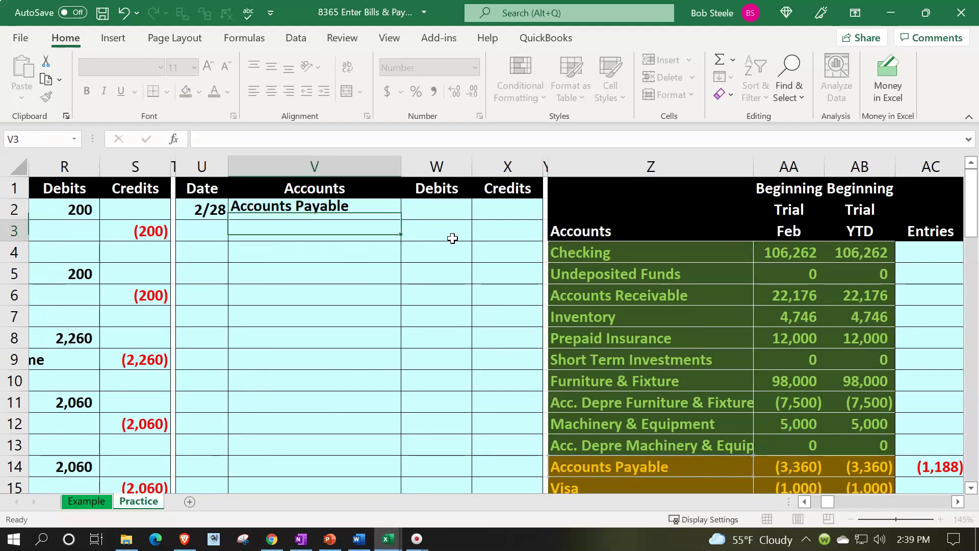
# Link V3 to the Checking account name in Z4 and indent it as the credit account.
pyautogui.write('=')
pyautogui.press('Right')
pyautogui.press('Right')
pyautogui.press('Right')
pyautogui.press('Right')
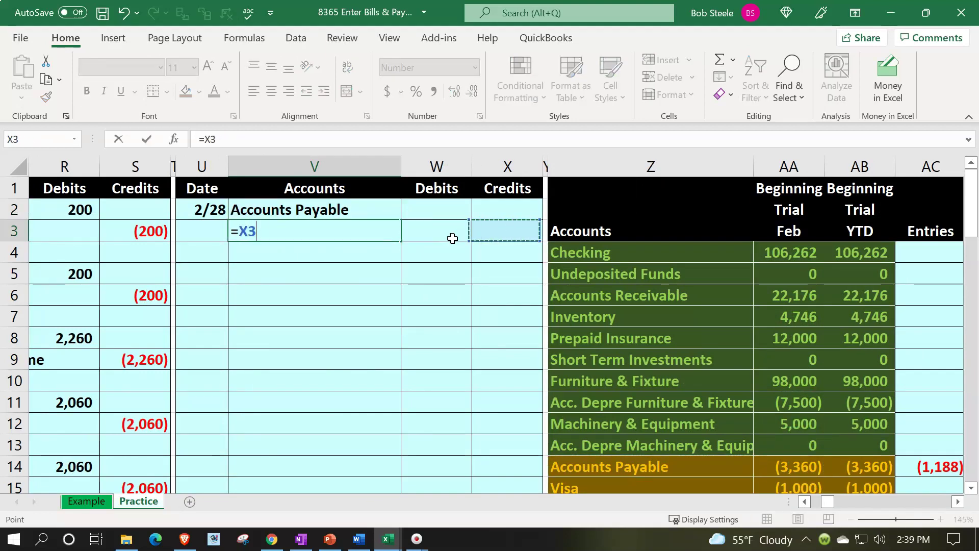
pyautogui.press('Down')
pyautogui.press('Return')
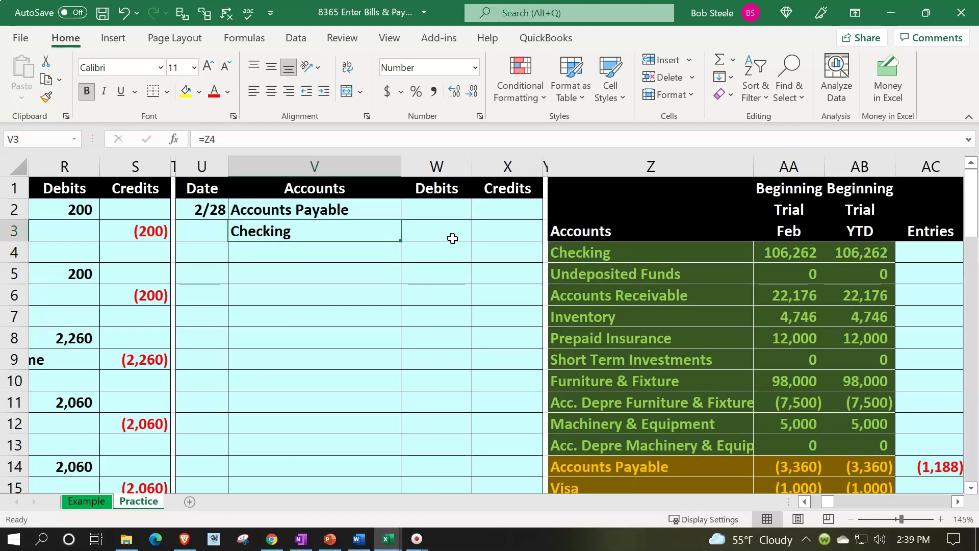
pyautogui.click(326, 94)
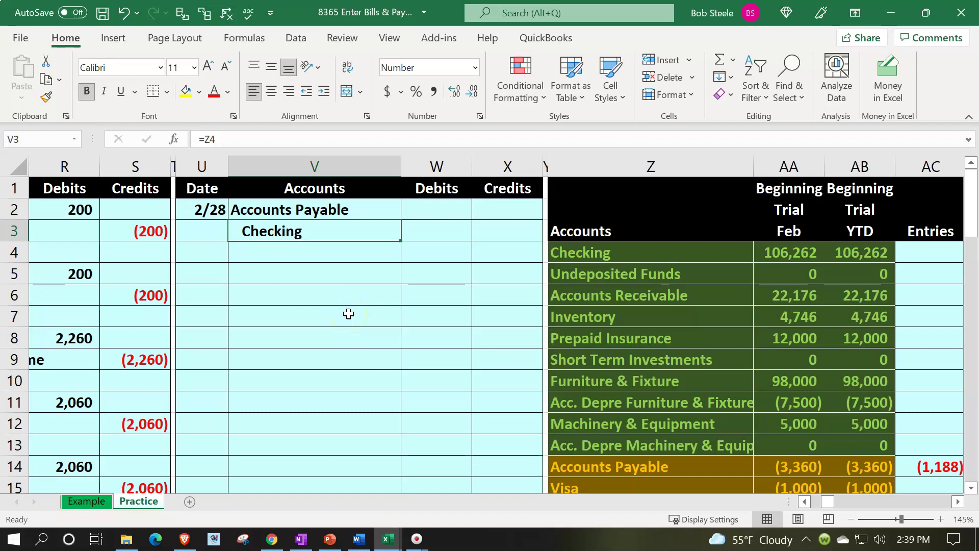
# Link the Accounts Payable debit in W2 to the Telephone bill's debit amount in R23.
pyautogui.press('Right')
pyautogui.press('Up')
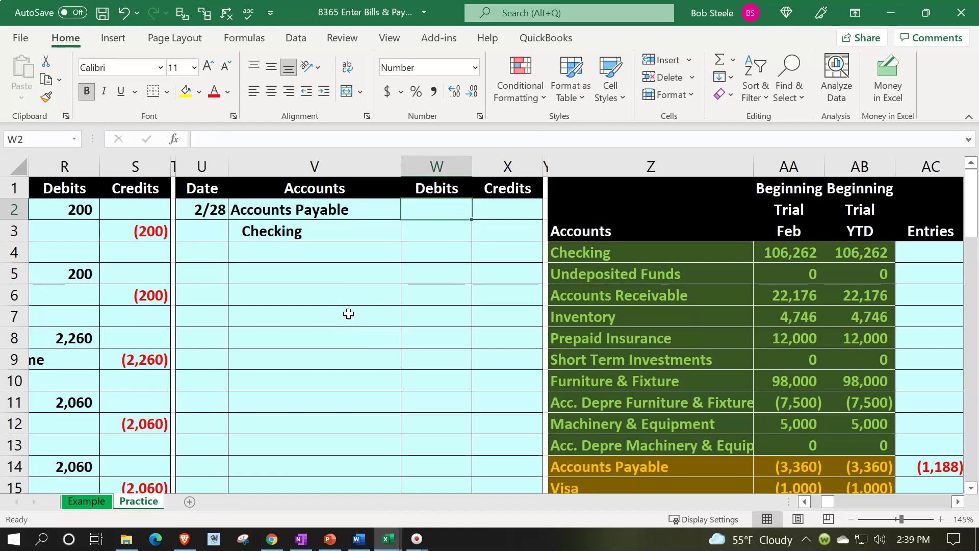
pyautogui.write('=')
pyautogui.press('Down')
pyautogui.press('Down')
pyautogui.press('Down')
pyautogui.press('Down')
pyautogui.press('Down')
pyautogui.press('Down')
pyautogui.press('Down')
pyautogui.press('Down')
pyautogui.press('Down')
pyautogui.press('Down')
pyautogui.press('Down')
pyautogui.press('Down')
pyautogui.press('Down')
pyautogui.press('Down')
pyautogui.press('Down')
pyautogui.press('Down')
pyautogui.press('Down')
pyautogui.press('Down')
pyautogui.press('Down')
pyautogui.press('Down')
pyautogui.press('Left')
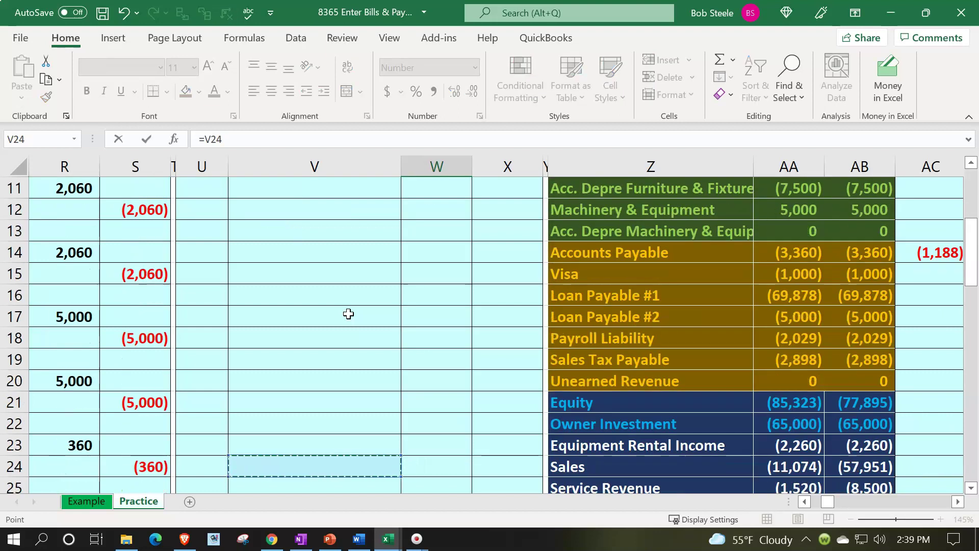
pyautogui.press('Left')
pyautogui.press('Left')
pyautogui.press('Left')
pyautogui.press('Left')
pyautogui.press('Left')
pyautogui.press('Left')
pyautogui.press('Up')
pyautogui.press('Right')
pyautogui.press('Right')
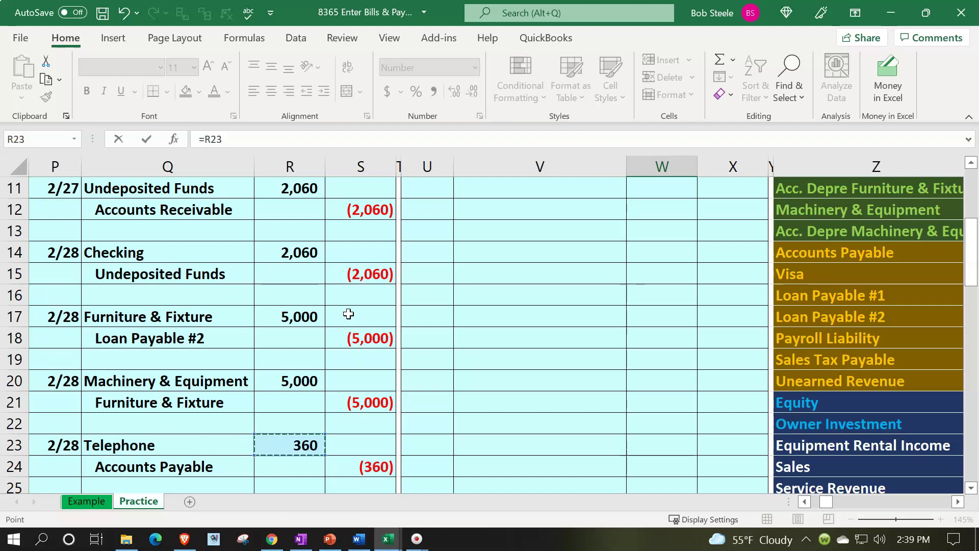
pyautogui.press('Return')
# Enter the Checking credit in X3 as the negative of the debit in W2.
pyautogui.press('Up')
pyautogui.press('Up')
pyautogui.press('Down')
pyautogui.press('Down')
pyautogui.press('Right')
pyautogui.write('-')
pyautogui.press('Left')
pyautogui.press('Up')
pyautogui.press('Return')
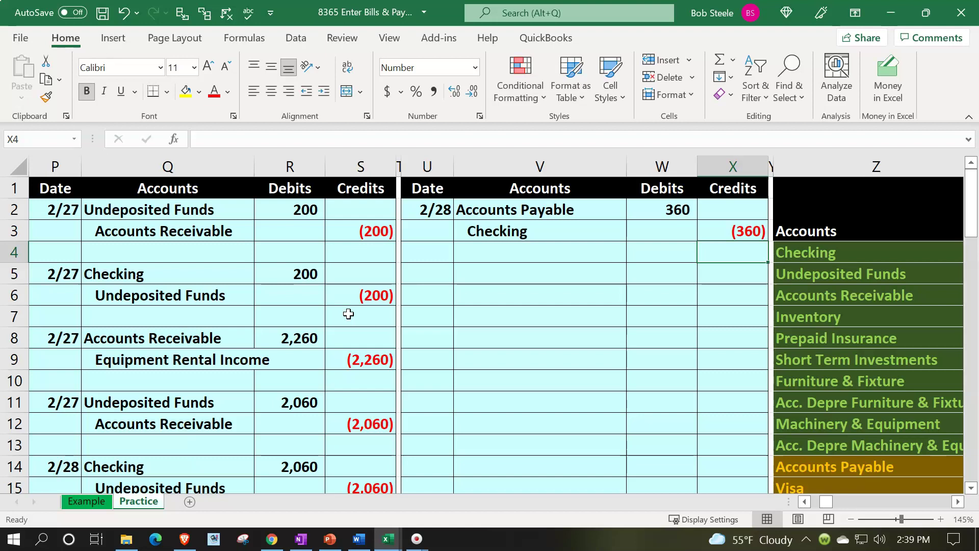
# Post the payment to Accounts Payable in the trial balance by adding W2 to the existing entries formula in AC14.
pyautogui.press('Up')
pyautogui.press('Up')
pyautogui.press('Right')
pyautogui.press('Right')
pyautogui.press('Right')
pyautogui.press('Right')
pyautogui.press('Right')
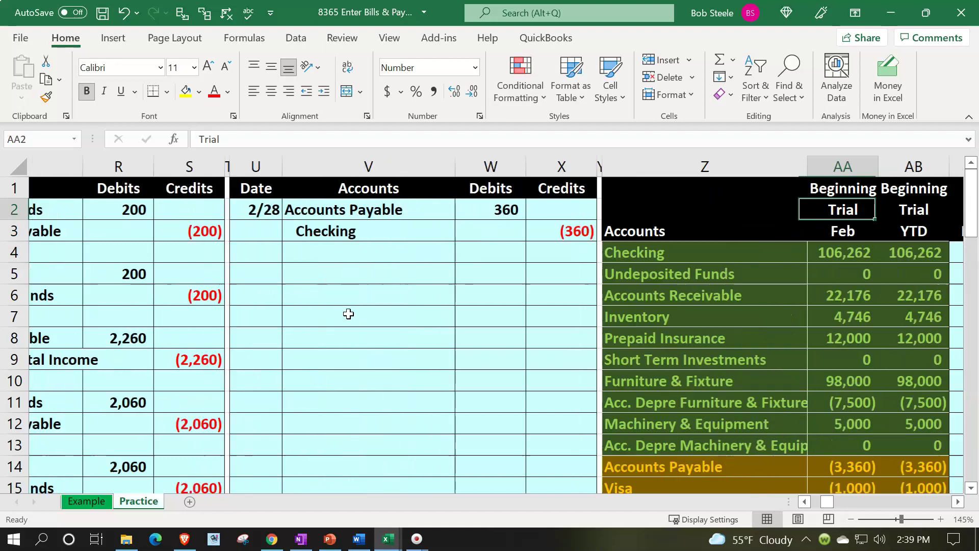
pyautogui.press('Right')
pyautogui.press('Down')
pyautogui.press('Down')
pyautogui.press('Down')
pyautogui.press('Down')
pyautogui.press('Down')
pyautogui.press('Down')
pyautogui.press('Down')
pyautogui.press('Down')
pyautogui.press('Down')
pyautogui.press('Down')
pyautogui.press('Down')
pyautogui.press('Down')
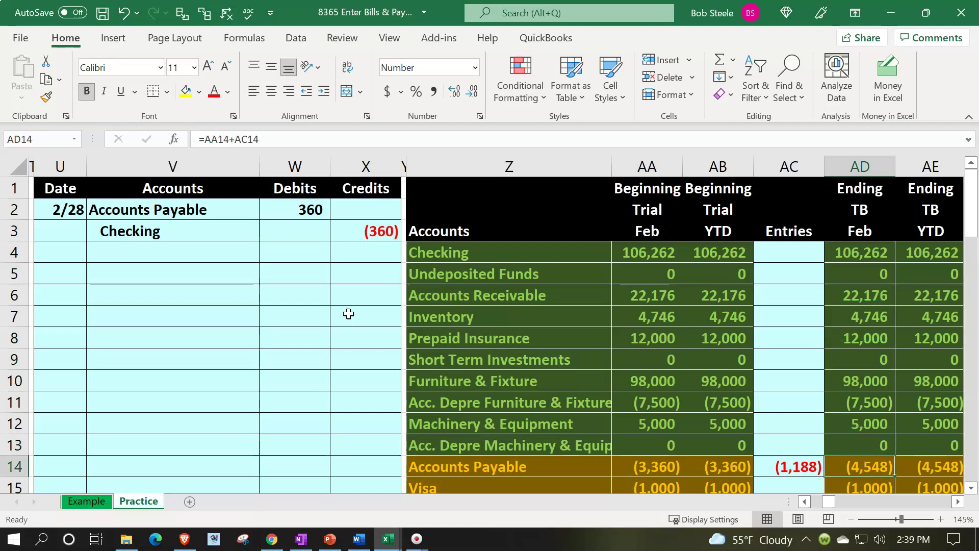
pyautogui.press('Left')
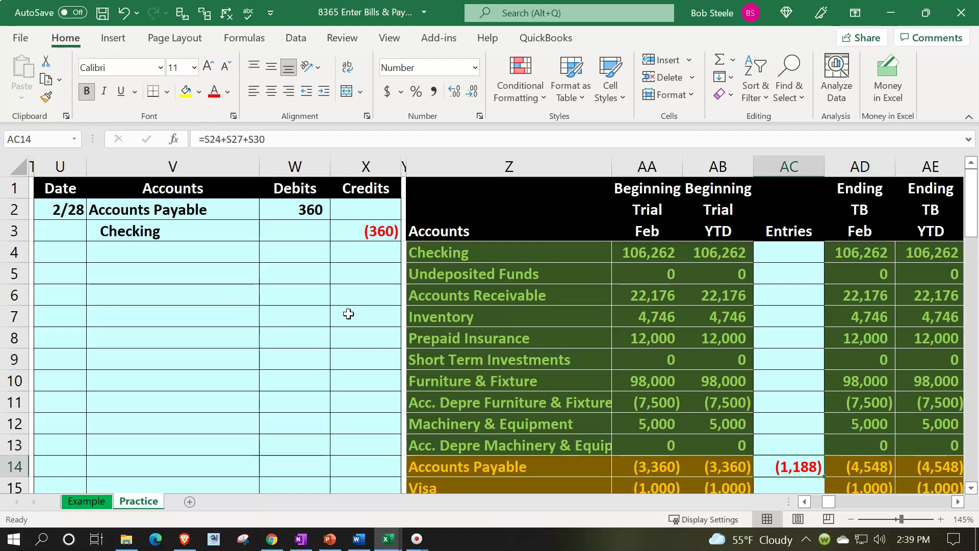
pyautogui.press('F2')
pyautogui.write('+')
pyautogui.press('Left')
pyautogui.press('Left')
pyautogui.press('Left')
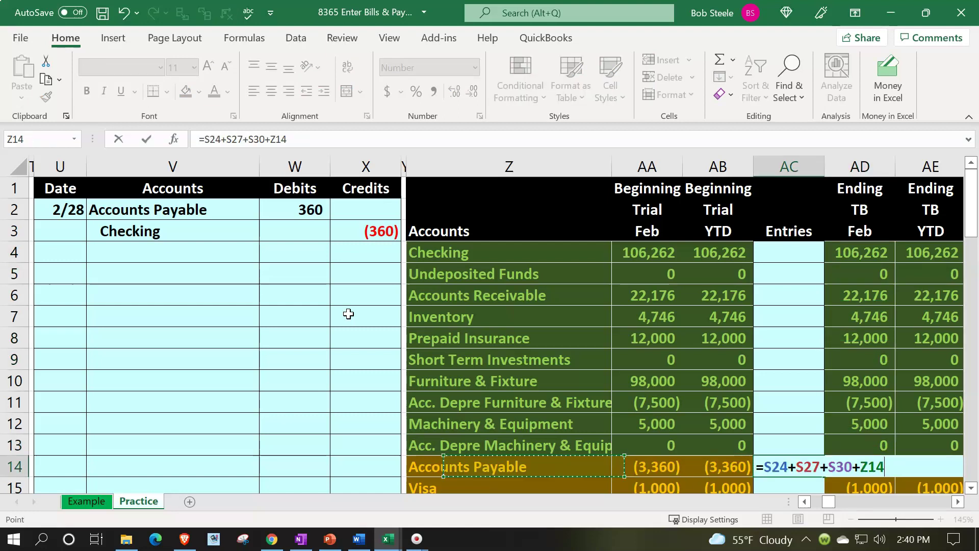
pyautogui.press('Left')
pyautogui.press('Left')
pyautogui.press('Up')
pyautogui.press('Up')
pyautogui.press('Up')
pyautogui.press('Up')
pyautogui.press('Up')
pyautogui.press('Up')
pyautogui.press('Up')
pyautogui.press('Up')
pyautogui.press('Left')
pyautogui.press('Up')
pyautogui.press('Up')
pyautogui.press('Up')
pyautogui.press('Up')
pyautogui.press('Return')
pyautogui.press('Right')
pyautogui.press('Up')
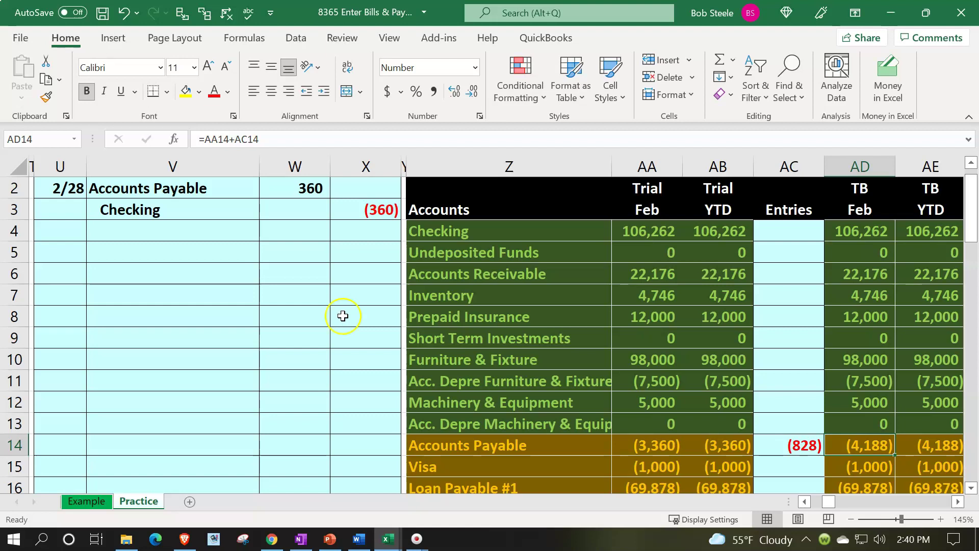
# Post the payment's credit to Checking in the trial balance by linking entries cell AC4 to X3.
pyautogui.moveTo(226, 205); pyautogui.dragTo(339, 203)
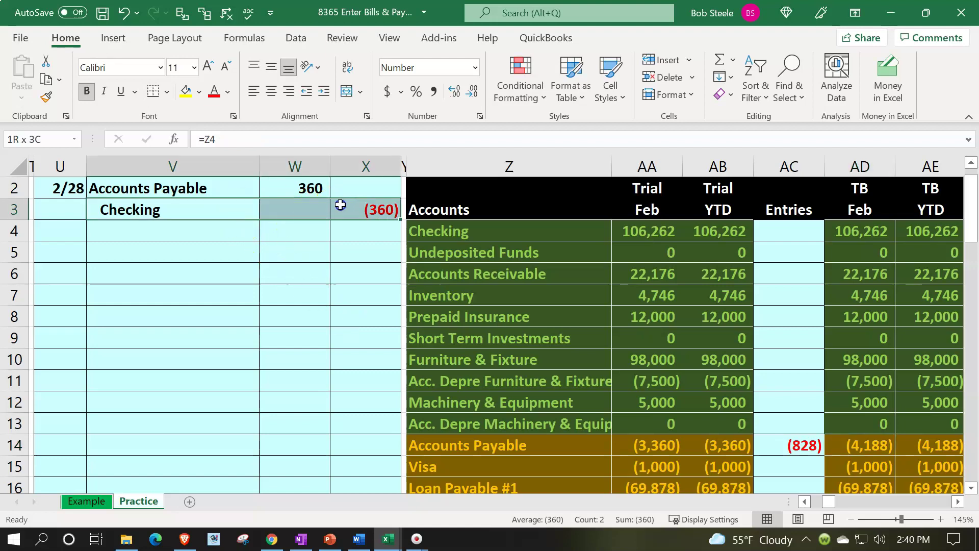
pyautogui.click(535, 236)
pyautogui.press('Right')
pyautogui.press('Right')
pyautogui.press('Right')
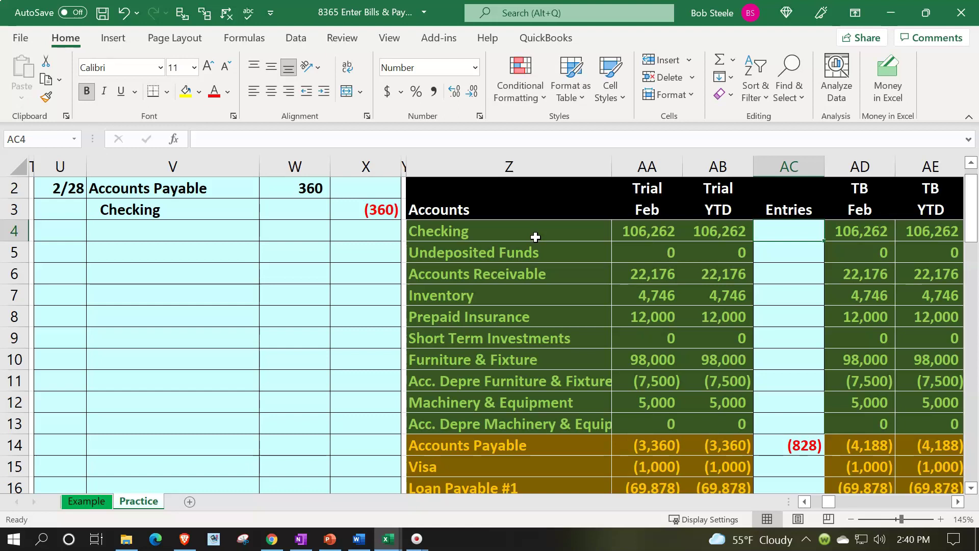
pyautogui.write('=')
pyautogui.press('Left')
pyautogui.press('Left')
pyautogui.press('Left')
pyautogui.press('Left')
pyautogui.press('Left')
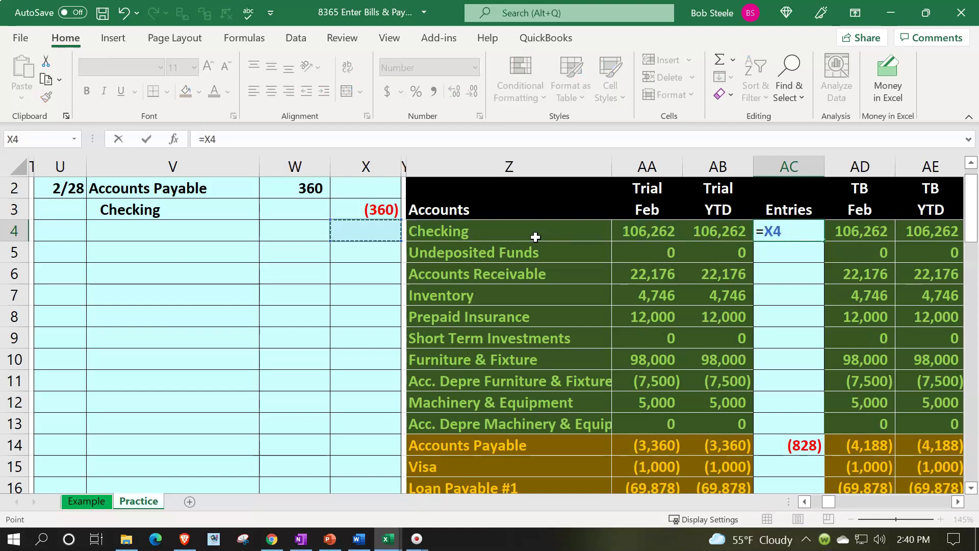
pyautogui.press('Up')
pyautogui.press('Return')
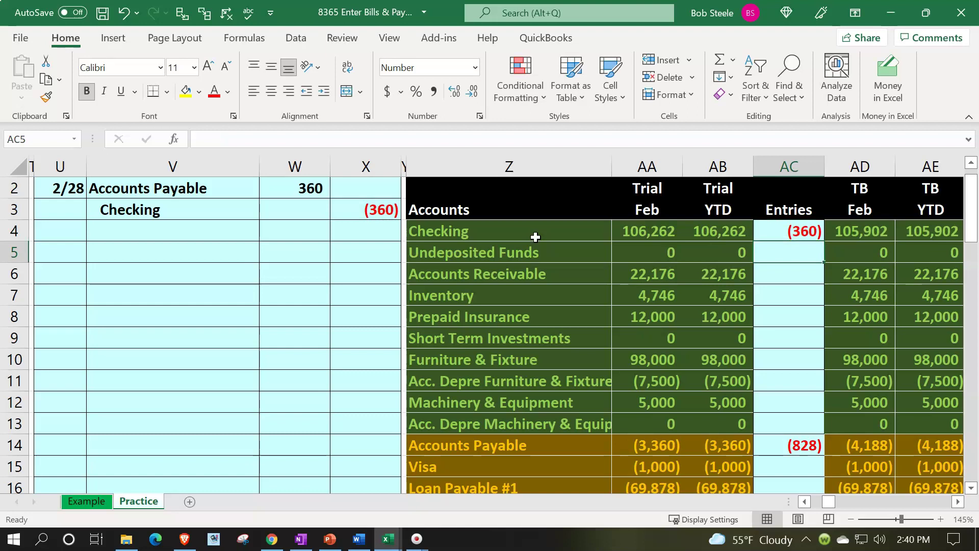
pyautogui.press('Up')
pyautogui.press('Right')
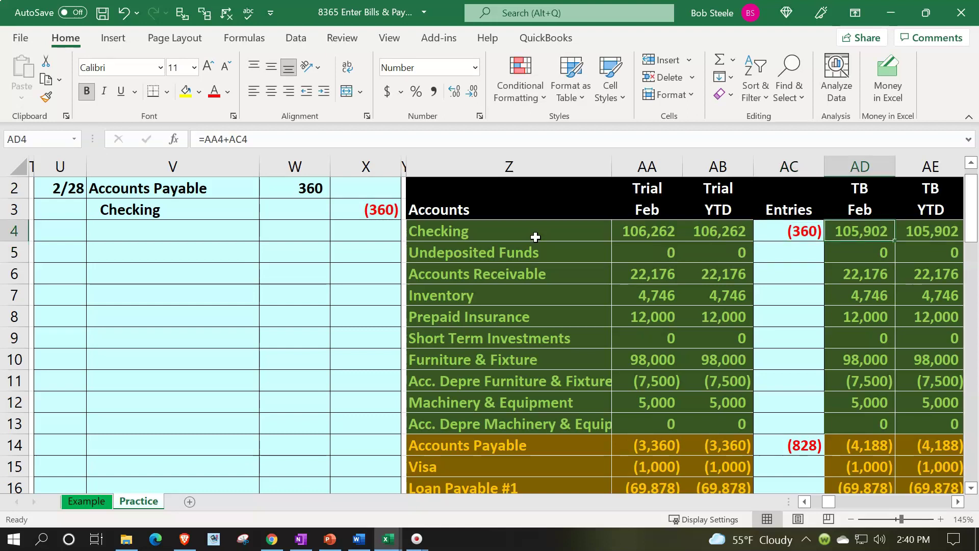
pyautogui.scroll(-1, 639, 320)
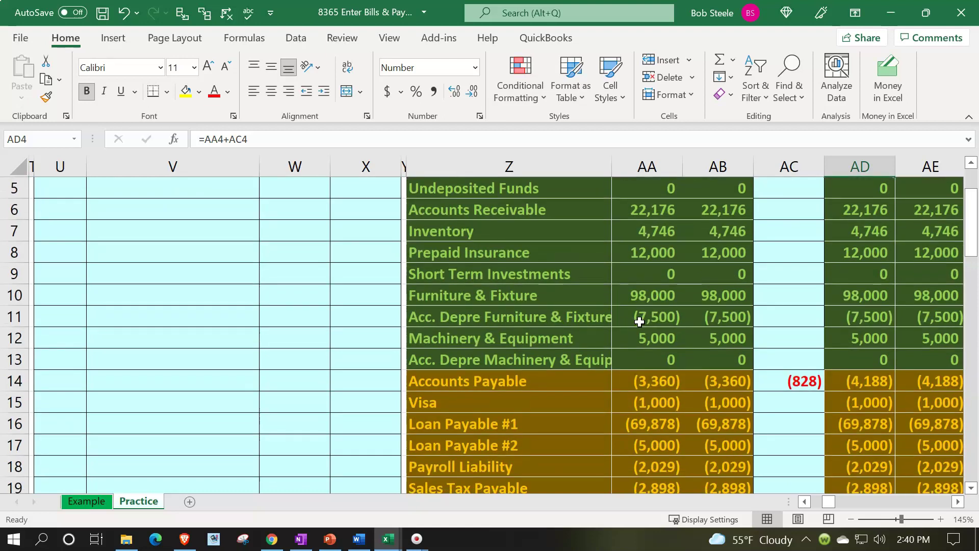
pyautogui.scroll(2, 657, 313)
pyautogui.scroll(-2, 780, 256)
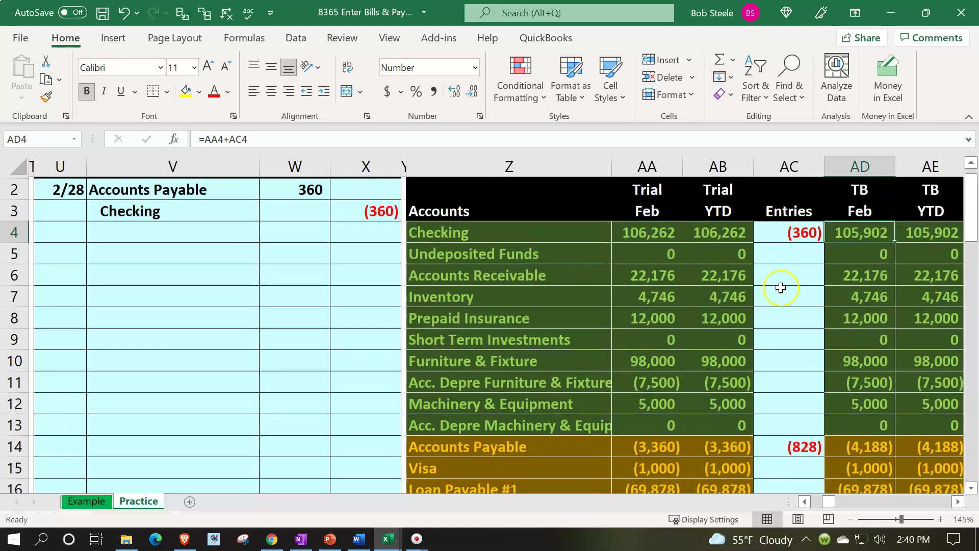
pyautogui.scroll(2, 781, 288)
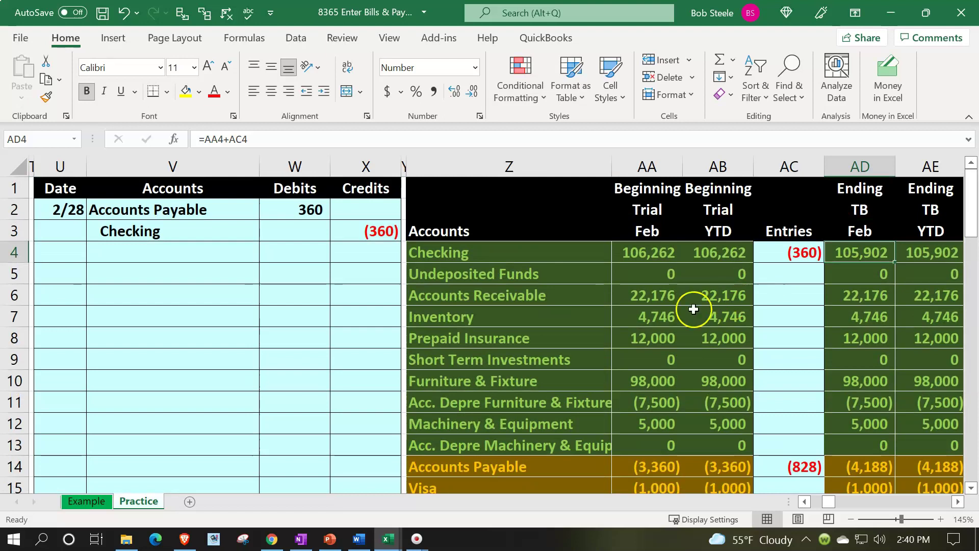
# Enter the date 2/28 in BE9, the next empty row of the Accounts Payable general ledger.
pyautogui.moveTo(232, 211); pyautogui.dragTo(265, 216)
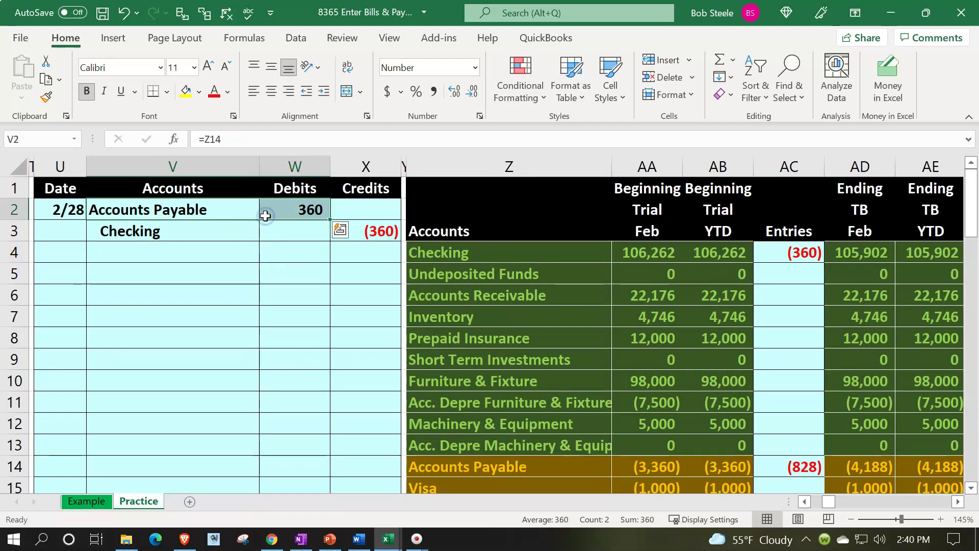
pyautogui.click(545, 469)
pyautogui.click(616, 286)
pyautogui.press('Right')
pyautogui.press('Right')
pyautogui.press('Right')
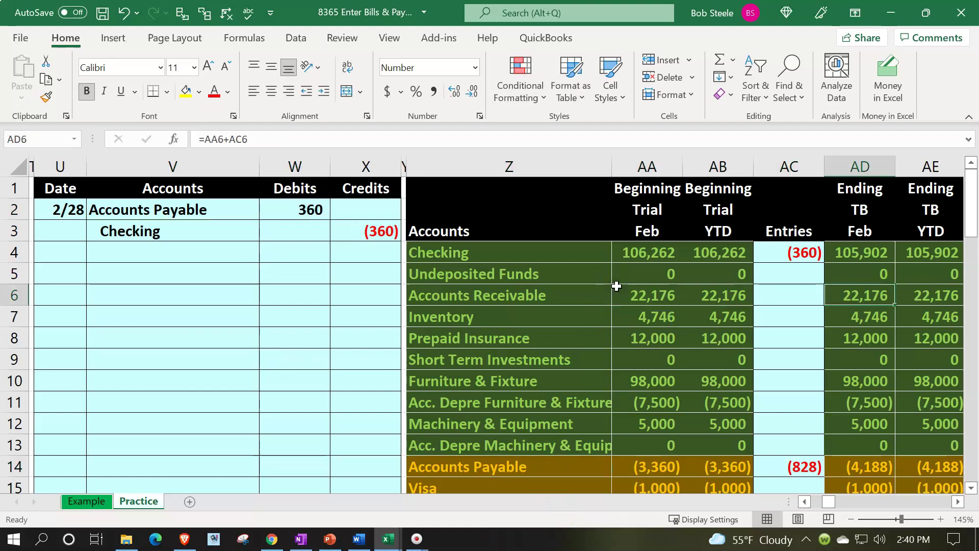
pyautogui.press('Right')
pyautogui.press('Right')
pyautogui.press('Right')
pyautogui.press('Right')
pyautogui.press('Right')
pyautogui.press('Right')
pyautogui.press('Right')
pyautogui.press('Right')
pyautogui.press('Right')
pyautogui.press('Right')
pyautogui.press('Right')
pyautogui.press('Right')
pyautogui.press('Right')
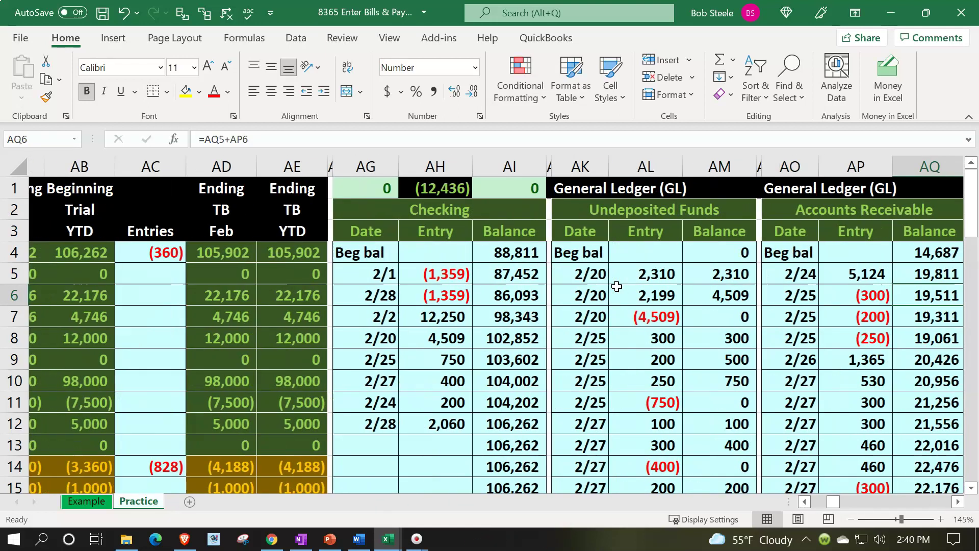
pyautogui.press('Right')
pyautogui.press('Right')
pyautogui.press('Right')
pyautogui.press('Right')
pyautogui.press('Right')
pyautogui.press('Right')
pyautogui.press('Right')
pyautogui.press('Right')
pyautogui.press('Right')
pyautogui.press('Right')
pyautogui.press('Right')
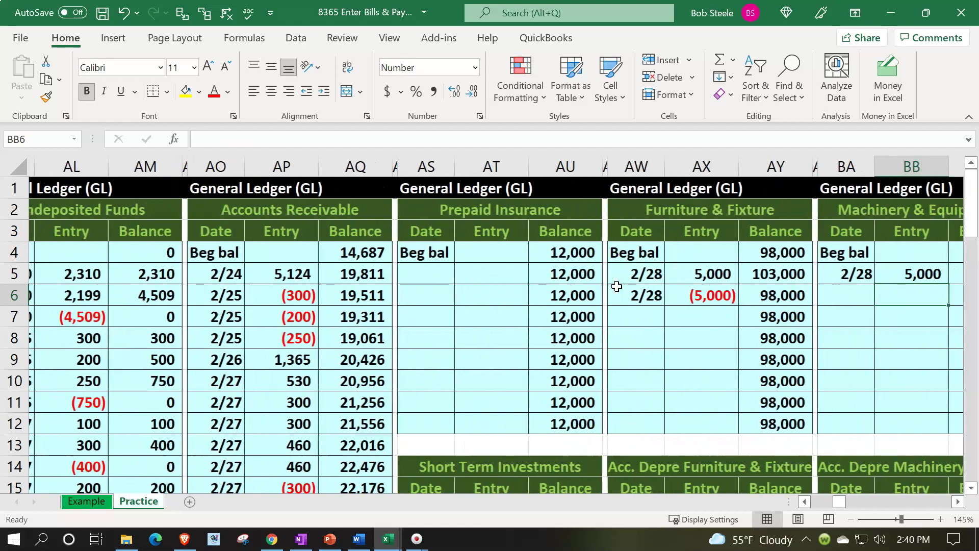
pyautogui.press('Right')
pyautogui.press('Right')
pyautogui.press('Right')
pyautogui.press('Right')
pyautogui.press('Right')
pyautogui.press('Right')
pyautogui.press('Right')
pyautogui.press('Right')
pyautogui.press('Right')
pyautogui.press('Right')
pyautogui.press('Left')
pyautogui.press('Left')
pyautogui.press('Left')
pyautogui.press('Left')
pyautogui.press('Left')
pyautogui.press('Left')
pyautogui.press('Left')
pyautogui.press('Down')
pyautogui.press('Down')
pyautogui.press('Down')
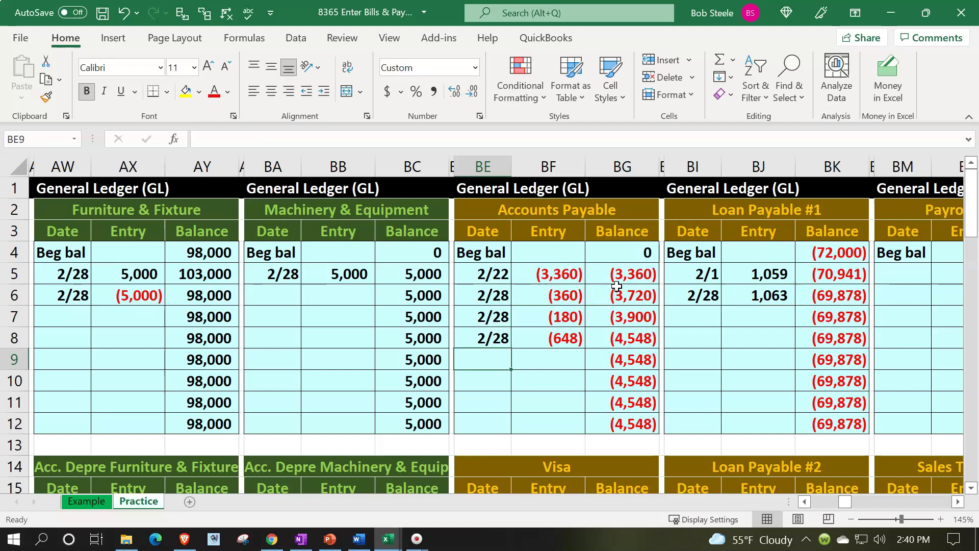
pyautogui.write('2/28')
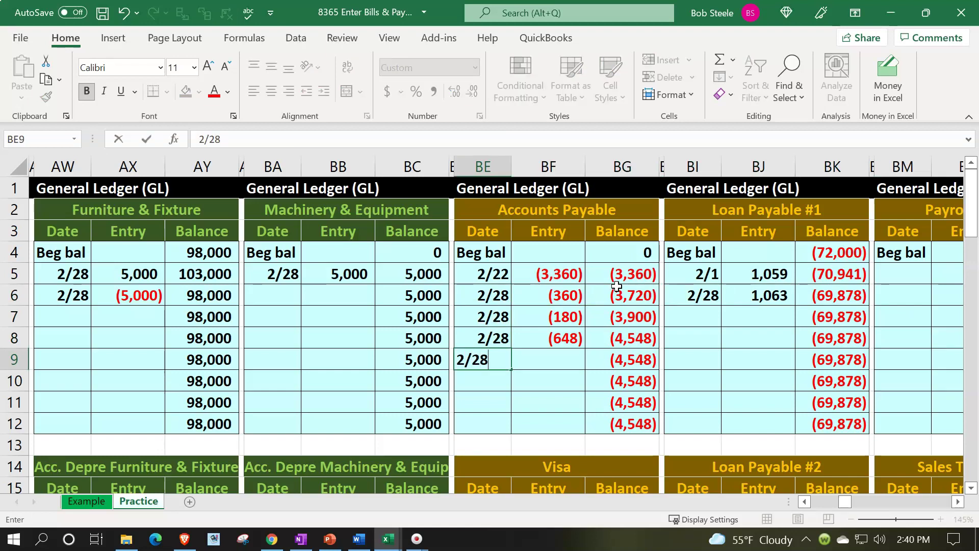
pyautogui.press('Tab')
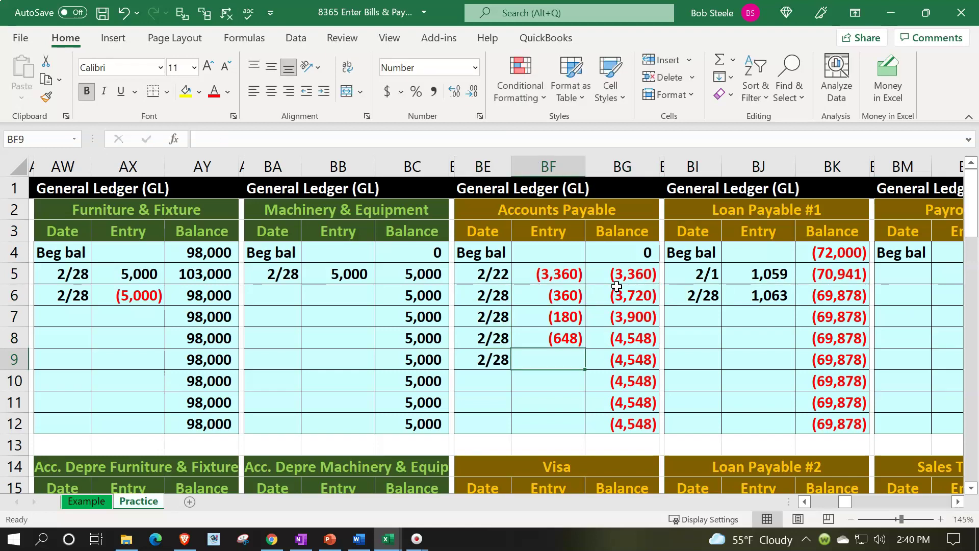
# Post the payment to the Accounts Payable general ledger by linking entry cell BF9 to the journal entry debit in W2.
pyautogui.write('=')
pyautogui.press('Left')
pyautogui.press('Left')
pyautogui.press('Left')
pyautogui.press('Left')
pyautogui.press('Left')
pyautogui.press('Left')
pyautogui.press('Left')
pyautogui.press('Left')
pyautogui.press('Left')
pyautogui.press('Left')
pyautogui.press('Left')
pyautogui.press('Left')
pyautogui.press('Left')
pyautogui.press('Left')
pyautogui.press('Left')
pyautogui.press('Left')
pyautogui.press('Left')
pyautogui.press('Left')
pyautogui.press('Left')
pyautogui.press('Left')
pyautogui.press('Left')
pyautogui.press('Left')
pyautogui.press('Left')
pyautogui.press('Left')
pyautogui.press('Left')
pyautogui.press('Left')
pyautogui.press('Left')
pyautogui.press('Left')
pyautogui.press('Left')
pyautogui.press('Left')
pyautogui.press('Left')
pyautogui.press('Left')
pyautogui.press('Left')
pyautogui.press('Left')
pyautogui.press('Left')
pyautogui.press('Left')
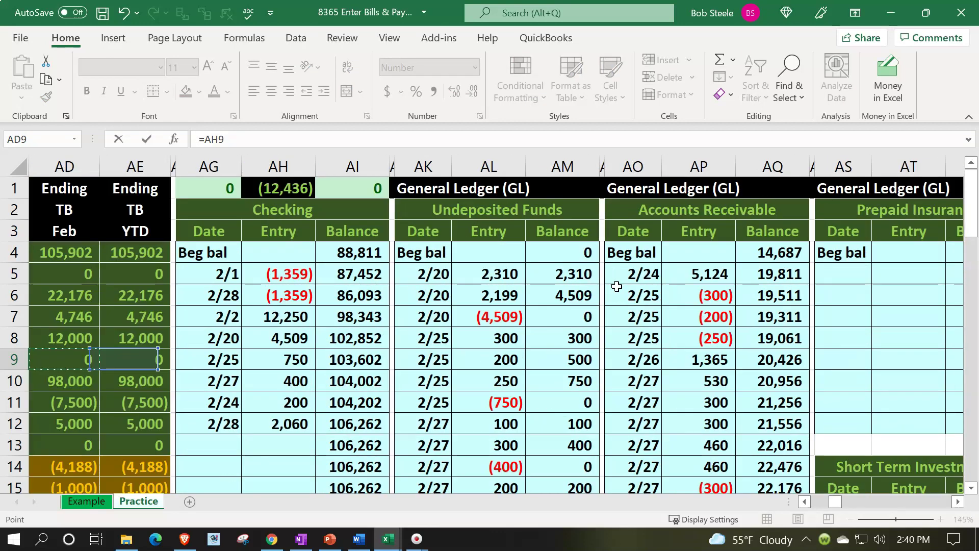
pyautogui.press('Left')
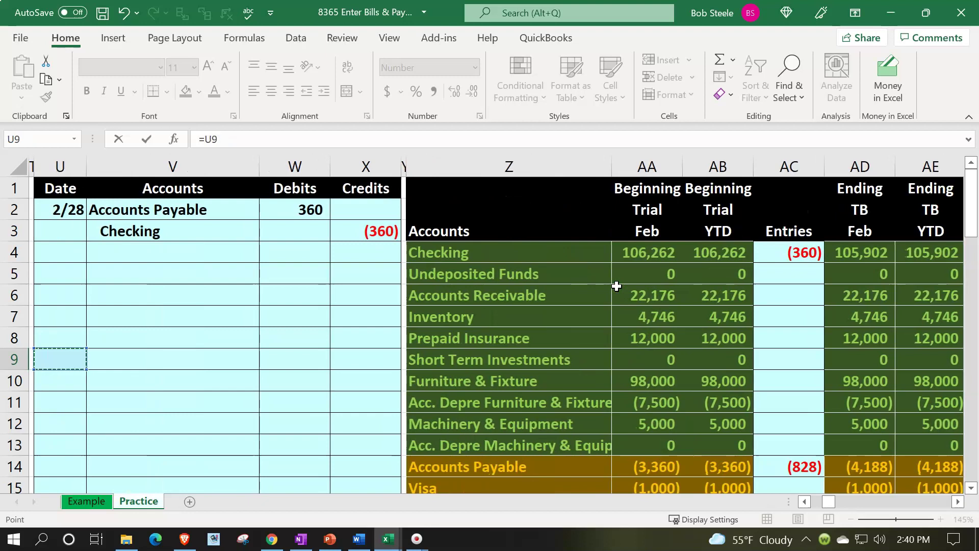
pyautogui.press('Right')
pyautogui.press('Right')
pyautogui.press('Up')
pyautogui.press('Up')
pyautogui.press('Up')
pyautogui.press('Up')
pyautogui.press('Up')
pyautogui.press('Up')
pyautogui.press('Up')
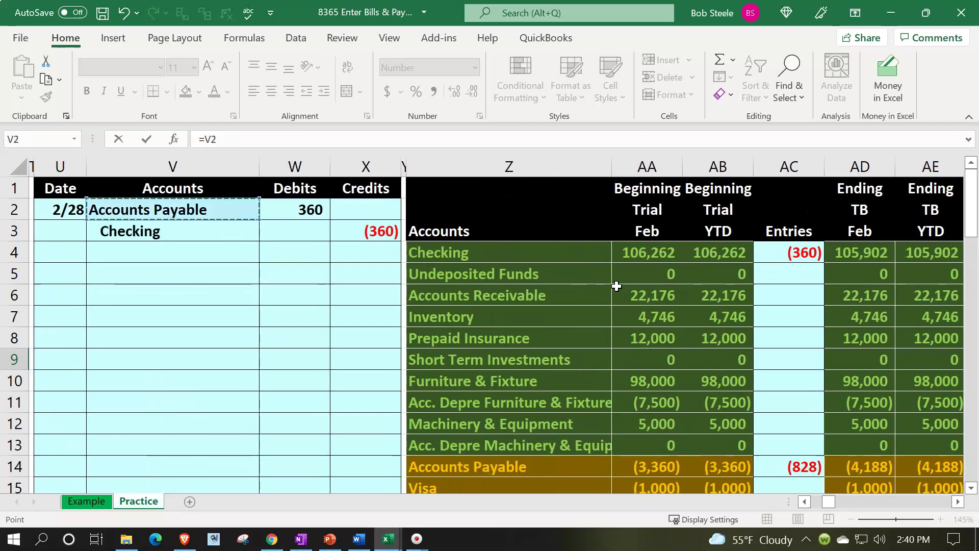
pyautogui.press('Right')
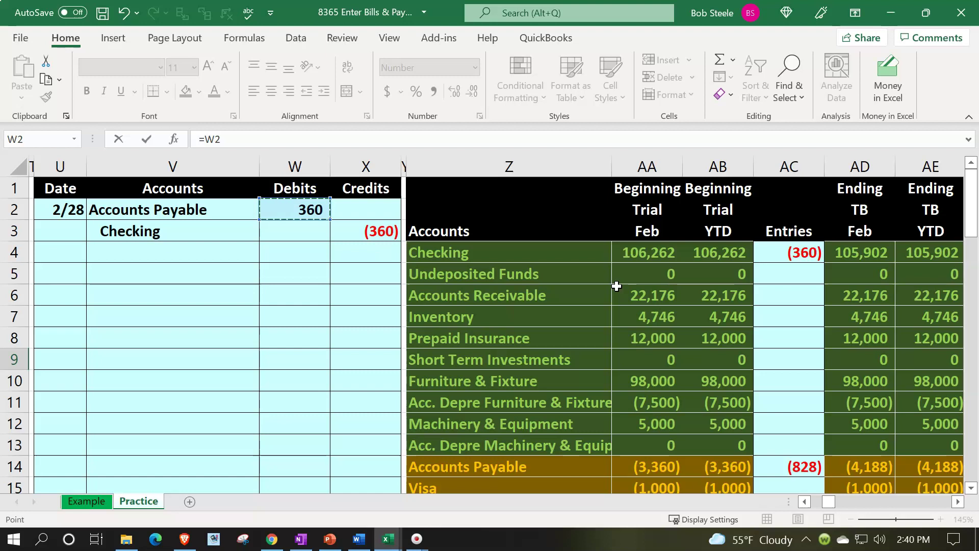
pyautogui.press('Return')
# Check the Accounts Payable ledger's balance after the payment posting against the account's ending balance in the trial balance.
pyautogui.press('Right')
pyautogui.press('Right')
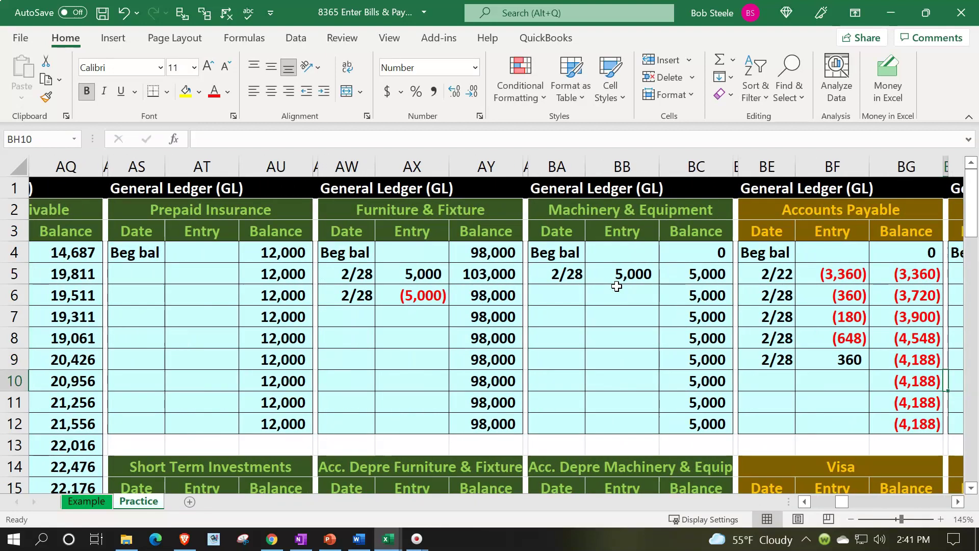
pyautogui.press('Up')
pyautogui.press('Up')
pyautogui.press('Left')
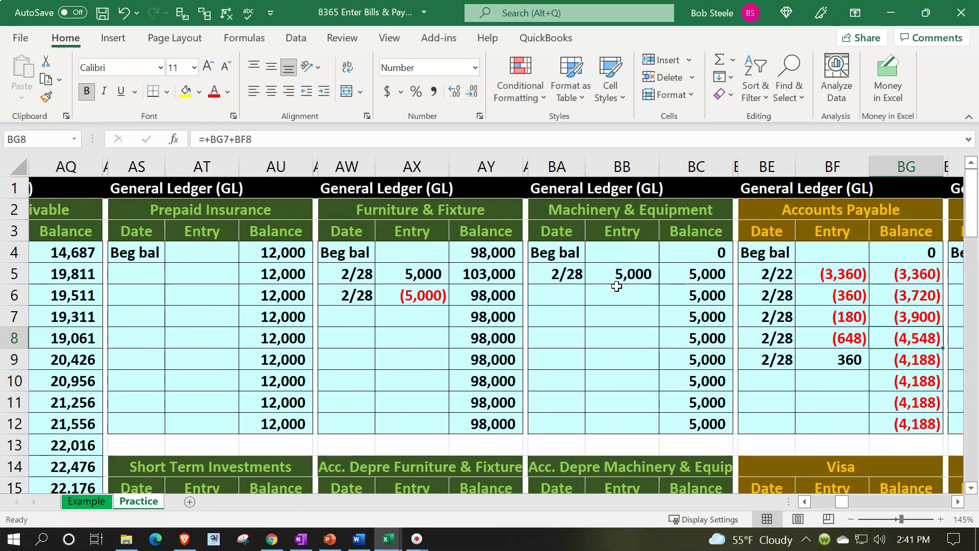
pyautogui.press('Down')
pyautogui.press('Left')
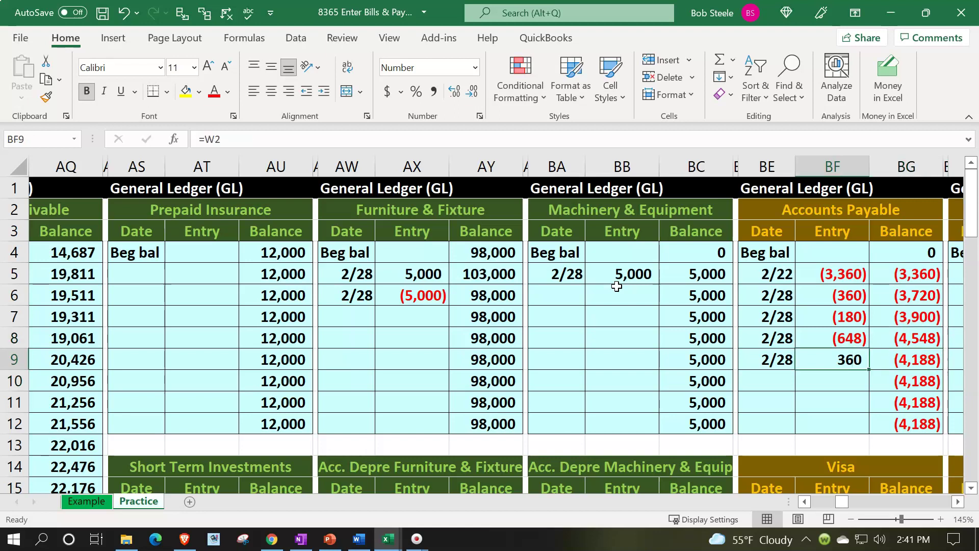
pyautogui.press('Right')
pyautogui.press('Left')
pyautogui.press('Left')
pyautogui.press('Left')
pyautogui.press('Left')
pyautogui.press('Left')
pyautogui.press('Left')
pyautogui.press('Left')
pyautogui.press('Left')
pyautogui.press('Left')
pyautogui.press('Left')
pyautogui.press('Left')
pyautogui.press('Left')
pyautogui.press('Left')
pyautogui.press('Left')
pyautogui.press('Left')
pyautogui.press('Left')
pyautogui.press('Left')
pyautogui.press('Left')
pyautogui.press('Left')
pyautogui.press('Left')
pyautogui.press('Left')
pyautogui.press('Left')
pyautogui.press('Left')
pyautogui.press('Left')
pyautogui.press('Left')
pyautogui.press('Left')
pyautogui.press('Left')
pyautogui.press('Left')
pyautogui.press('Left')
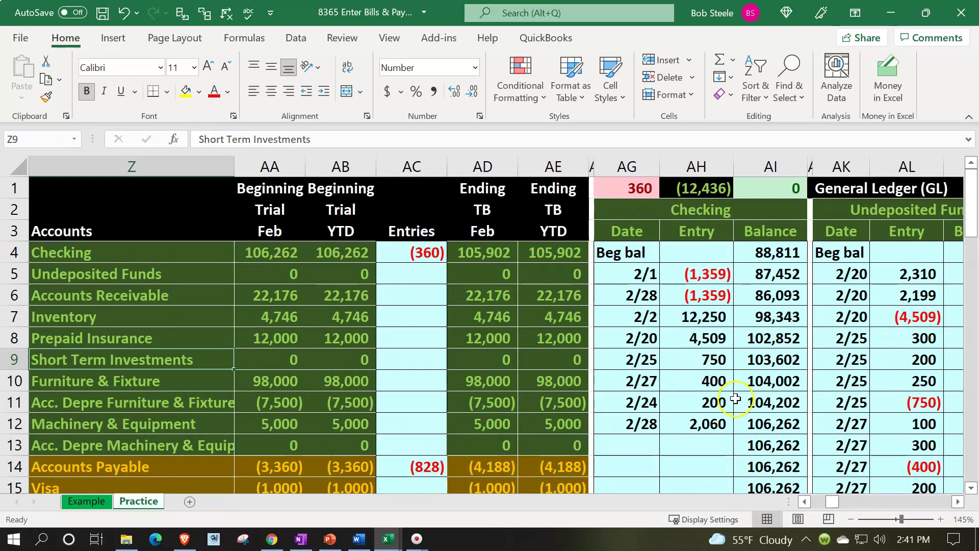
pyautogui.click(475, 467)
# Review the payment journal entry's credit to Checking in X3.
pyautogui.press('Left')
pyautogui.press('Left')
pyautogui.press('Left')
pyautogui.press('Left')
pyautogui.press('Left')
pyautogui.press('Left')
pyautogui.press('Left')
pyautogui.press('Left')
pyautogui.press('Left')
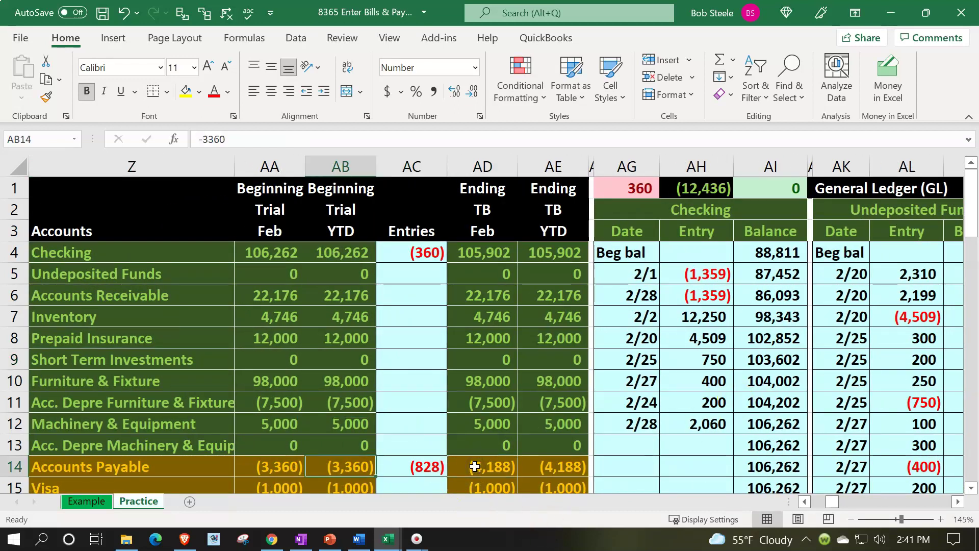
pyautogui.press('Up')
pyautogui.press('Up')
pyautogui.press('Up')
pyautogui.press('Up')
pyautogui.press('Up')
pyautogui.press('Up')
pyautogui.press('Up')
pyautogui.press('Up')
pyautogui.press('Up')
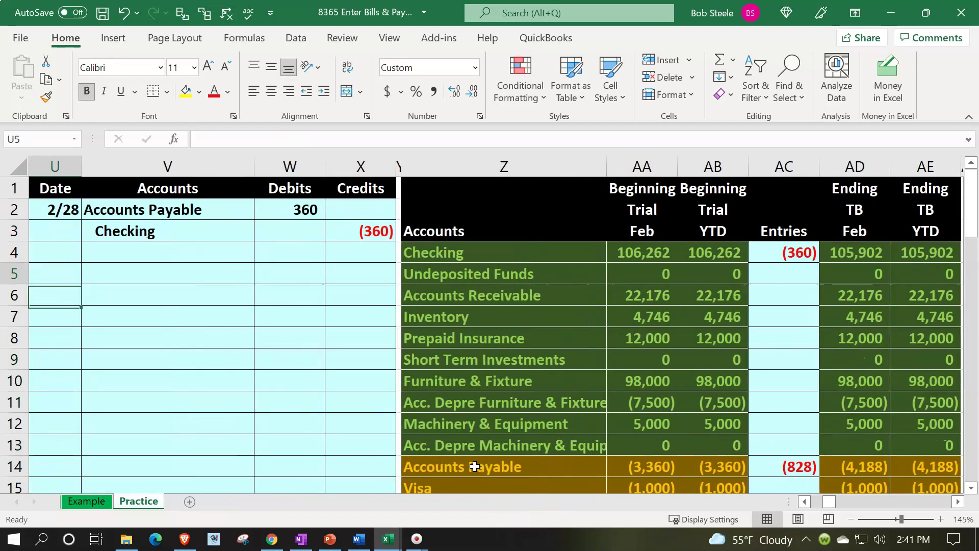
pyautogui.press('Up')
pyautogui.press('Right')
pyautogui.press('Right')
pyautogui.press('Up')
# Enter the date 2/28 in AG13, the next empty row of the Checking general ledger.
pyautogui.press('Right')
pyautogui.press('Right')
pyautogui.press('Right')
pyautogui.press('Right')
pyautogui.press('Right')
pyautogui.press('Right')
pyautogui.press('Right')
pyautogui.press('Right')
pyautogui.press('Right')
pyautogui.press('Right')
pyautogui.press('Right')
pyautogui.press('Right')
pyautogui.press('Right')
pyautogui.press('Right')
pyautogui.press('Right')
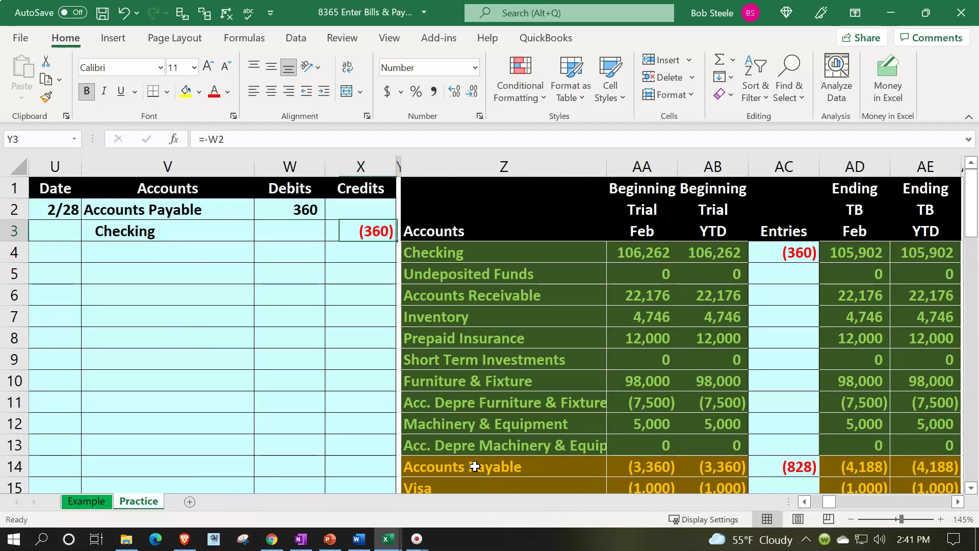
pyautogui.press('Down')
pyautogui.press('Down')
pyautogui.press('Down')
pyautogui.press('Down')
pyautogui.press('Down')
pyautogui.press('Down')
pyautogui.press('Down')
pyautogui.press('Down')
pyautogui.press('Down')
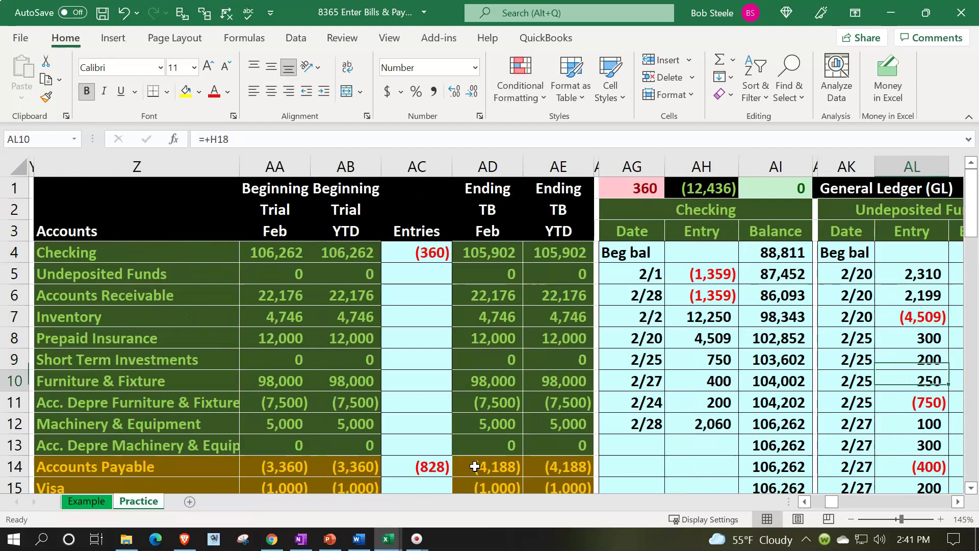
pyautogui.press('Left')
pyautogui.press('Left')
pyautogui.press('Left')
pyautogui.press('Left')
pyautogui.press('Down')
pyautogui.write('2/2')
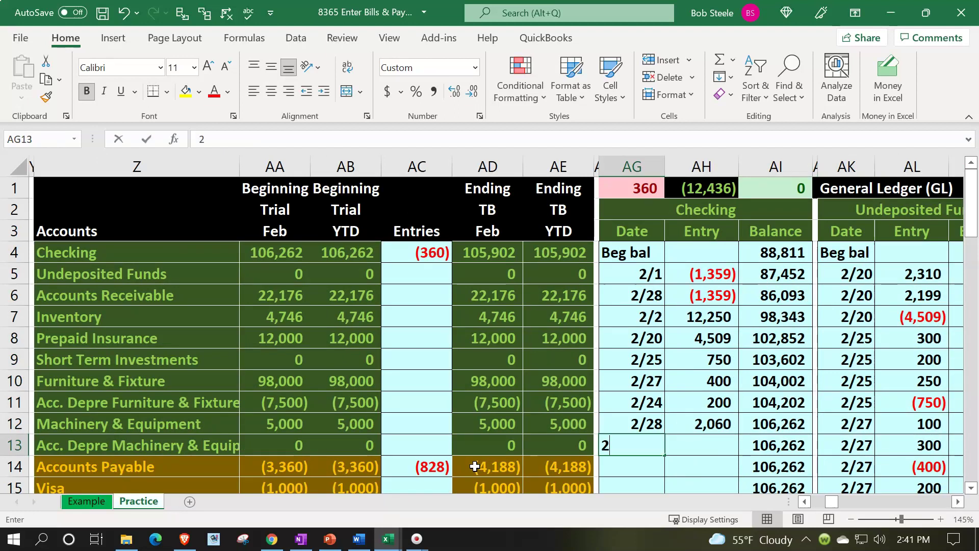
pyautogui.press('Tab')
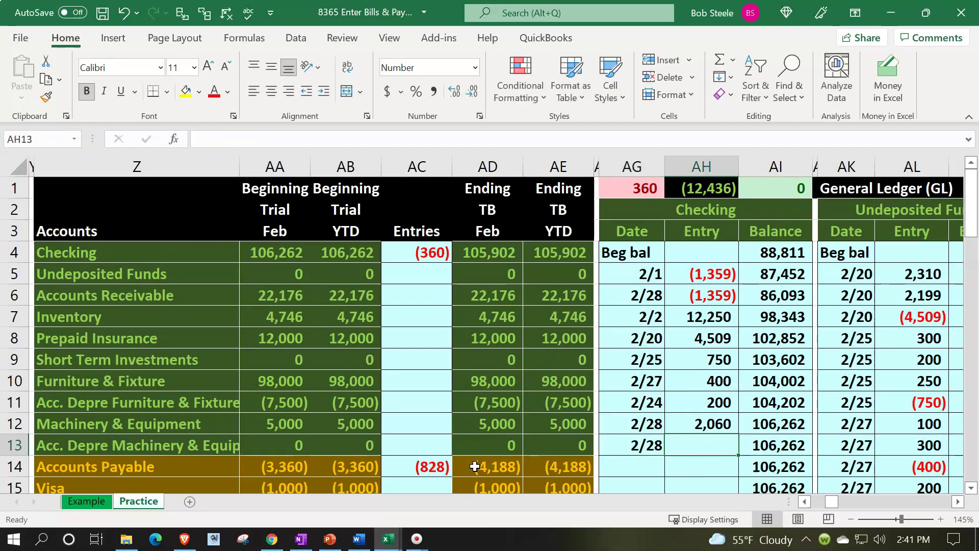
# Post the payment to the Checking general ledger by linking entry cell AH13 to the journal entry credit in X3.
pyautogui.write('=')
pyautogui.press('Left')
pyautogui.press('Left')
pyautogui.press('Left')
pyautogui.press('Left')
pyautogui.press('Left')
pyautogui.press('Left')
pyautogui.press('Left')
pyautogui.press('Left')
pyautogui.press('Left')
pyautogui.press('Left')
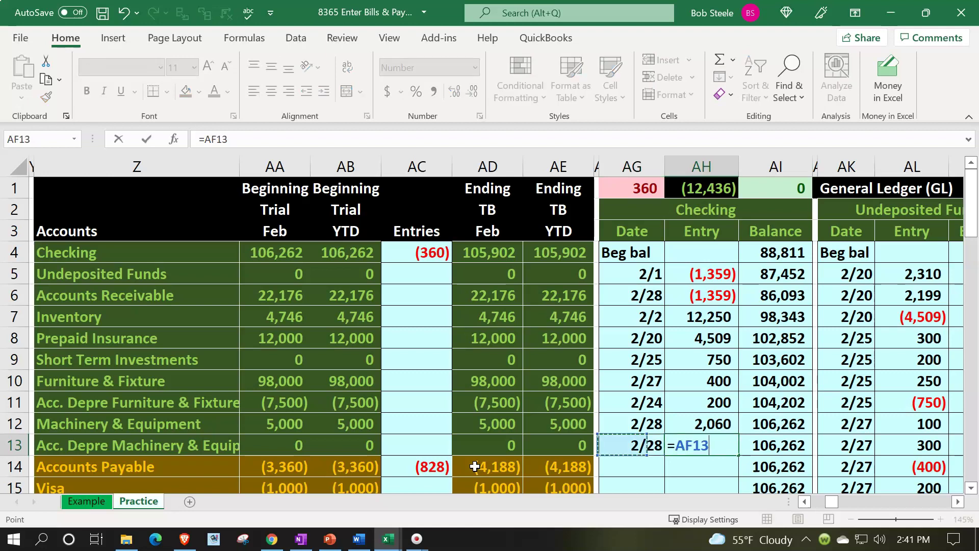
pyautogui.press('Left')
pyautogui.press('Left')
pyautogui.press('Left')
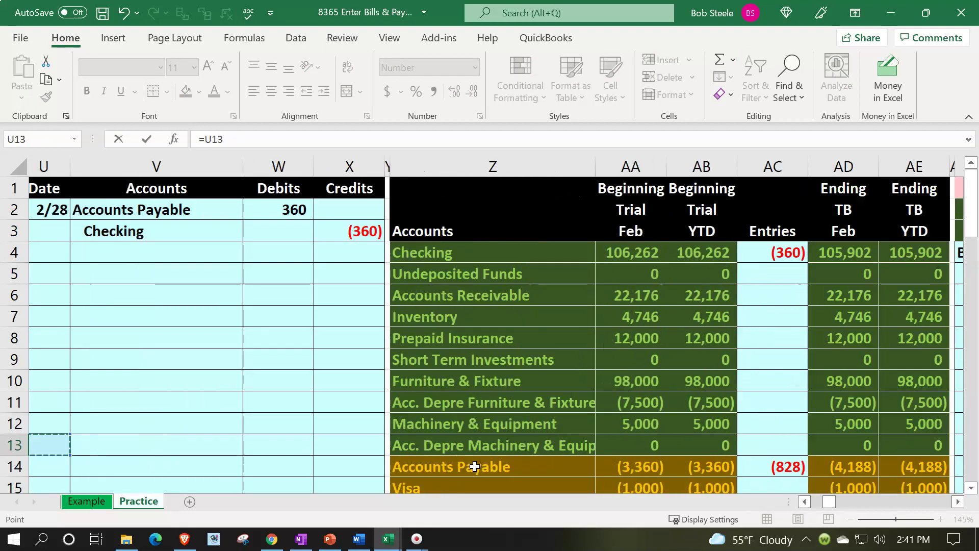
pyautogui.press('Up')
pyautogui.press('Up')
pyautogui.press('Up')
pyautogui.press('Up')
pyautogui.press('Up')
pyautogui.press('Up')
pyautogui.press('Up')
pyautogui.press('Up')
pyautogui.press('Up')
pyautogui.press('Right')
pyautogui.press('Right')
pyautogui.press('Right')
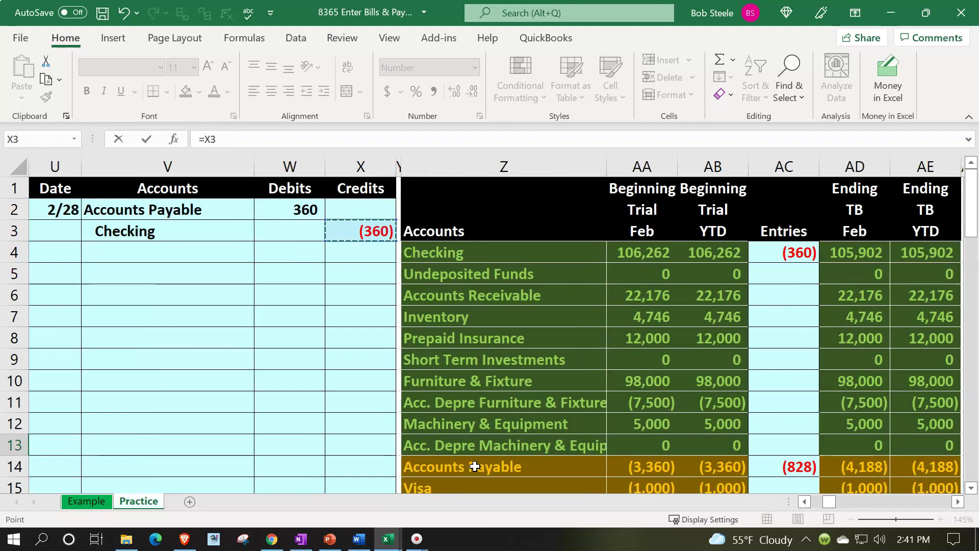
pyautogui.press('Return')
# Check the Checking ledger's balance against the trial balance and review the payment entry's Accounts Payable debit in W2.
pyautogui.press('Up')
pyautogui.press('Right')
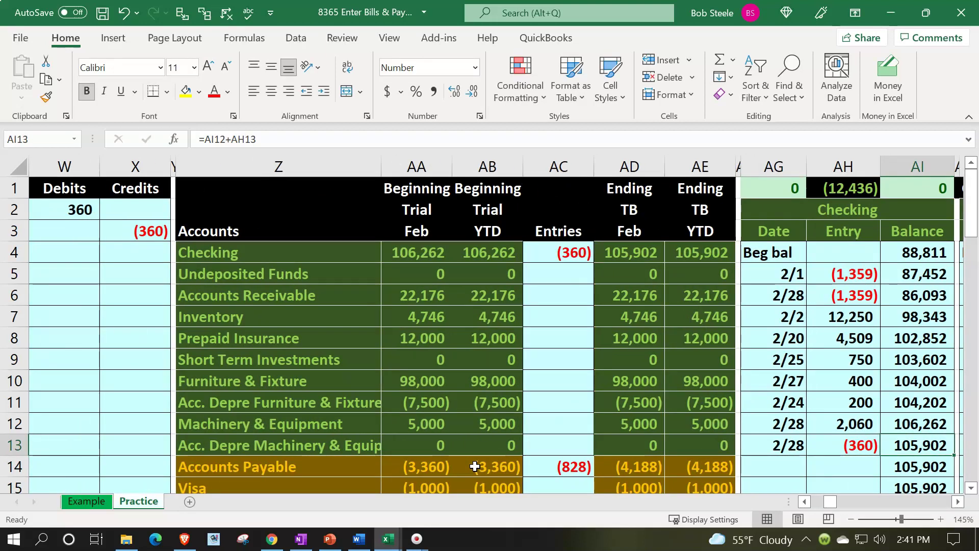
pyautogui.press('Left')
pyautogui.press('Left')
pyautogui.press('Left')
pyautogui.press('Up')
pyautogui.press('Up')
pyautogui.press('Up')
pyautogui.press('Up')
pyautogui.press('Up')
pyautogui.press('Up')
pyautogui.press('Up')
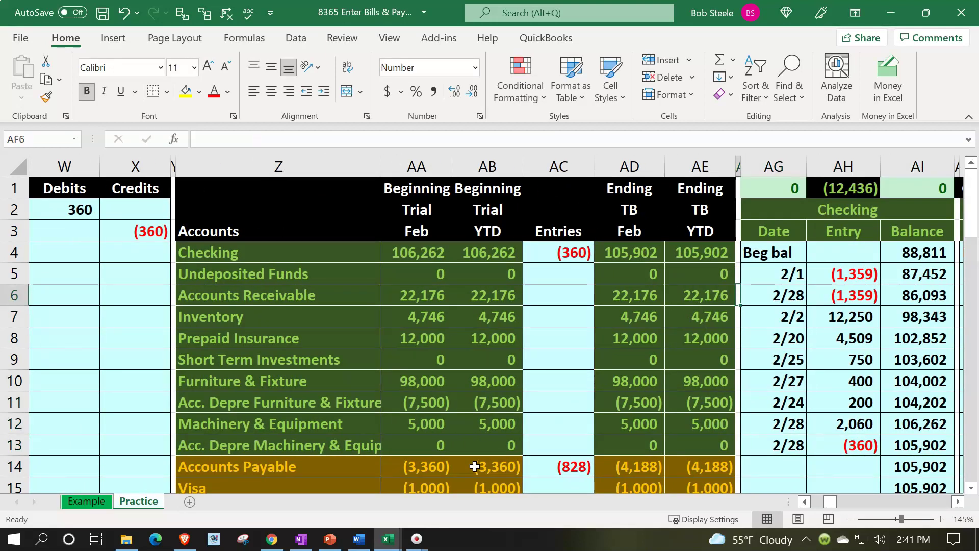
pyautogui.press('Up')
pyautogui.press('Up')
pyautogui.press('Left')
pyautogui.press('Left')
pyautogui.press('Left')
pyautogui.press('Left')
pyautogui.press('Left')
pyautogui.press('Left')
pyautogui.press('Left')
pyautogui.press('Left')
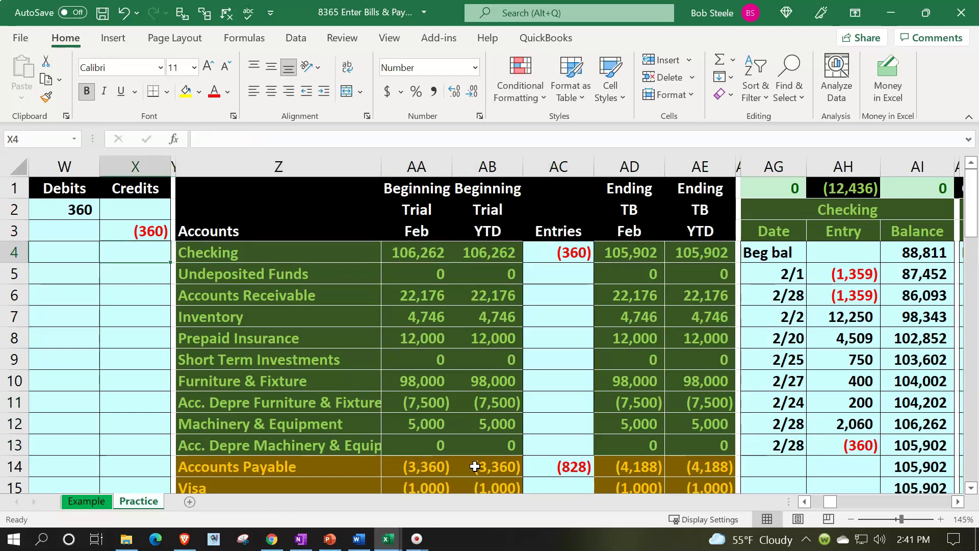
pyautogui.press('Left')
pyautogui.press('Left')
pyautogui.press('Up')
pyautogui.press('Up')
pyautogui.press('Right')
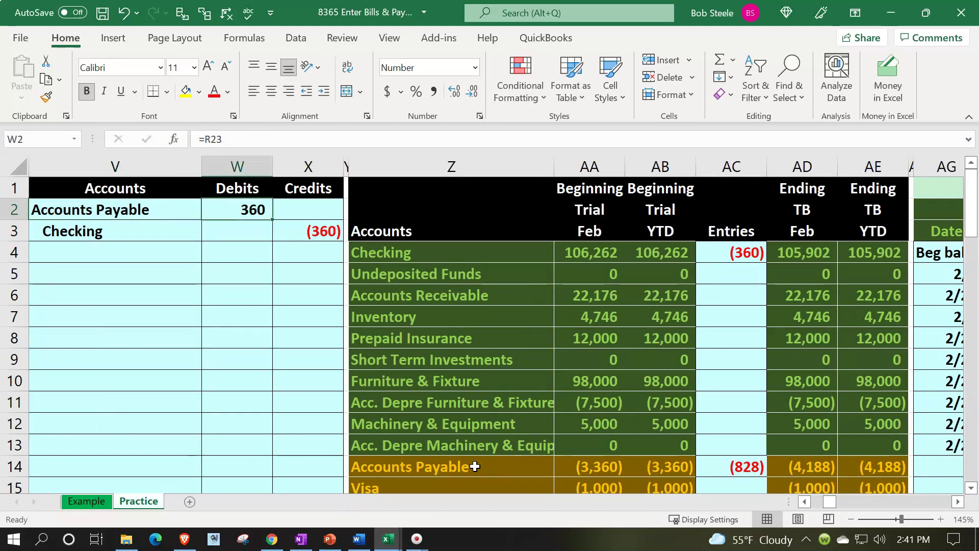
# Enter the date 2/28 in DY6, the next empty row of Verizon's AP subsidiary ledger.
pyautogui.press('Down')
pyautogui.press('Down')
pyautogui.press('Right')
pyautogui.press('Right')
pyautogui.press('Right')
pyautogui.press('Right')
pyautogui.press('Right')
pyautogui.press('Right')
pyautogui.press('Right')
pyautogui.press('Right')
pyautogui.press('Right')
pyautogui.press('Right')
pyautogui.press('Right')
pyautogui.press('Right')
pyautogui.press('Right')
pyautogui.press('Right')
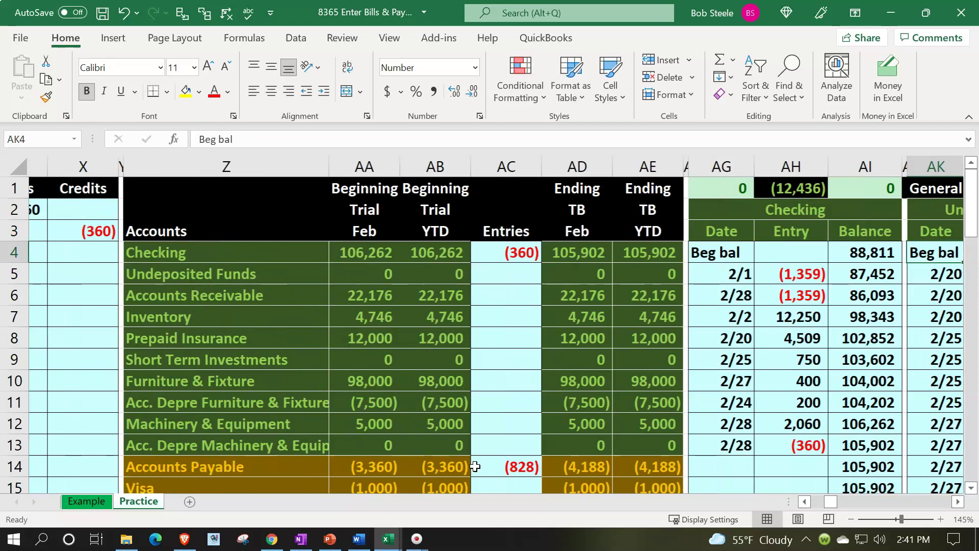
pyautogui.press('Right')
pyautogui.press('Right')
pyautogui.press('Right')
pyautogui.press('Right')
pyautogui.press('Right')
pyautogui.press('Right')
pyautogui.press('Right')
pyautogui.press('Right')
pyautogui.press('Right')
pyautogui.press('Right')
pyautogui.press('Right')
pyautogui.press('Right')
pyautogui.press('Right')
pyautogui.press('Right')
pyautogui.press('Right')
pyautogui.press('Right')
pyautogui.press('Right')
pyautogui.press('Right')
pyautogui.press('Right')
pyautogui.press('Right')
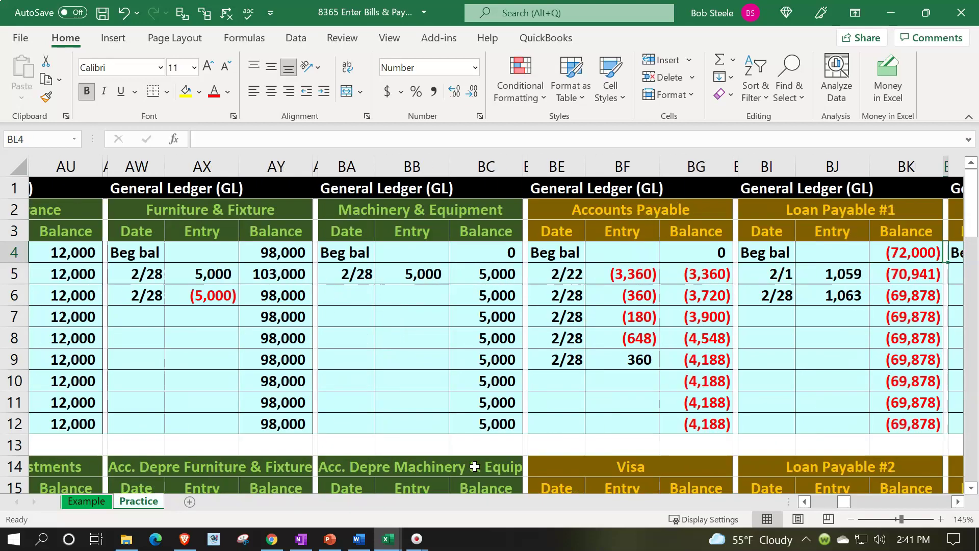
pyautogui.press('Right')
pyautogui.press('Right')
pyautogui.press('Right')
pyautogui.press('Right')
pyautogui.press('Right')
pyautogui.press('Right')
pyautogui.press('Right')
pyautogui.press('Right')
pyautogui.press('Right')
pyautogui.press('Right')
pyautogui.press('Right')
pyautogui.press('Right')
pyautogui.press('Right')
pyautogui.press('Right')
pyautogui.press('Right')
pyautogui.press('Right')
pyautogui.press('Right')
pyautogui.press('Right')
pyautogui.press('Right')
pyautogui.press('Right')
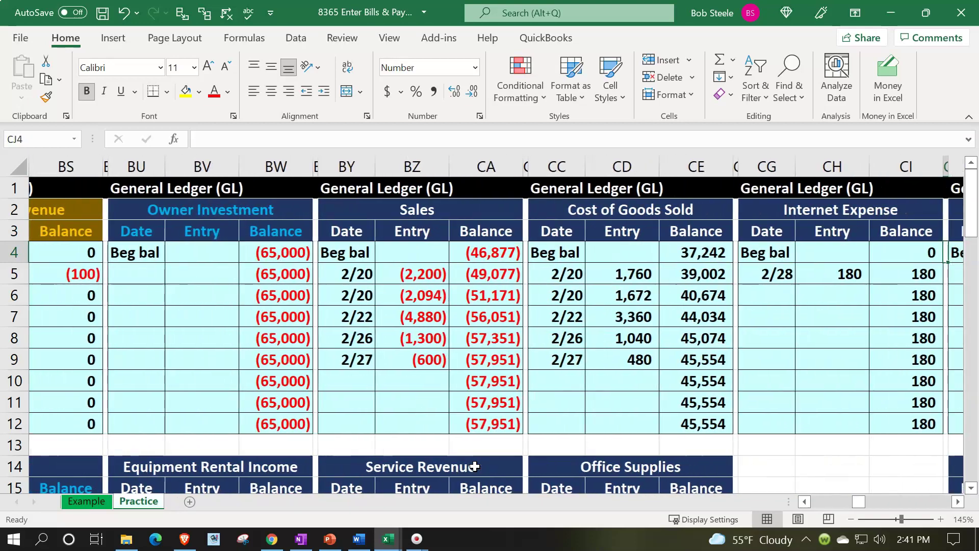
pyautogui.press('Right')
pyautogui.press('Right')
pyautogui.press('Right')
pyautogui.press('Right')
pyautogui.press('Right')
pyautogui.press('Right')
pyautogui.press('Right')
pyautogui.press('Right')
pyautogui.press('Right')
pyautogui.press('Right')
pyautogui.press('Right')
pyautogui.press('Right')
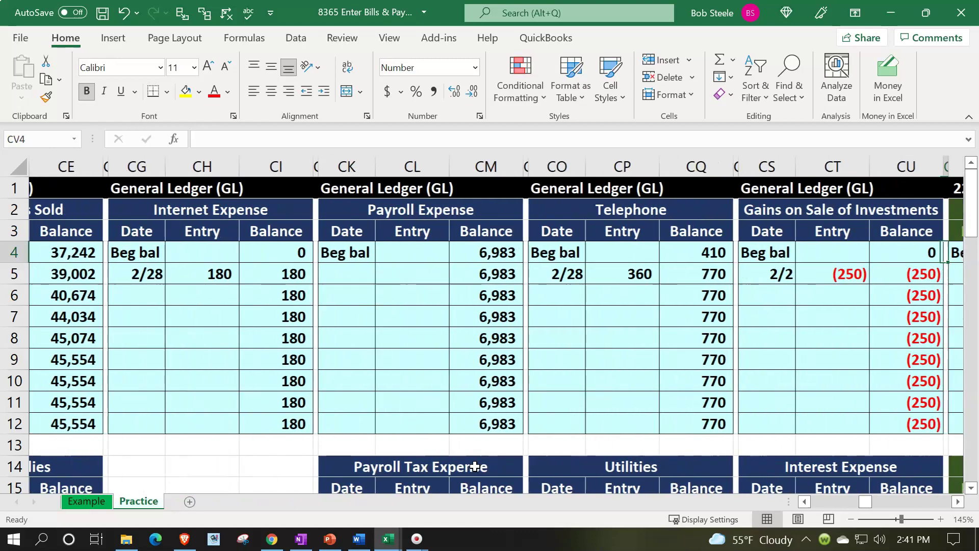
pyautogui.press('Right')
pyautogui.press('Right')
pyautogui.press('Right')
pyautogui.press('Right')
pyautogui.press('Right')
pyautogui.press('Right')
pyautogui.press('Right')
pyautogui.press('Right')
pyautogui.press('Right')
pyautogui.press('Right')
pyautogui.press('Right')
pyautogui.press('Right')
pyautogui.press('Right')
pyautogui.press('Right')
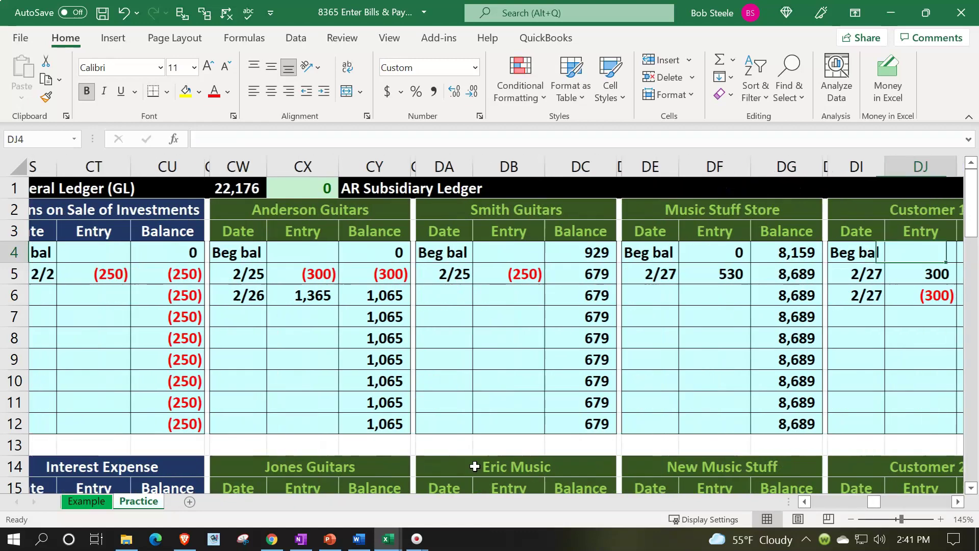
pyautogui.press('Right')
pyautogui.press('Right')
pyautogui.press('Right')
pyautogui.press('Right')
pyautogui.press('Right')
pyautogui.press('Right')
pyautogui.press('Right')
pyautogui.press('Right')
pyautogui.press('Right')
pyautogui.press('Right')
pyautogui.press('Right')
pyautogui.press('Right')
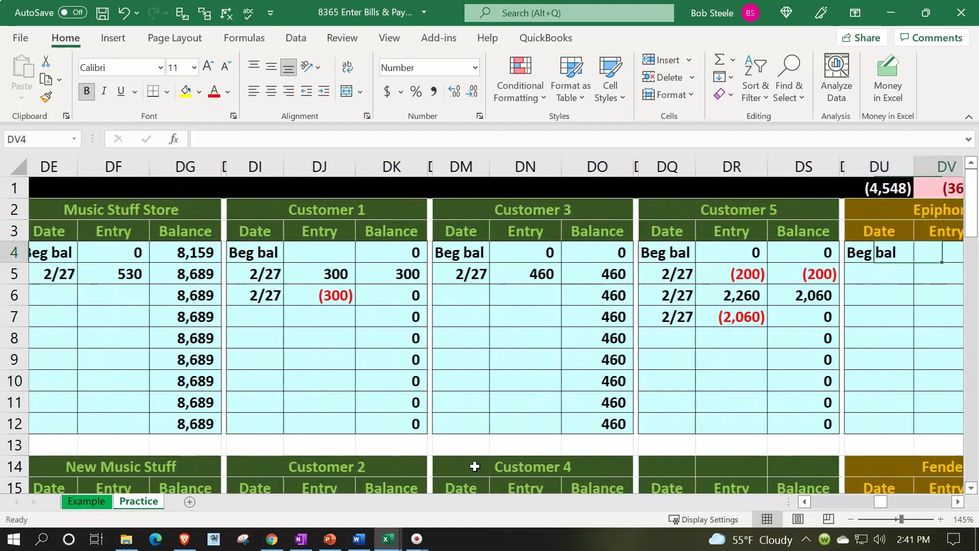
pyautogui.press('Right')
pyautogui.press('Right')
pyautogui.press('Right')
pyautogui.press('Right')
pyautogui.press('Right')
pyautogui.press('Right')
pyautogui.press('Right')
pyautogui.press('Right')
pyautogui.press('Right')
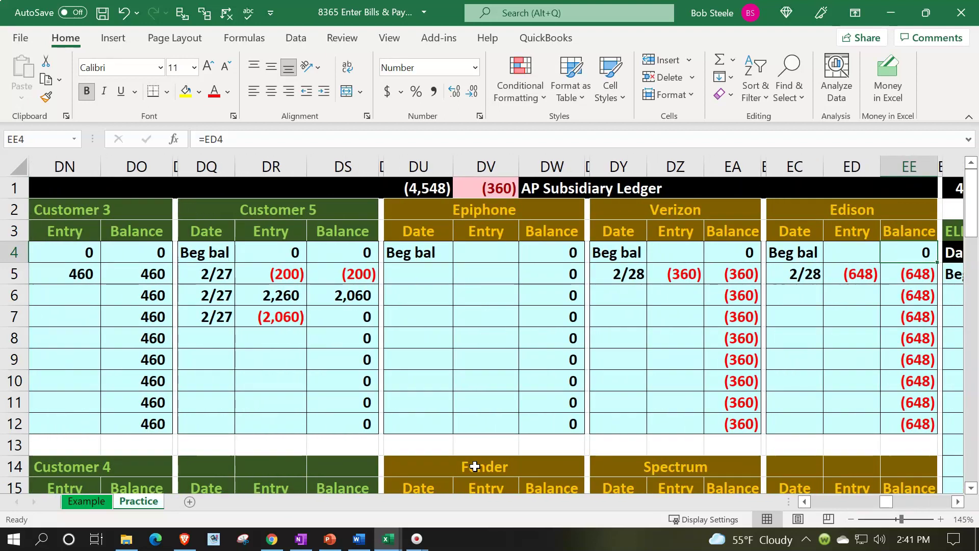
pyautogui.press('Left')
pyautogui.press('Left')
pyautogui.press('Left')
pyautogui.press('Left')
pyautogui.press('Left')
pyautogui.press('Left')
pyautogui.press('Down')
pyautogui.press('Down')
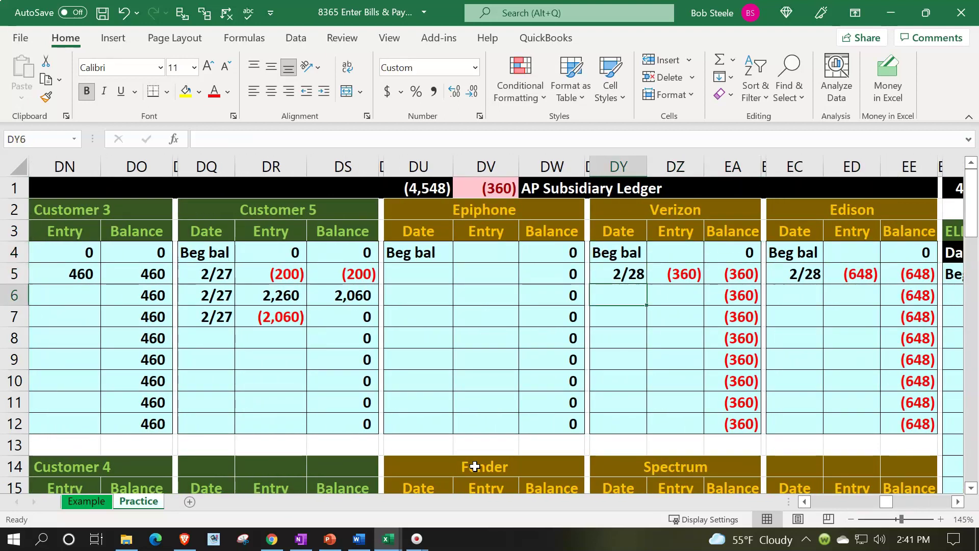
pyautogui.write('2/28')
pyautogui.press('Tab')
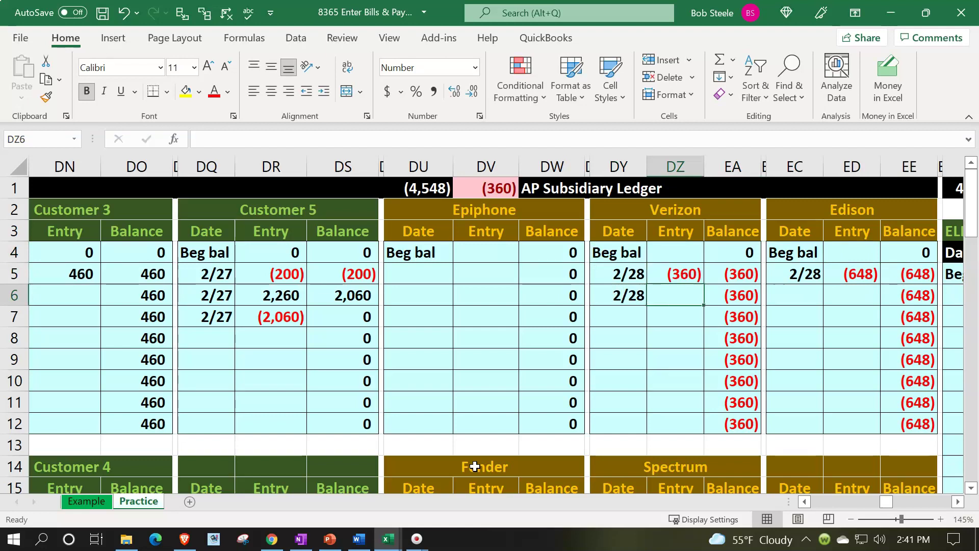
# Post the payment to Verizon's AP subsidiary ledger by linking entry cell DZ6 to the journal entry's Accounts Payable debit in W2.
pyautogui.write('=')
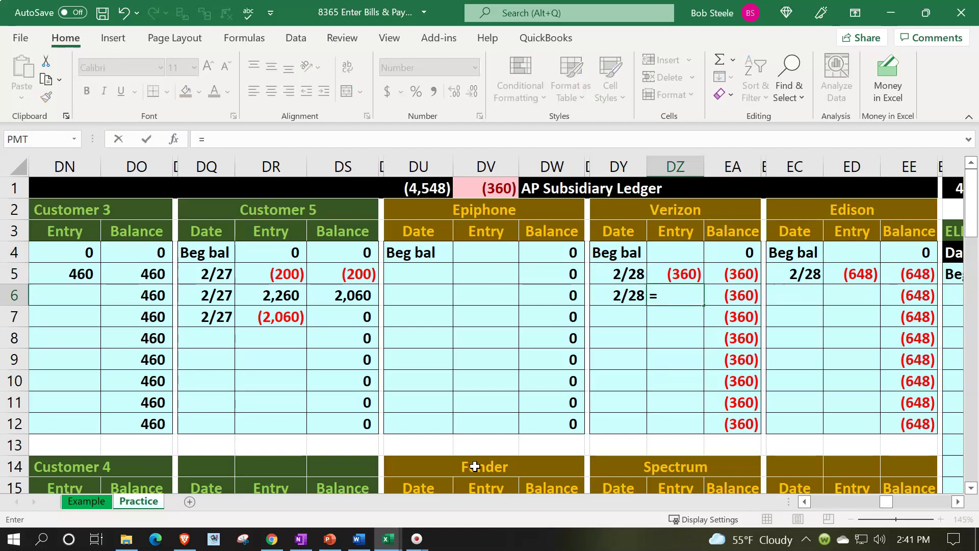
pyautogui.press('Left')
pyautogui.press('Left')
pyautogui.press('Left')
pyautogui.press('Left')
pyautogui.press('Left')
pyautogui.press('Left')
pyautogui.press('Left')
pyautogui.press('Left')
pyautogui.press('Left')
pyautogui.press('Left')
pyautogui.press('Left')
pyautogui.press('Left')
pyautogui.press('Left')
pyautogui.press('Left')
pyautogui.press('Left')
pyautogui.press('Left')
pyautogui.press('Left')
pyautogui.press('Left')
pyautogui.press('Left')
pyautogui.press('Left')
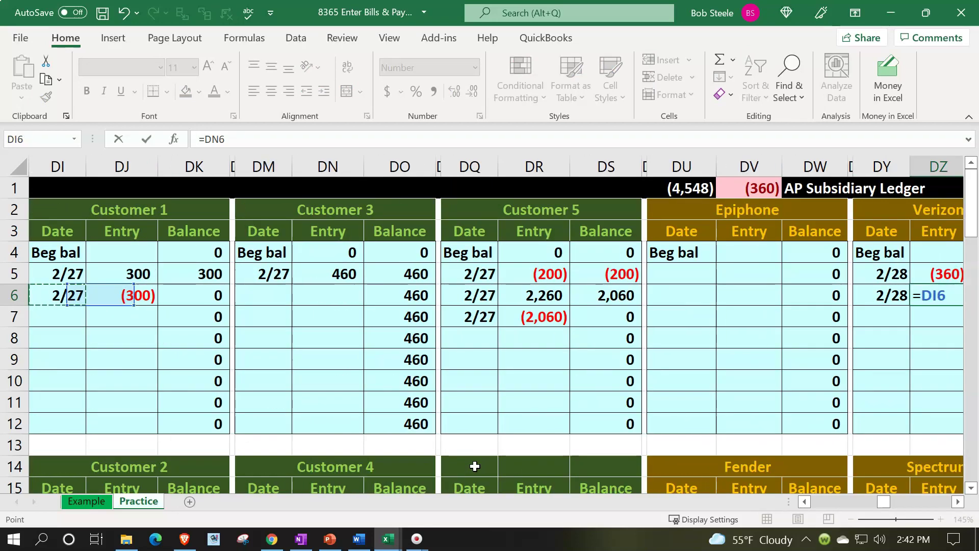
pyautogui.press('Left')
pyautogui.press('Left')
pyautogui.press('Left')
pyautogui.press('Left')
pyautogui.press('Left')
pyautogui.press('Left')
pyautogui.press('Left')
pyautogui.press('Left')
pyautogui.press('Left')
pyautogui.press('Left')
pyautogui.press('Left')
pyautogui.press('Left')
pyautogui.press('Left')
pyautogui.press('Left')
pyautogui.press('Left')
pyautogui.press('Left')
pyautogui.press('Left')
pyautogui.press('Left')
pyautogui.press('Left')
pyautogui.press('Left')
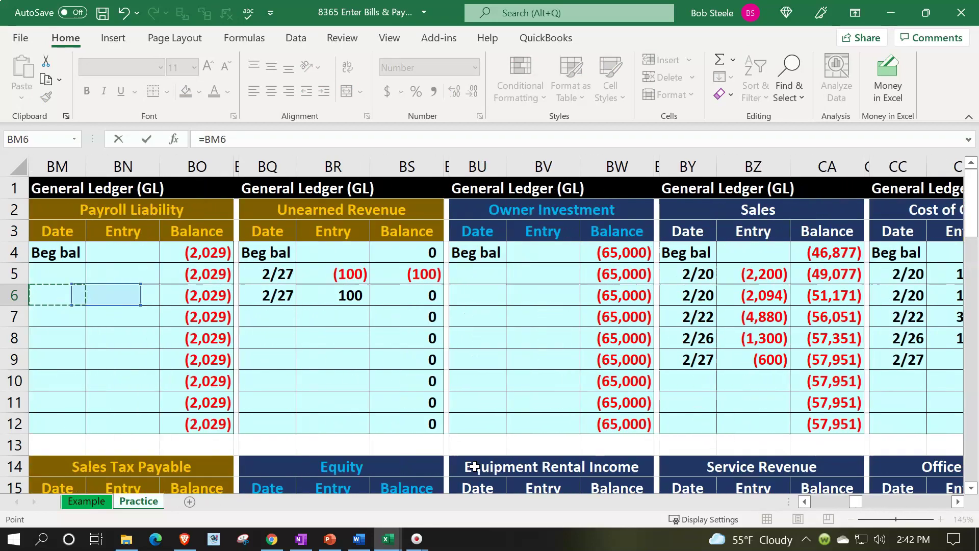
pyautogui.press('Left')
pyautogui.press('Left')
pyautogui.press('Left')
pyautogui.press('Left')
pyautogui.press('Left')
pyautogui.press('Left')
pyautogui.press('Left')
pyautogui.press('Left')
pyautogui.press('Left')
pyautogui.press('Left')
pyautogui.press('Left')
pyautogui.press('Left')
pyautogui.press('Left')
pyautogui.press('Left')
pyautogui.press('Left')
pyautogui.press('Left')
pyautogui.press('Left')
pyautogui.press('Left')
pyautogui.press('Left')
pyautogui.press('Left')
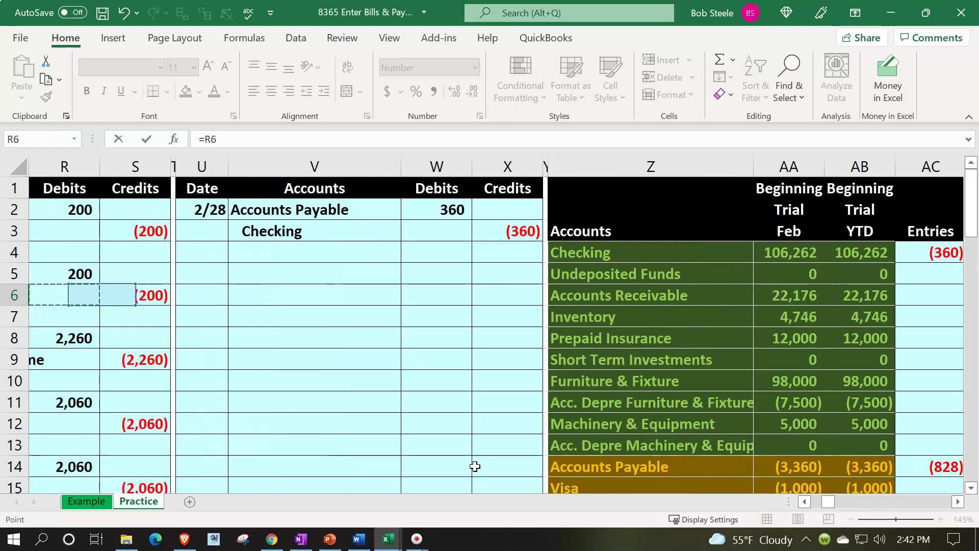
pyautogui.press('Right')
pyautogui.press('Right')
pyautogui.press('Right')
pyautogui.press('Right')
pyautogui.press('Up')
pyautogui.press('Up')
pyautogui.press('Up')
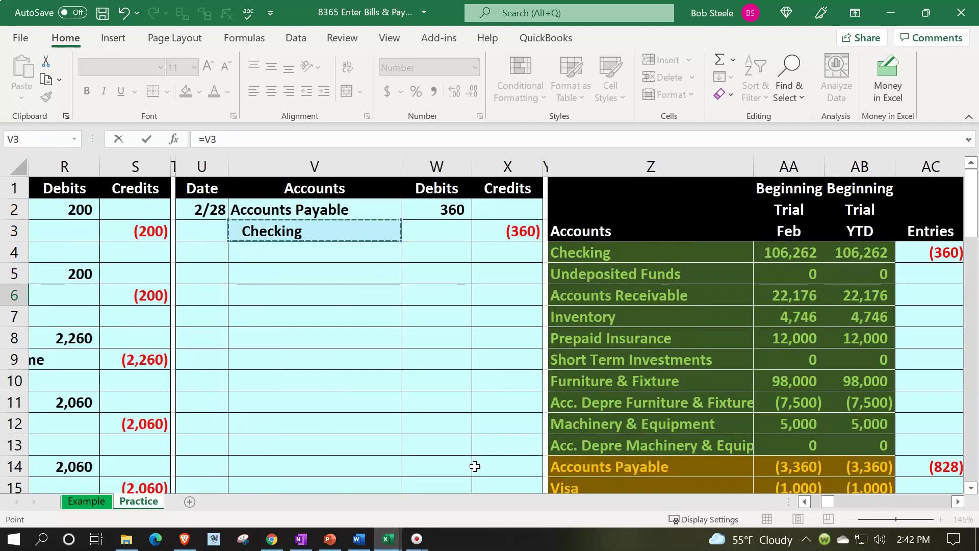
pyautogui.press('Up')
pyautogui.press('Right')
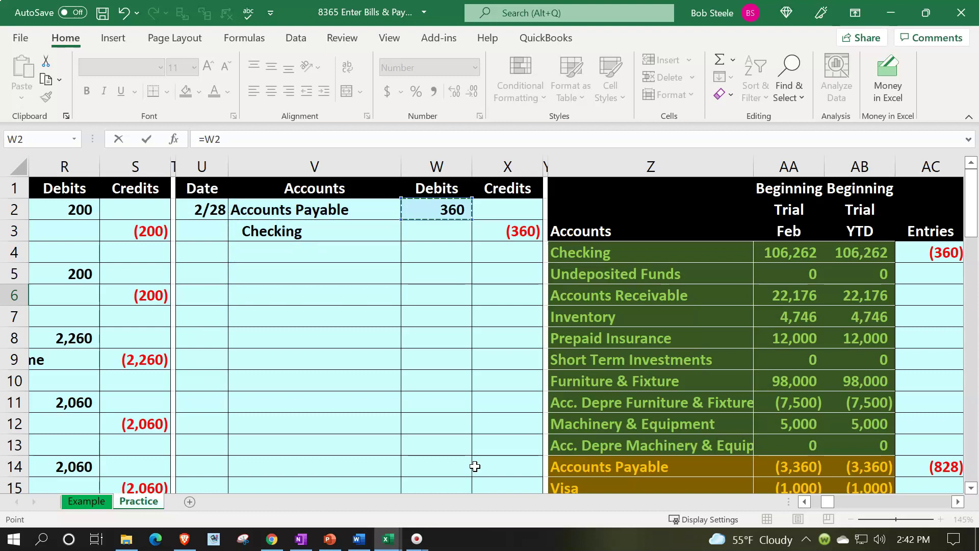
pyautogui.press('Return')
# Review Verizon's balance after the payment and inspect the formula totalling the AP subsidiary ledgers in DU1.
pyautogui.press('Right')
pyautogui.press('Right')
pyautogui.press('Up')
pyautogui.press('Up')
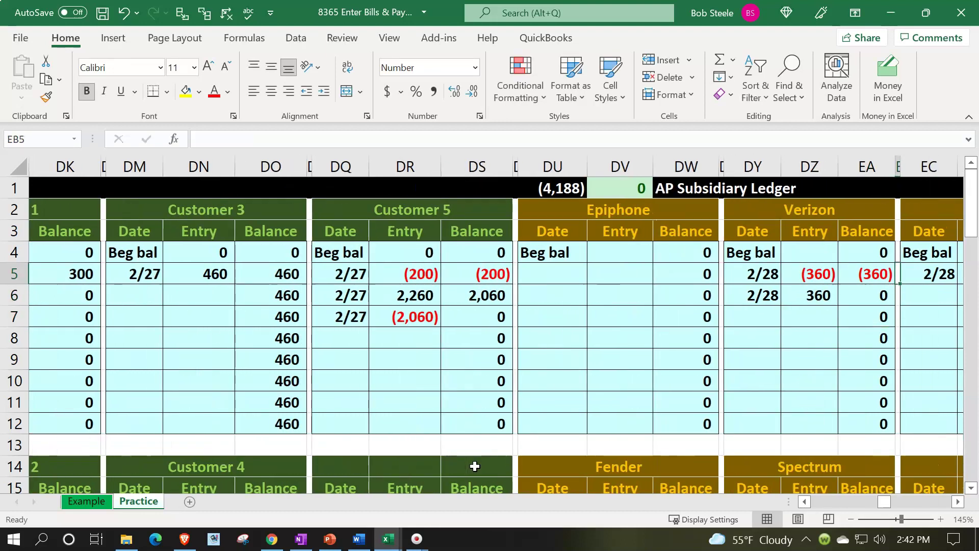
pyautogui.press('Left')
pyautogui.press('Left')
pyautogui.press('Down')
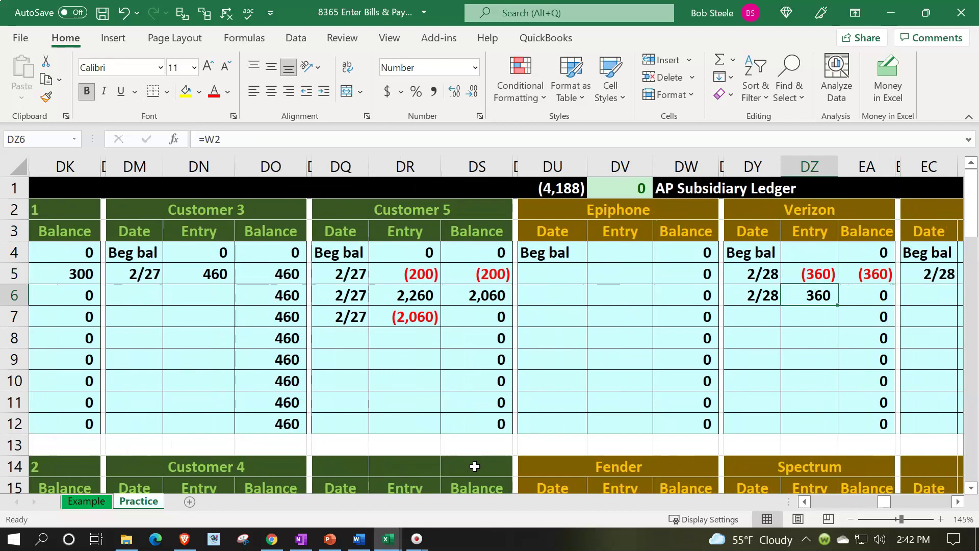
pyautogui.press('Right')
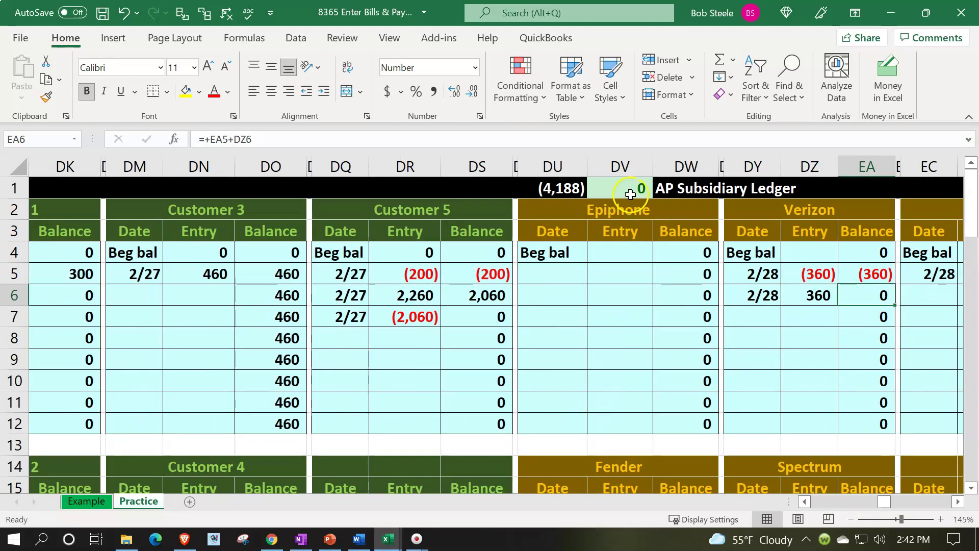
pyautogui.doubleClick(573, 189)
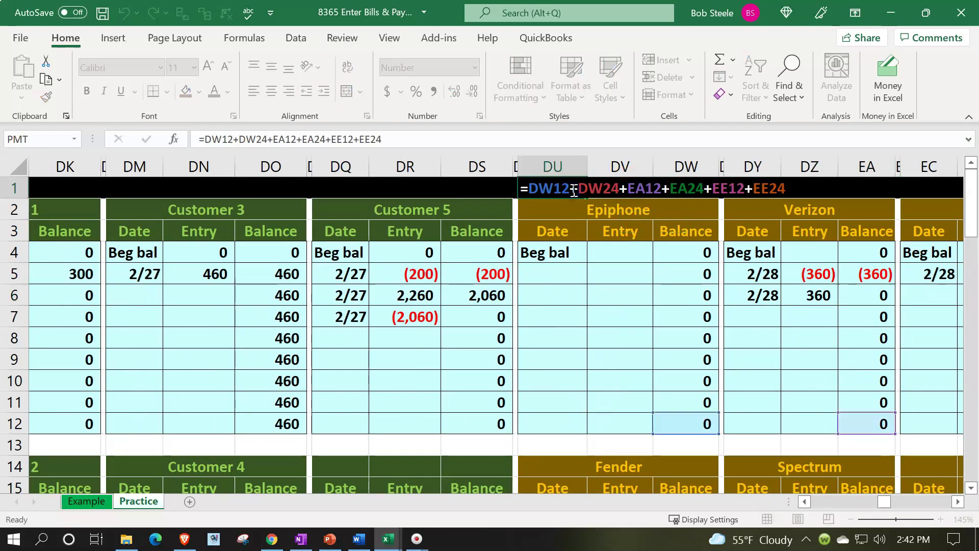
pyautogui.press('Escape')
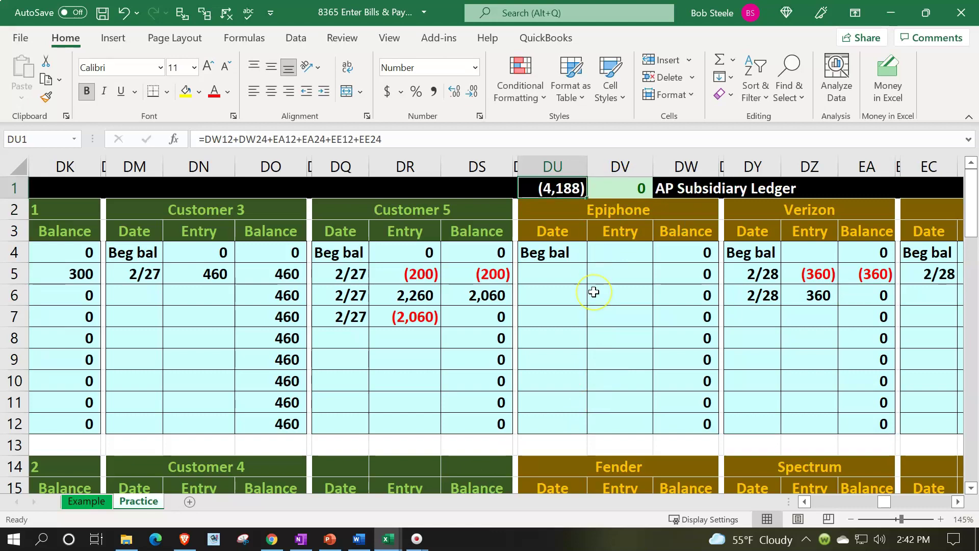
# Return to the payment journal entry at V3 and compare the AP subsidiary total with Accounts Payable in the trial balance.
pyautogui.press('Down')
pyautogui.press('Down')
pyautogui.press('Left')
pyautogui.press('Left')
pyautogui.press('Left')
pyautogui.press('Left')
pyautogui.press('Left')
pyautogui.press('Left')
pyautogui.press('Left')
pyautogui.press('Left')
pyautogui.press('Left')
pyautogui.press('Left')
pyautogui.press('Left')
pyautogui.press('Left')
pyautogui.press('Left')
pyautogui.press('Left')
pyautogui.press('Left')
pyautogui.press('Left')
pyautogui.press('Left')
pyautogui.press('Left')
pyautogui.press('Left')
pyautogui.press('Left')
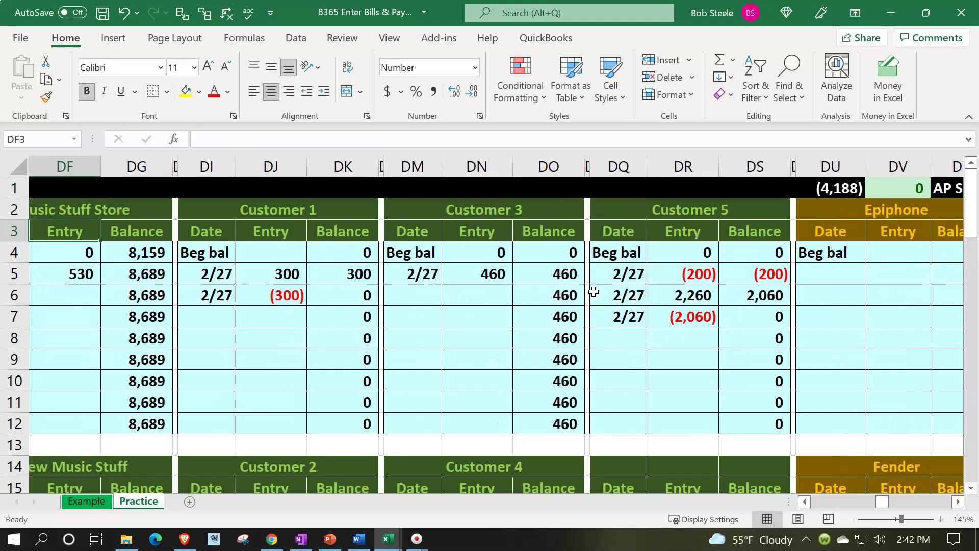
pyautogui.press('Left')
pyautogui.press('Left')
pyautogui.press('Left')
pyautogui.press('Left')
pyautogui.press('Left')
pyautogui.press('Left')
pyautogui.press('Left')
pyautogui.press('Left')
pyautogui.press('Left')
pyautogui.press('Left')
pyautogui.press('Left')
pyautogui.press('Left')
pyautogui.press('Left')
pyautogui.press('Left')
pyautogui.press('Left')
pyautogui.press('Left')
pyautogui.press('Left')
pyautogui.press('Left')
pyautogui.press('Left')
pyautogui.press('Left')
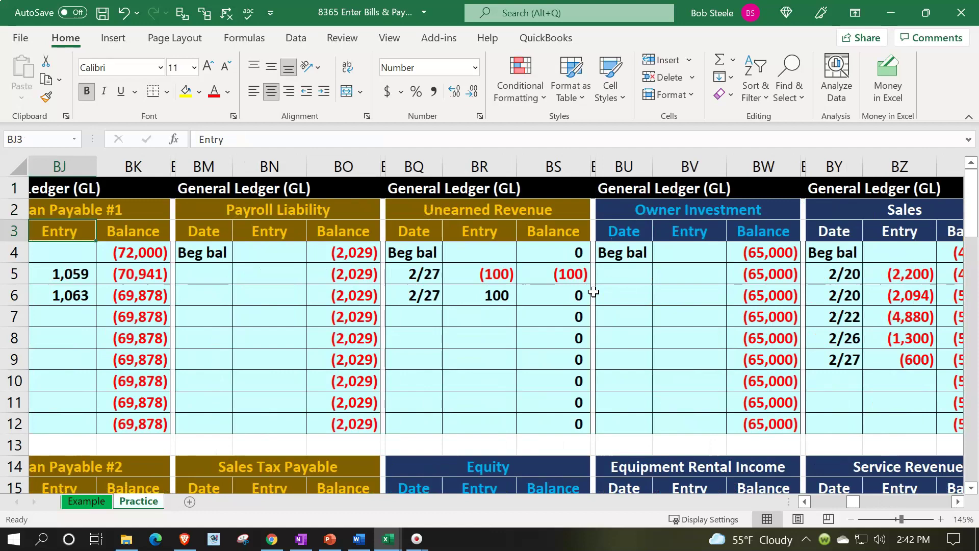
pyautogui.press('Left')
pyautogui.press('Left')
pyautogui.press('Left')
pyautogui.press('Left')
pyautogui.press('Left')
pyautogui.press('Left')
pyautogui.press('Left')
pyautogui.press('Left')
pyautogui.press('Left')
pyautogui.press('Left')
pyautogui.press('Left')
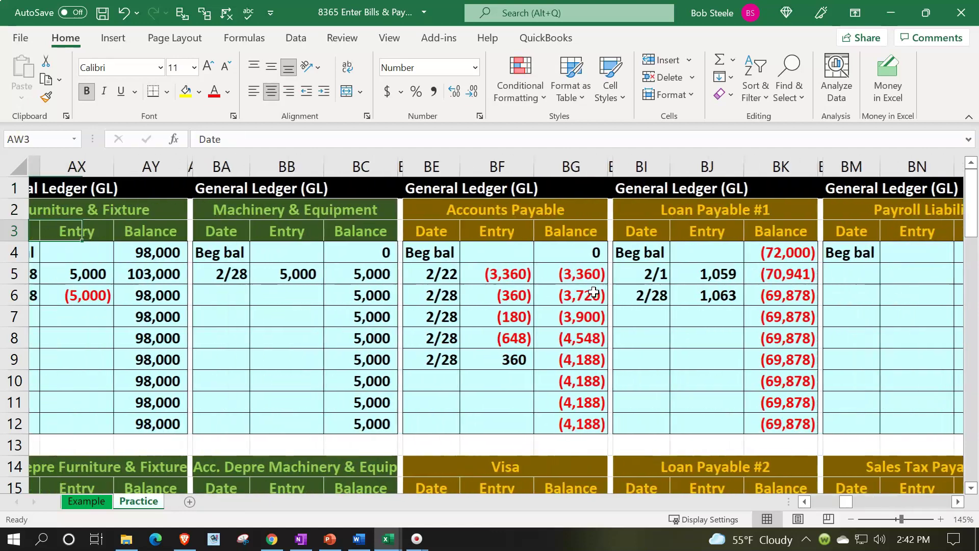
pyautogui.press('Left')
pyautogui.press('Left')
pyautogui.press('Left')
pyautogui.press('Left')
pyautogui.press('Left')
pyautogui.press('Left')
pyautogui.press('Left')
pyautogui.press('Left')
pyautogui.press('Left')
pyautogui.press('Left')
pyautogui.press('Left')
pyautogui.press('Left')
pyautogui.press('Left')
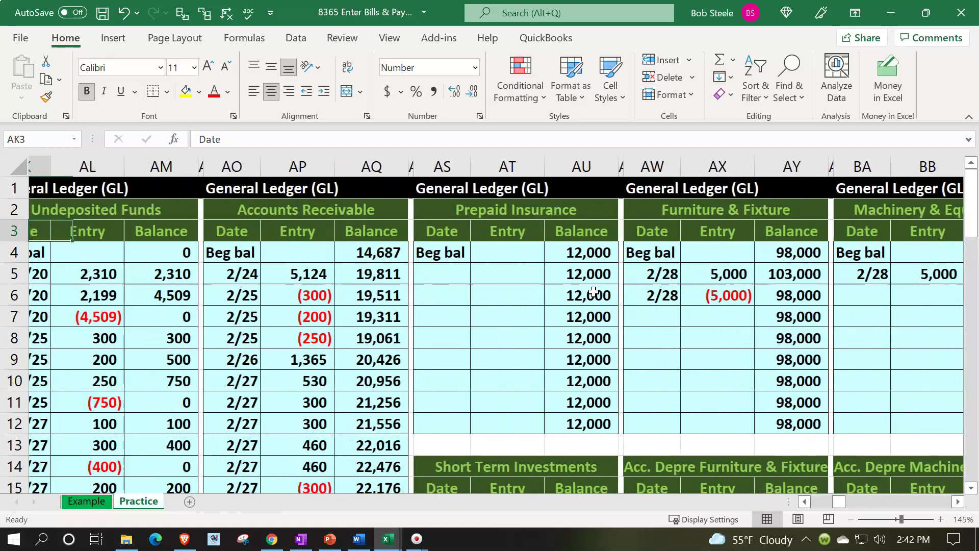
pyautogui.press('Left')
pyautogui.press('Left')
pyautogui.press('Left')
pyautogui.press('Left')
pyautogui.press('Left')
pyautogui.press('Left')
pyautogui.press('Left')
pyautogui.press('Left')
pyautogui.press('Left')
pyautogui.press('Left')
pyautogui.press('Left')
pyautogui.press('Left')
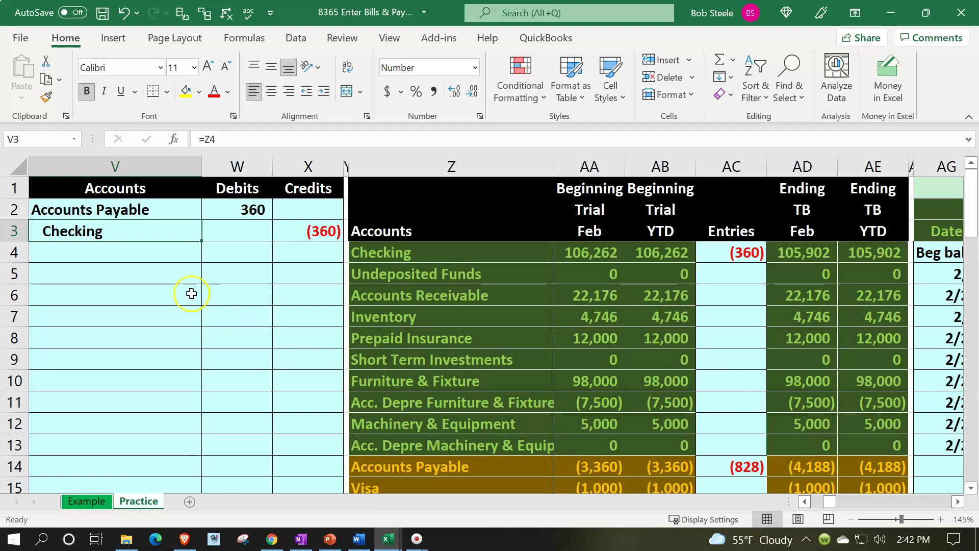
# Start a second payment journal entry by entering the date 2/28 in U5.
pyautogui.click(132, 274)
pyautogui.press('Left')
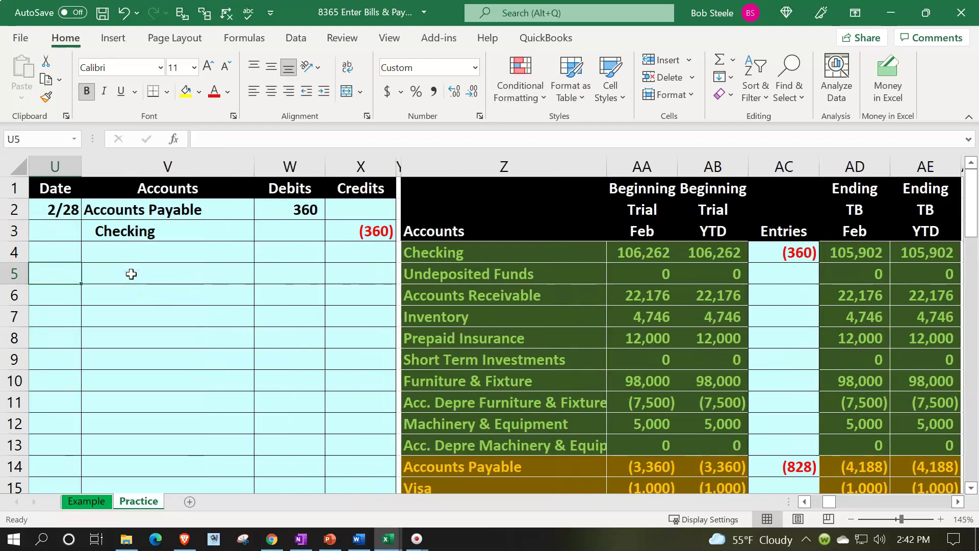
pyautogui.write('2/28')
pyautogui.press('Tab')
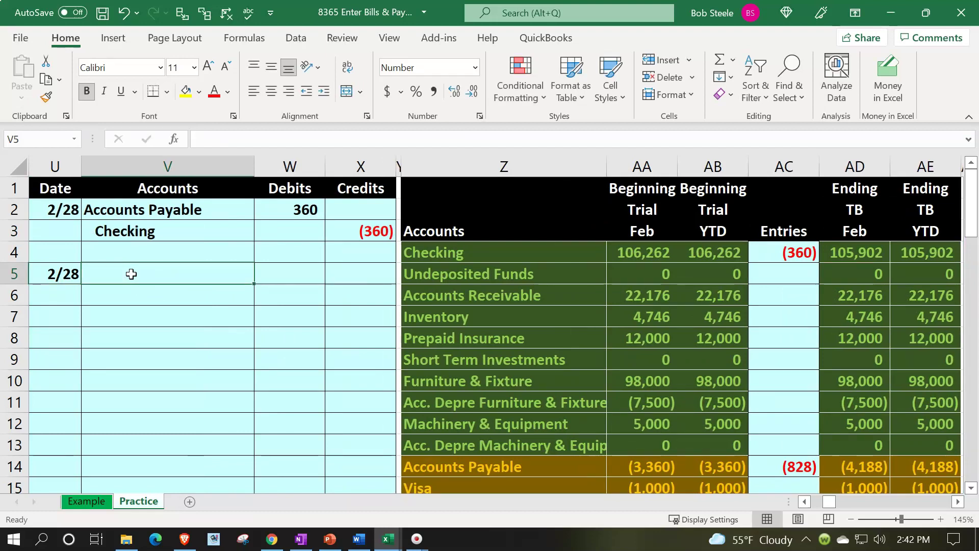
# Link the debit account name in V5 to Accounts Payable in the trial balance, cell Z14.
pyautogui.write('=')
pyautogui.press('Down')
pyautogui.press('Down')
pyautogui.press('Down')
pyautogui.press('Down')
pyautogui.press('Down')
pyautogui.press('Down')
pyautogui.press('Down')
pyautogui.press('Down')
pyautogui.press('Down')
pyautogui.press('Right')
pyautogui.press('Right')
pyautogui.press('Right')
pyautogui.press('Right')
pyautogui.press('Return')
# Link the credit account name in V6 to Checking in trial balance cell Z4 and indent it.
pyautogui.press('Tab')
pyautogui.press('Tab')
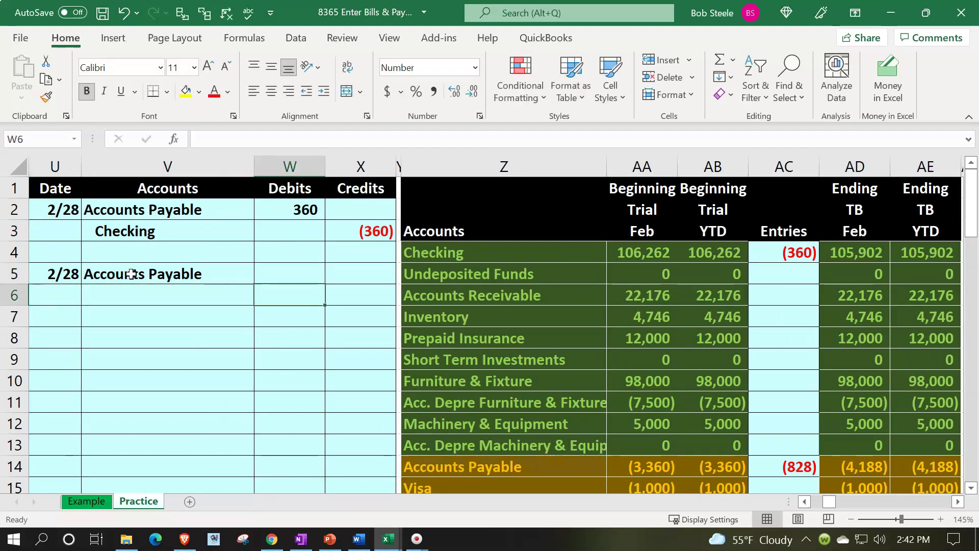
pyautogui.press('Left')
pyautogui.write('+')
pyautogui.press('Right')
pyautogui.press('Right')
pyautogui.press('Right')
pyautogui.press('Right')
pyautogui.press('Up')
pyautogui.press('Up')
pyautogui.press('Return')
pyautogui.press('Up')
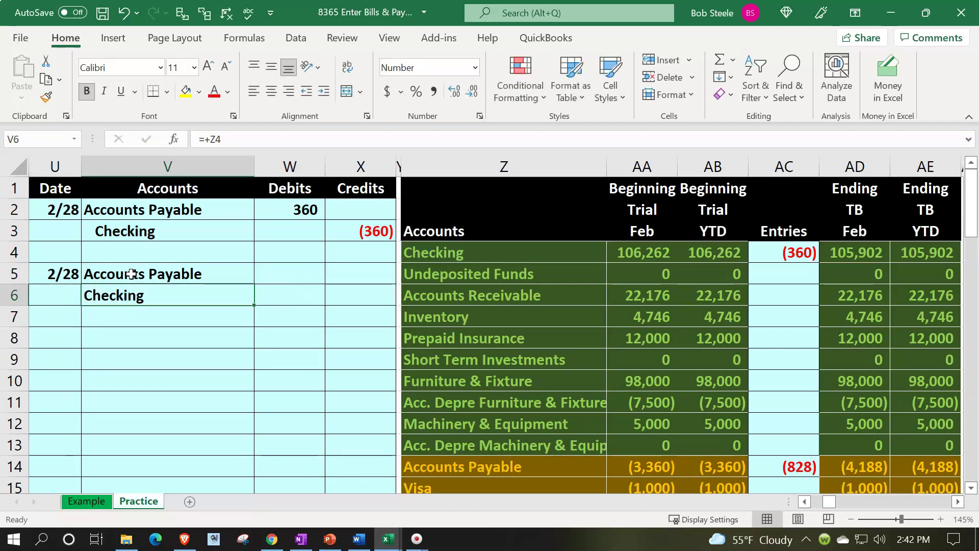
pyautogui.click(323, 92)
# Link the Accounts Payable debit in W5 to the Internet Expense bill amount in R26.
pyautogui.press('Up')
pyautogui.press('Right')
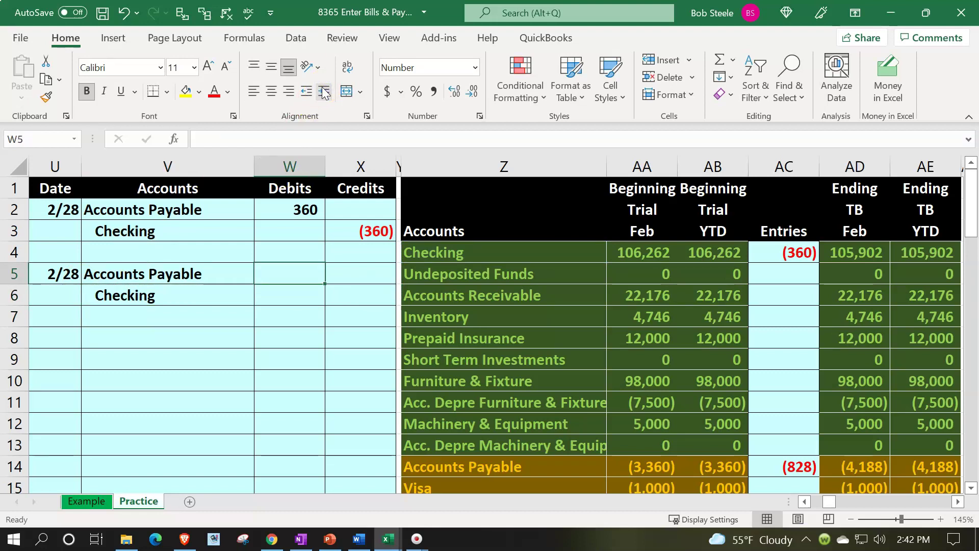
pyautogui.write('+')
pyautogui.press('Down')
pyautogui.press('Down')
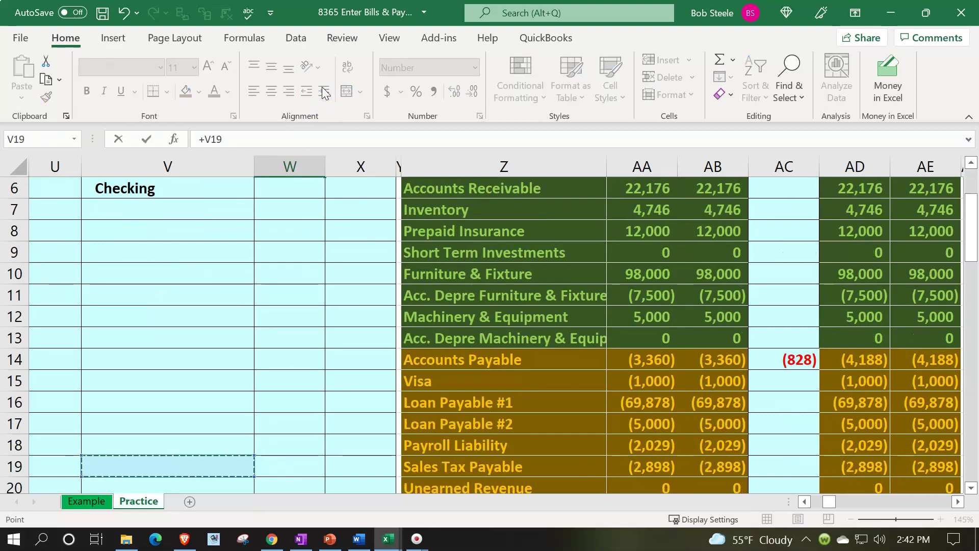
pyautogui.press('Left')
pyautogui.press('Left')
pyautogui.press('Left')
pyautogui.press('Left')
pyautogui.press('Left')
pyautogui.press('Left')
pyautogui.press('Left')
pyautogui.press('Down')
pyautogui.press('Down')
pyautogui.press('Down')
pyautogui.press('Down')
pyautogui.press('Down')
pyautogui.press('Down')
pyautogui.press('Down')
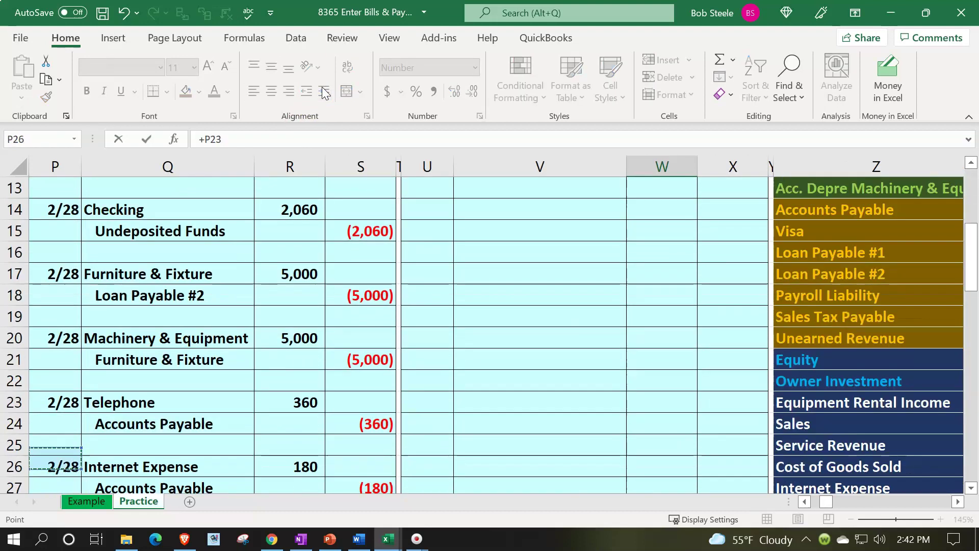
pyautogui.press('Down')
pyautogui.press('Down')
pyautogui.press('Down')
pyautogui.press('Right')
pyautogui.press('Right')
pyautogui.press('Up')
pyautogui.press('Up')
pyautogui.press('Up')
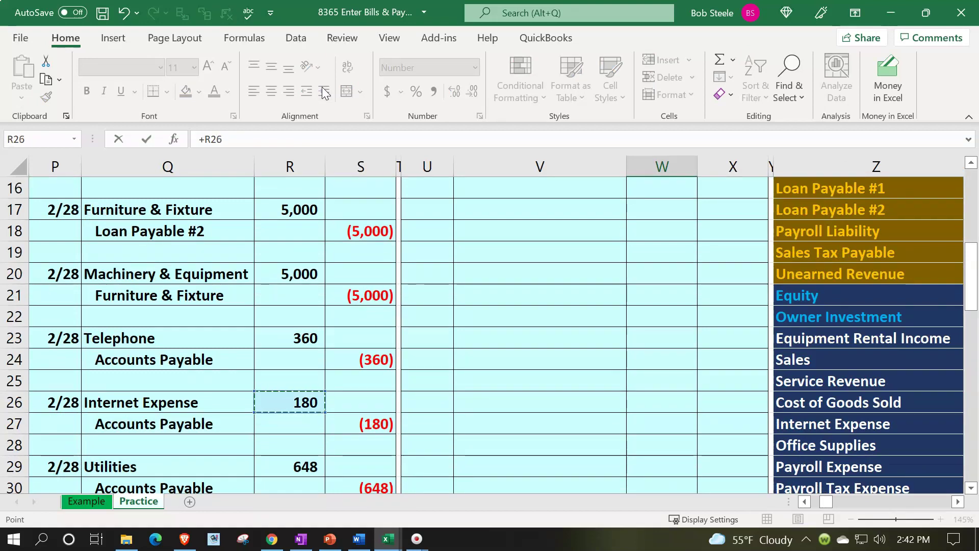
pyautogui.press('Return')
# Enter the Checking credit in X6 as the negative of the debit in W5.
pyautogui.press('Up')
pyautogui.press('Up')
pyautogui.press('Up')
pyautogui.press('Up')
pyautogui.press('Up')
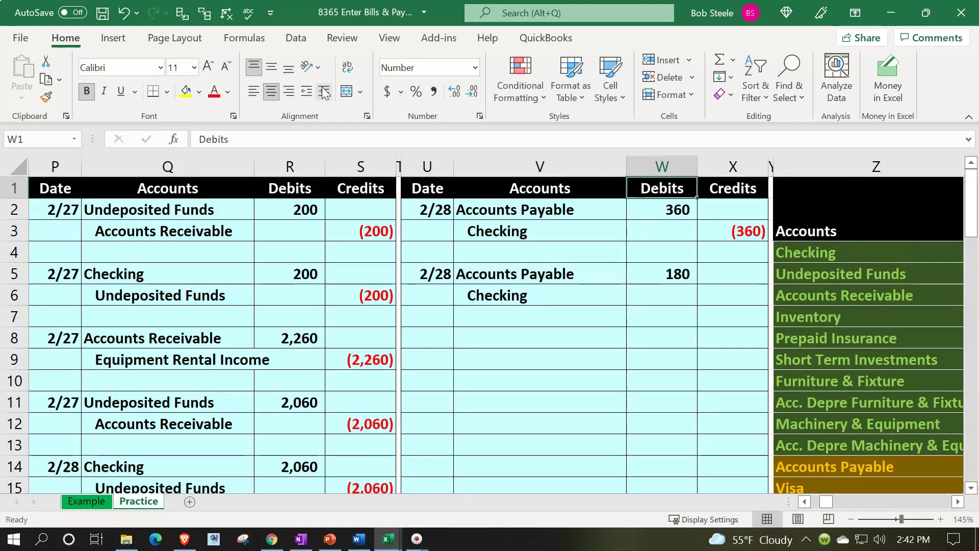
pyautogui.press('Down')
pyautogui.press('Down')
pyautogui.press('Down')
pyautogui.press('Down')
pyautogui.press('Down')
pyautogui.press('Right')
pyautogui.write('-')
pyautogui.press('Left')
pyautogui.press('Up')
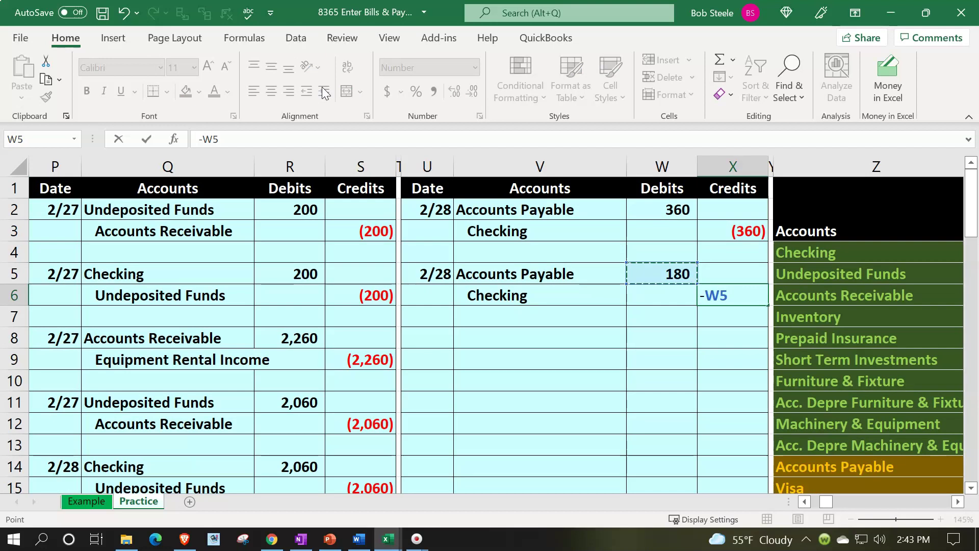
pyautogui.press('Return')
# Post the debit to the trial balance by adding W5 to the Accounts Payable entries formula in AC14.
pyautogui.press('Right')
pyautogui.press('Right')
pyautogui.press('Right')
pyautogui.press('Right')
pyautogui.press('Right')
pyautogui.press('Right')
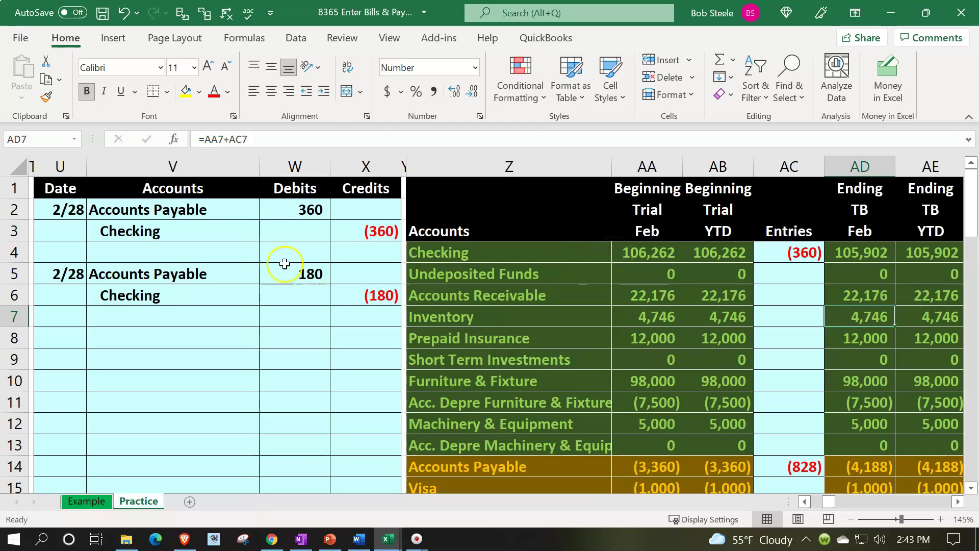
pyautogui.moveTo(247, 267); pyautogui.dragTo(291, 274)
pyautogui.scroll(-1, 671, 372)
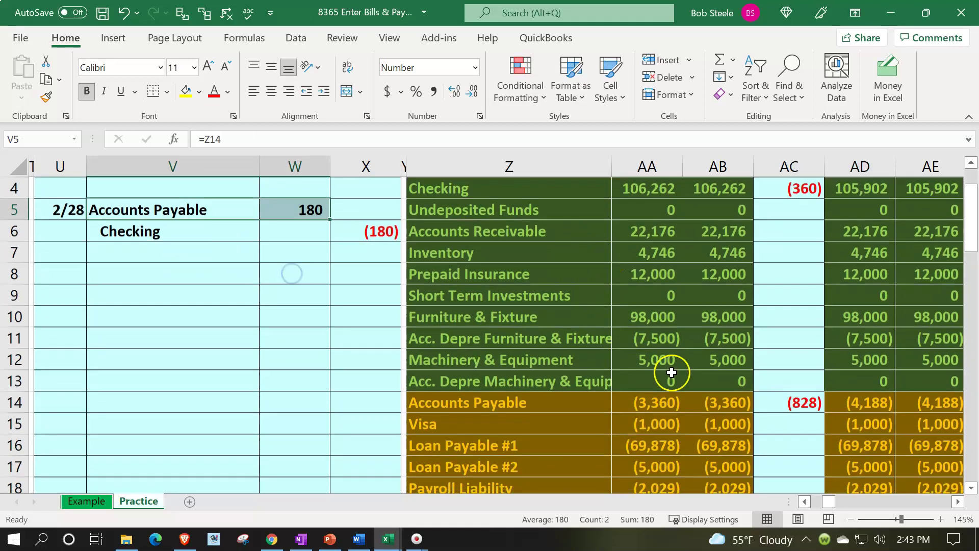
pyautogui.doubleClick(802, 400)
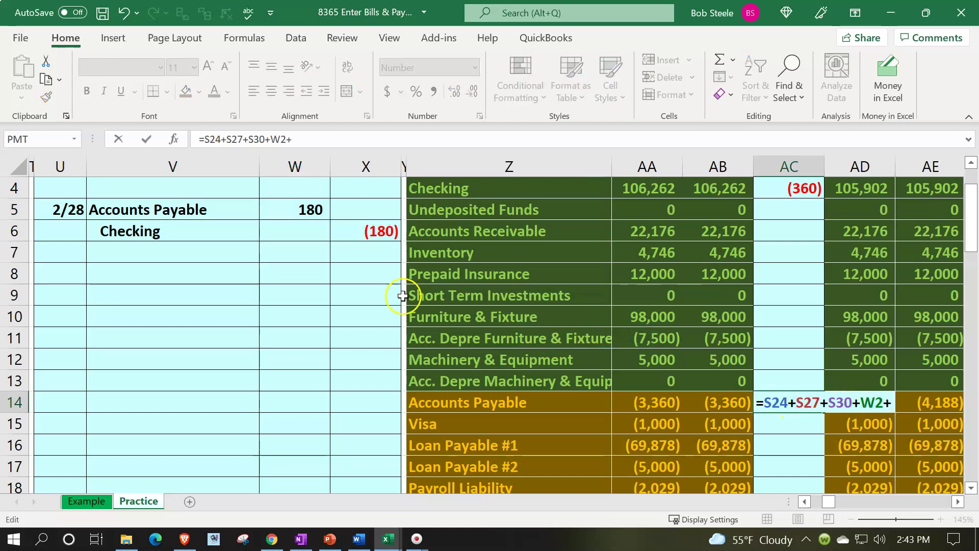
pyautogui.click(308, 214)
pyautogui.press('Return')
pyautogui.press('Right')
pyautogui.press('Up')
pyautogui.press('Left')
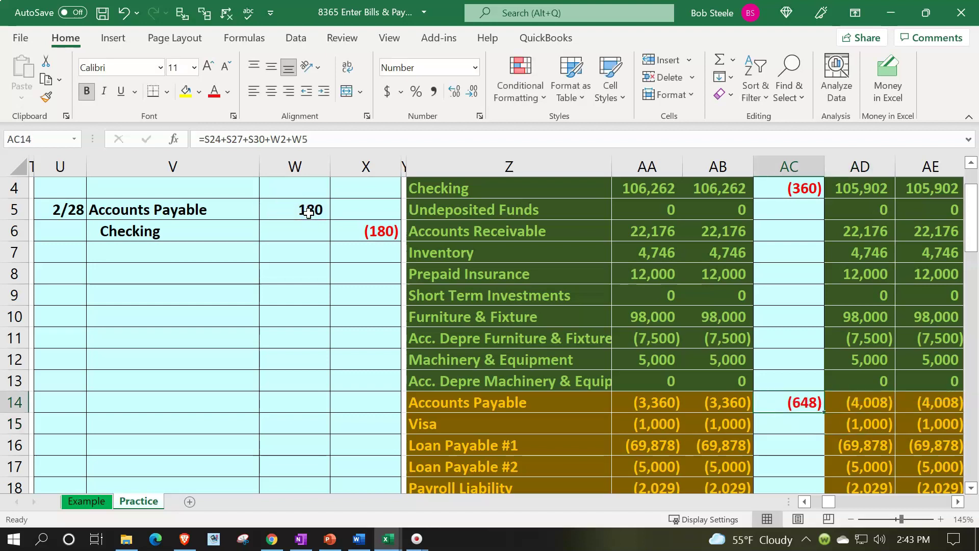
# Post the credit to the trial balance by adding X6 to the Checking entries formula in AC4.
pyautogui.press('Left')
pyautogui.moveTo(225, 227); pyautogui.dragTo(326, 229)
pyautogui.scroll(1, 612, 284)
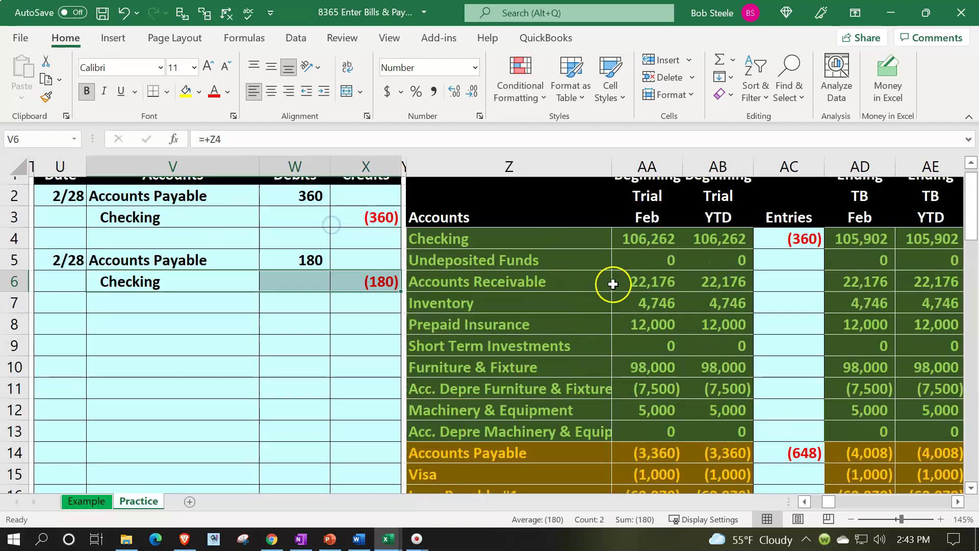
pyautogui.doubleClick(801, 251)
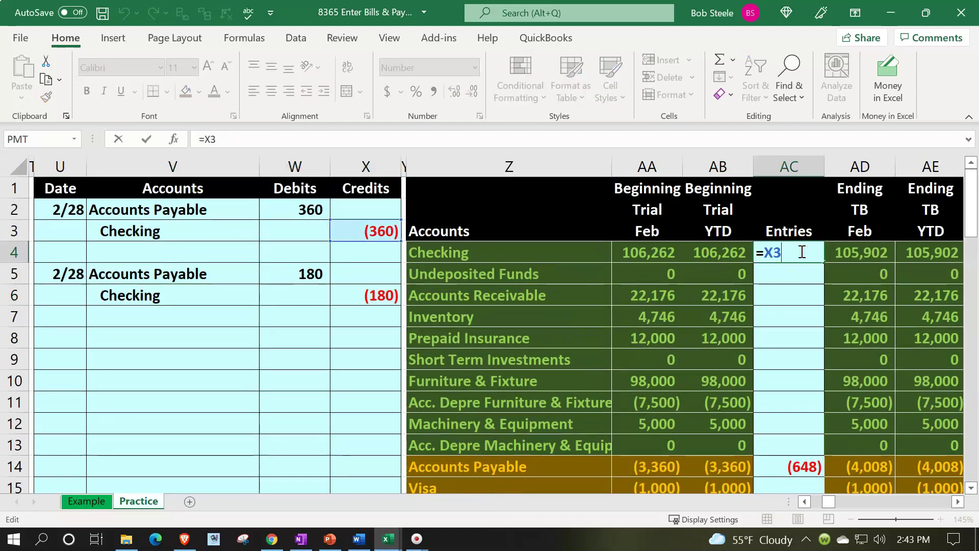
pyautogui.click(365, 312)
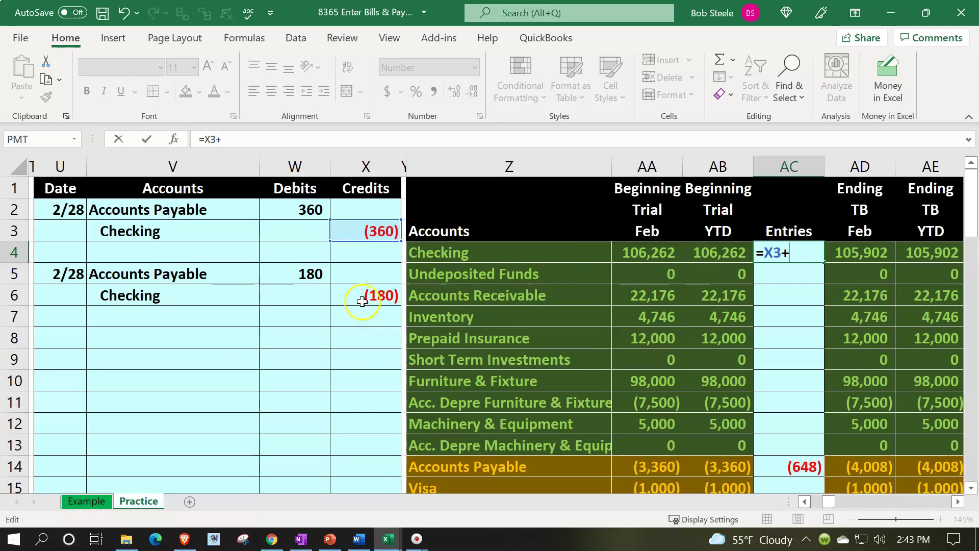
pyautogui.press('Return')
pyautogui.press('Up')
pyautogui.press('Right')
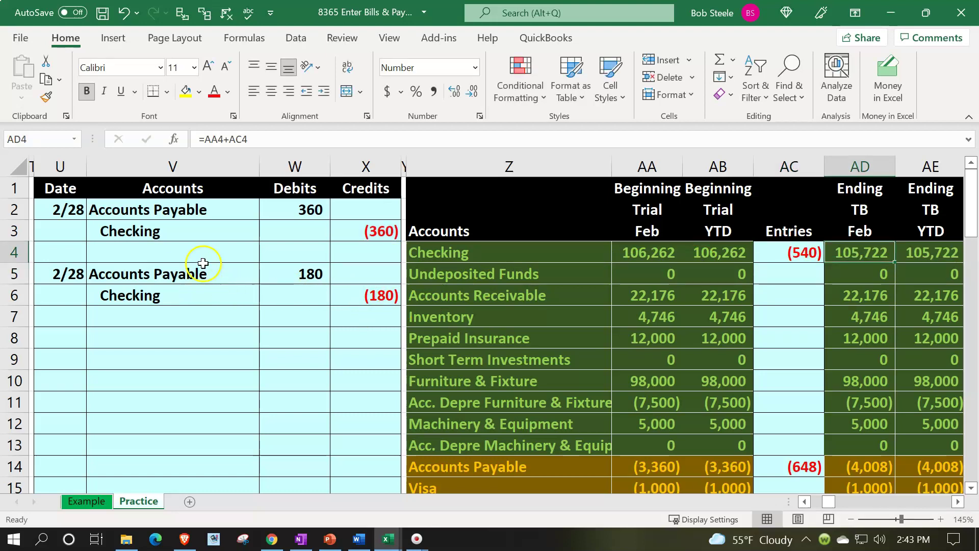
# Enter the date 2/28 in BE10, the next empty row of the Accounts Payable general ledger account.
pyautogui.moveTo(203, 263); pyautogui.dragTo(274, 274)
pyautogui.press('Right')
pyautogui.press('Right')
pyautogui.press('Right')
pyautogui.press('Right')
pyautogui.press('Right')
pyautogui.press('Right')
pyautogui.press('Right')
pyautogui.press('Right')
pyautogui.press('Right')
pyautogui.press('Right')
pyautogui.press('Right')
pyautogui.press('Right')
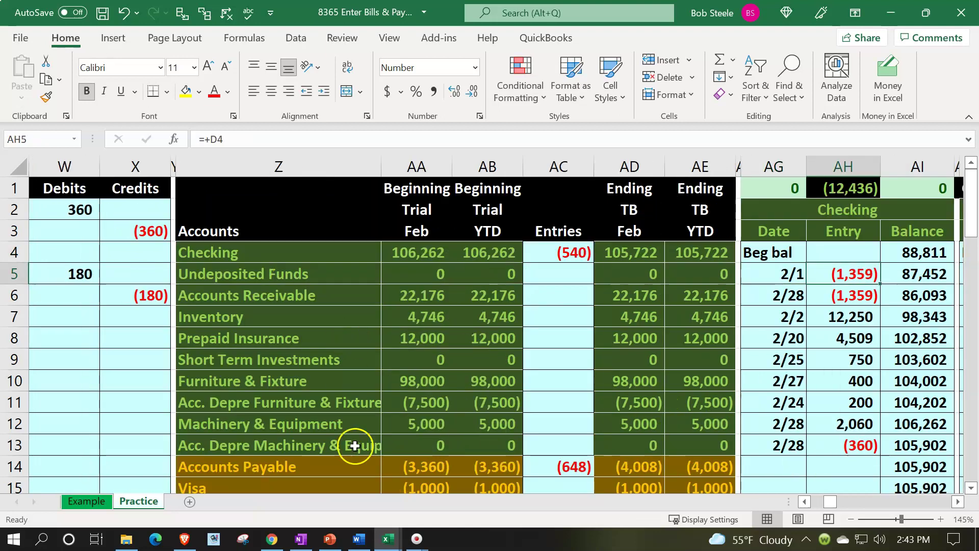
pyautogui.press('Right')
pyautogui.press('Right')
pyautogui.press('Right')
pyautogui.press('Right')
pyautogui.press('Right')
pyautogui.press('Right')
pyautogui.press('Right')
pyautogui.press('Right')
pyautogui.press('Right')
pyautogui.press('Right')
pyautogui.press('Right')
pyautogui.press('Right')
pyautogui.press('Right')
pyautogui.press('Right')
pyautogui.press('Right')
pyautogui.press('Right')
pyautogui.press('Right')
pyautogui.press('Right')
pyautogui.press('Right')
pyautogui.press('Right')
pyautogui.press('Right')
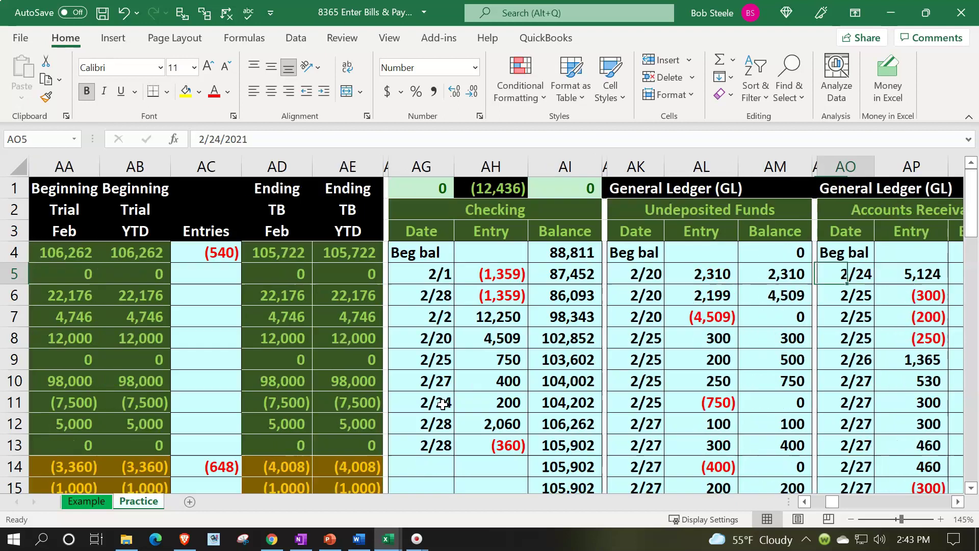
pyautogui.press('Right')
pyautogui.press('Down')
pyautogui.press('Down')
pyautogui.press('Down')
pyautogui.press('Down')
pyautogui.press('Down')
pyautogui.press('Left')
pyautogui.press('Left')
pyautogui.press('Left')
pyautogui.press('Left')
pyautogui.press('Left')
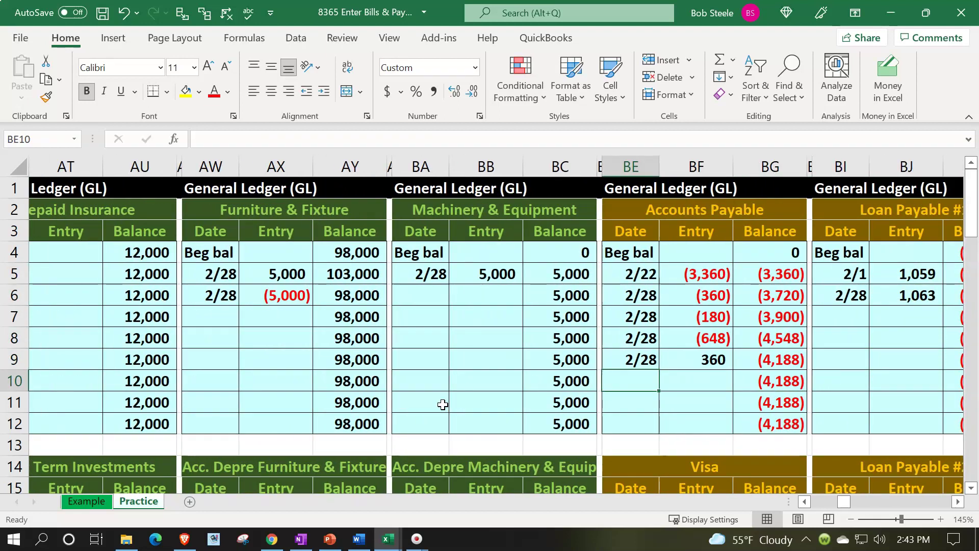
pyautogui.write('2/28')
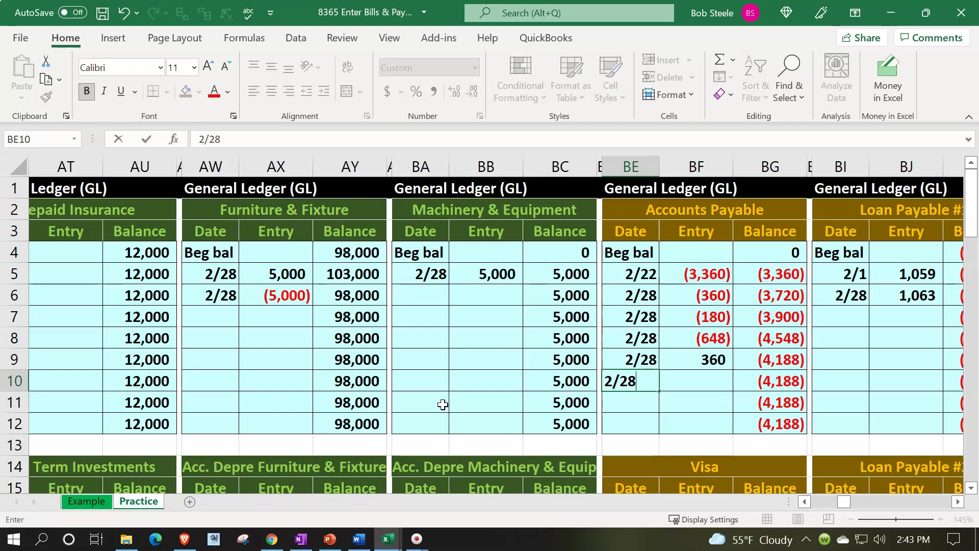
pyautogui.press('Tab')
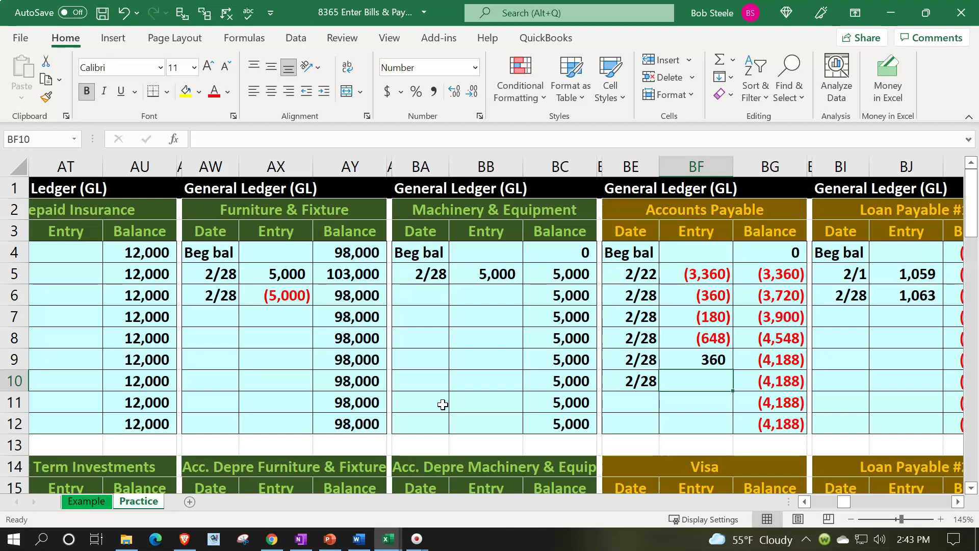
# Post the debit to the Accounts Payable general ledger by linking BF10 to the journal entry amount in W5.
pyautogui.press('Left')
pyautogui.press('Left')
pyautogui.press('Left')
pyautogui.press('Left')
pyautogui.press('Left')
pyautogui.press('Left')
pyautogui.press('Left')
pyautogui.press('Left')
pyautogui.press('Left')
pyautogui.press('Left')
pyautogui.press('Left')
pyautogui.press('Left')
pyautogui.press('Left')
pyautogui.press('Left')
pyautogui.press('Left')
pyautogui.press('Left')
pyautogui.press('Left')
pyautogui.press('Left')
pyautogui.press('Left')
pyautogui.press('Left')
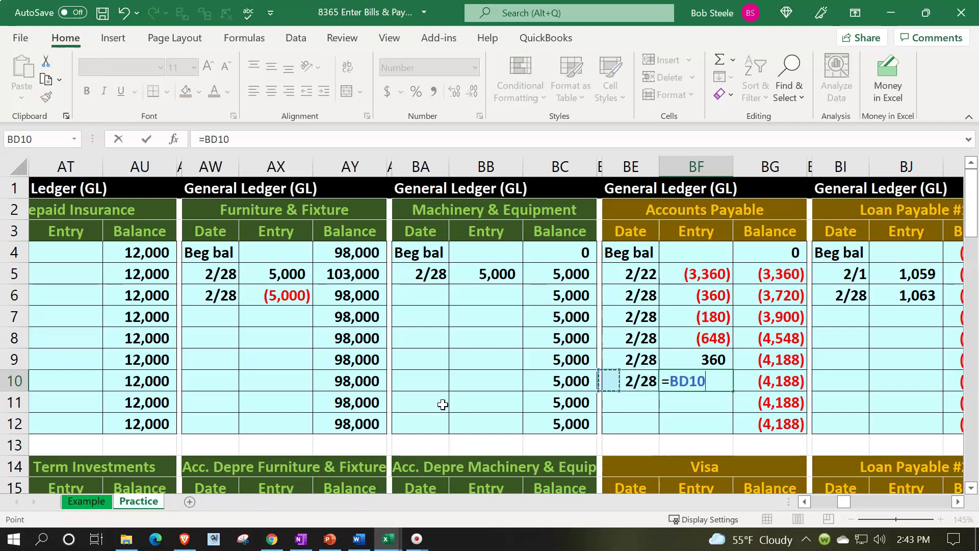
pyautogui.press('Left')
pyautogui.press('Left')
pyautogui.press('Left')
pyautogui.press('Left')
pyautogui.press('Left')
pyautogui.press('Left')
pyautogui.press('Left')
pyautogui.press('Left')
pyautogui.press('Left')
pyautogui.press('Left')
pyautogui.press('Left')
pyautogui.press('Left')
pyautogui.press('Left')
pyautogui.press('Left')
pyautogui.press('Left')
pyautogui.press('Left')
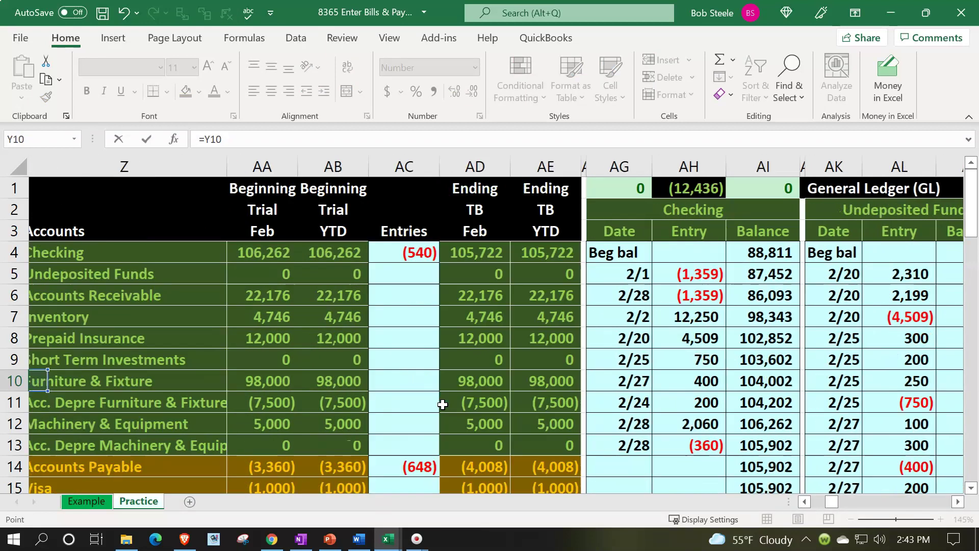
pyautogui.press('Up')
pyautogui.press('Up')
pyautogui.press('Up')
pyautogui.press('Up')
pyautogui.press('Up')
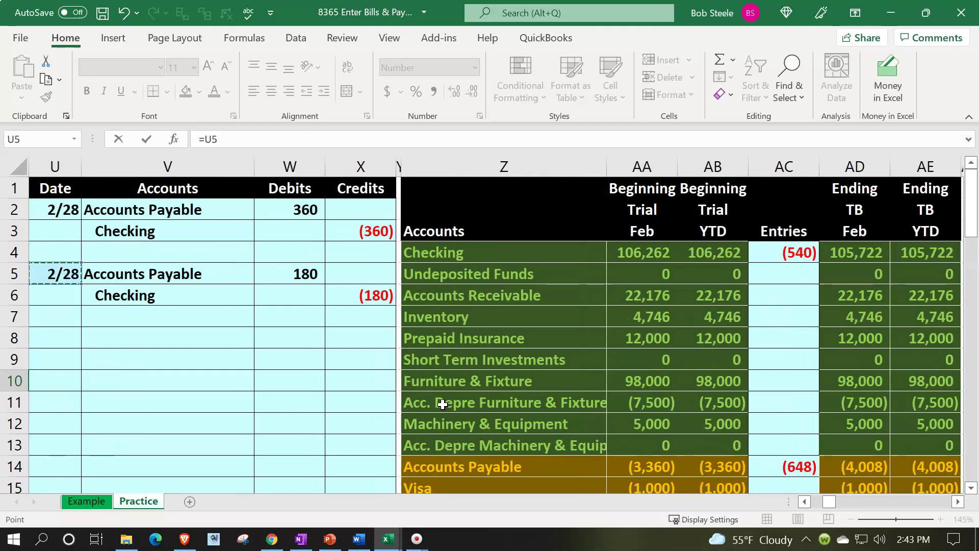
pyautogui.press('Right')
pyautogui.press('Right')
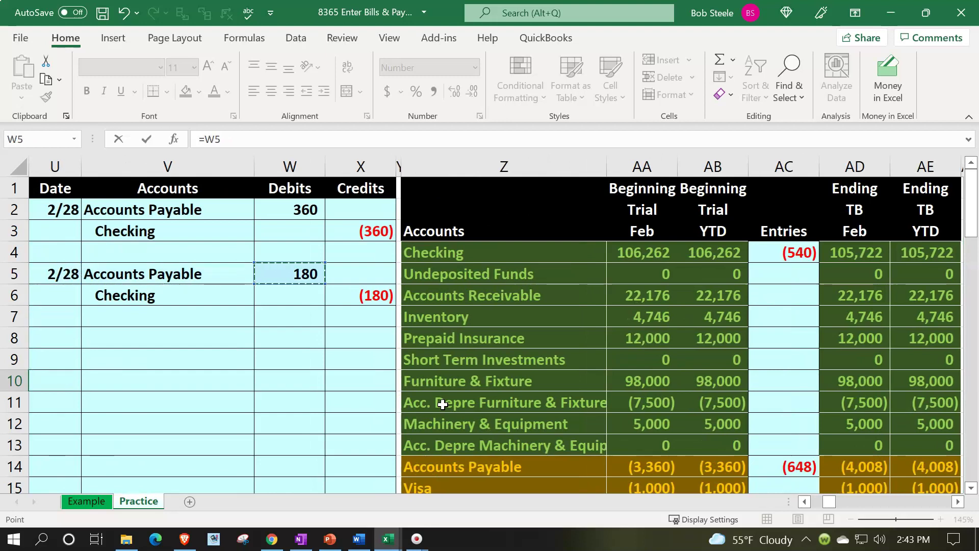
pyautogui.press('Tab')
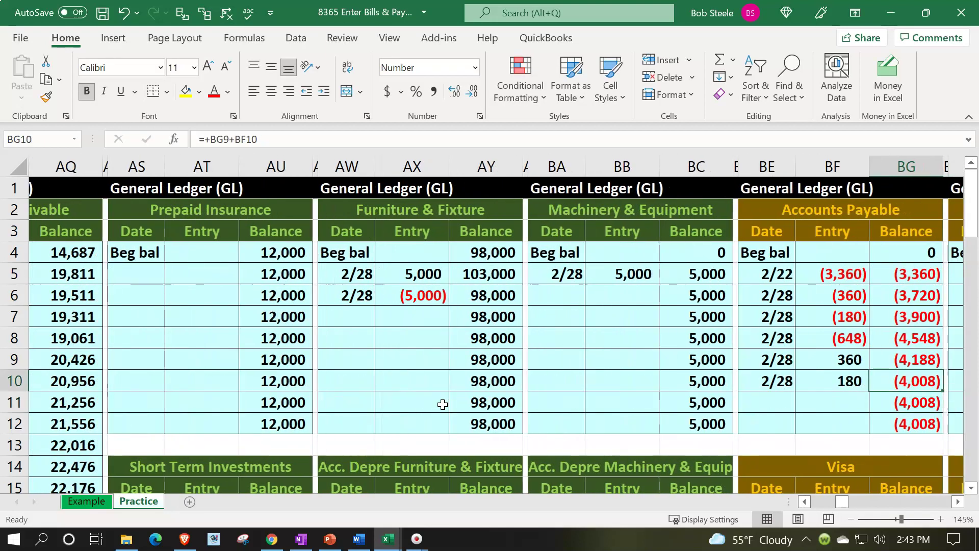
# Compare the Accounts Payable ledger balance with the ending trial balance in AD14.
pyautogui.press('Left')
pyautogui.press('Left')
pyautogui.press('Left')
pyautogui.press('Left')
pyautogui.press('Left')
pyautogui.press('Left')
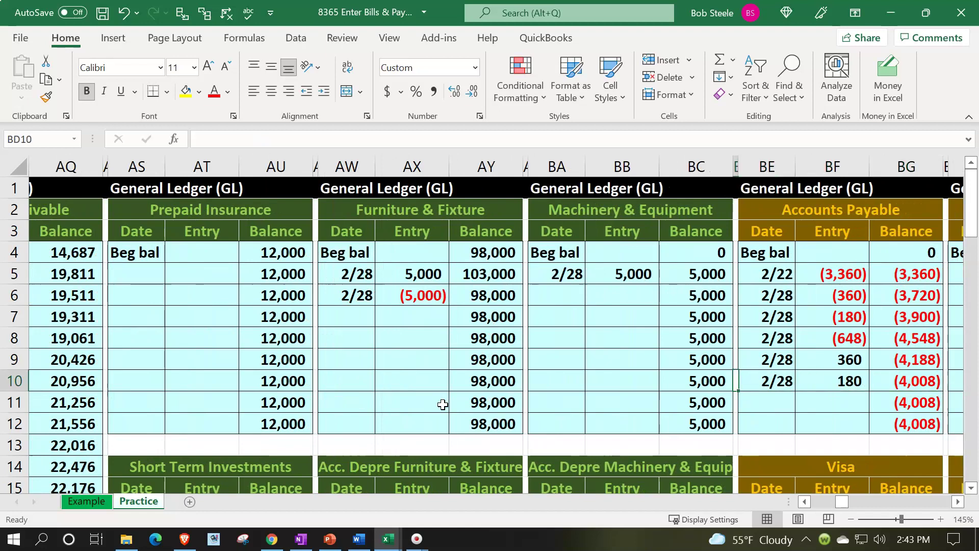
pyautogui.press('Left')
pyautogui.press('Left')
pyautogui.press('Left')
pyautogui.press('Left')
pyautogui.press('Left')
pyautogui.press('Left')
pyautogui.press('Left')
pyautogui.press('Left')
pyautogui.press('Left')
pyautogui.press('Left')
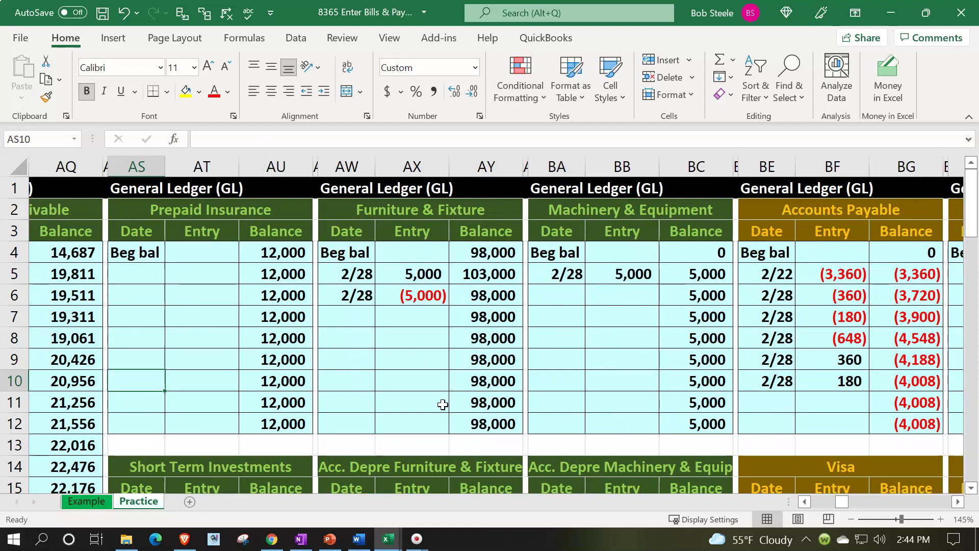
pyautogui.press('Left')
pyautogui.press('Left')
pyautogui.press('Left')
pyautogui.press('Left')
pyautogui.press('Left')
pyautogui.press('Left')
pyautogui.press('Left')
pyautogui.press('Left')
pyautogui.press('Left')
pyautogui.press('Left')
pyautogui.press('Left')
pyautogui.press('Left')
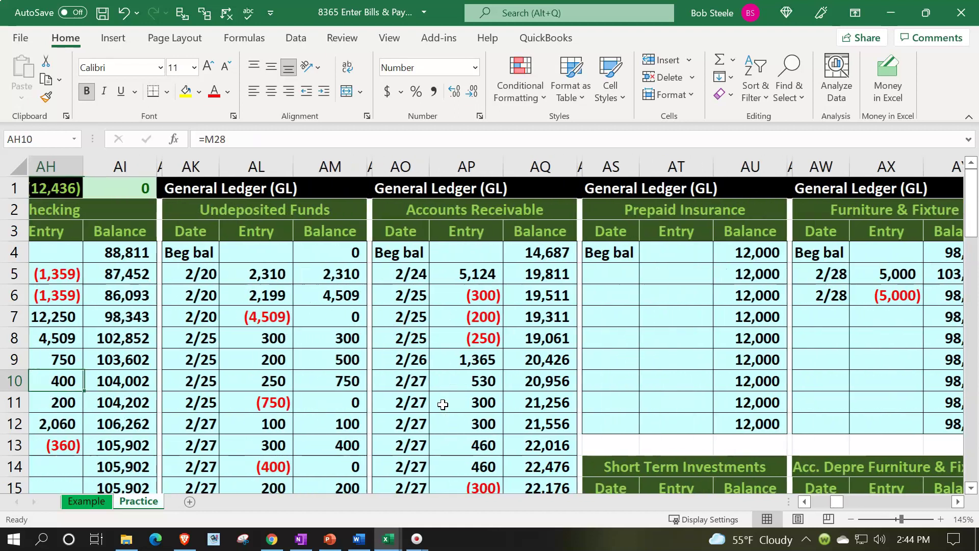
pyautogui.press('Left')
pyautogui.press('Left')
pyautogui.press('Left')
pyautogui.press('Left')
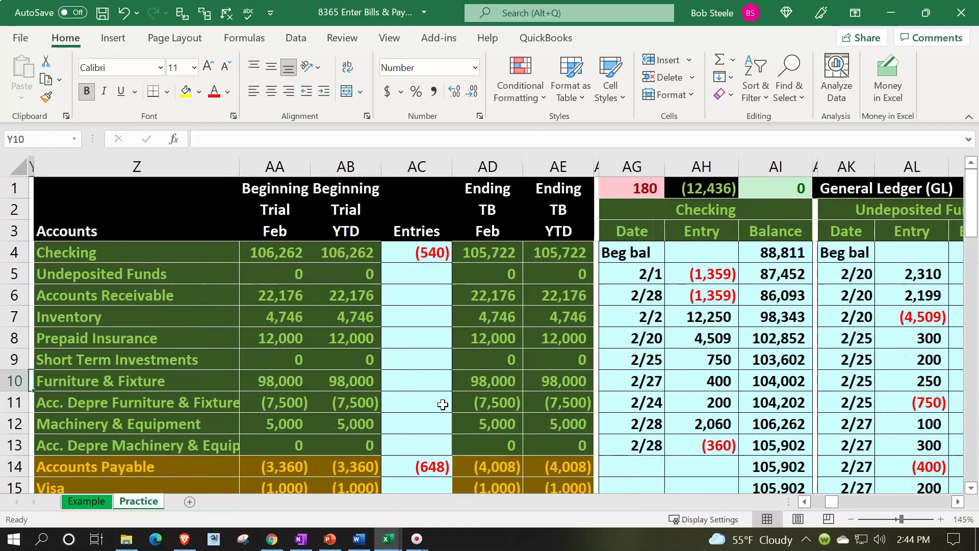
pyautogui.click(486, 461)
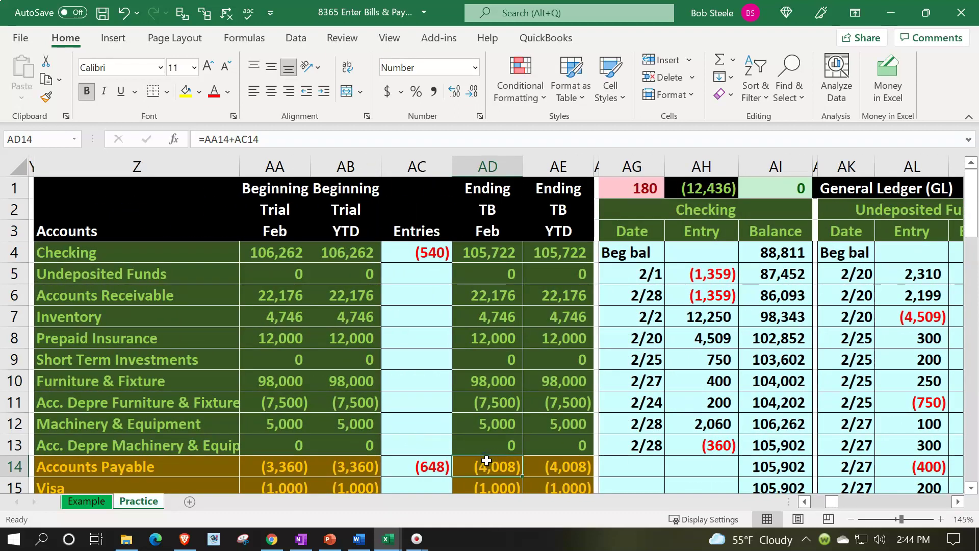
# Enter the date 2/28 in AG14, the next empty row of the Checking general ledger account.
pyautogui.press('Left')
pyautogui.press('Left')
pyautogui.press('Left')
pyautogui.press('Left')
pyautogui.press('Left')
pyautogui.press('Left')
pyautogui.press('Left')
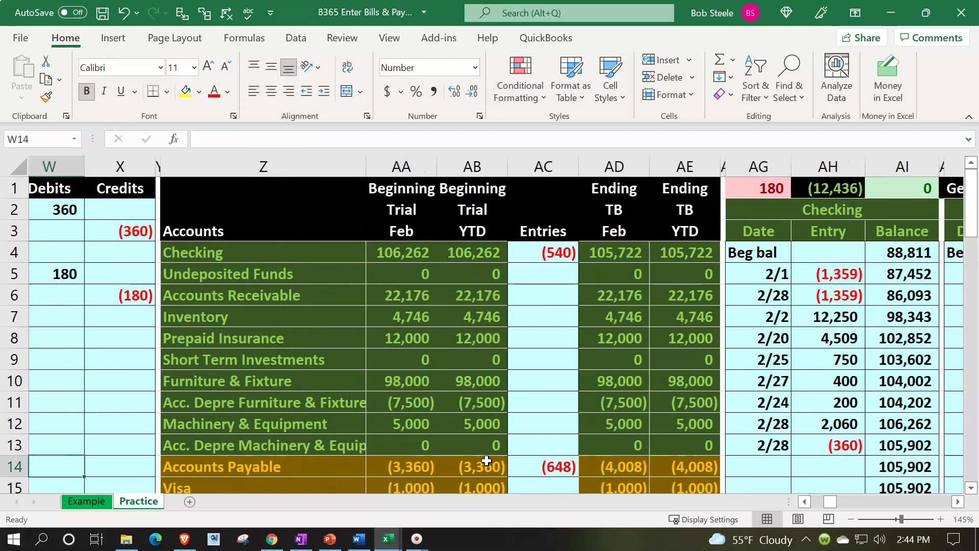
pyautogui.press('Left')
pyautogui.press('Up')
pyautogui.press('Up')
pyautogui.press('Up')
pyautogui.press('Up')
pyautogui.press('Up')
pyautogui.press('Up')
pyautogui.press('Up')
pyautogui.press('Up')
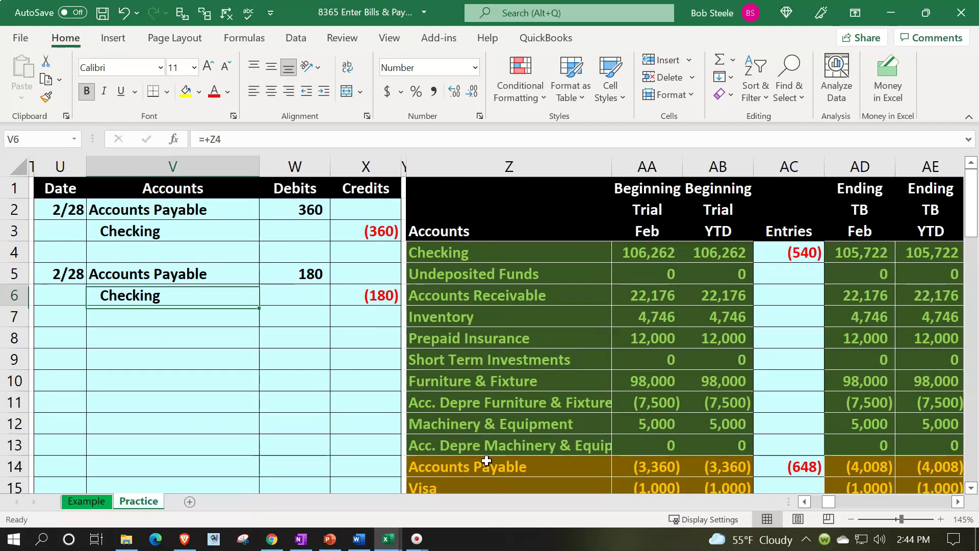
pyautogui.press('Right')
pyautogui.press('Right')
pyautogui.press('Up')
pyautogui.press('Up')
pyautogui.press('Right')
pyautogui.press('Right')
pyautogui.press('Right')
pyautogui.press('Right')
pyautogui.press('Right')
pyautogui.press('Right')
pyautogui.press('Right')
pyautogui.press('Right')
pyautogui.press('Right')
pyautogui.press('Right')
pyautogui.press('Right')
pyautogui.press('Right')
pyautogui.press('Right')
pyautogui.press('Down')
pyautogui.press('Down')
pyautogui.press('Down')
pyautogui.press('Down')
pyautogui.press('Down')
pyautogui.press('Down')
pyautogui.press('Down')
pyautogui.press('Down')
pyautogui.press('Down')
pyautogui.press('Left')
pyautogui.press('Left')
pyautogui.press('Left')
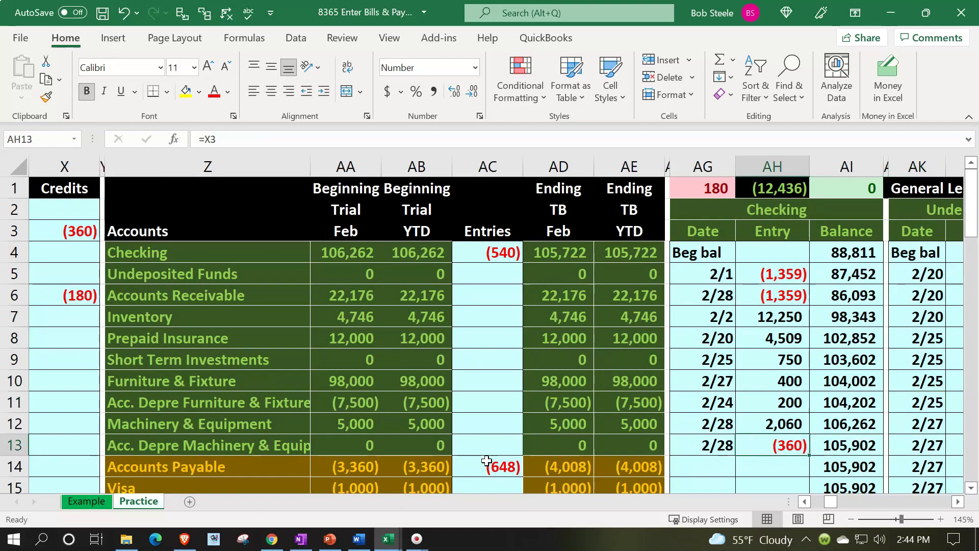
pyautogui.press('Left')
pyautogui.press('Down')
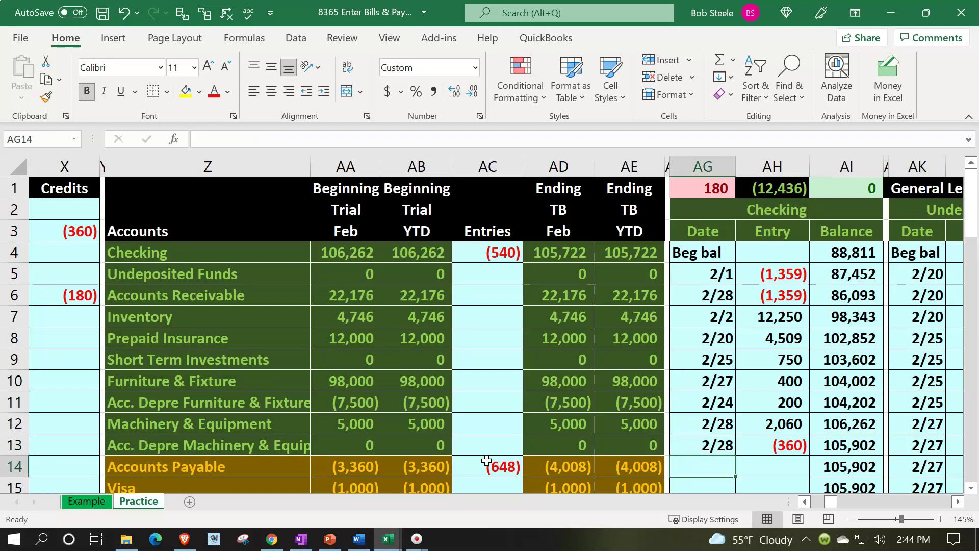
pyautogui.write('2/28')
pyautogui.press('Right')
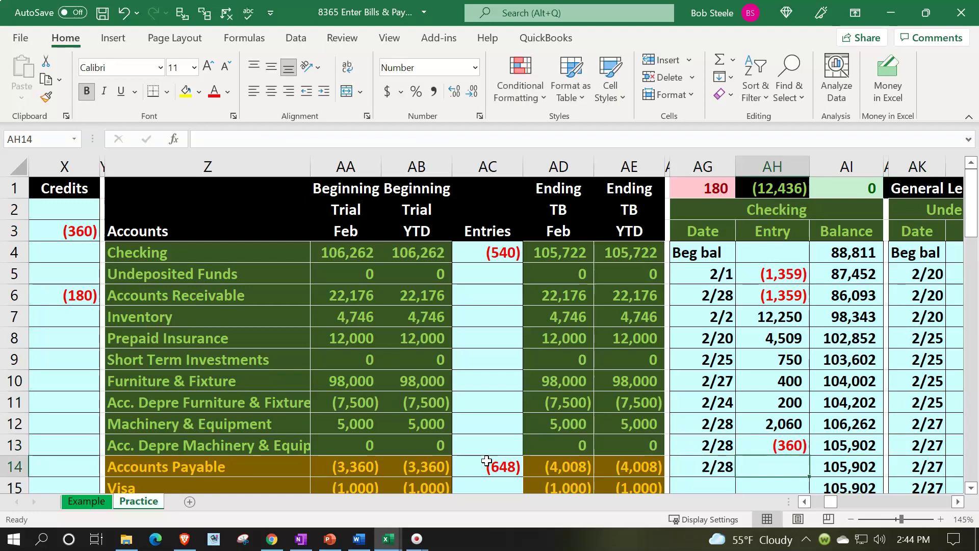
# Link the Checking ledger entry in AH14 to the credit in X6 and compare the balance in AI14 with the trial balance.
pyautogui.write('=')
pyautogui.press('Left')
pyautogui.press('Left')
pyautogui.press('Left')
pyautogui.press('Left')
pyautogui.press('Left')
pyautogui.press('Left')
pyautogui.press('Left')
pyautogui.press('Left')
pyautogui.press('Left')
pyautogui.press('Left')
pyautogui.press('Left')
pyautogui.press('Left')
pyautogui.press('Left')
pyautogui.press('Up')
pyautogui.press('Up')
pyautogui.press('Up')
pyautogui.press('Up')
pyautogui.press('Up')
pyautogui.press('Up')
pyautogui.press('Up')
pyautogui.press('Right')
pyautogui.press('Right')
pyautogui.press('Up')
pyautogui.press('Right')
pyautogui.press('Return')
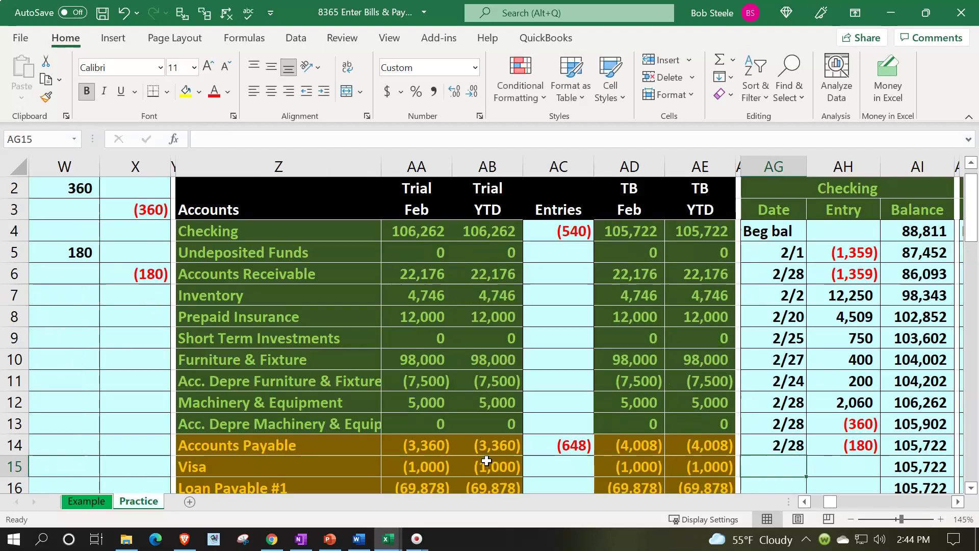
pyautogui.press('Right')
pyautogui.press('Up')
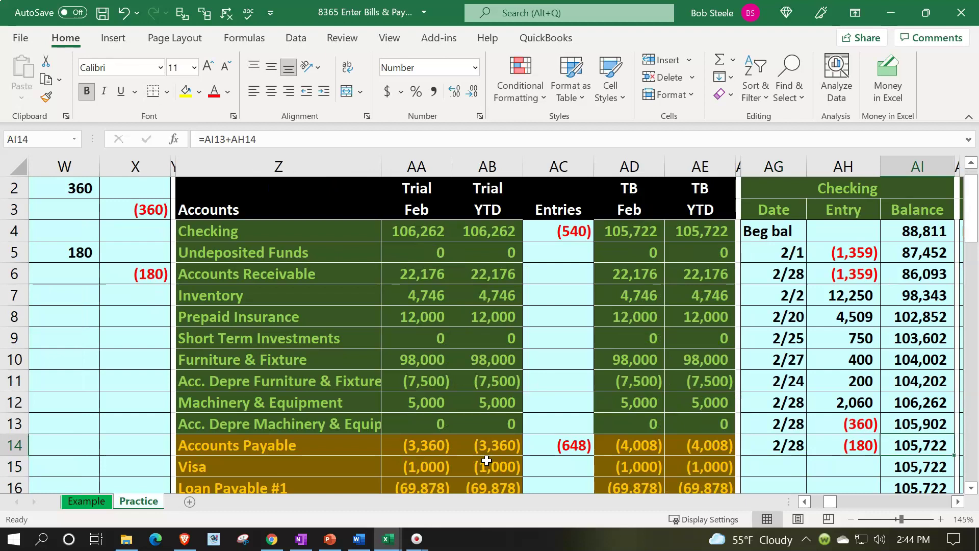
pyautogui.moveTo(632, 232); pyautogui.dragTo(674, 228)
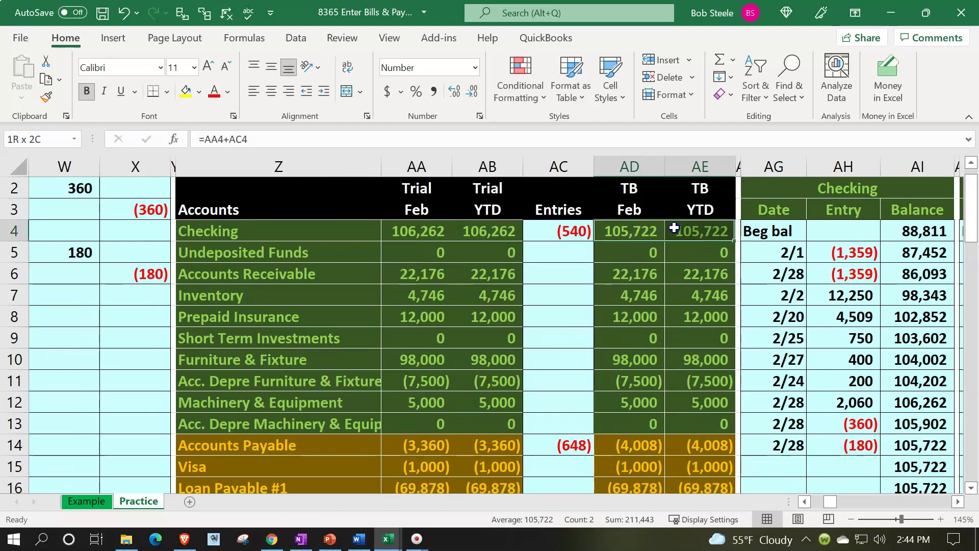
# Review the second 2/28 payment journal entry in U5:X6, ending on the Accounts Payable debit in W5.
pyautogui.press('Left')
pyautogui.press('Left')
pyautogui.press('Left')
pyautogui.press('Left')
pyautogui.press('Left')
pyautogui.press('Left')
pyautogui.press('Left')
pyautogui.press('Left')
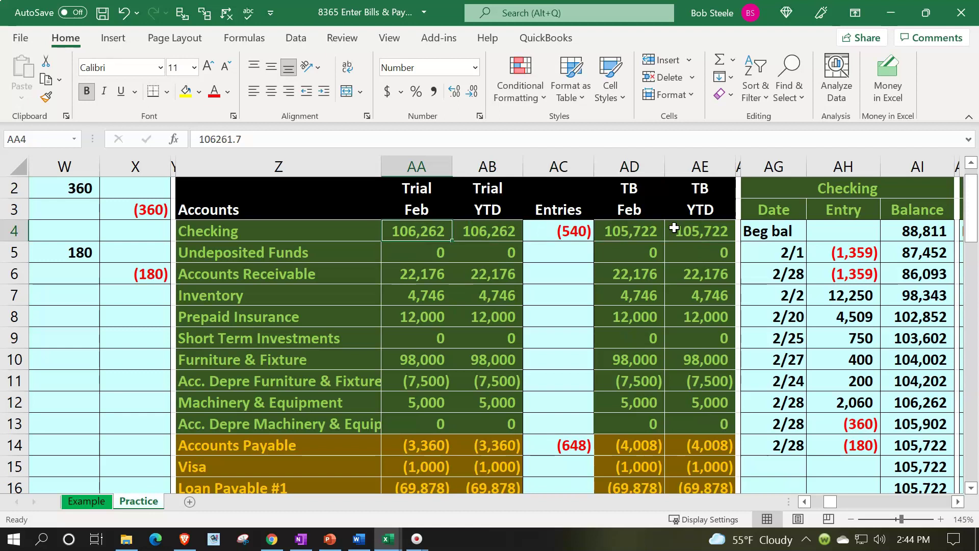
pyautogui.press('Left')
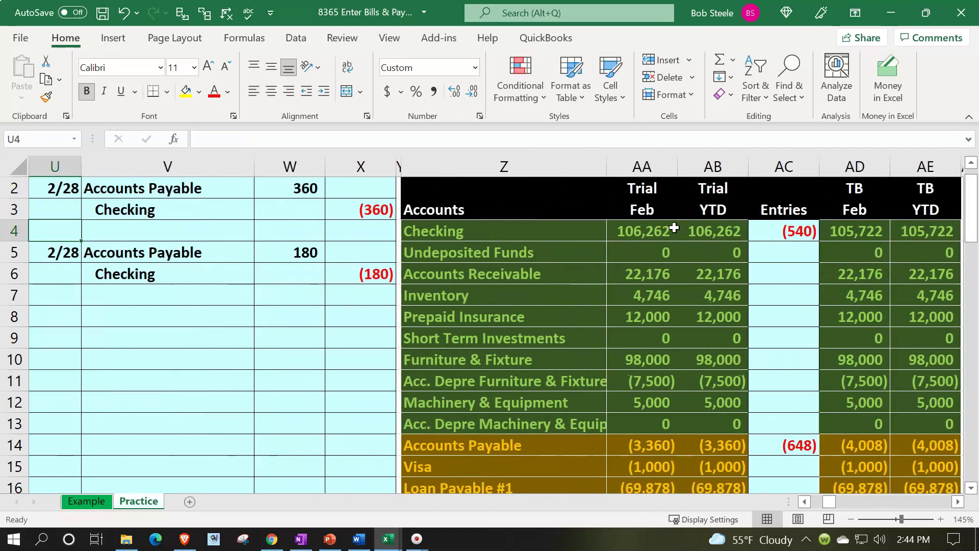
pyautogui.press('Down')
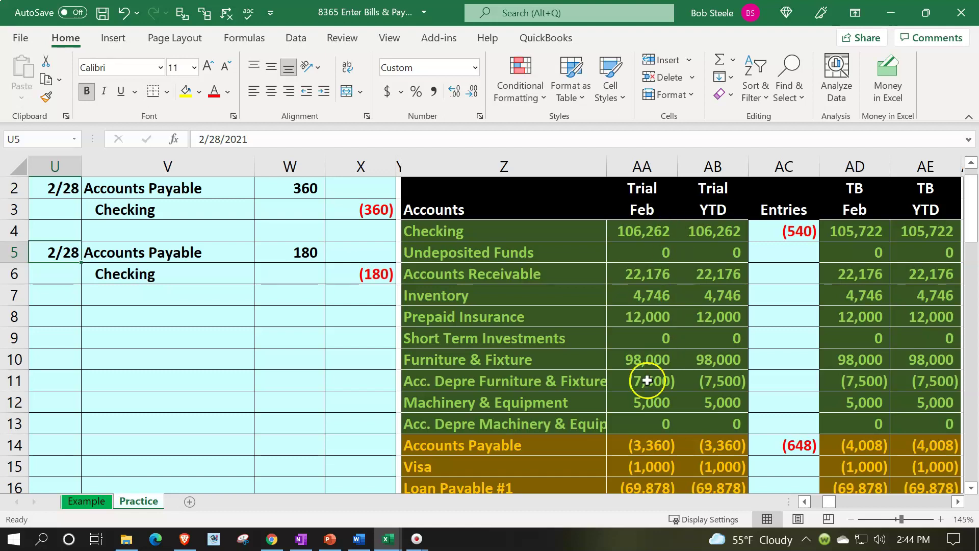
pyautogui.click(281, 279)
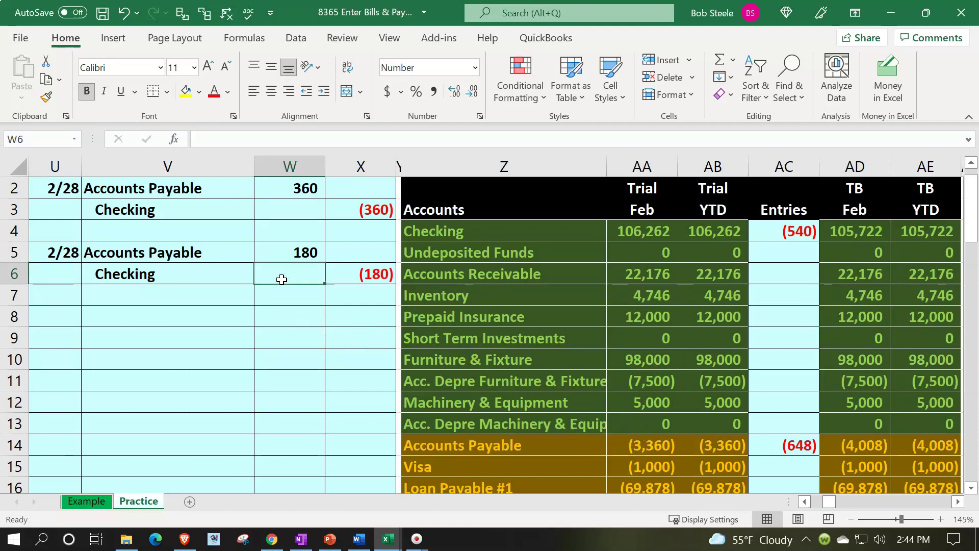
pyautogui.press('Up')
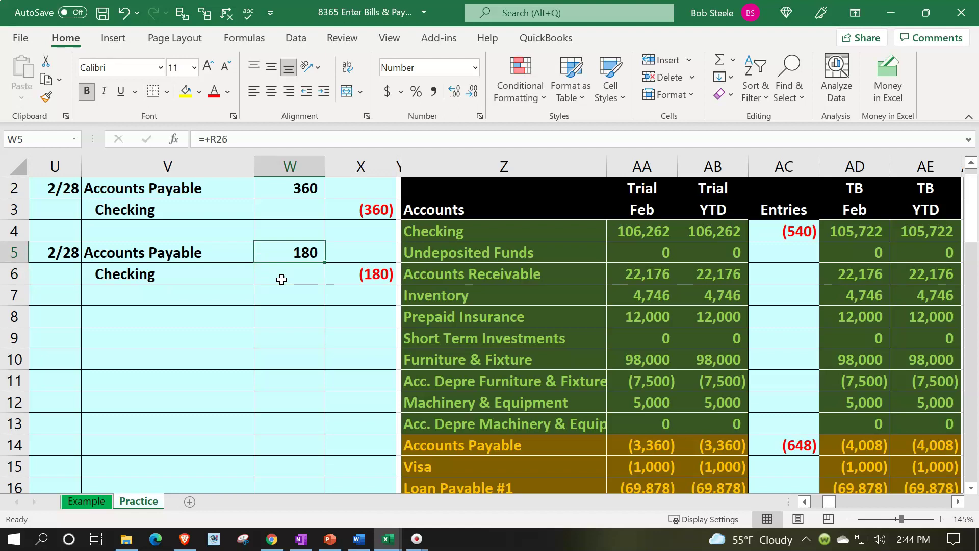
# Enter the date 2/28 in DY18, the next empty row of the Spectrum accounts payable subsidiary ledger.
pyautogui.press('Right')
pyautogui.press('Right')
pyautogui.press('Right')
pyautogui.press('Right')
pyautogui.press('Right')
pyautogui.press('Right')
pyautogui.press('Right')
pyautogui.press('Right')
pyautogui.press('Right')
pyautogui.press('Right')
pyautogui.press('Right')
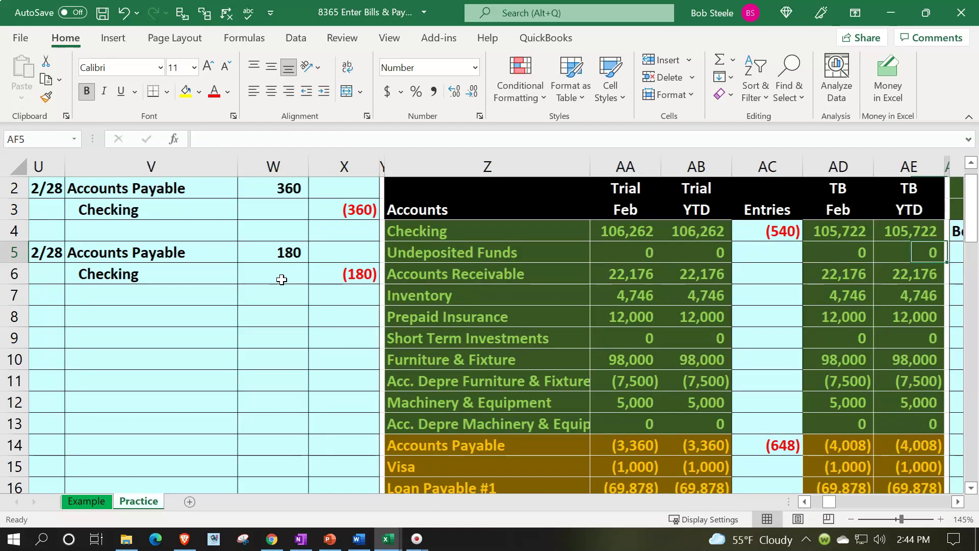
pyautogui.press('Right')
pyautogui.press('Right')
pyautogui.press('Right')
pyautogui.press('Right')
pyautogui.press('Right')
pyautogui.press('Right')
pyautogui.press('Right')
pyautogui.press('Right')
pyautogui.press('Right')
pyautogui.press('Right')
pyautogui.press('Right')
pyautogui.press('Right')
pyautogui.press('Right')
pyautogui.press('Right')
pyautogui.press('Right')
pyautogui.press('Right')
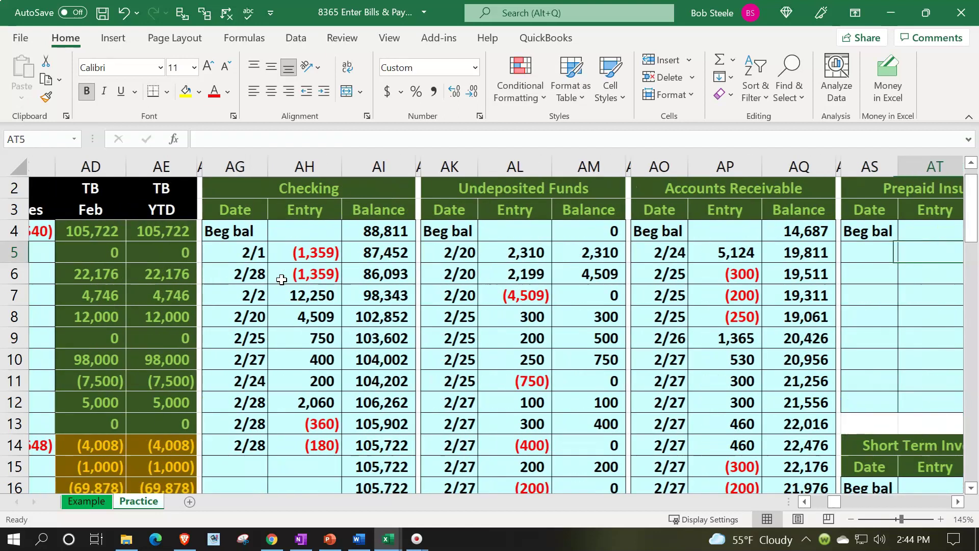
pyautogui.press('Right')
pyautogui.press('Right')
pyautogui.press('Right')
pyautogui.press('Right')
pyautogui.press('Right')
pyautogui.press('Right')
pyautogui.press('Right')
pyautogui.press('Right')
pyautogui.press('Right')
pyautogui.press('Right')
pyautogui.press('Right')
pyautogui.press('Right')
pyautogui.press('Right')
pyautogui.press('Right')
pyautogui.press('Right')
pyautogui.press('Right')
pyautogui.press('Right')
pyautogui.press('Right')
pyautogui.press('Right')
pyautogui.press('Right')
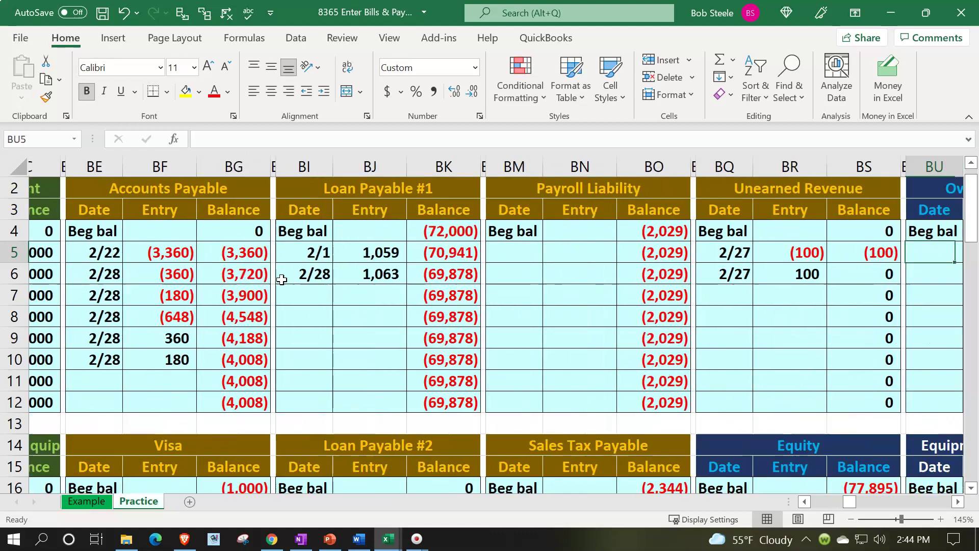
pyautogui.press('Right')
pyautogui.press('Right')
pyautogui.press('Right')
pyautogui.press('Right')
pyautogui.press('Right')
pyautogui.press('Right')
pyautogui.press('Right')
pyautogui.press('Right')
pyautogui.press('Right')
pyautogui.press('Right')
pyautogui.press('Right')
pyautogui.press('Right')
pyautogui.press('Right')
pyautogui.press('Right')
pyautogui.press('Right')
pyautogui.press('Right')
pyautogui.press('Right')
pyautogui.press('Right')
pyautogui.press('Right')
pyautogui.press('Right')
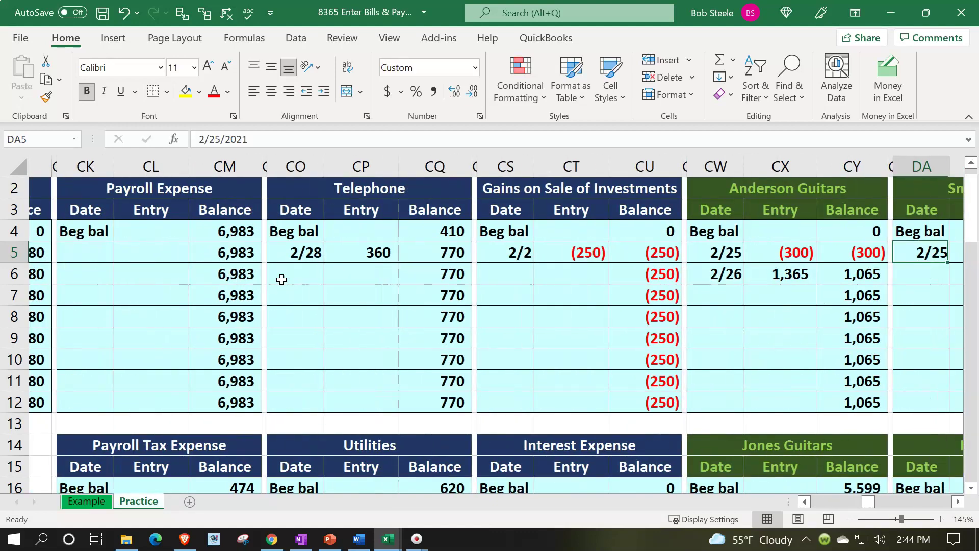
pyautogui.press('Right')
pyautogui.press('Right')
pyautogui.press('Right')
pyautogui.press('Right')
pyautogui.press('Right')
pyautogui.press('Right')
pyautogui.press('Right')
pyautogui.press('Right')
pyautogui.press('Right')
pyautogui.press('Right')
pyautogui.press('Right')
pyautogui.press('Right')
pyautogui.press('Right')
pyautogui.press('Right')
pyautogui.press('Right')
pyautogui.press('Right')
pyautogui.press('Right')
pyautogui.press('Right')
pyautogui.press('Right')
pyautogui.press('Right')
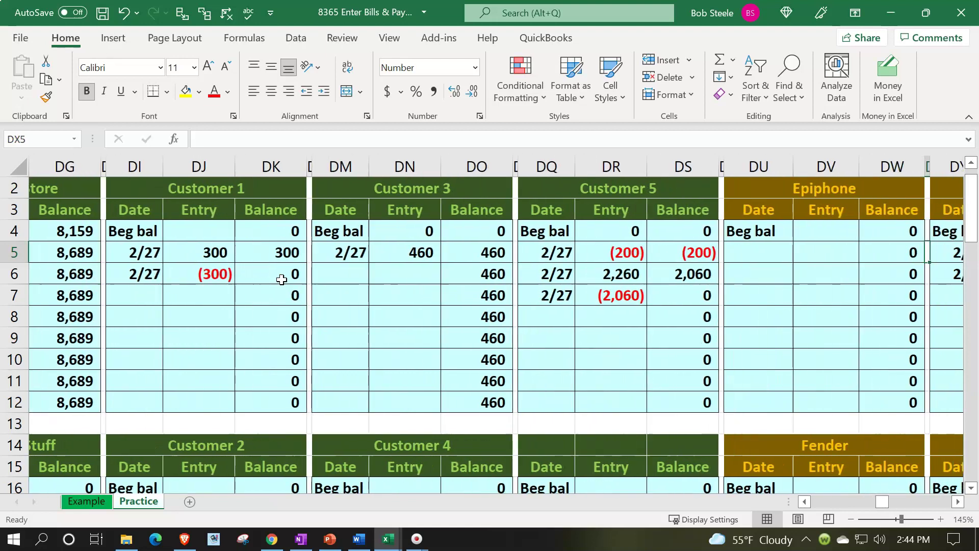
pyautogui.press('Right')
pyautogui.press('Right')
pyautogui.press('Right')
pyautogui.press('Right')
pyautogui.press('Right')
pyautogui.press('Right')
pyautogui.press('Right')
pyautogui.press('Down')
pyautogui.press('Down')
pyautogui.press('Down')
pyautogui.press('Down')
pyautogui.press('Down')
pyautogui.press('Down')
pyautogui.press('Down')
pyautogui.press('Down')
pyautogui.press('Down')
pyautogui.press('Down')
pyautogui.press('Down')
pyautogui.press('Down')
pyautogui.press('Down')
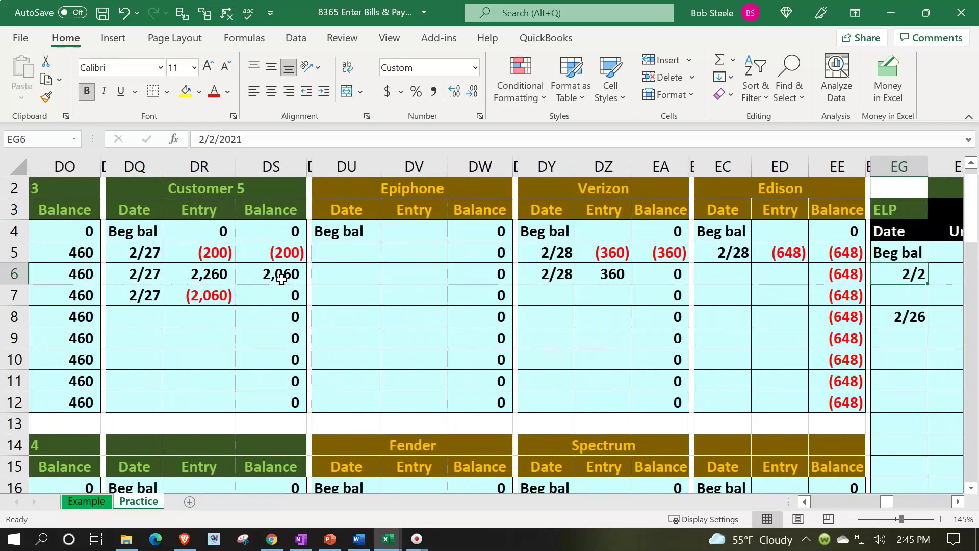
pyautogui.press('Down')
pyautogui.press('Down')
pyautogui.press('Down')
pyautogui.press('Down')
pyautogui.press('Left')
pyautogui.press('Left')
pyautogui.press('Left')
pyautogui.press('Left')
pyautogui.press('Left')
pyautogui.press('Left')
pyautogui.press('Left')
pyautogui.press('Up')
pyautogui.press('Up')
pyautogui.press('Up')
pyautogui.press('Up')
pyautogui.press('Left')
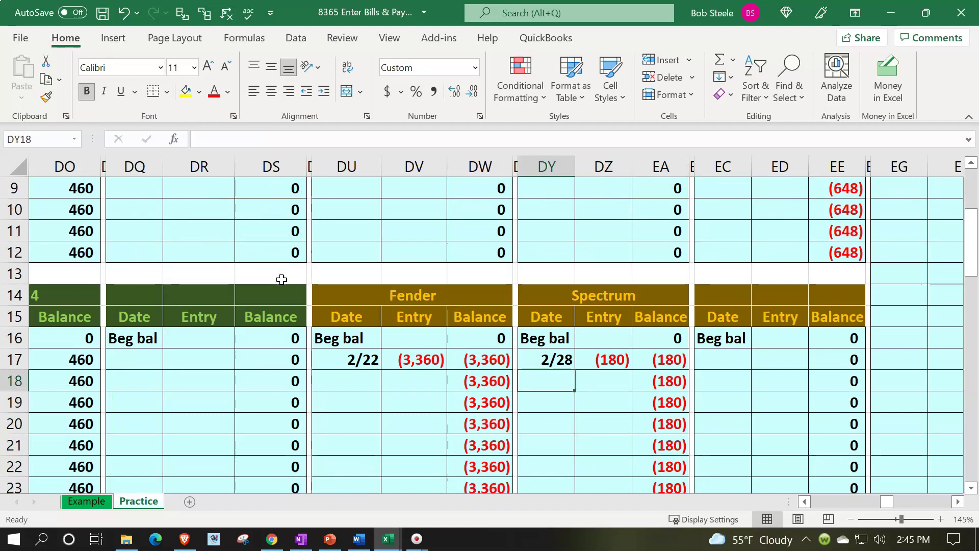
pyautogui.write('2/')
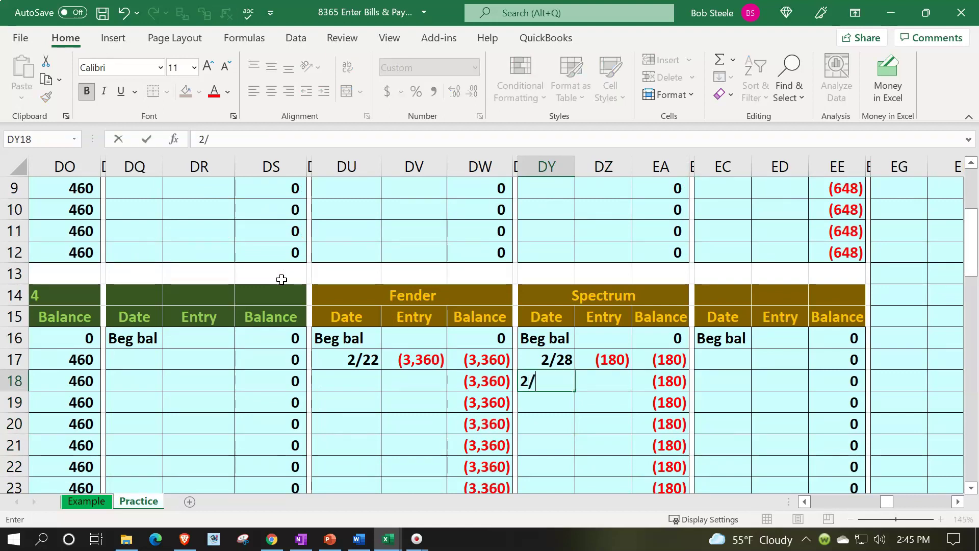
pyautogui.write('28')
pyautogui.press('Tab')
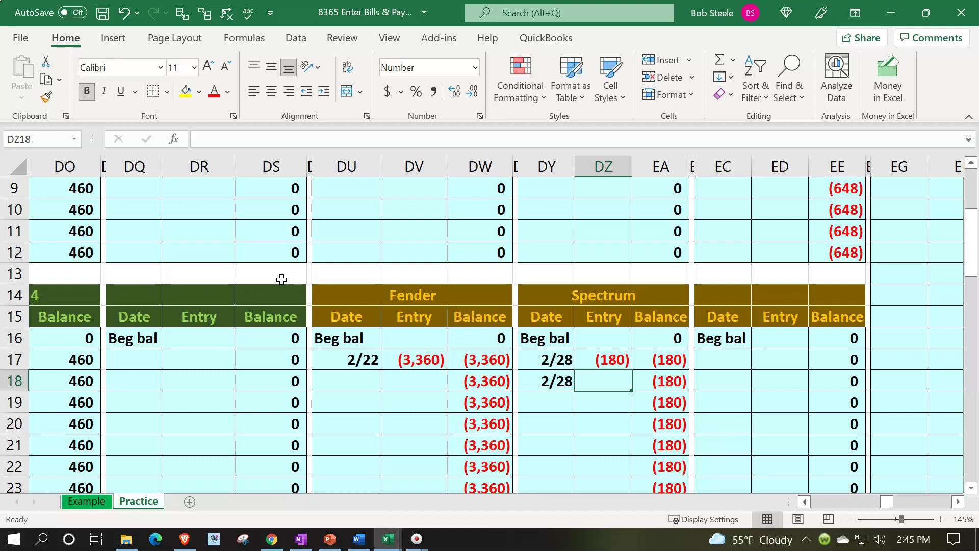
# Link the Spectrum ledger entry in DZ18 to the Accounts Payable debit in W5.
pyautogui.write('=')
pyautogui.press('Left')
pyautogui.press('Left')
pyautogui.press('Left')
pyautogui.press('Left')
pyautogui.press('Left')
pyautogui.press('Left')
pyautogui.press('Left')
pyautogui.press('Left')
pyautogui.press('Left')
pyautogui.press('Left')
pyautogui.press('Left')
pyautogui.press('Left')
pyautogui.press('Left')
pyautogui.press('Left')
pyautogui.press('Left')
pyautogui.press('Left')
pyautogui.press('Left')
pyautogui.press('Left')
pyautogui.press('Left')
pyautogui.press('Left')
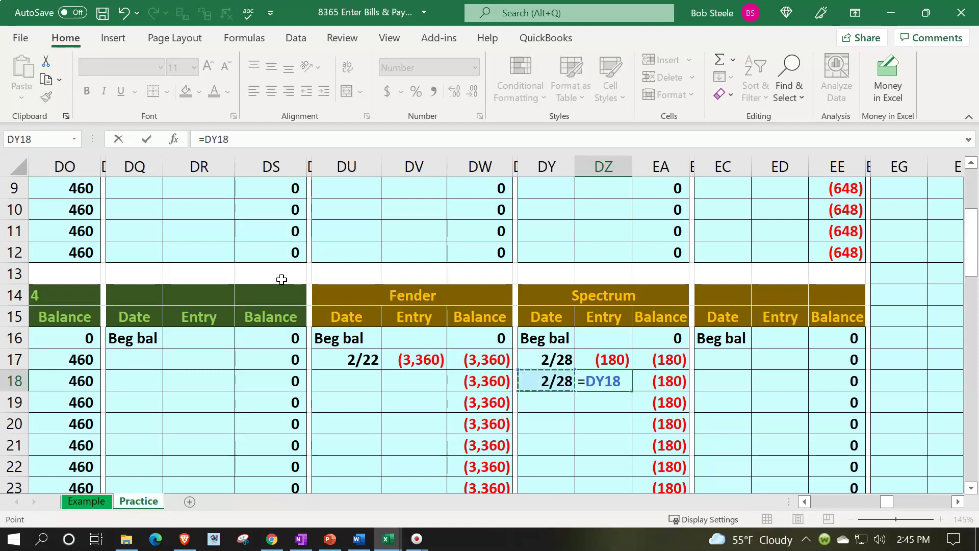
pyautogui.press('Left')
pyautogui.press('Left')
pyautogui.press('Left')
pyautogui.press('Left')
pyautogui.press('Left')
pyautogui.press('Left')
pyautogui.press('Left')
pyautogui.press('Left')
pyautogui.press('Left')
pyautogui.press('Left')
pyautogui.press('Left')
pyautogui.press('Left')
pyautogui.press('Left')
pyautogui.press('Left')
pyautogui.press('Left')
pyautogui.press('Left')
pyautogui.press('Left')
pyautogui.press('Left')
pyautogui.press('Left')
pyautogui.press('Left')
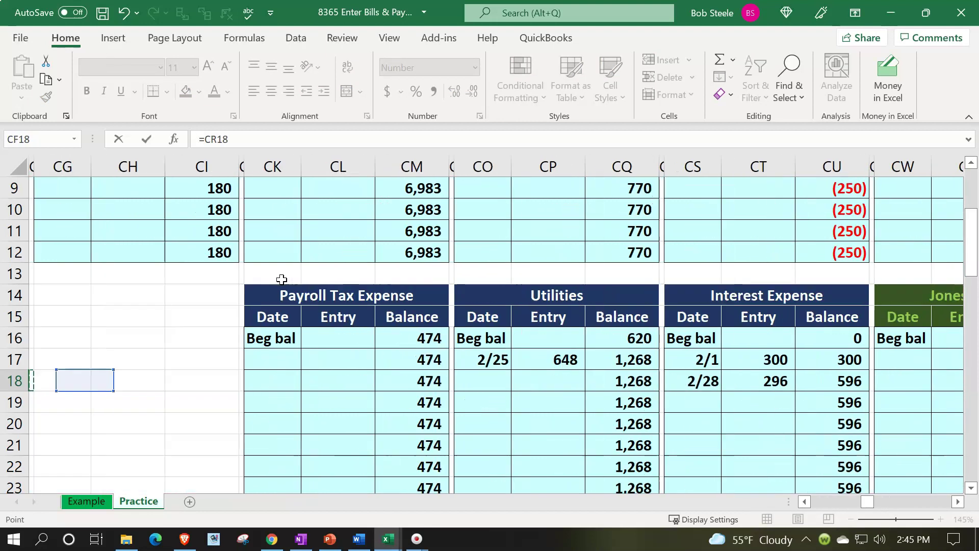
pyautogui.press('Left')
pyautogui.press('Left')
pyautogui.press('Left')
pyautogui.press('Left')
pyautogui.press('Left')
pyautogui.press('Left')
pyautogui.press('Left')
pyautogui.press('Left')
pyautogui.press('Left')
pyautogui.press('Left')
pyautogui.press('Left')
pyautogui.press('Left')
pyautogui.press('Left')
pyautogui.press('Left')
pyautogui.press('Left')
pyautogui.press('Left')
pyautogui.press('Left')
pyautogui.press('Left')
pyautogui.press('Left')
pyautogui.press('Left')
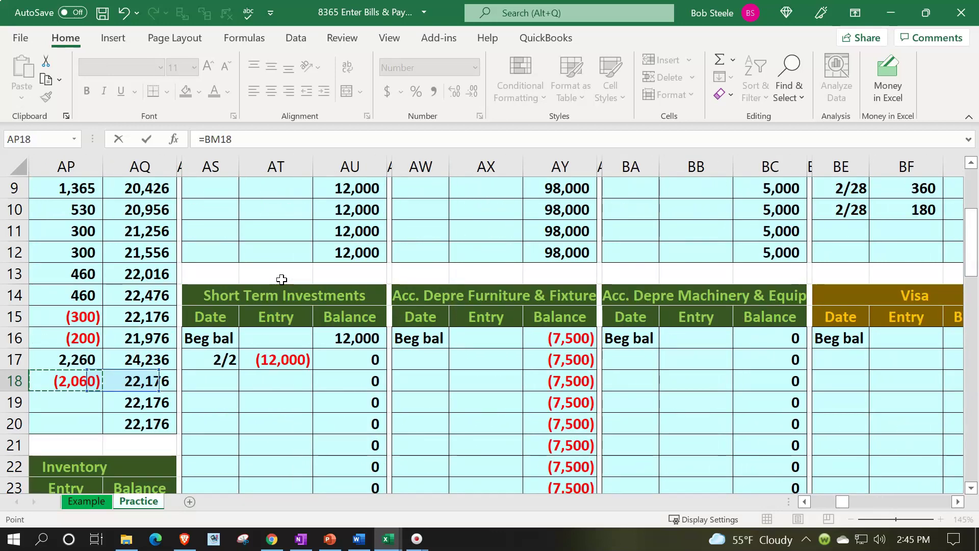
pyautogui.press('Left')
pyautogui.press('Left')
pyautogui.press('Left')
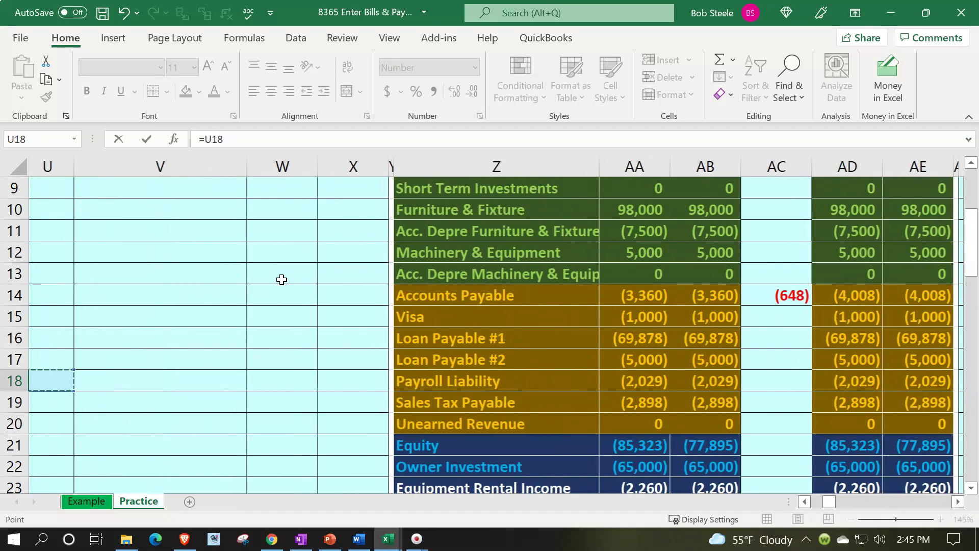
pyautogui.press('Up')
pyautogui.press('Up')
pyautogui.press('Up')
pyautogui.press('Up')
pyautogui.press('Up')
pyautogui.press('Up')
pyautogui.press('Up')
pyautogui.press('Up')
pyautogui.press('Up')
pyautogui.press('Up')
pyautogui.press('Up')
pyautogui.press('Up')
pyautogui.press('Up')
pyautogui.press('Up')
pyautogui.press('Up')
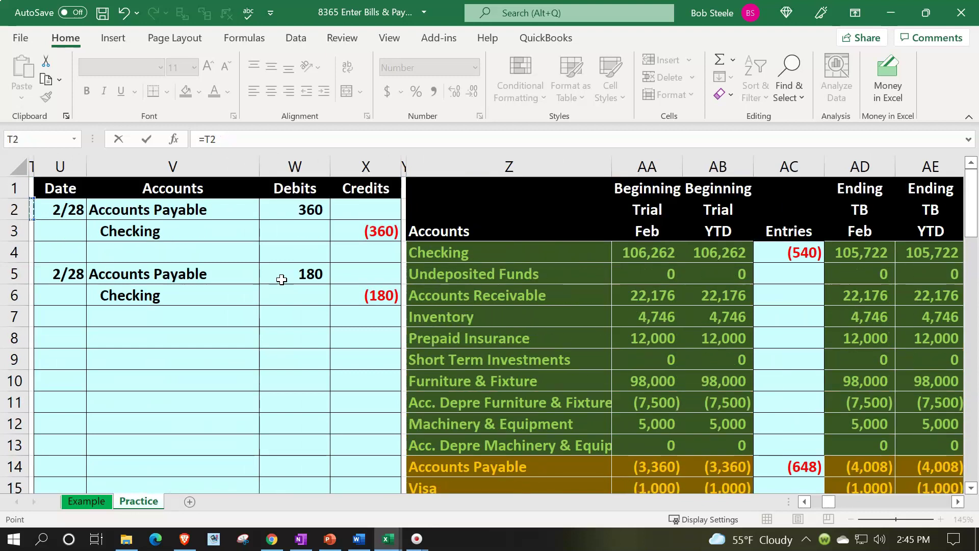
pyautogui.press('Down')
pyautogui.press('Right')
pyautogui.press('Right')
pyautogui.press('Right')
pyautogui.press('Up')
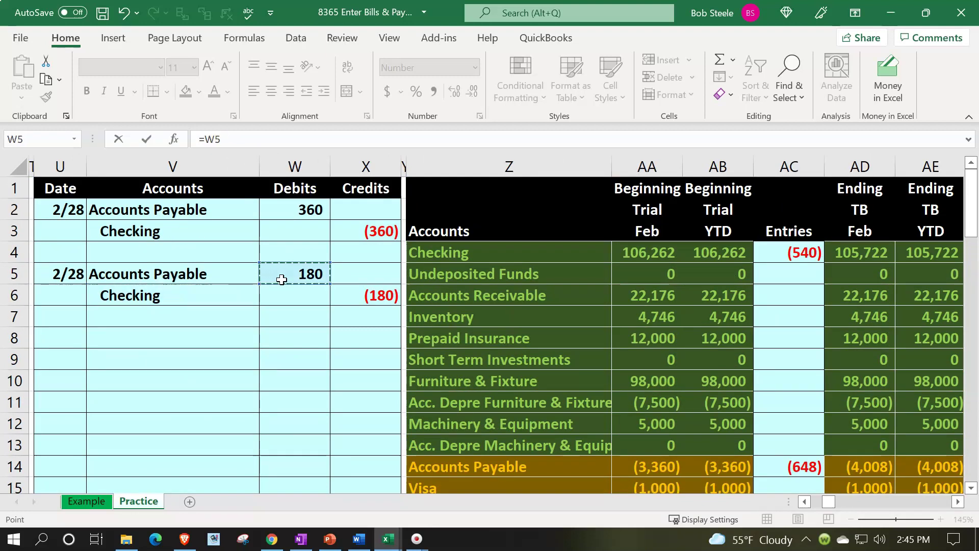
pyautogui.press('Escape')
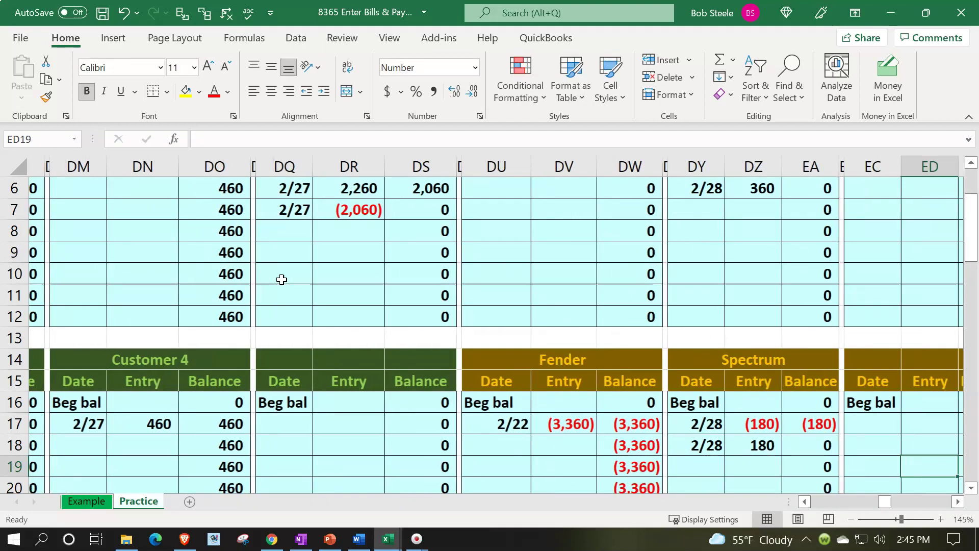
# Check the Spectrum subsidiary ledger's running balance in EA18 after the payment entry.
pyautogui.press('Left')
pyautogui.press('Left')
pyautogui.press('Left')
pyautogui.press('Left')
pyautogui.press('Left')
pyautogui.press('Up')
pyautogui.press('Up')
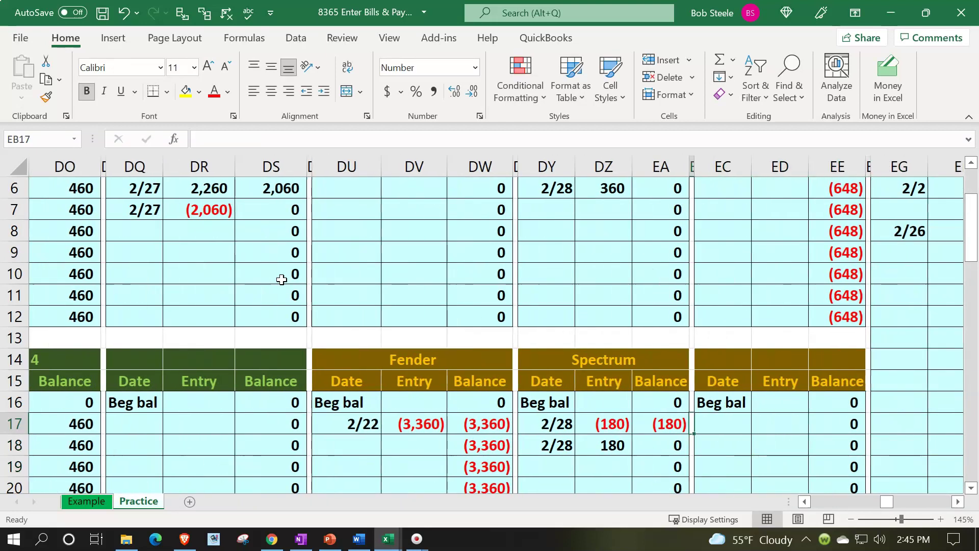
pyautogui.press('Left')
pyautogui.press('Down')
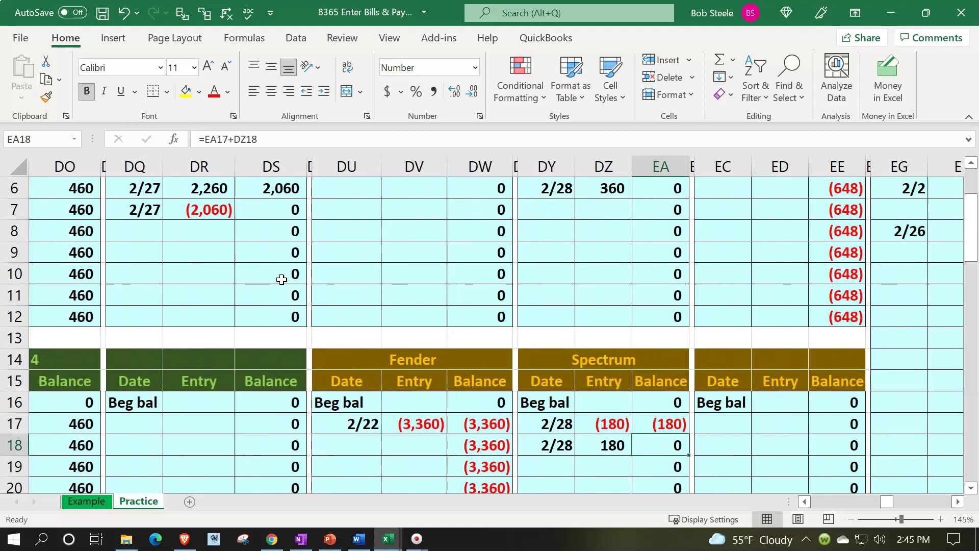
# Inspect the formula in DU1 that totals the vendor balances of the AP subsidiary ledger.
pyautogui.scroll(2, 281, 279)
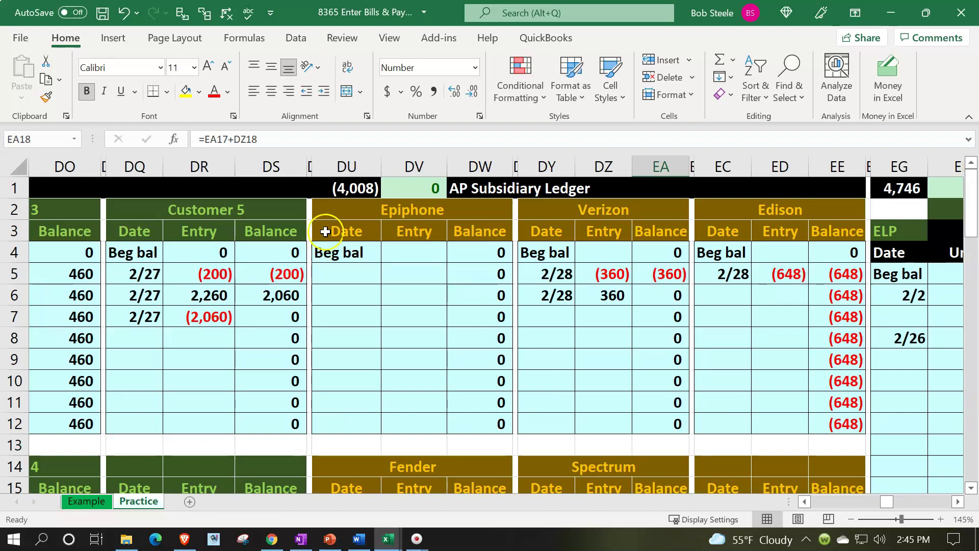
pyautogui.doubleClick(351, 189)
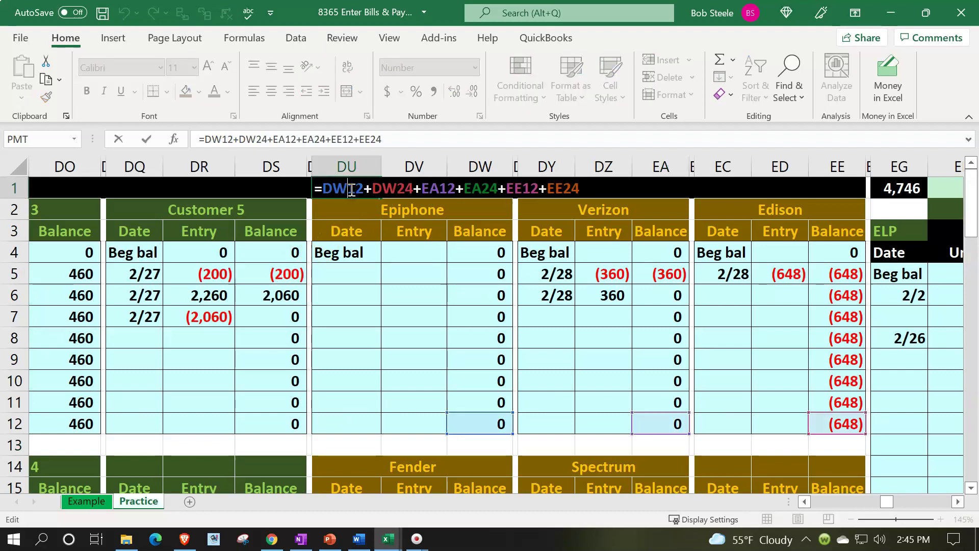
pyautogui.press('Escape')
pyautogui.press('Down')
pyautogui.press('Down')
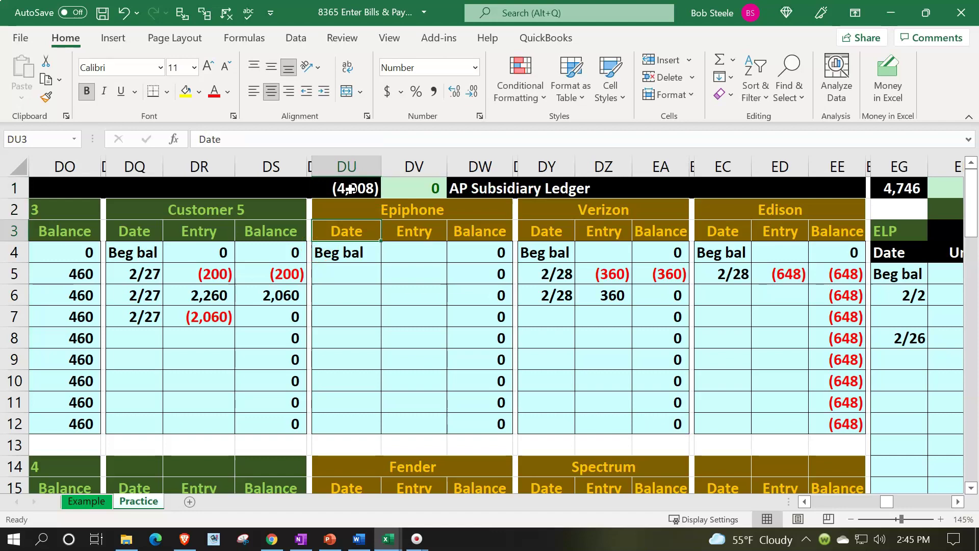
# Go back to the Accounts Payable general ledger account and compare its ending balance with the AP subsidiary ledger total.
pyautogui.press('Left')
pyautogui.press('Left')
pyautogui.press('Left')
pyautogui.press('Left')
pyautogui.press('Left')
pyautogui.press('Left')
pyautogui.press('Left')
pyautogui.press('Left')
pyautogui.press('Left')
pyautogui.press('Left')
pyautogui.press('Left')
pyautogui.press('Left')
pyautogui.press('Left')
pyautogui.press('Left')
pyautogui.press('Left')
pyautogui.press('Left')
pyautogui.press('Left')
pyautogui.press('Left')
pyautogui.press('Left')
pyautogui.press('Left')
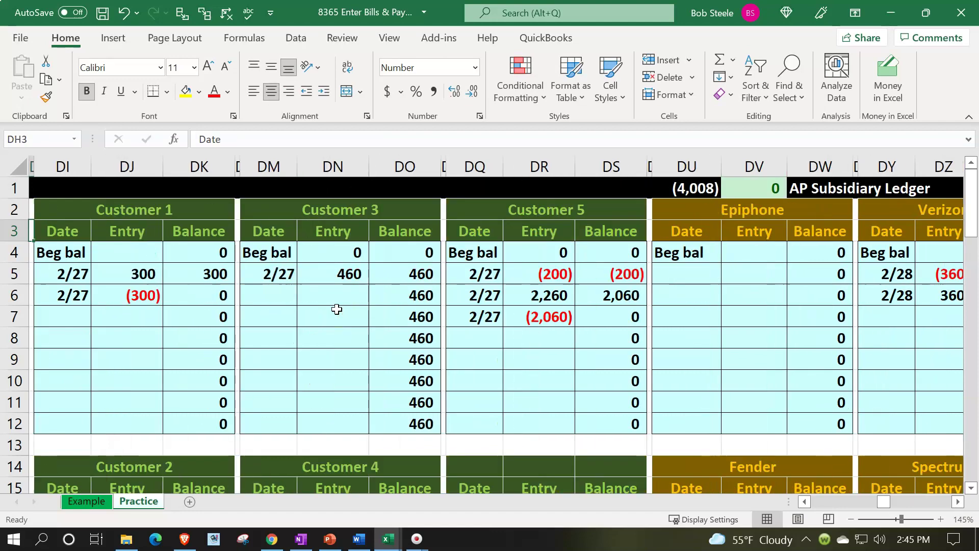
pyautogui.press('Left')
pyautogui.press('Left')
pyautogui.press('Left')
pyautogui.press('Left')
pyautogui.press('Left')
pyautogui.press('Left')
pyautogui.press('Left')
pyautogui.press('Left')
pyautogui.press('Left')
pyautogui.press('Left')
pyautogui.press('Left')
pyautogui.press('Left')
pyautogui.press('Left')
pyautogui.press('Left')
pyautogui.press('Left')
pyautogui.press('Left')
pyautogui.press('Left')
pyautogui.press('Left')
pyautogui.press('Left')
pyautogui.press('Left')
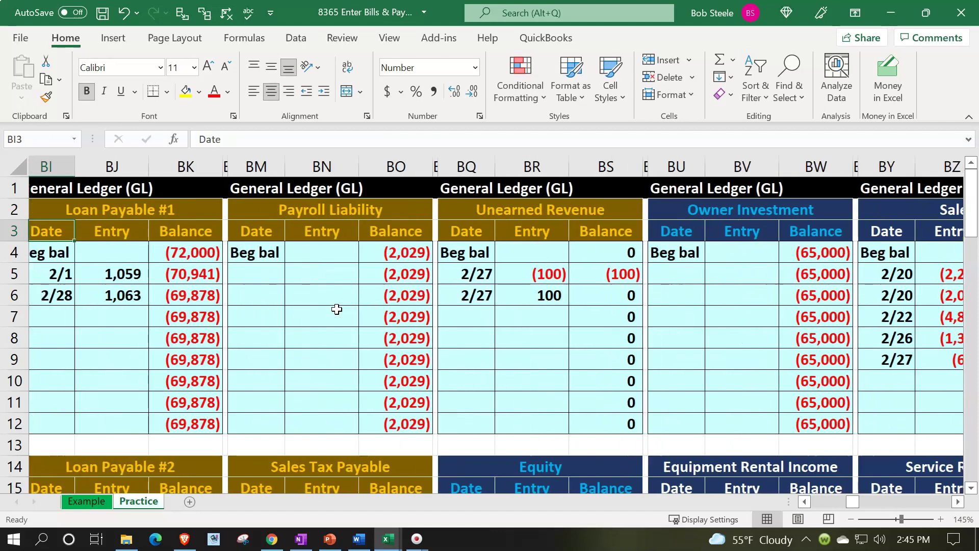
pyautogui.press('Left')
pyautogui.press('Left')
pyautogui.press('Left')
pyautogui.press('Left')
pyautogui.press('Left')
pyautogui.press('Left')
pyautogui.press('Left')
pyautogui.press('Left')
pyautogui.press('Left')
pyautogui.press('Left')
pyautogui.press('Left')
pyautogui.press('Left')
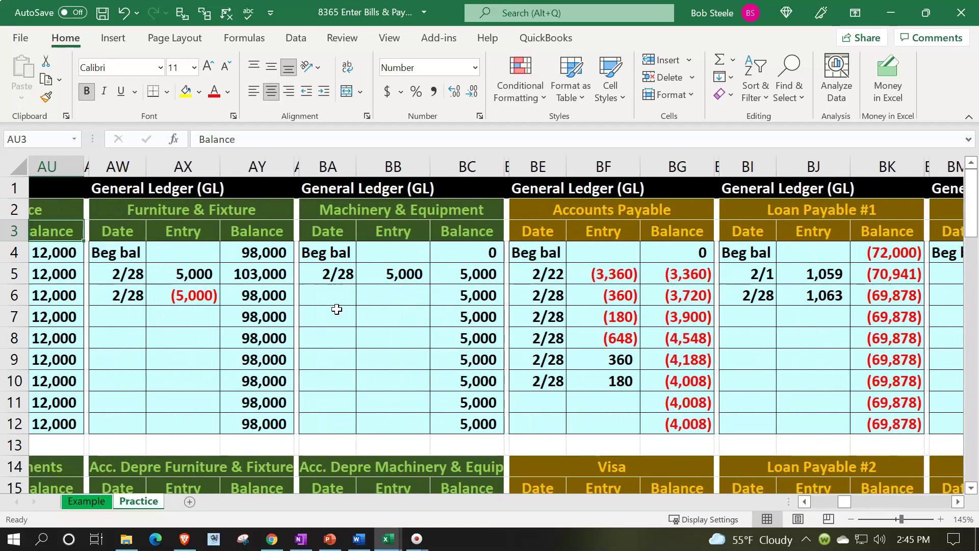
# Return to the trial balance and check the Accounts Payable ending balances for Feb and YTD in AD14:AE14.
pyautogui.press('Left')
pyautogui.press('Left')
pyautogui.press('Left')
pyautogui.press('Left')
pyautogui.press('Left')
pyautogui.press('Left')
pyautogui.press('Left')
pyautogui.press('Left')
pyautogui.press('Left')
pyautogui.press('Left')
pyautogui.press('Left')
pyautogui.press('Left')
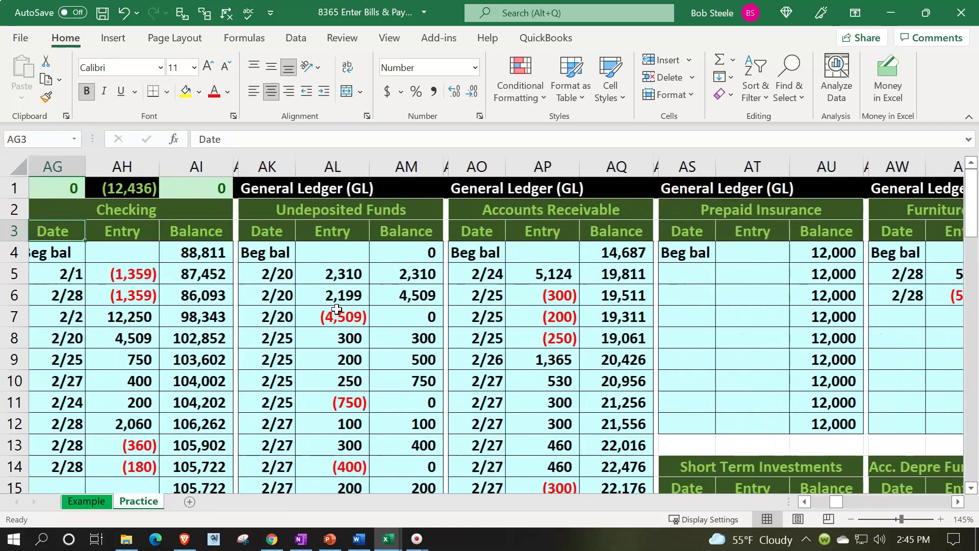
pyautogui.press('Left')
pyautogui.press('Left')
pyautogui.press('Left')
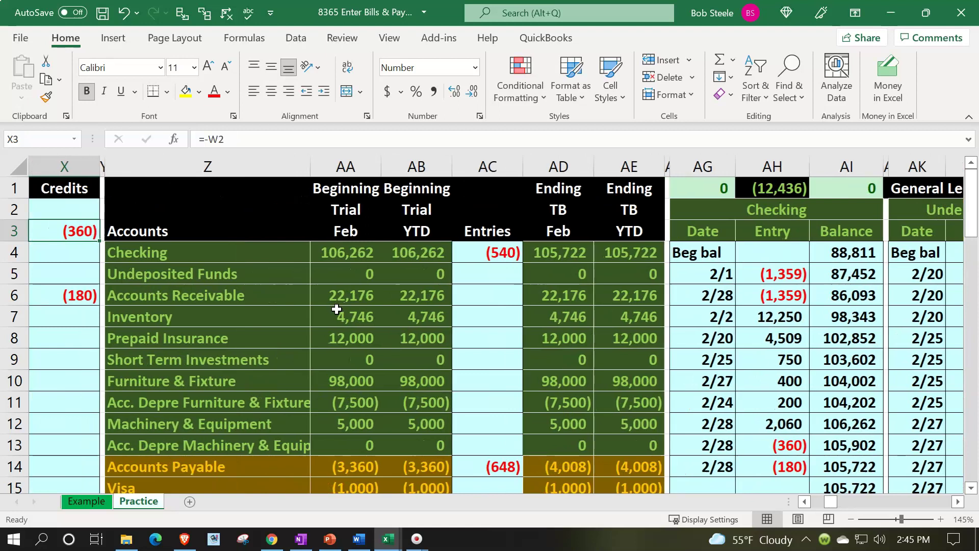
pyautogui.scroll(-1, 336, 309)
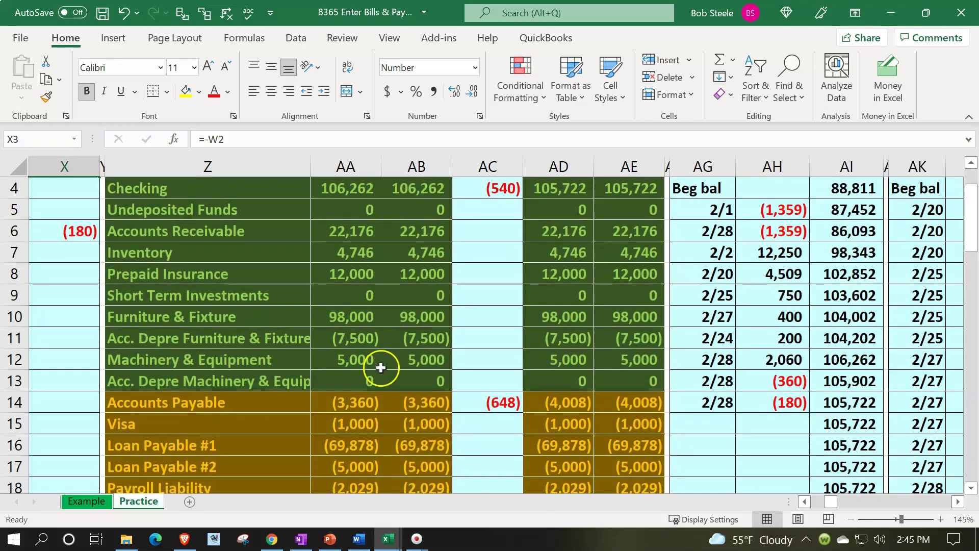
pyautogui.moveTo(564, 402); pyautogui.dragTo(599, 402)
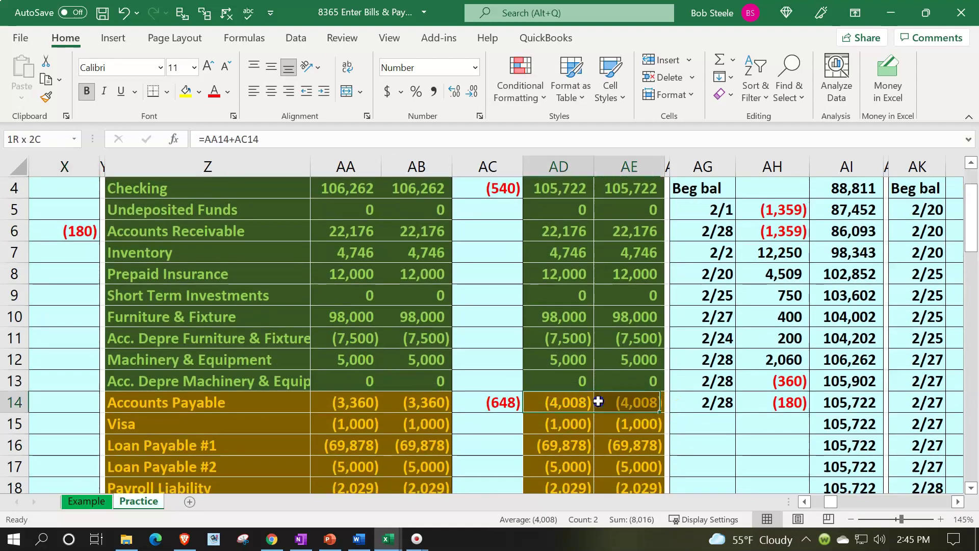
# Review the Ending TB YTD column from Checking in AE4 down to Net income in AE36.
pyautogui.scroll(1, 599, 401)
pyautogui.click(644, 258)
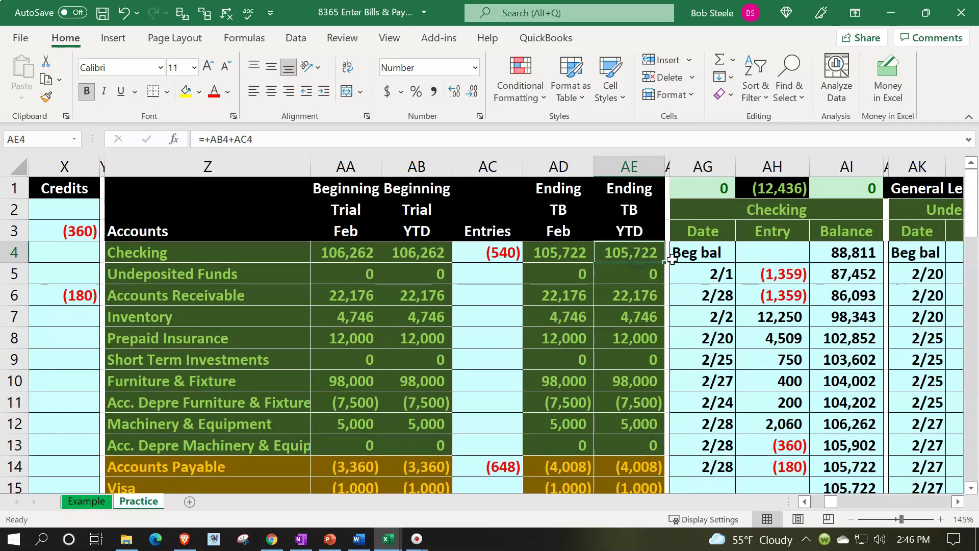
pyautogui.press('Down')
pyautogui.press('Down')
pyautogui.press('Down')
pyautogui.press('Down')
pyautogui.press('Down')
pyautogui.press('Down')
pyautogui.press('Down')
pyautogui.press('Down')
pyautogui.press('Down')
pyautogui.press('Down')
pyautogui.press('Down')
pyautogui.press('Down')
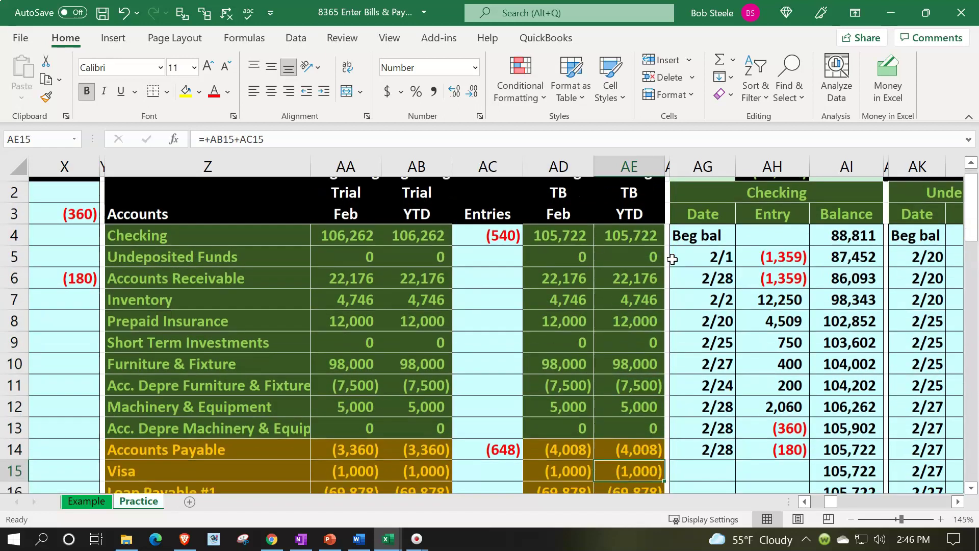
pyautogui.press('Down')
pyautogui.press('Down')
pyautogui.press('Down')
pyautogui.press('Down')
pyautogui.press('Down')
pyautogui.press('Down')
pyautogui.press('Down')
pyautogui.press('Down')
pyautogui.press('Down')
pyautogui.press('Down')
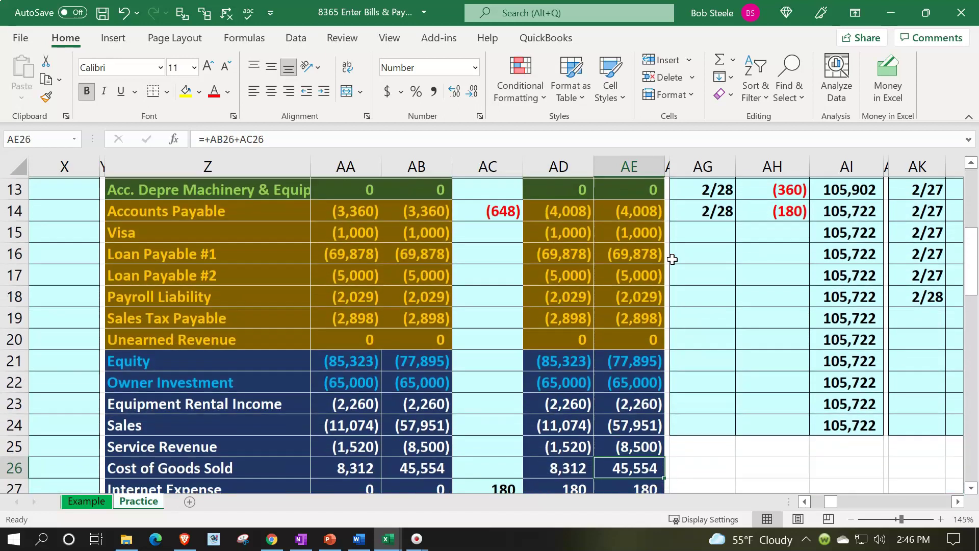
pyautogui.press('Down')
pyautogui.press('Down')
pyautogui.press('Down')
pyautogui.press('Down')
pyautogui.press('Down')
pyautogui.press('Down')
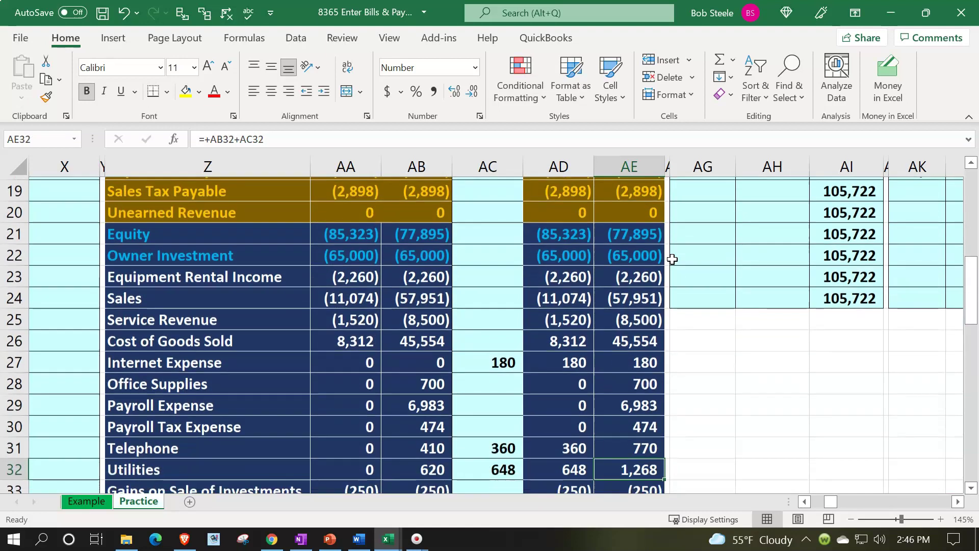
pyautogui.press('Down')
pyautogui.press('Down')
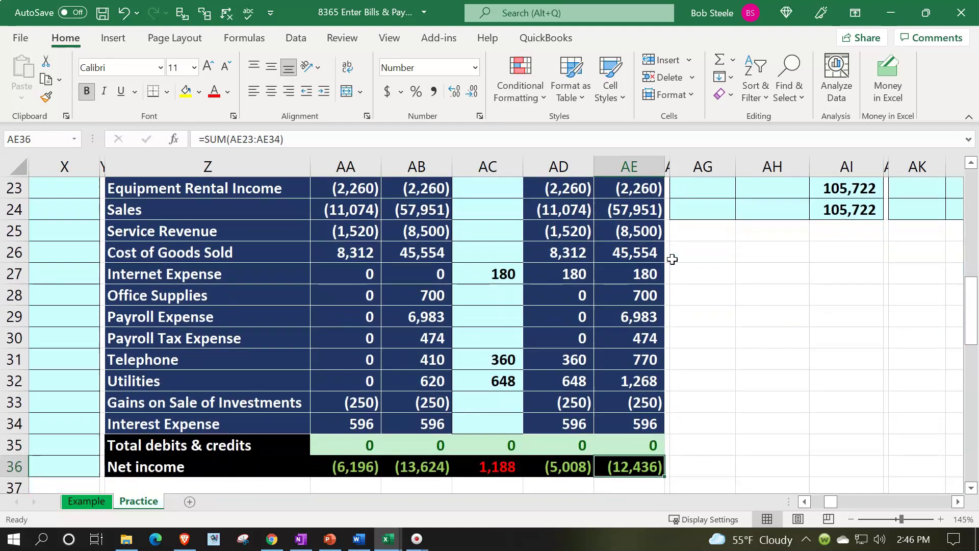